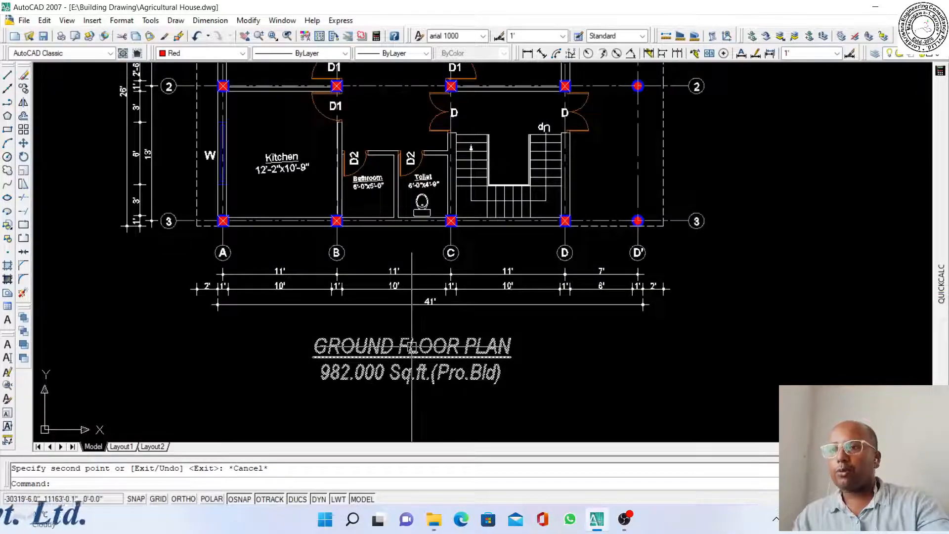
# Delete the ground floor plan title with its area text and the dimensions below the plan
pyautogui.press('Delete')
pyautogui.click(675, 372)
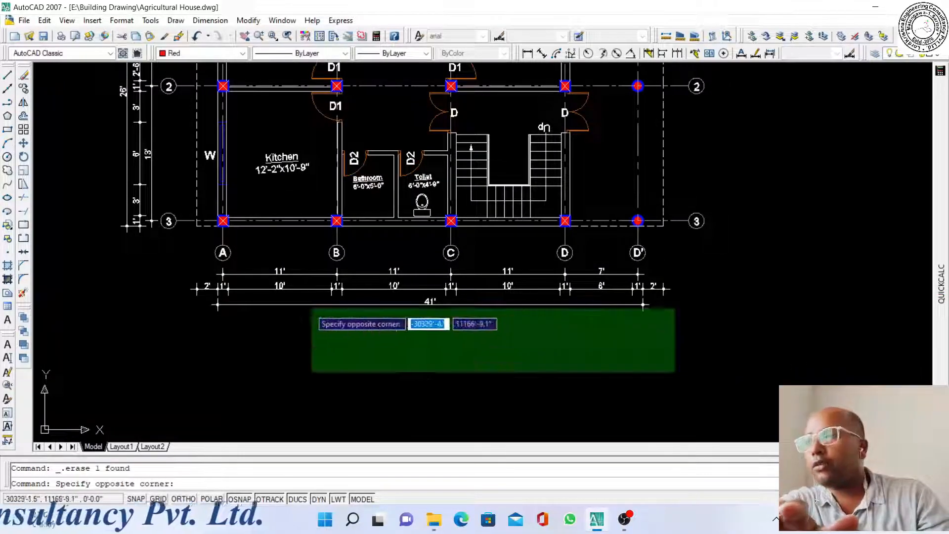
pyautogui.click(180, 273)
pyautogui.press('Delete')
# Delete the remaining dimensions around the outside of the floor plan, keeping the grid bubbles
pyautogui.scroll(-4, 341, 399)
pyautogui.scroll(3, 340, 261)
pyautogui.scroll(-2, 556, 211)
pyautogui.scroll(4, 304, 336)
pyautogui.click(350, 332)
pyautogui.scroll(-5, 350, 333)
pyautogui.click(317, 169)
pyautogui.press('Delete')
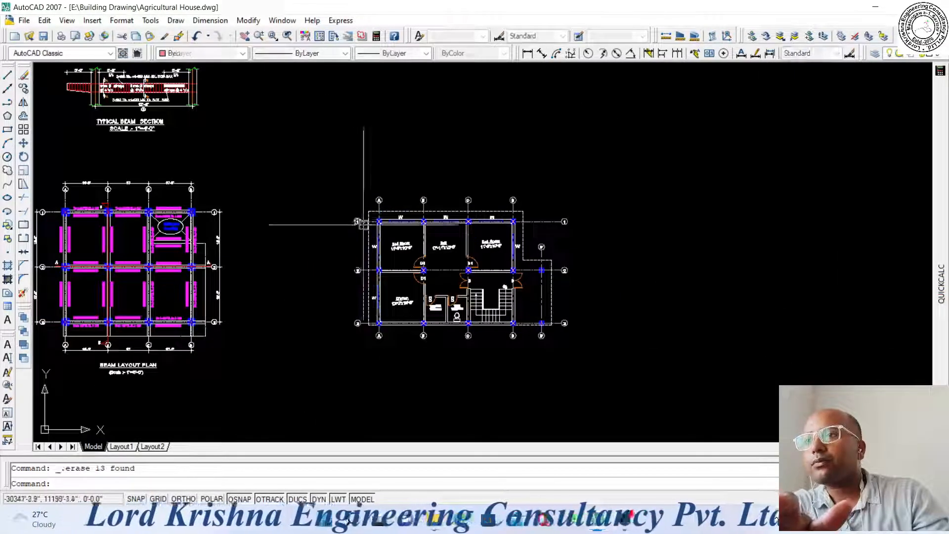
# Delete the hall and bedroom labels, the W and D1 tags, both upper doors and the grid 1 windows between B and D
pyautogui.scroll(4, 365, 242)
pyautogui.click(366, 242)
pyautogui.click(486, 245)
pyautogui.click(623, 241)
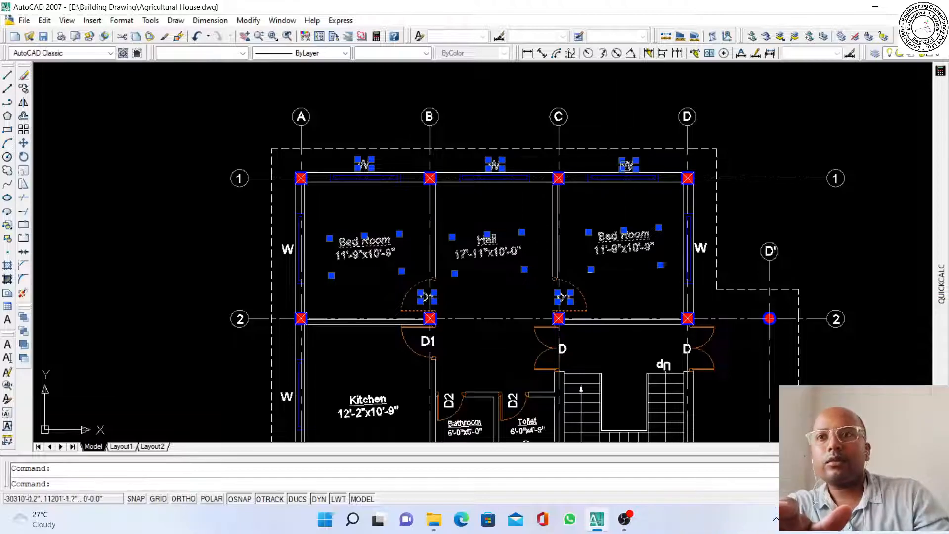
pyautogui.scroll(5, 593, 177)
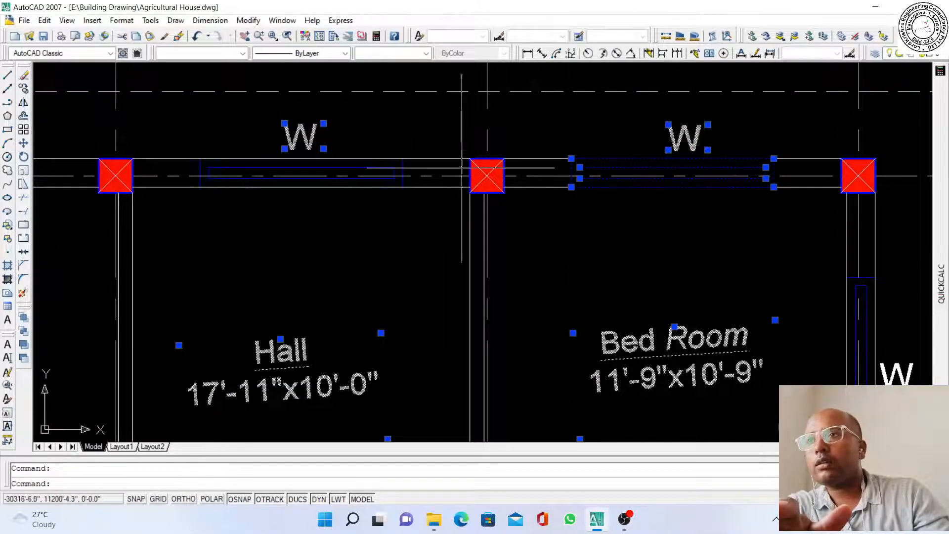
pyautogui.scroll(-2, 579, 157)
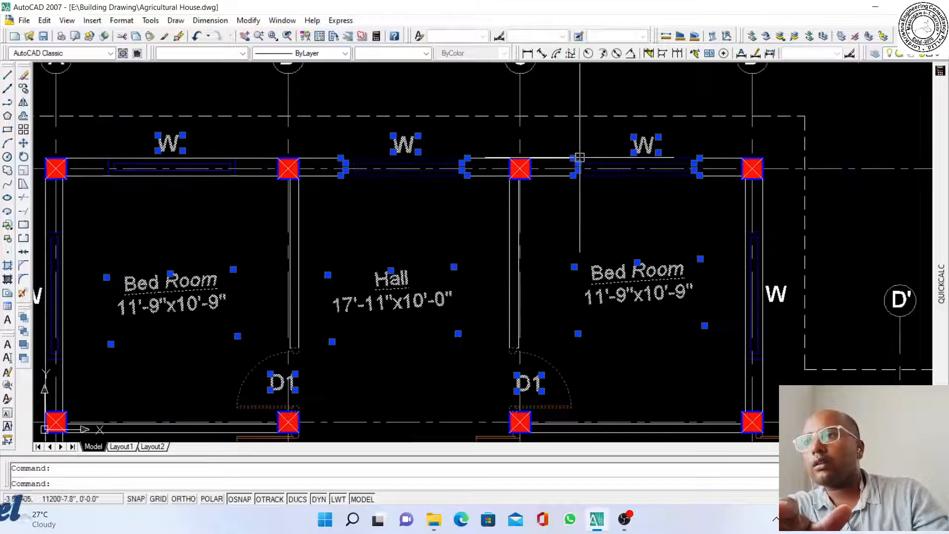
pyautogui.press('Delete')
# Delete the grid 1 window between A and B, and the grid A window with its W tag between grids 1 and 2
pyautogui.scroll(-2, 424, 191)
pyautogui.scroll(6, 171, 176)
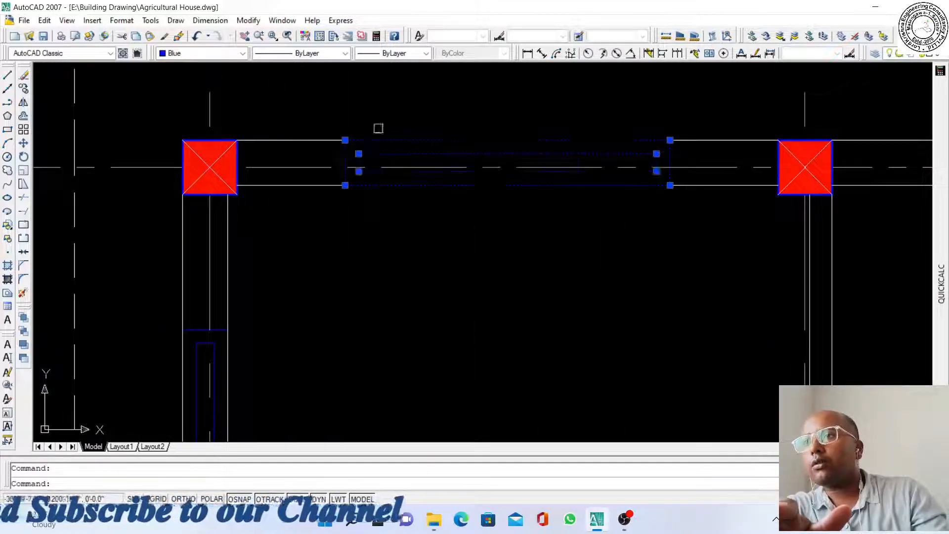
pyautogui.scroll(-3, 370, 144)
pyautogui.scroll(5, 350, 203)
pyautogui.click(324, 201)
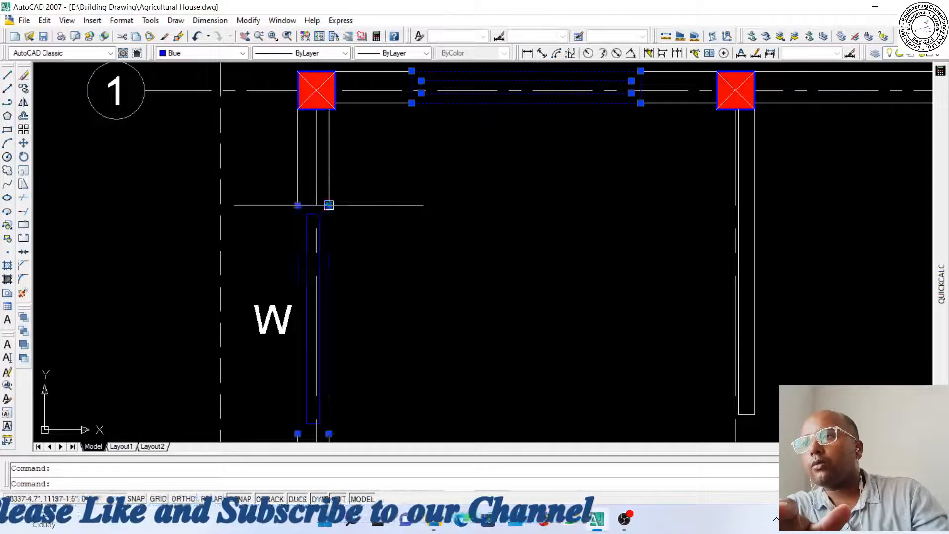
pyautogui.click(310, 214)
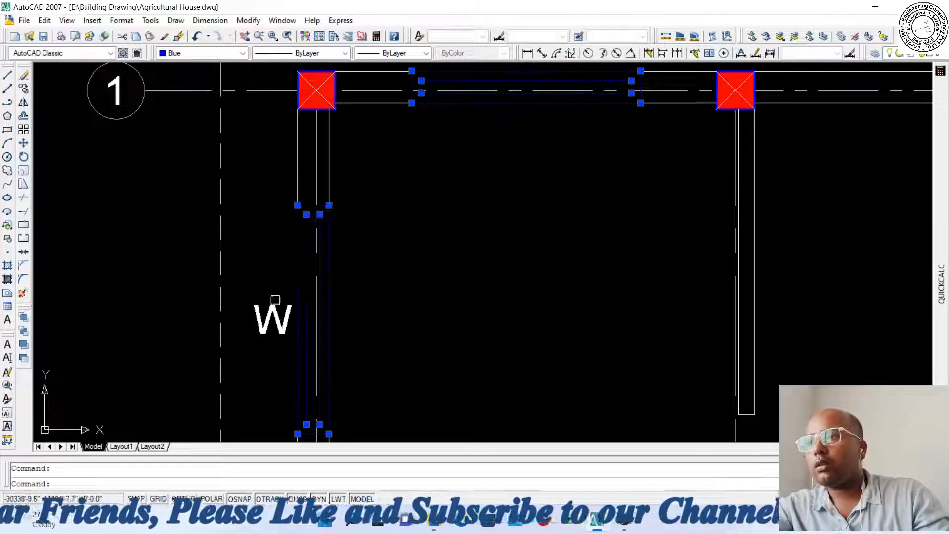
pyautogui.press('Delete')
# Delete the kitchen label, its W window and D1 door with their tags, and the kitchen-side wall line along grid B
pyautogui.scroll(-4, 399, 172)
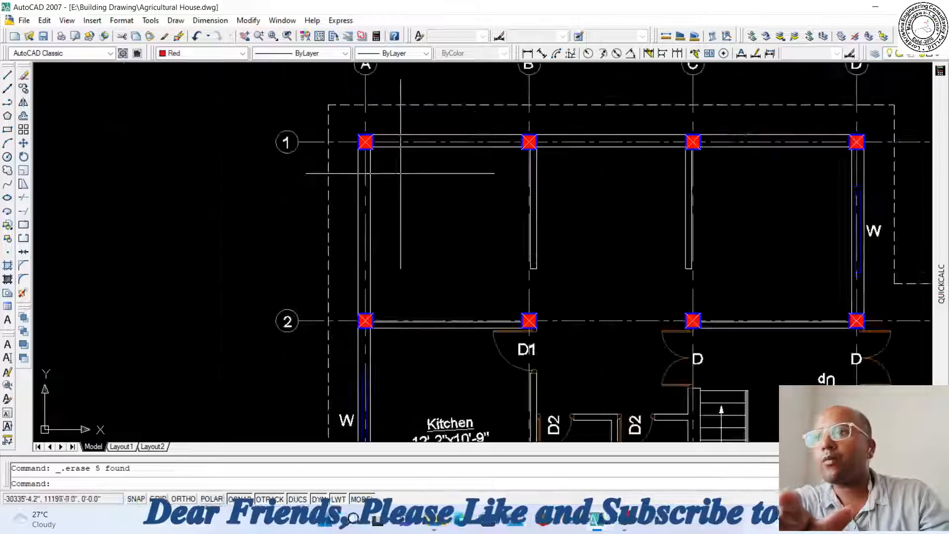
pyautogui.scroll(-3, 362, 242)
pyautogui.scroll(7, 362, 372)
pyautogui.click(332, 326)
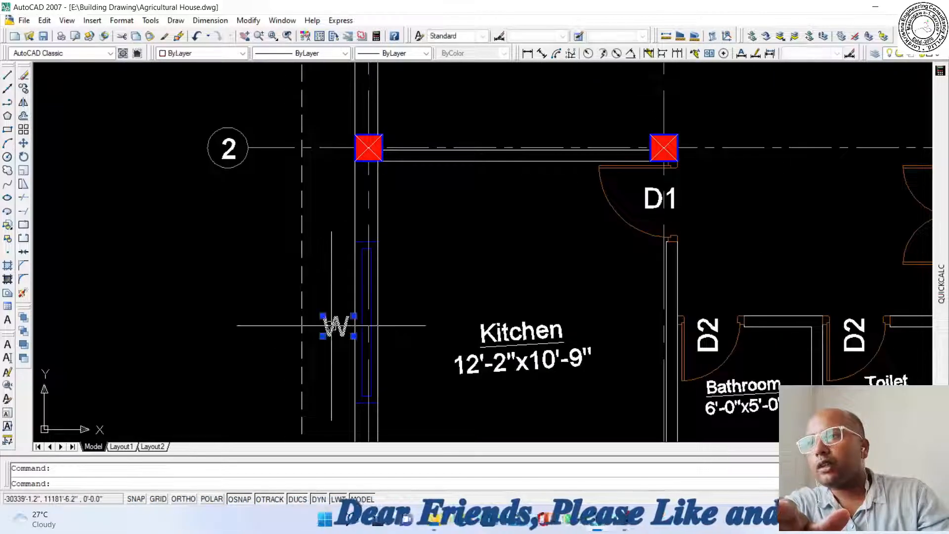
pyautogui.scroll(5, 365, 242)
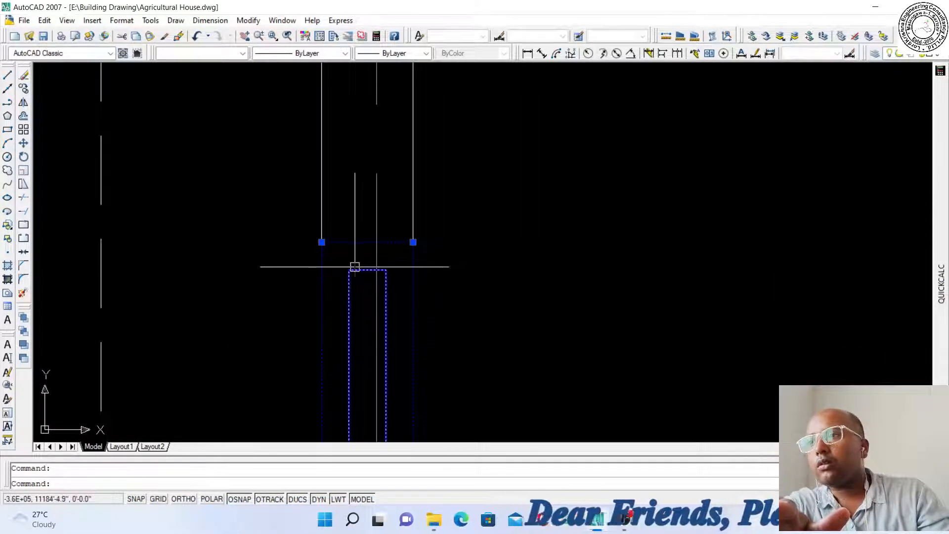
pyautogui.scroll(-3, 319, 231)
pyautogui.scroll(-2, 517, 274)
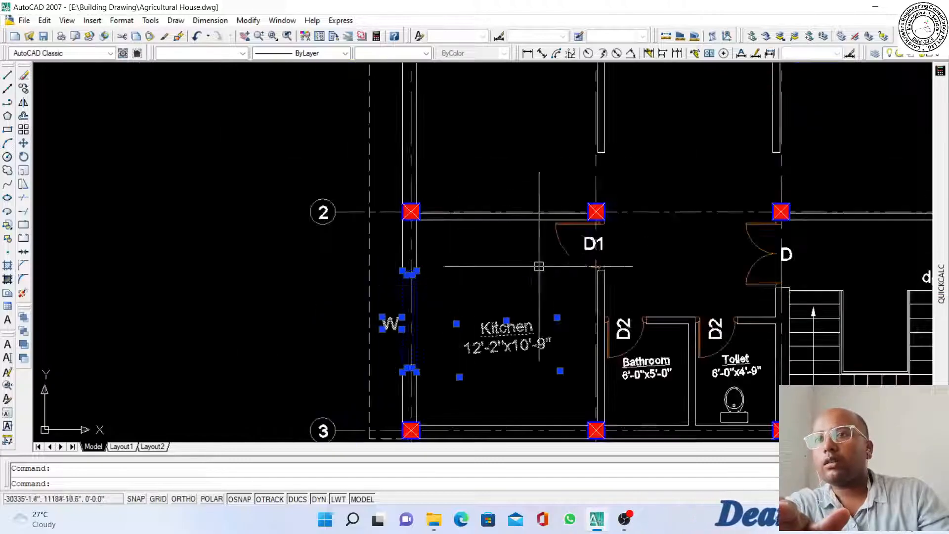
pyautogui.scroll(4, 564, 246)
pyautogui.scroll(4, 576, 286)
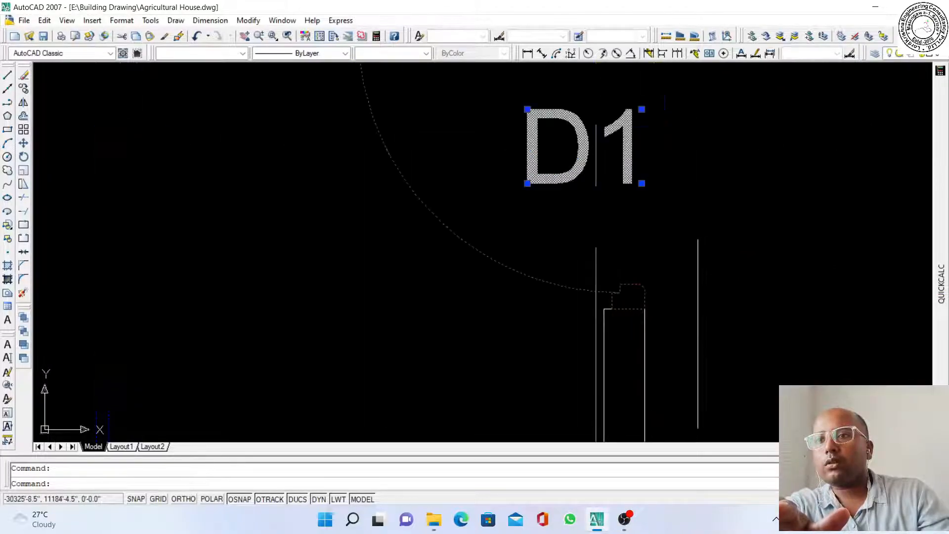
pyautogui.scroll(-2, 551, 297)
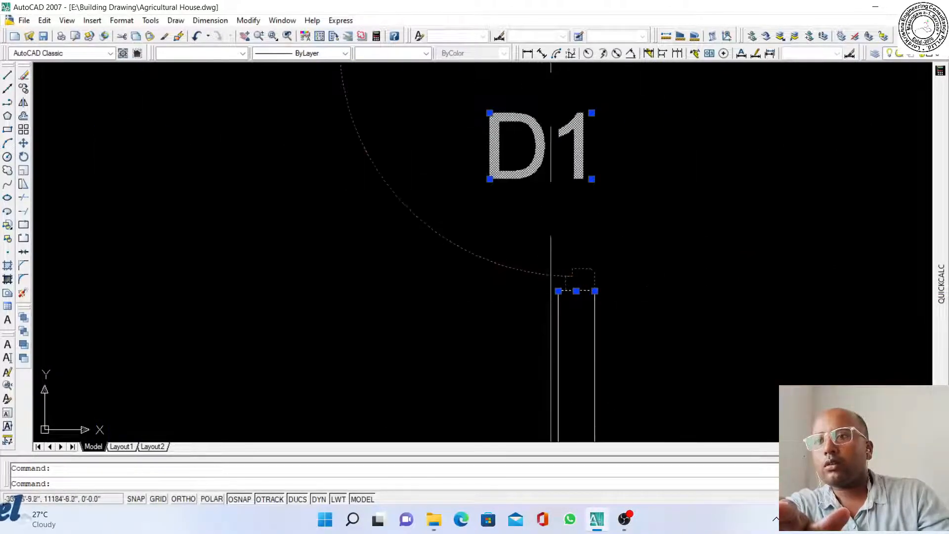
pyautogui.scroll(-2, 551, 275)
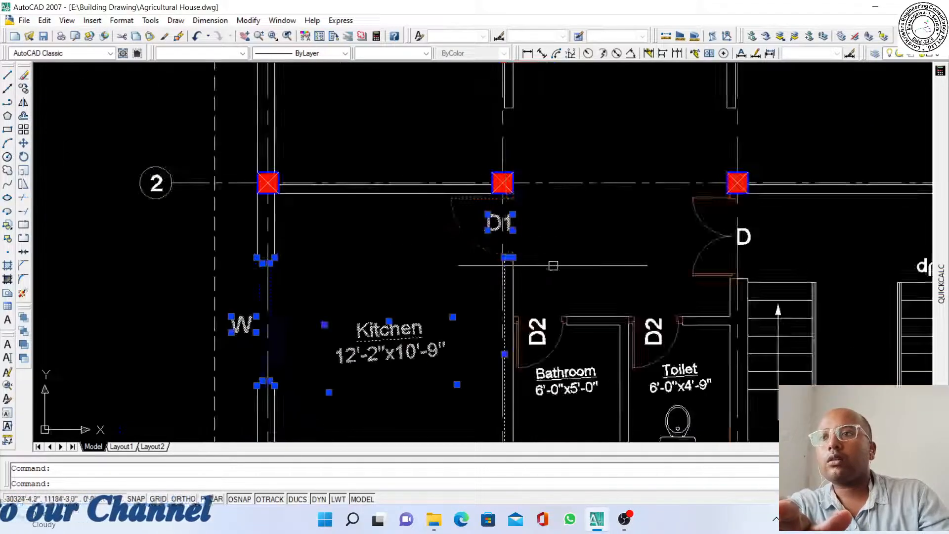
pyautogui.press('Delete')
# Delete the double door and its D tag on grid C beside the staircase
pyautogui.scroll(-2, 555, 265)
pyautogui.scroll(3, 642, 229)
pyautogui.press('Delete')
pyautogui.click(665, 226)
pyautogui.press('Delete')
# Delete the bathroom and toilet between grids B and C, including partitions, D2 doors, labels and the WC
pyautogui.scroll(-2, 597, 312)
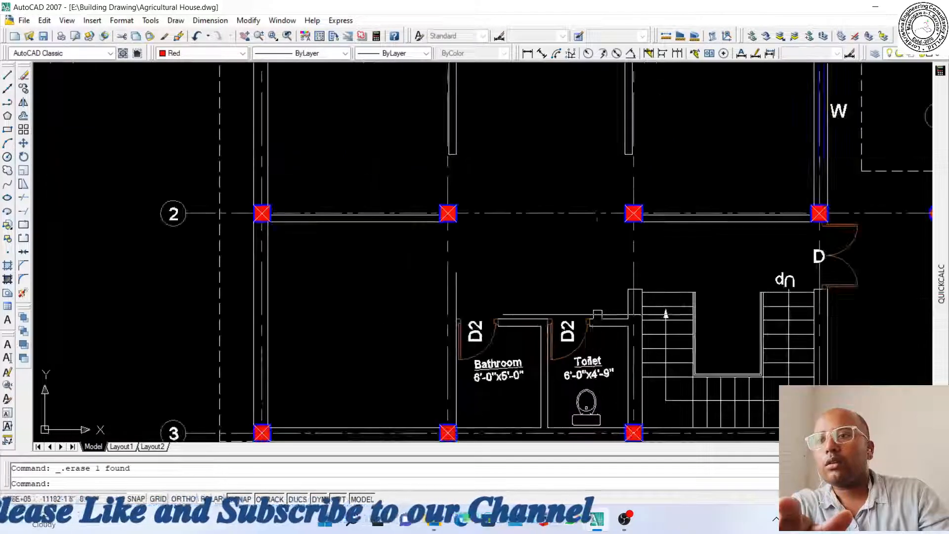
pyautogui.click(634, 421)
pyautogui.click(491, 287)
pyautogui.press('Delete')
# Delete the wall end line on grid C and the staircase between grids C and D
pyautogui.scroll(-2, 492, 277)
pyautogui.scroll(4, 554, 271)
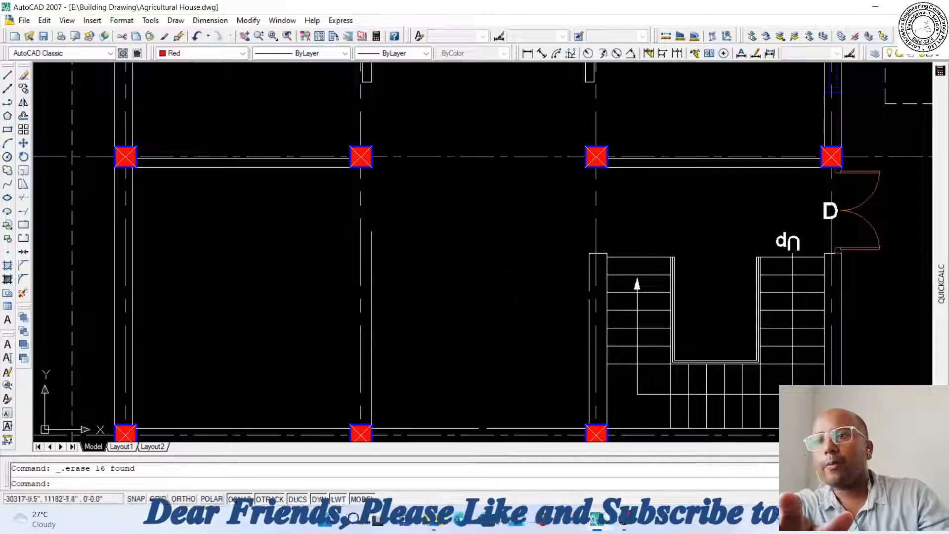
pyautogui.scroll(2, 571, 291)
pyautogui.click(602, 237)
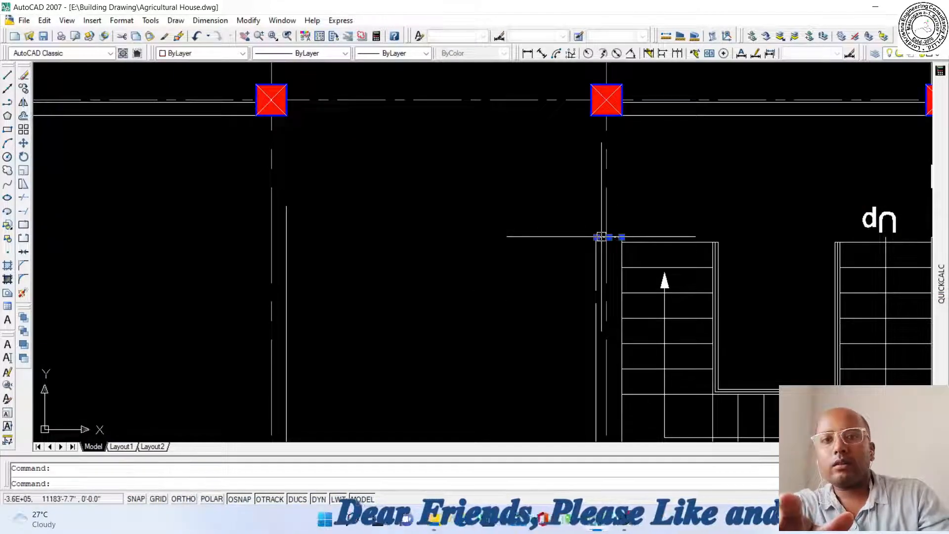
pyautogui.press('Delete')
pyautogui.scroll(-2, 593, 222)
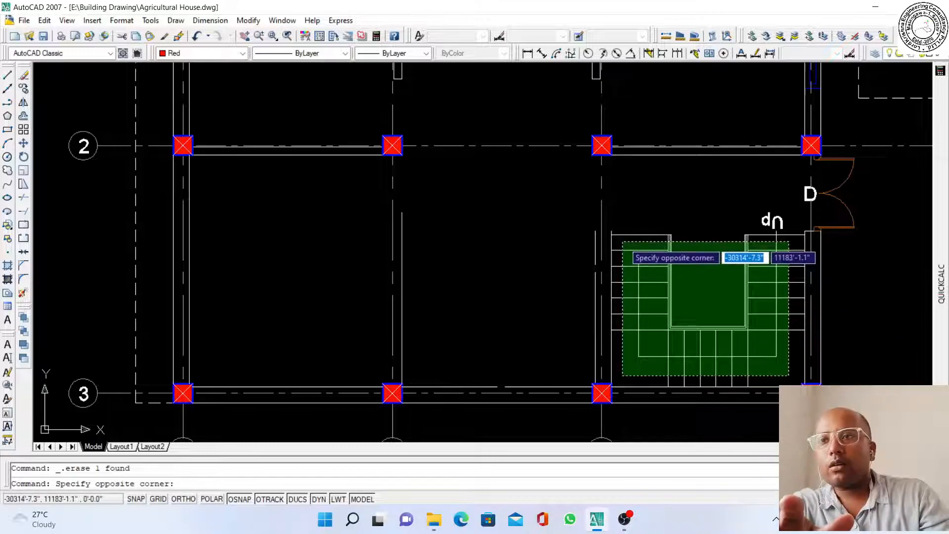
pyautogui.click(623, 242)
pyautogui.press('Delete')
# Delete the double door on grid D with its D tag and the wall end line below it
pyautogui.scroll(1, 924, 168)
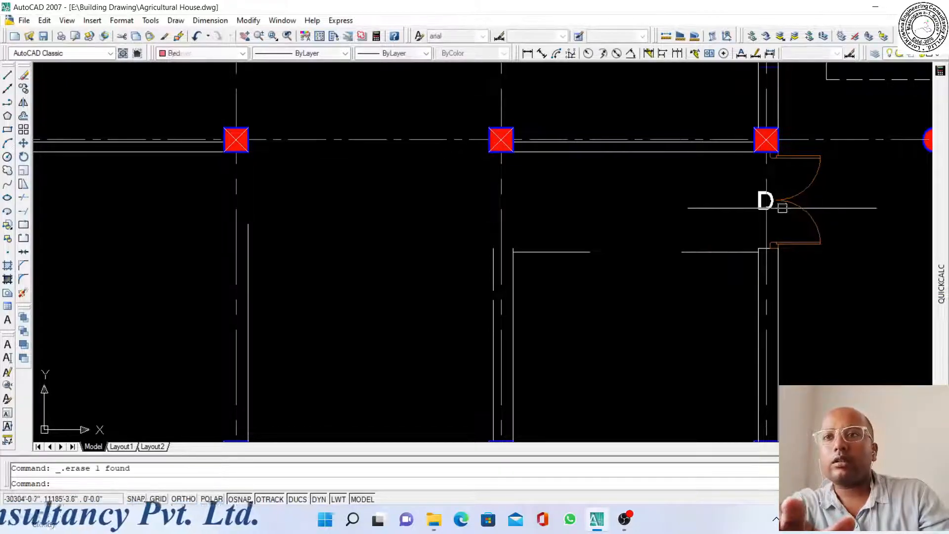
pyautogui.press('Delete')
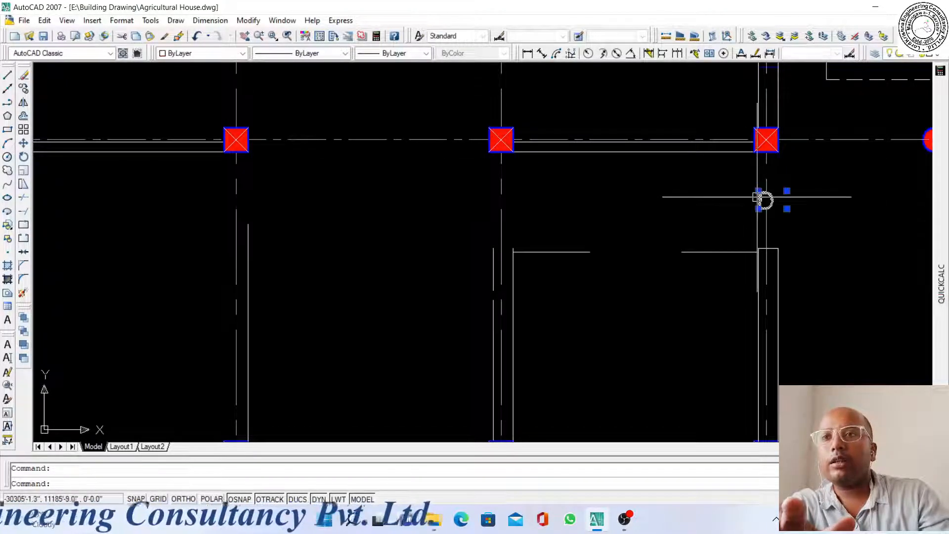
pyautogui.scroll(-4, 764, 201)
pyautogui.scroll(-3, 581, 230)
pyautogui.scroll(7, 613, 213)
pyautogui.scroll(-4, 642, 223)
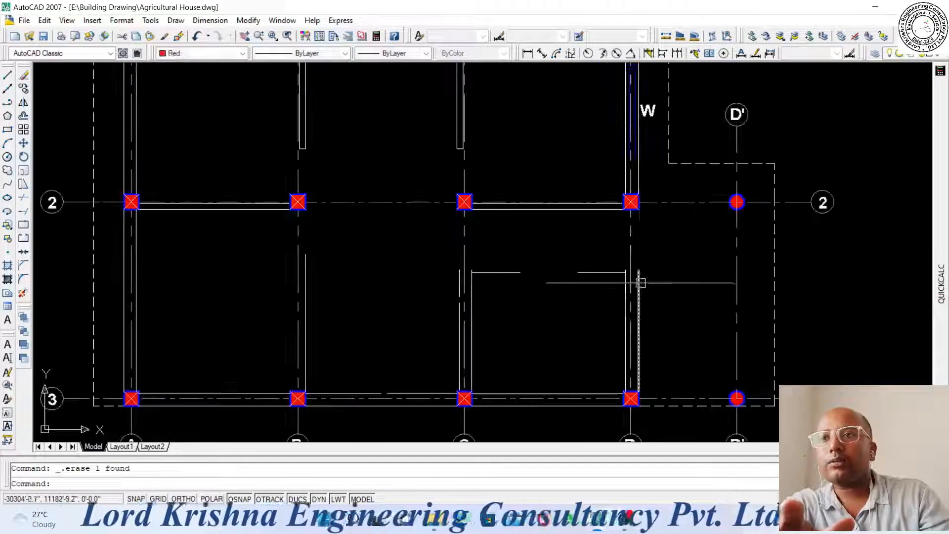
# Delete the W tag and the window in the grid D wall between grids 1 and 2
pyautogui.scroll(3, 620, 143)
pyautogui.click(657, 114)
pyautogui.press('Delete')
pyautogui.scroll(6, 642, 168)
pyautogui.click(635, 171)
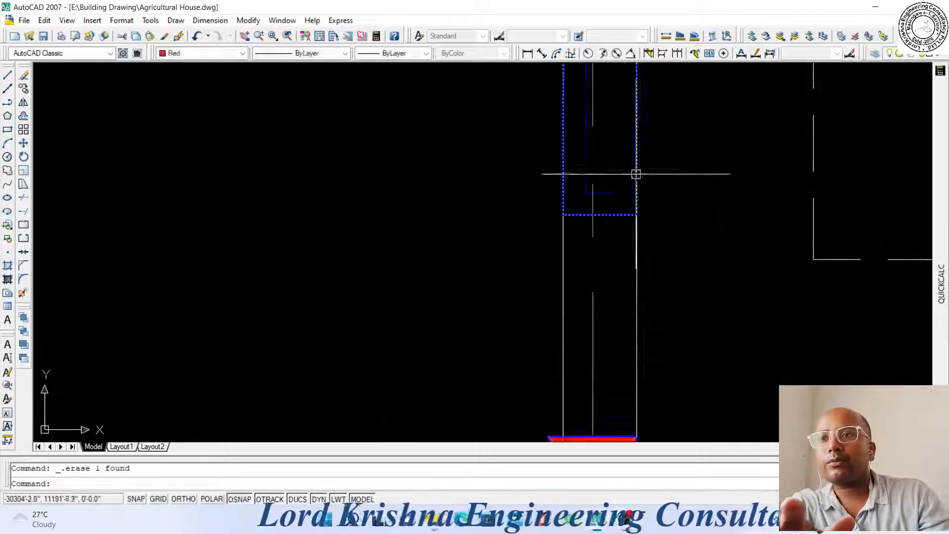
pyautogui.press('Delete')
pyautogui.click(613, 191)
pyautogui.press('Delete')
pyautogui.scroll(-5, 614, 192)
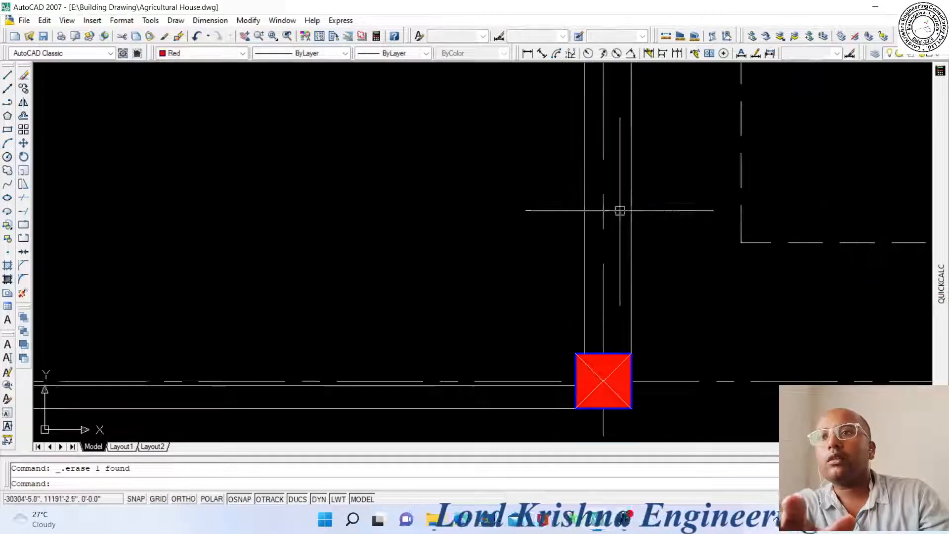
pyautogui.scroll(2, 556, 209)
pyautogui.scroll(-2, 556, 209)
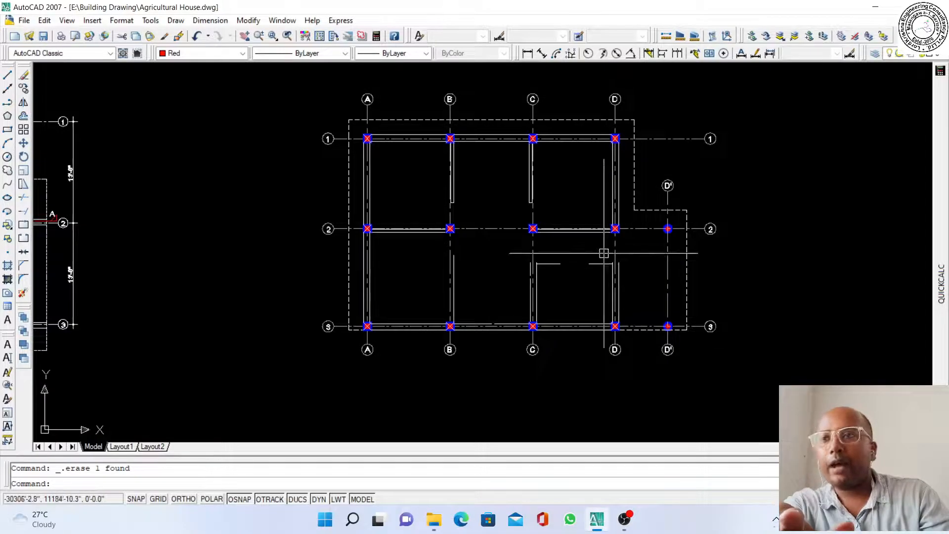
# Erase the end lines and one of the two wall lines of the grid B and C walls between grids 1 and 2
pyautogui.scroll(8, 451, 203)
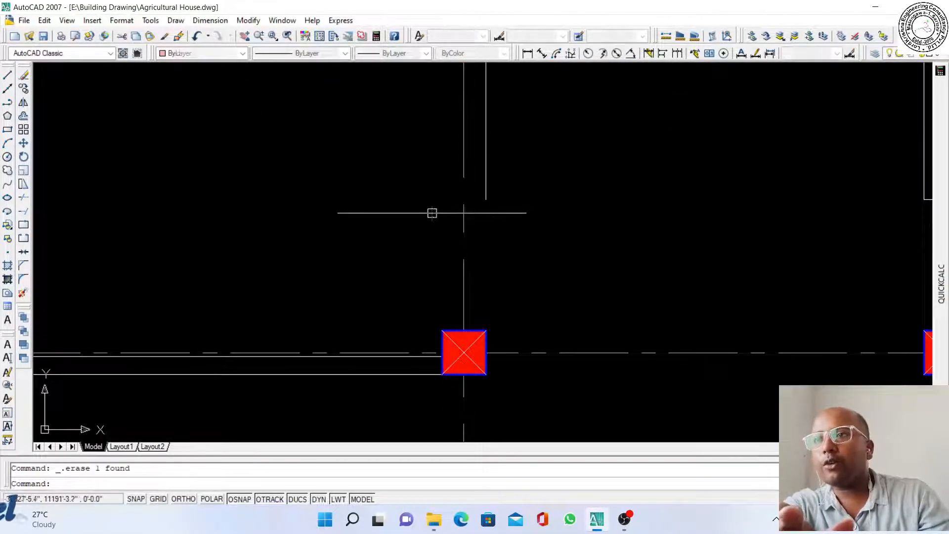
pyautogui.scroll(-4, 433, 213)
pyautogui.scroll(3, 583, 207)
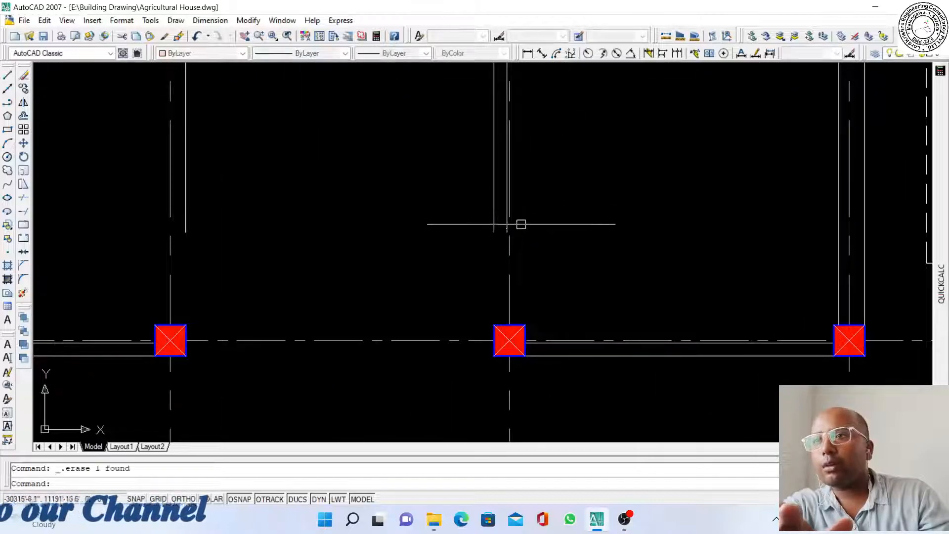
pyautogui.scroll(3, 508, 213)
pyautogui.click(503, 218)
pyautogui.press('Delete')
pyautogui.scroll(-4, 501, 277)
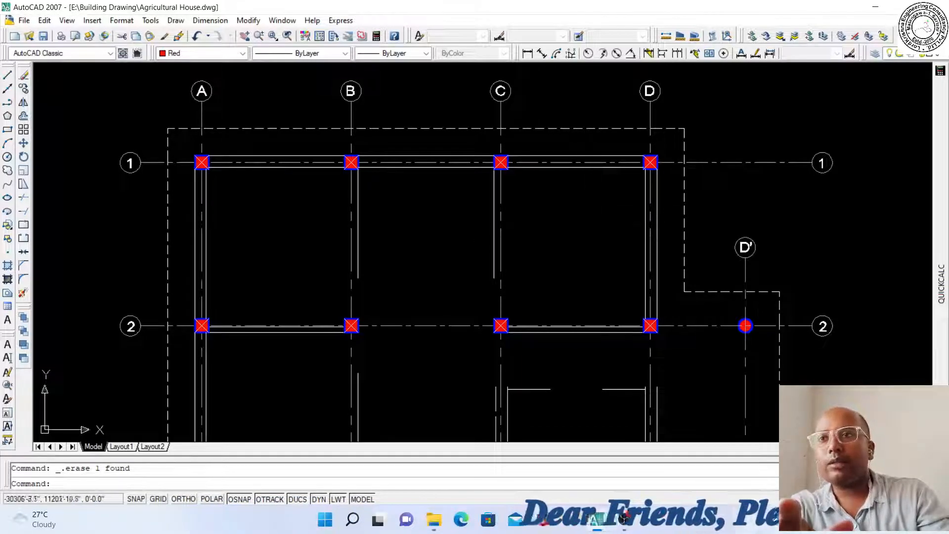
# Erase the inner wall lines along grid 1 from A to D
pyautogui.scroll(-2, 620, 150)
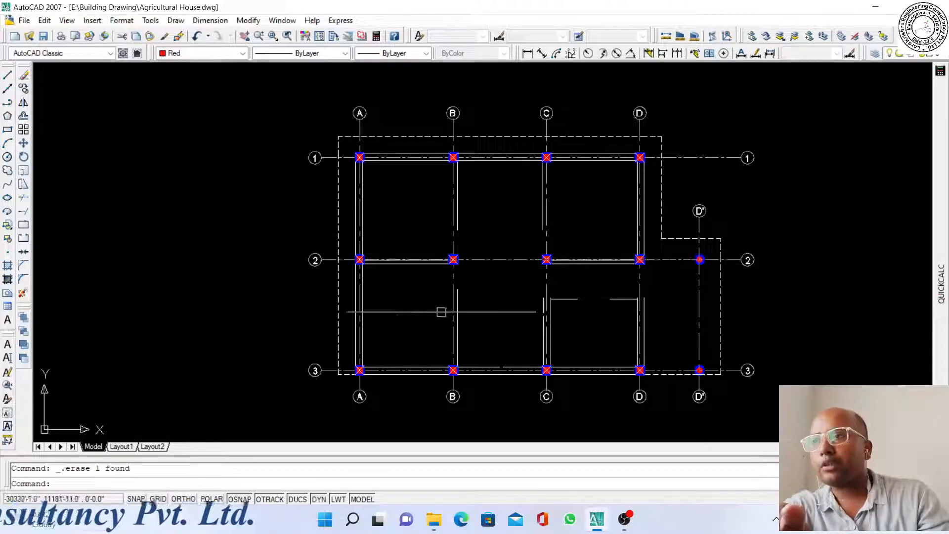
pyautogui.scroll(2, 386, 139)
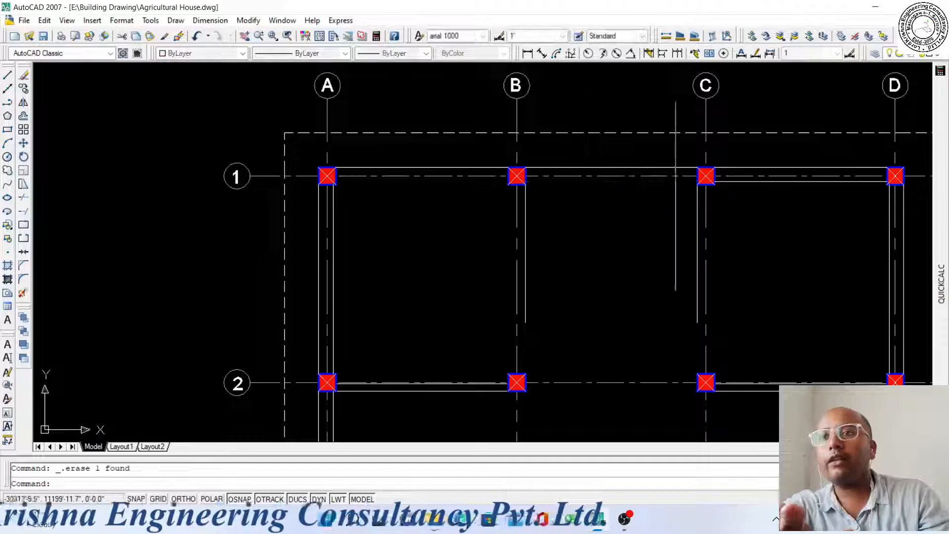
pyautogui.click(740, 183)
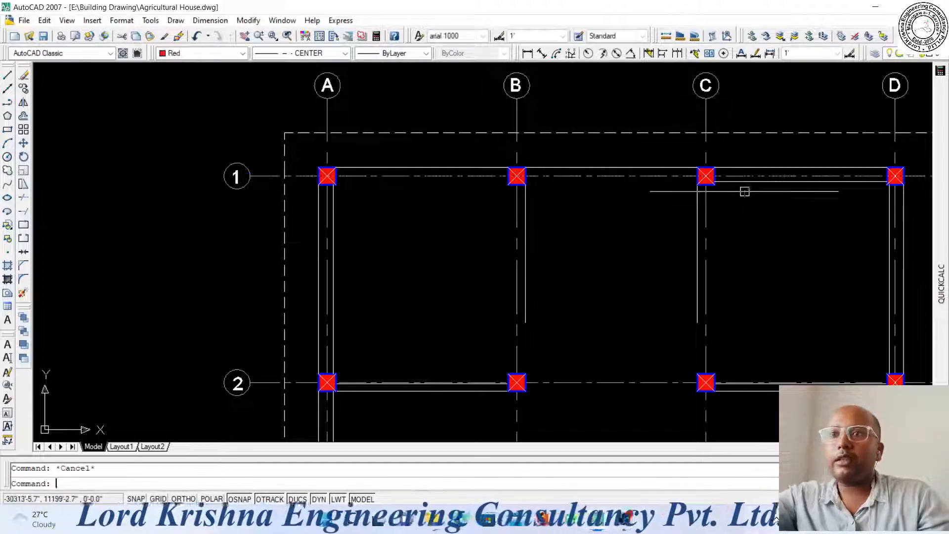
pyautogui.press('Delete')
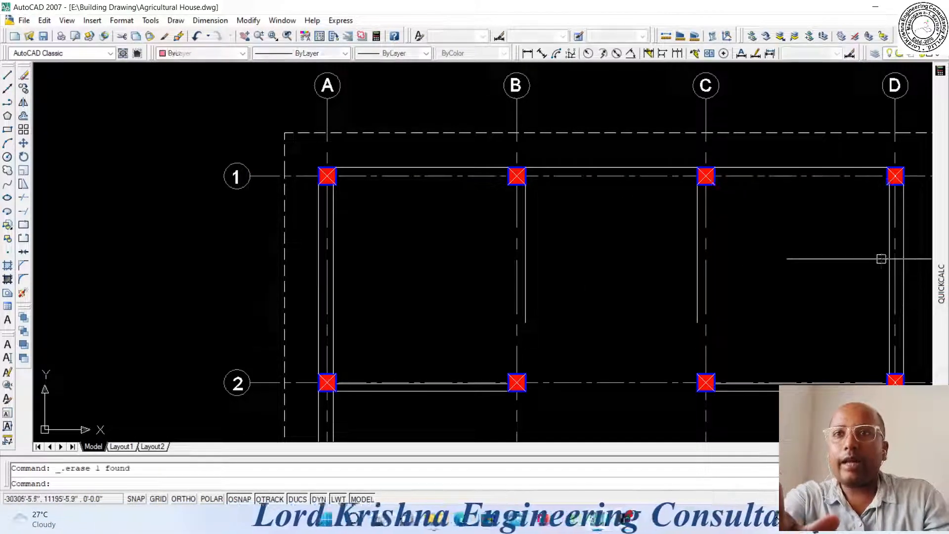
# Erase the inner wall lines along grids D and A, and the upper wall line of grid 2 between A and B
pyautogui.scroll(-2, 514, 243)
pyautogui.scroll(2, 370, 249)
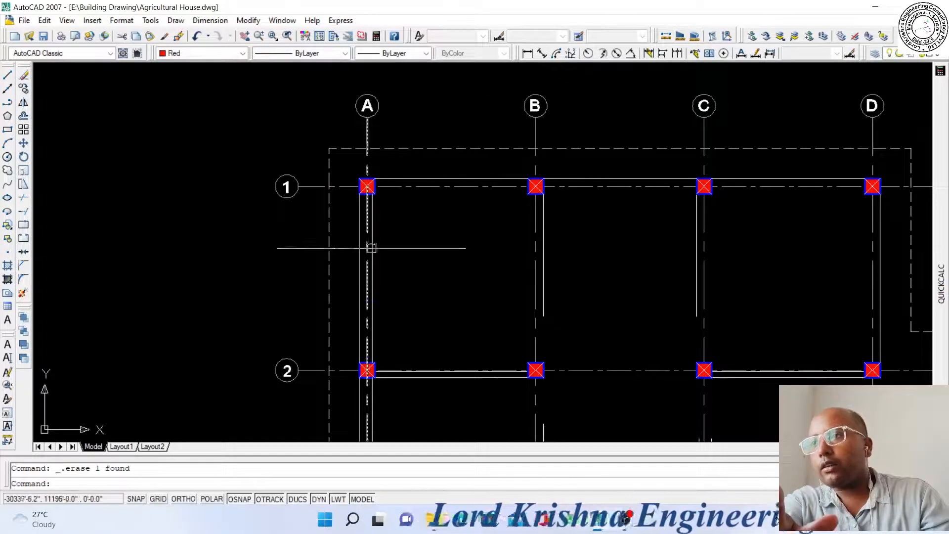
pyautogui.scroll(-3, 388, 293)
pyautogui.scroll(5, 388, 294)
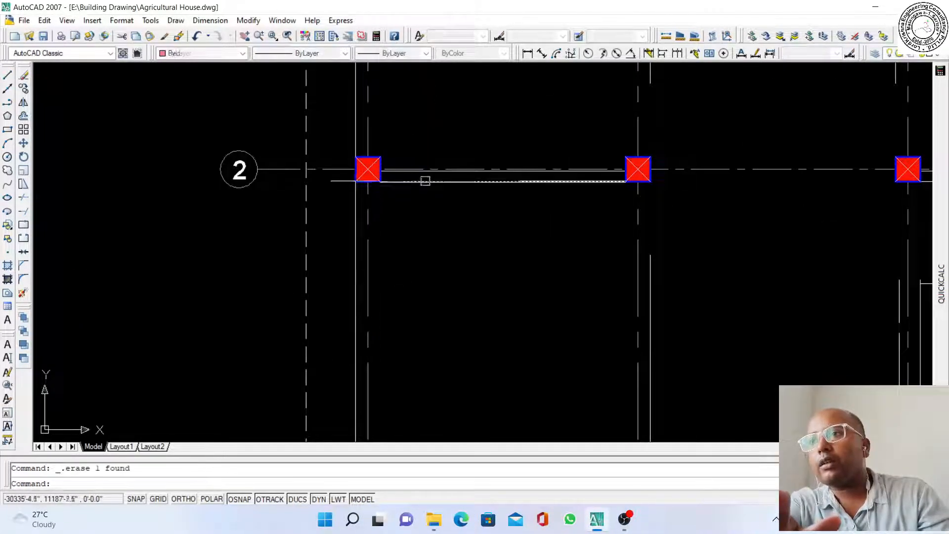
pyautogui.scroll(3, 424, 177)
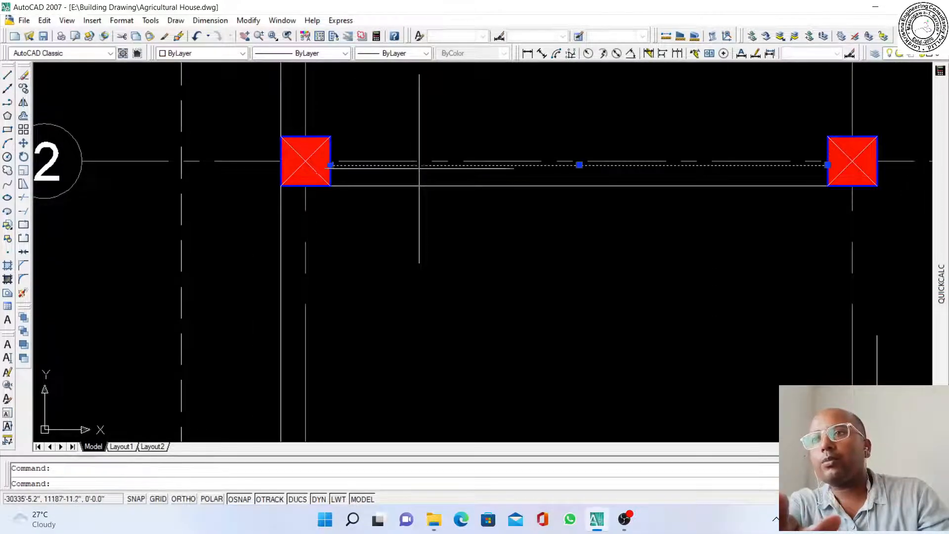
pyautogui.press('Delete')
# Erase the inner wall lines along grid 3 from A to D
pyautogui.scroll(-5, 419, 167)
pyautogui.scroll(2, 420, 322)
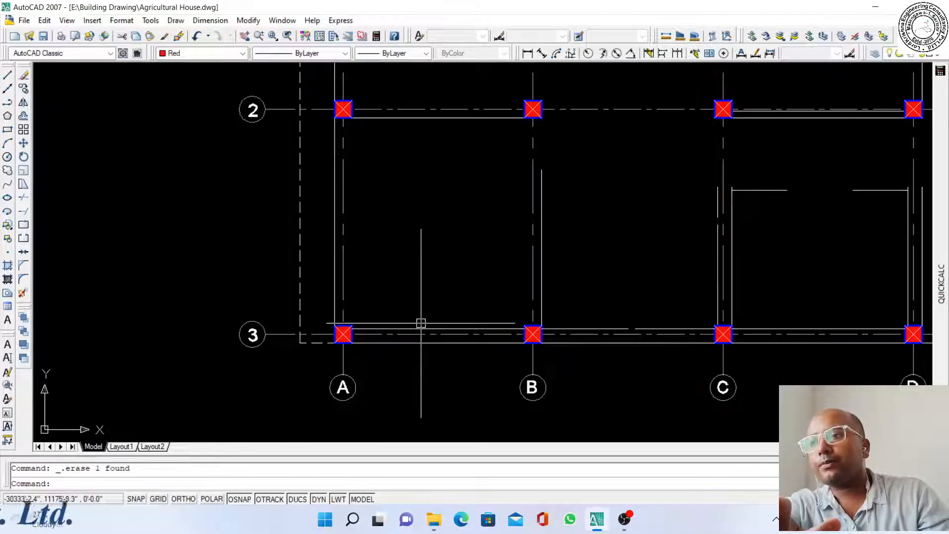
pyautogui.scroll(-2, 579, 277)
pyautogui.scroll(2, 727, 294)
pyautogui.click(715, 317)
pyautogui.press('Delete')
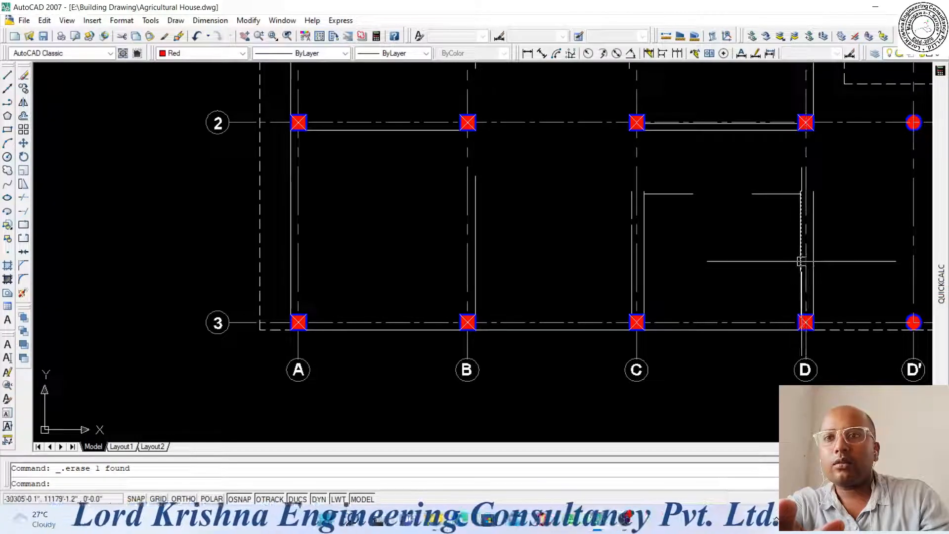
# Erase the inner wall line of grid D between grids 2 and 3 and the upper wall line of grid 2 between C and D
pyautogui.click(800, 245)
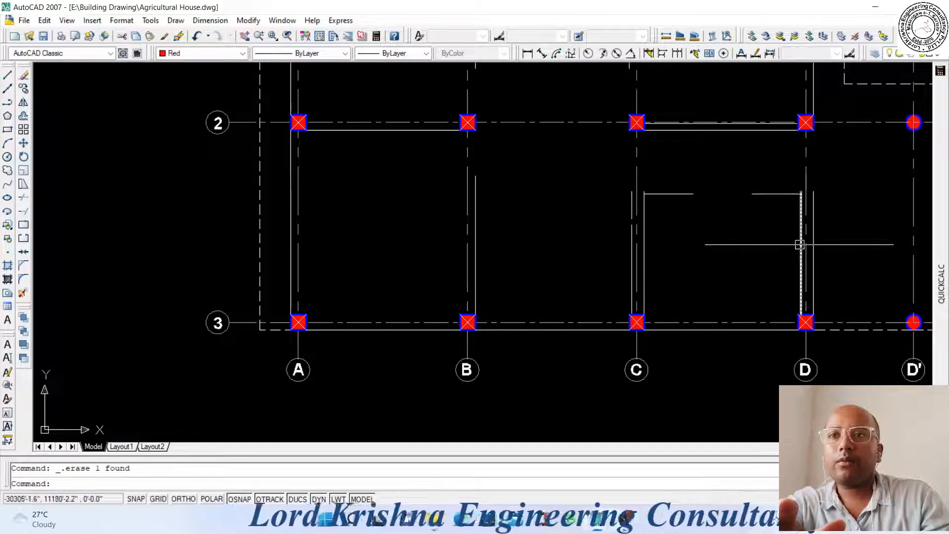
pyautogui.press('Delete')
pyautogui.scroll(-3, 787, 218)
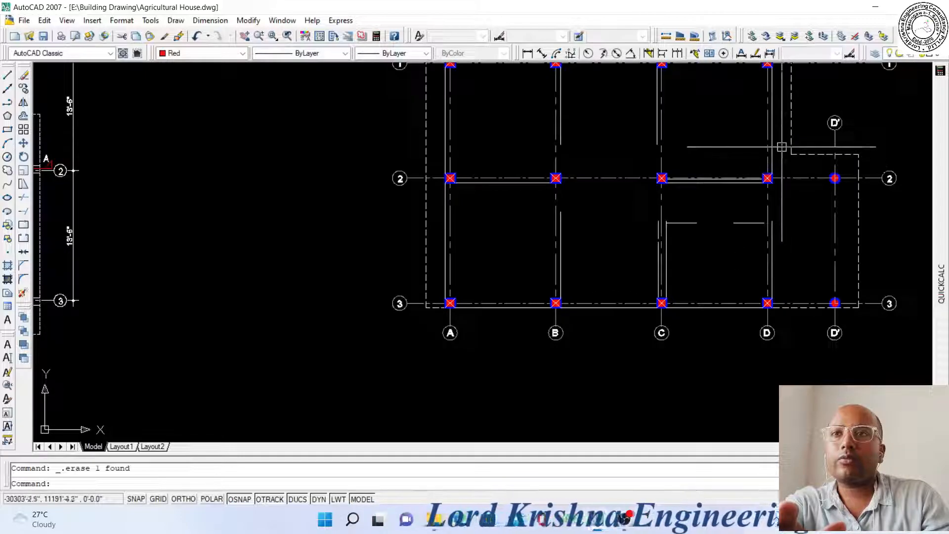
pyautogui.scroll(2, 766, 171)
pyautogui.scroll(4, 687, 197)
pyautogui.press('Delete')
pyautogui.scroll(-2, 531, 210)
pyautogui.scroll(-4, 485, 217)
# Extend the outer wall line of grid D and the wall line on the D side of grid C up to grid 2
pyautogui.scroll(3, 601, 263)
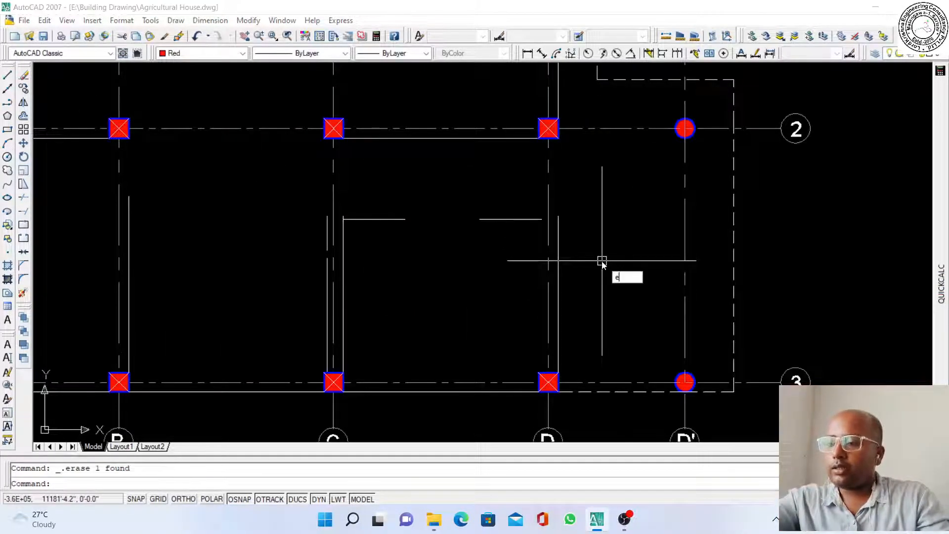
pyautogui.press('Return')
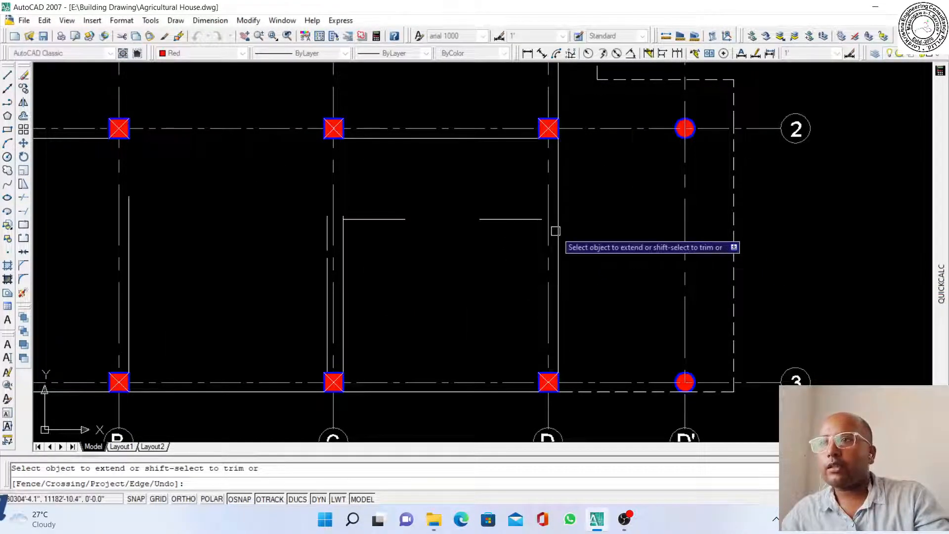
pyautogui.scroll(-2, 556, 231)
pyautogui.scroll(3, 587, 220)
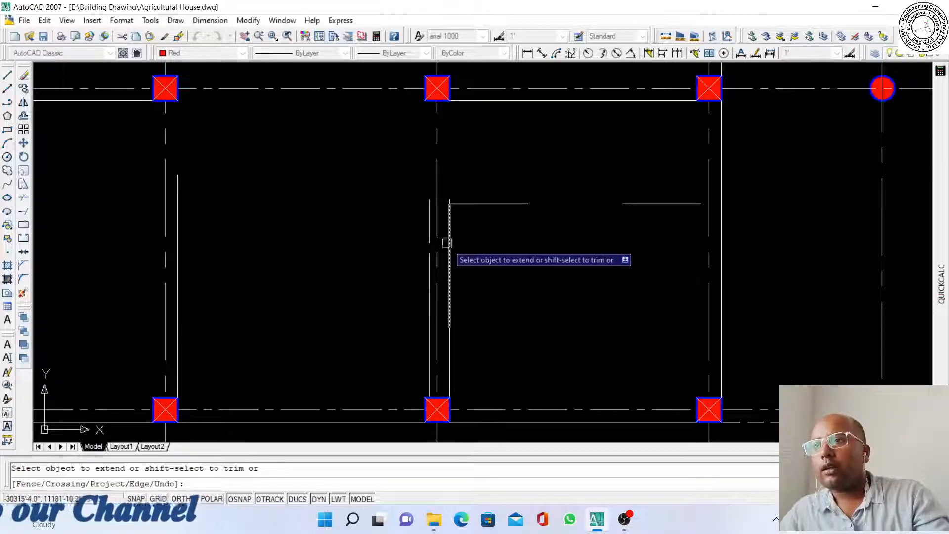
pyautogui.click(427, 232)
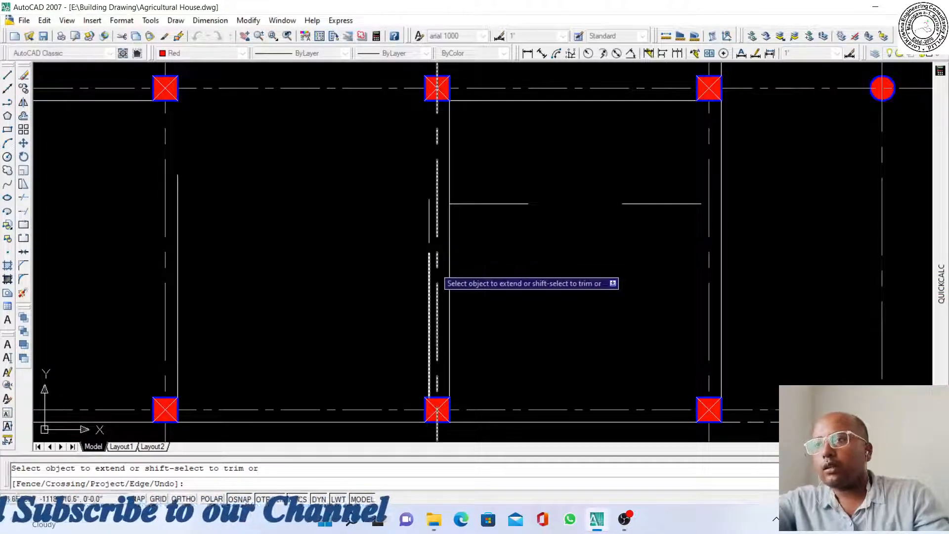
pyautogui.press('Escape')
# Erase the two wall line segments on the B side of grid C between grids 2 and 3
pyautogui.click(428, 254)
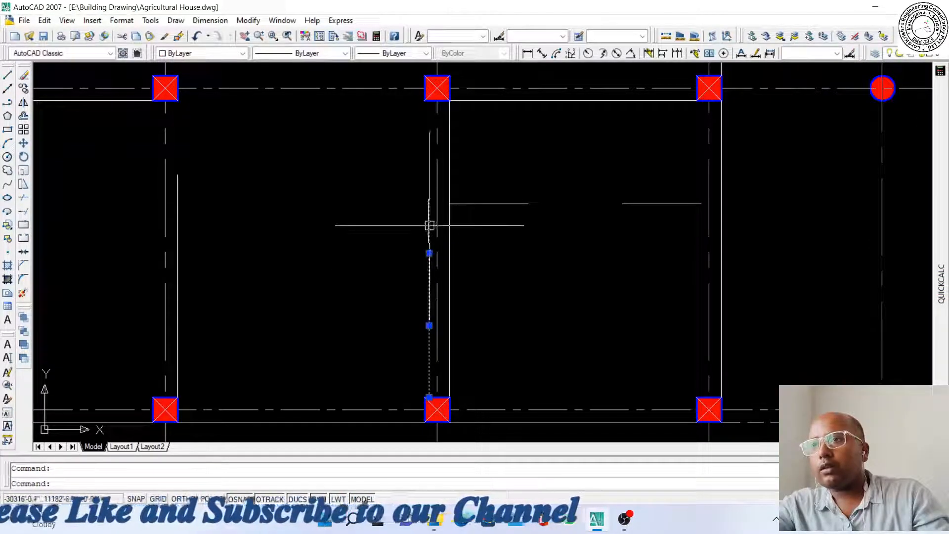
pyautogui.click(429, 233)
pyautogui.press('Delete')
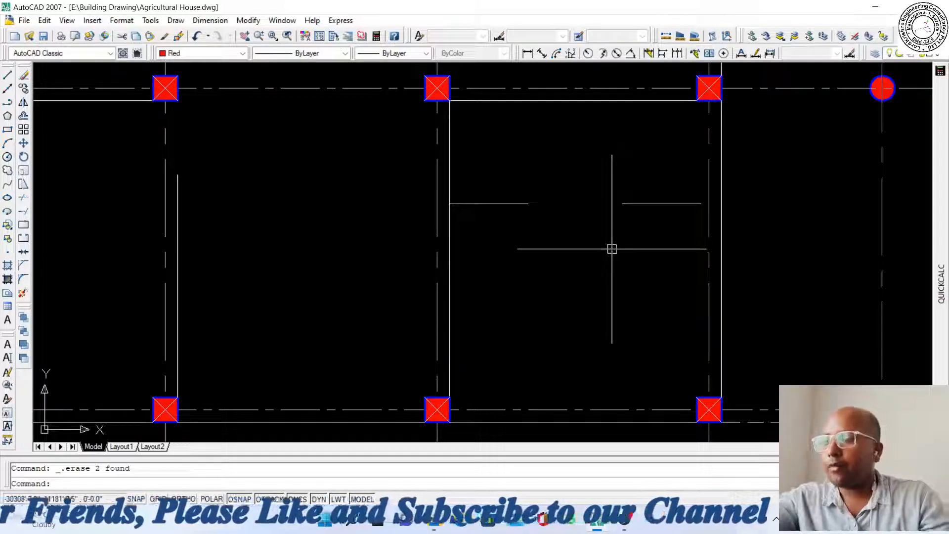
# Extend the grid B wall lines to close their gaps at grid 2, and the upper grid C wall line down to grid 2
pyautogui.scroll(-2, 600, 221)
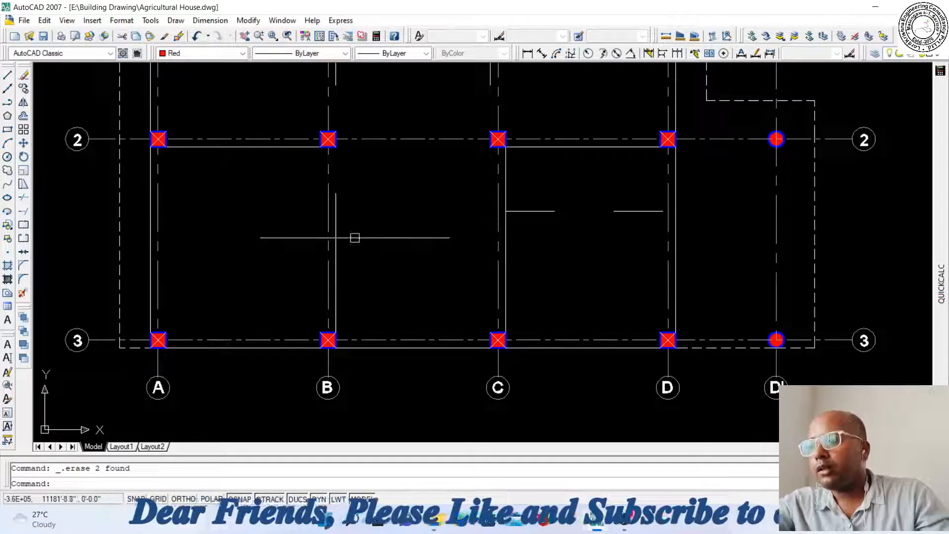
pyautogui.write('ex')
pyautogui.press('Return')
pyautogui.press('Return')
pyautogui.click(336, 197)
pyautogui.scroll(-3, 350, 222)
pyautogui.scroll(2, 469, 193)
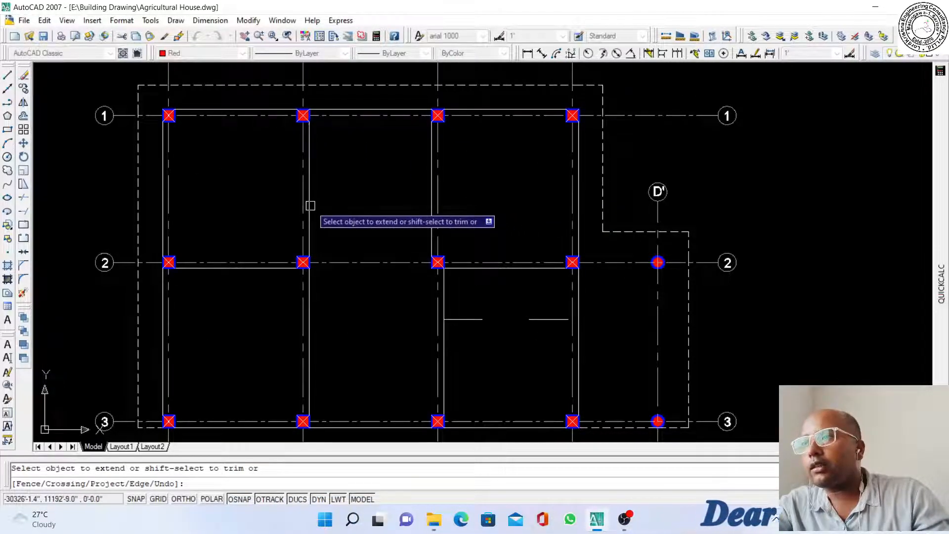
pyautogui.press('Escape')
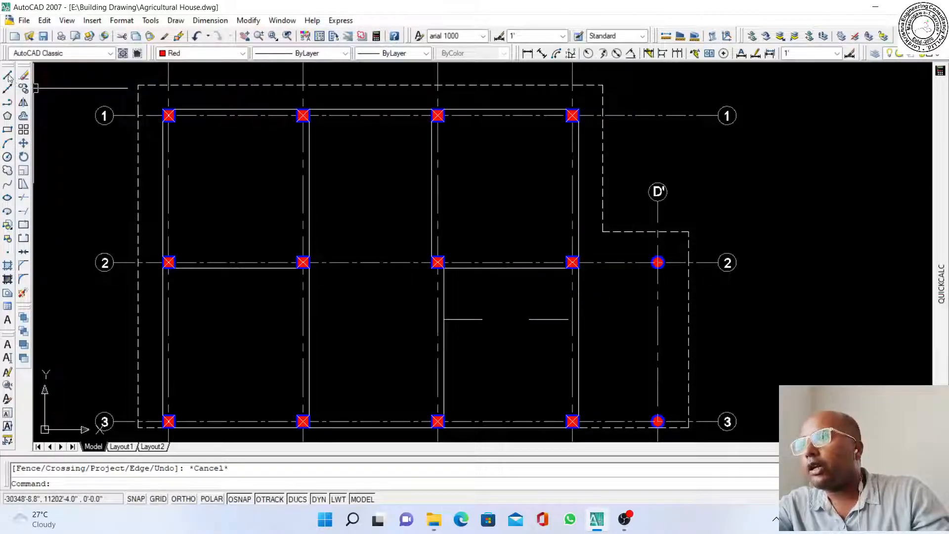
# Draw the missing lower wall line of grid 2 between columns B and C, and set both its colour and the current colour to ByLayer
pyautogui.scroll(3, 383, 245)
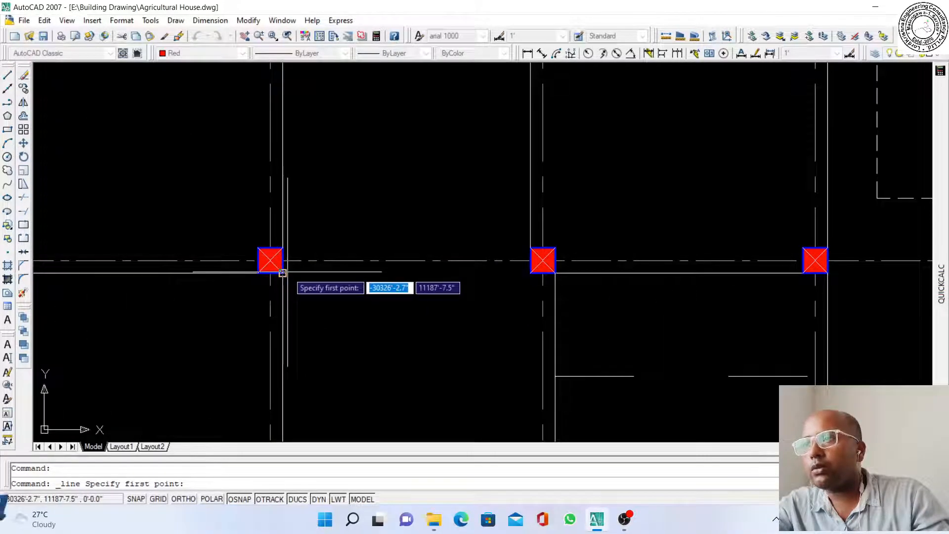
pyautogui.click(531, 272)
pyautogui.press('Escape')
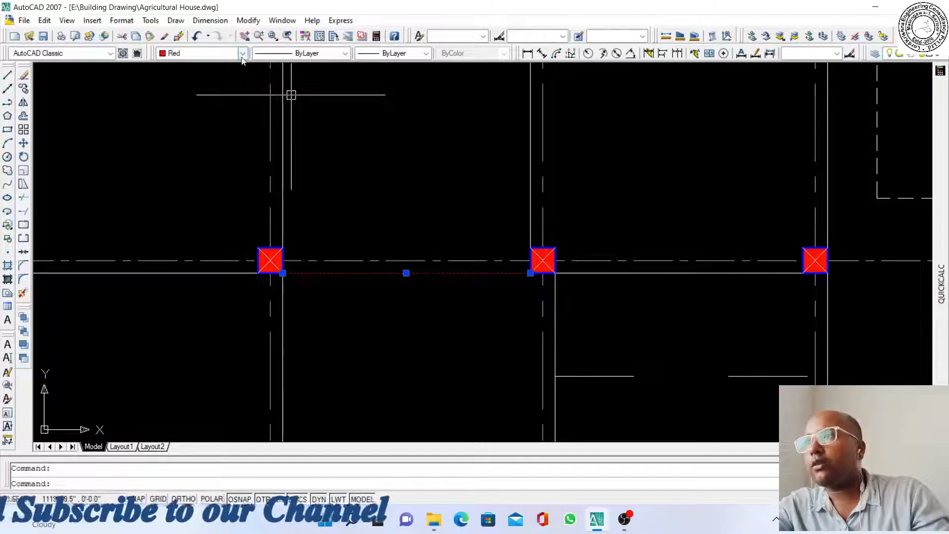
pyautogui.click(242, 53)
pyautogui.click(188, 65)
pyautogui.press('Escape')
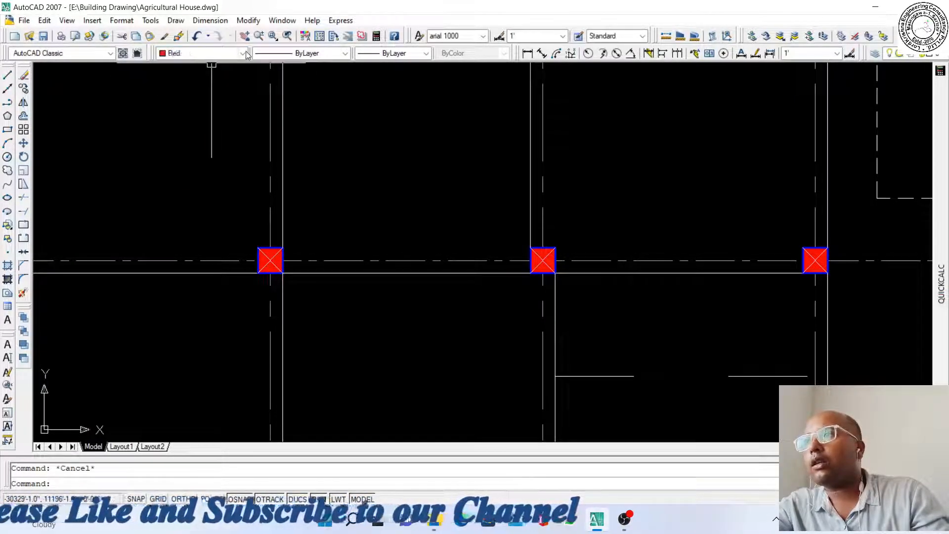
pyautogui.click(247, 54)
pyautogui.click(181, 64)
# Offset the outer wall lines of grid 1 from A to D inward by 10"
pyautogui.scroll(-5, 445, 195)
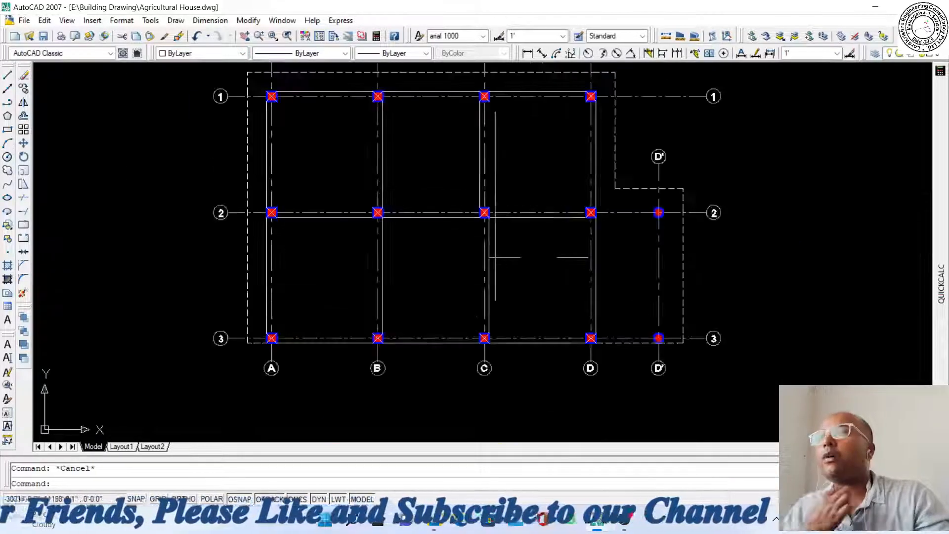
pyautogui.write('o')
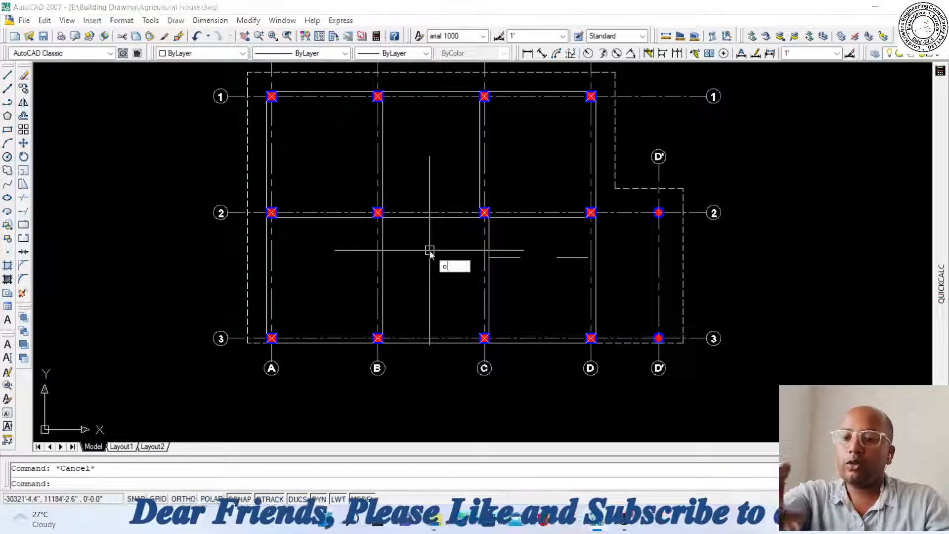
pyautogui.press('Return')
pyautogui.write('10')
pyautogui.press('Return')
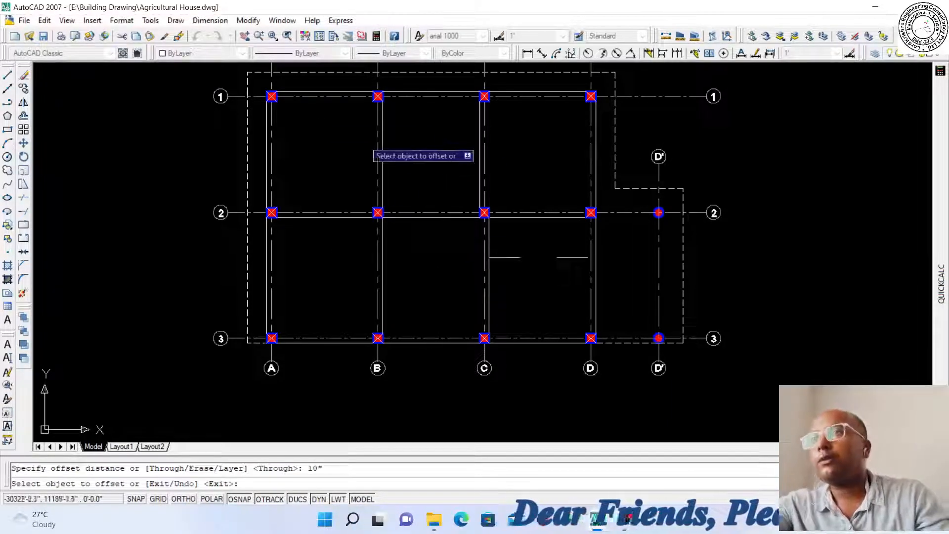
pyautogui.scroll(3, 309, 85)
pyautogui.click(311, 96)
pyautogui.click(364, 154)
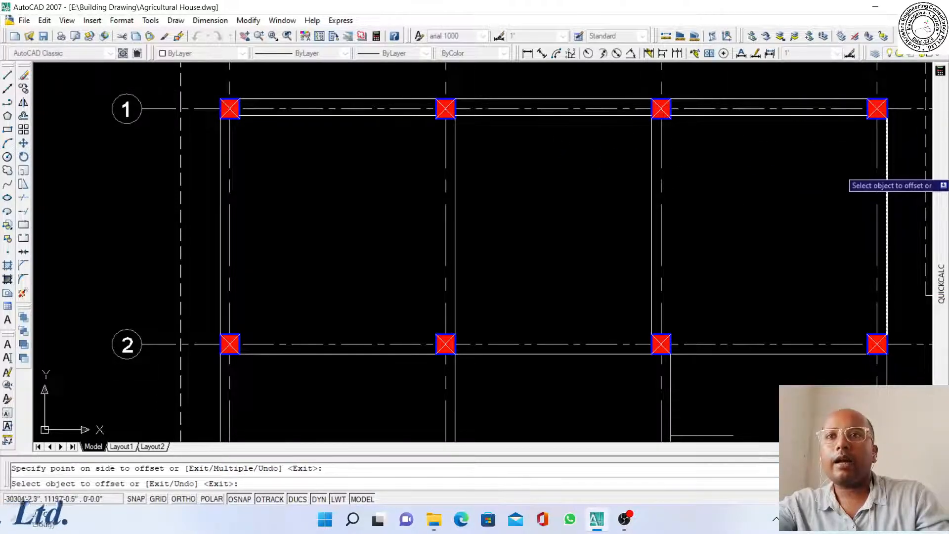
# Offset the wall lines of grids D, C, B and A between grids 1 and 2 by 10" across their centrelines
pyautogui.click(672, 199)
pyautogui.click(455, 191)
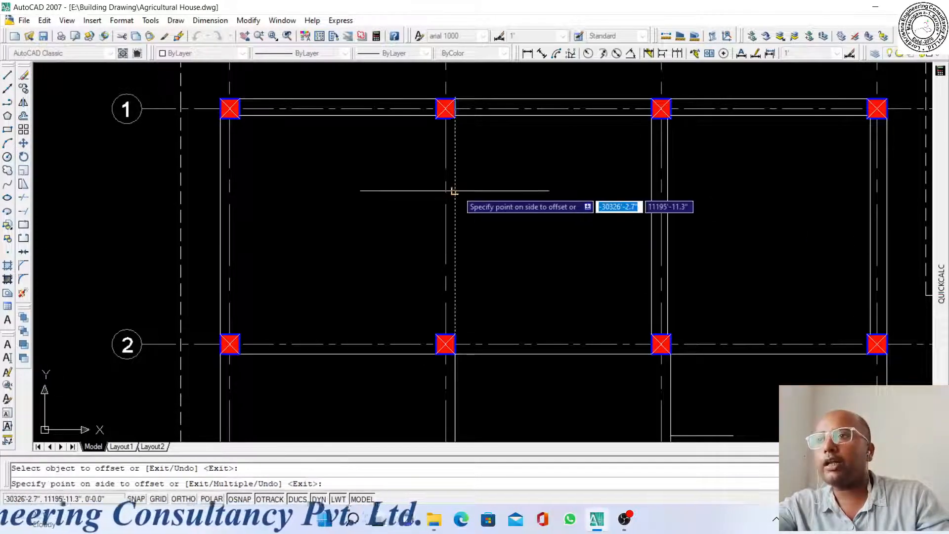
pyautogui.click(385, 198)
pyautogui.scroll(-2, 395, 163)
pyautogui.scroll(3, 284, 178)
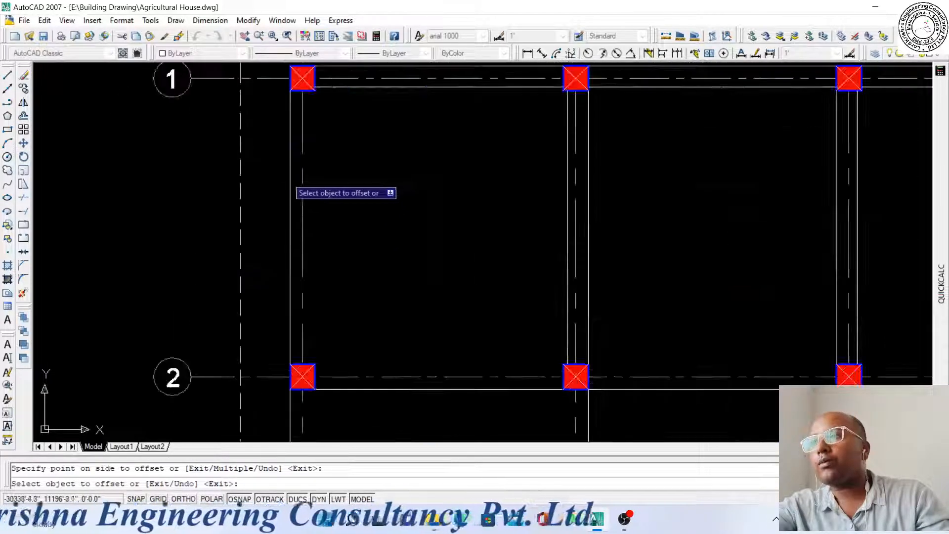
pyautogui.scroll(-2, 363, 195)
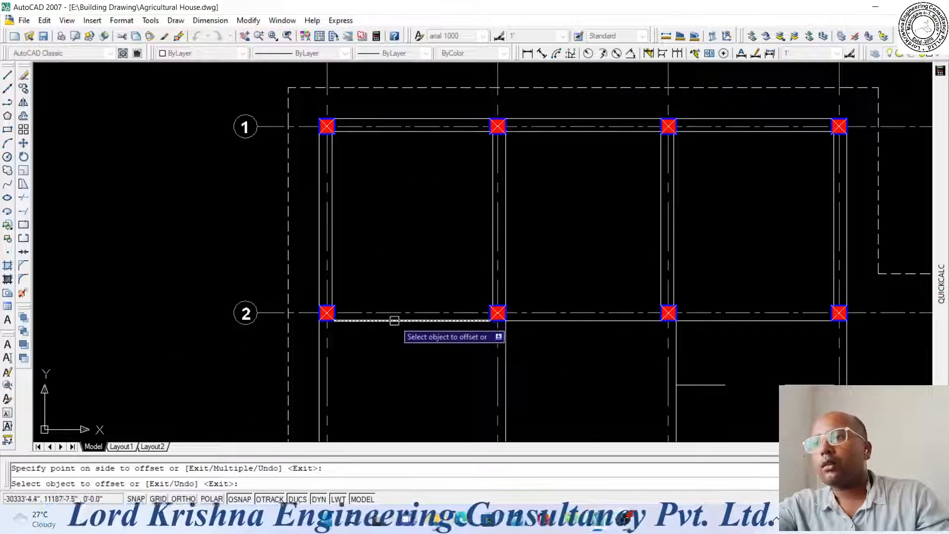
# Offset the lower wall lines of grid 2 from A to D upward by 10"
pyautogui.click(599, 321)
pyautogui.click(591, 282)
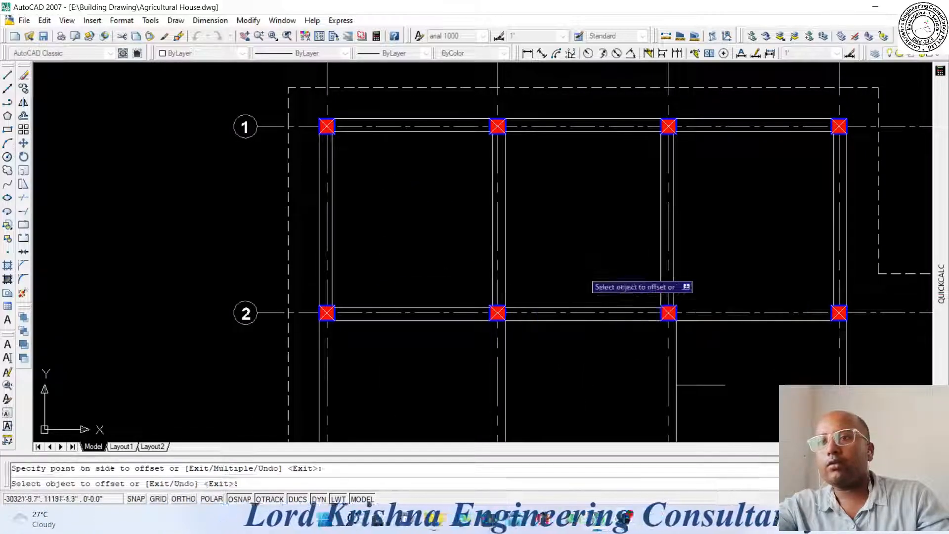
pyautogui.scroll(-2, 690, 313)
pyautogui.scroll(3, 687, 299)
pyautogui.click(683, 297)
pyautogui.click(680, 284)
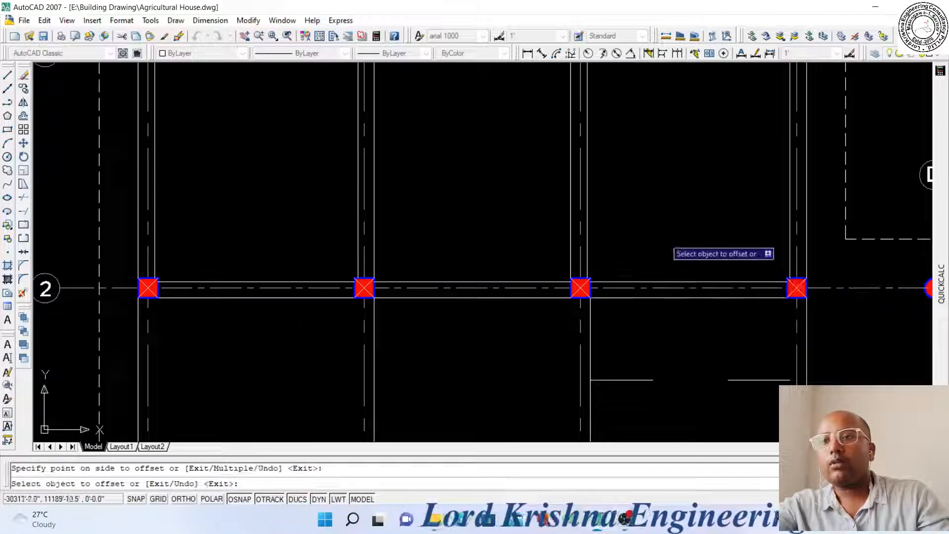
# Offset the wall lines of grids C, B and A between grids 2 and 3 by 10" across their centrelines
pyautogui.scroll(-2, 613, 288)
pyautogui.scroll(2, 612, 288)
pyautogui.click(608, 291)
pyautogui.click(590, 294)
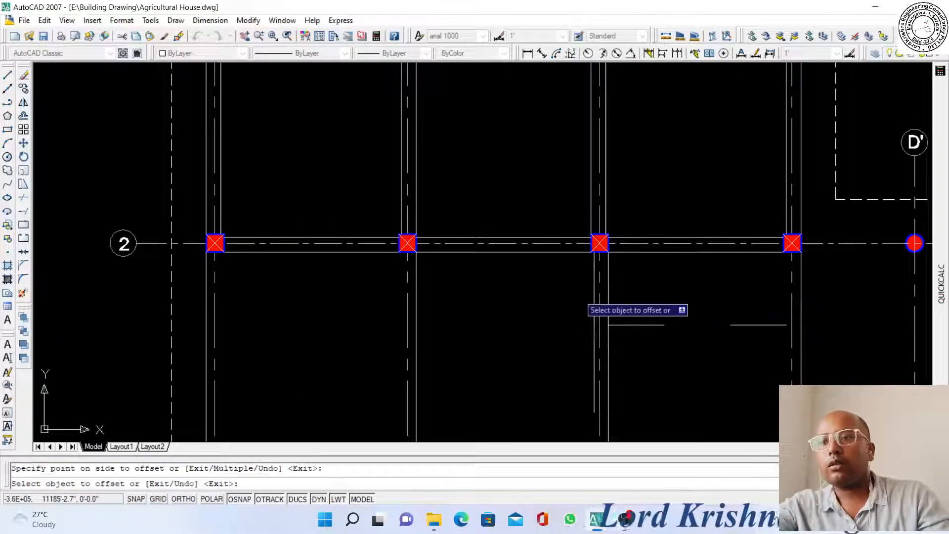
pyautogui.scroll(-2, 593, 346)
pyautogui.scroll(2, 596, 365)
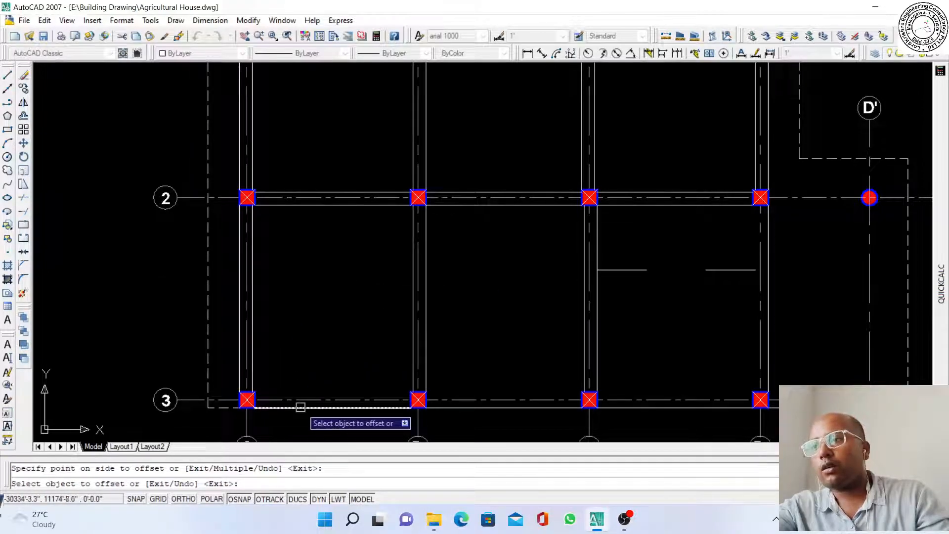
# Offset the grid 3 wall lines from A to D and the grid D wall line between 2 and 3 inward by 10"
pyautogui.scroll(-3, 301, 370)
pyautogui.scroll(2, 399, 356)
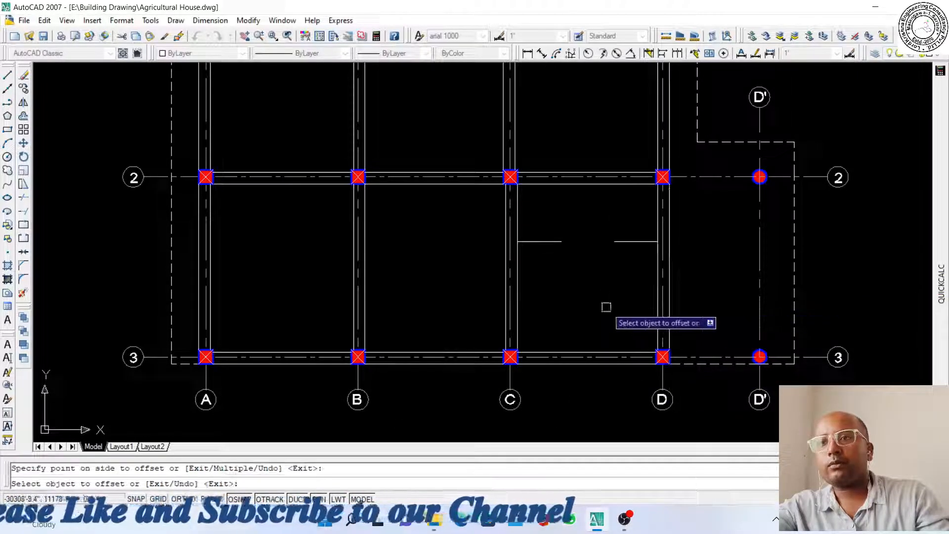
pyautogui.scroll(-2, 618, 336)
pyautogui.scroll(3, 637, 267)
pyautogui.press('Escape')
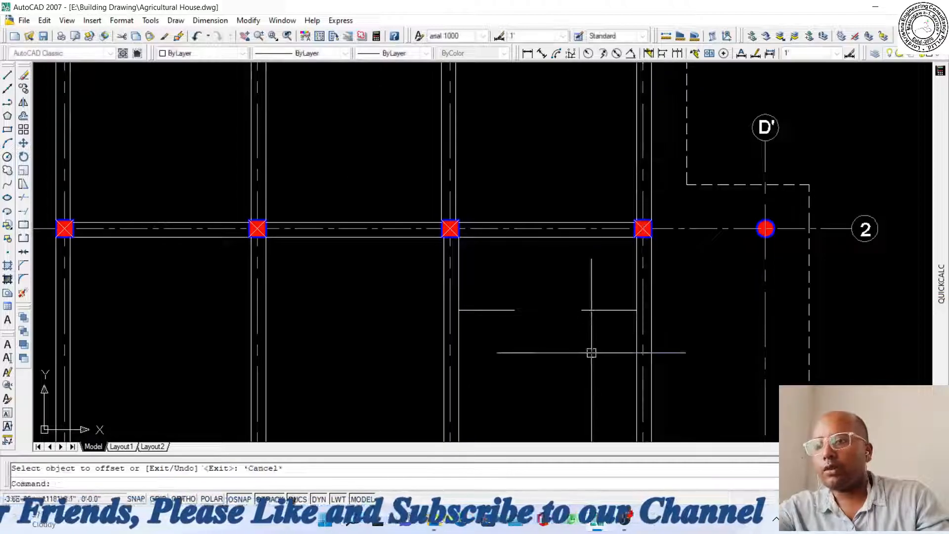
# Extend the partition line between grids C and D, below grid 2, to close its door gap
pyautogui.write('tr')
pyautogui.press('Return')
pyautogui.press('Return')
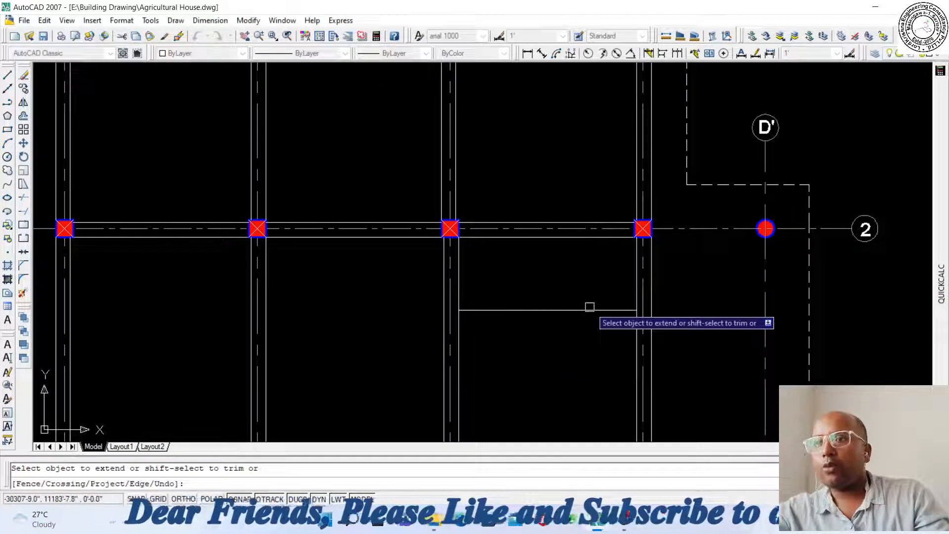
pyautogui.scroll(-3, 519, 306)
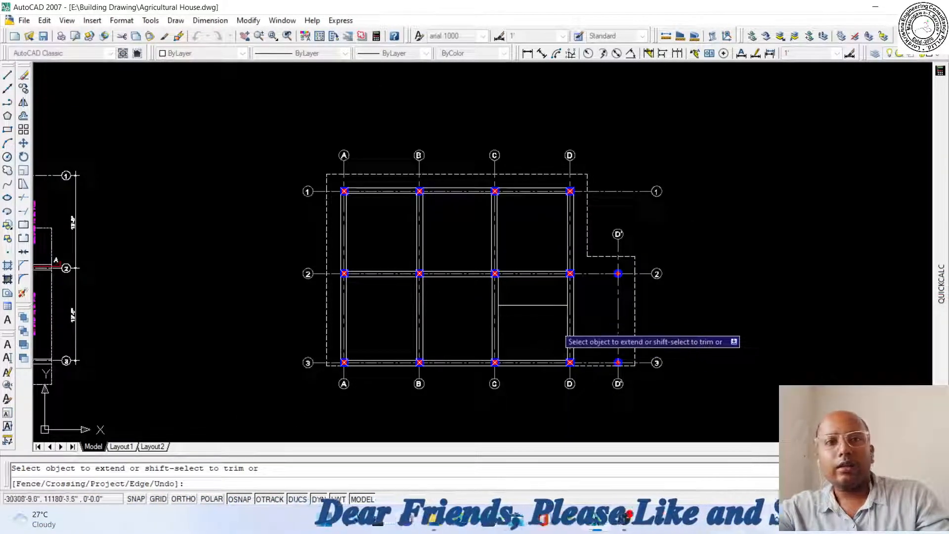
pyautogui.press('Escape')
pyautogui.scroll(2, 592, 262)
pyautogui.scroll(-2, 592, 262)
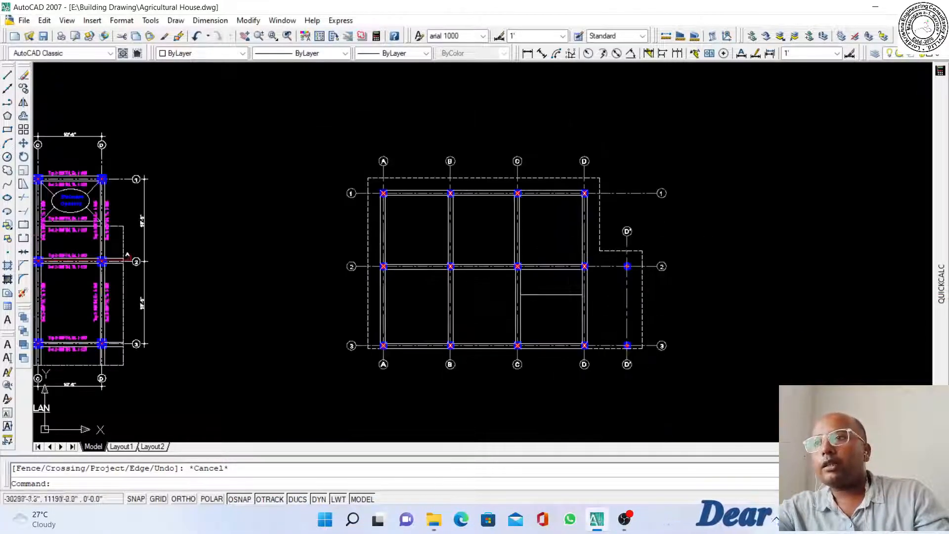
# Draw orthogonal lines from the upper-left corner of column A1 upward and leftward to the dashed outline
pyautogui.scroll(2, 504, 258)
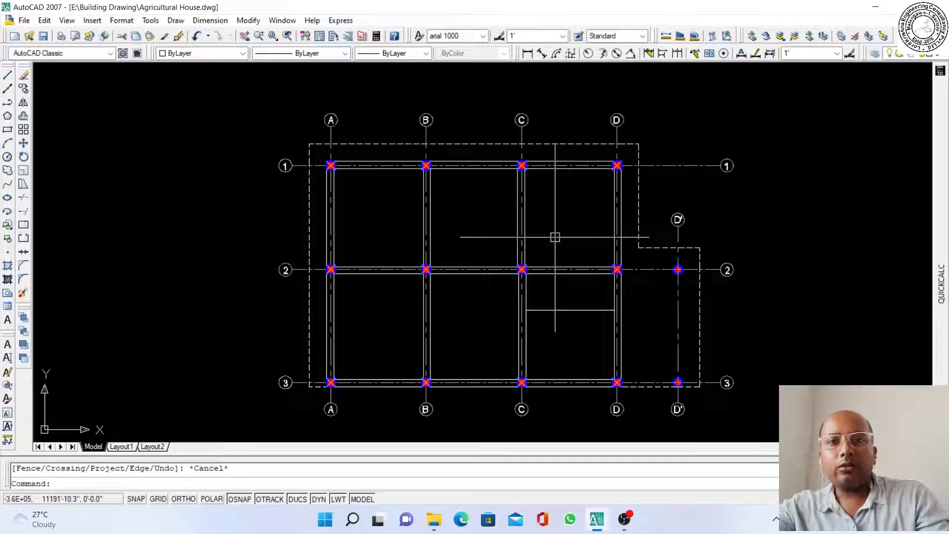
pyautogui.scroll(3, 534, 138)
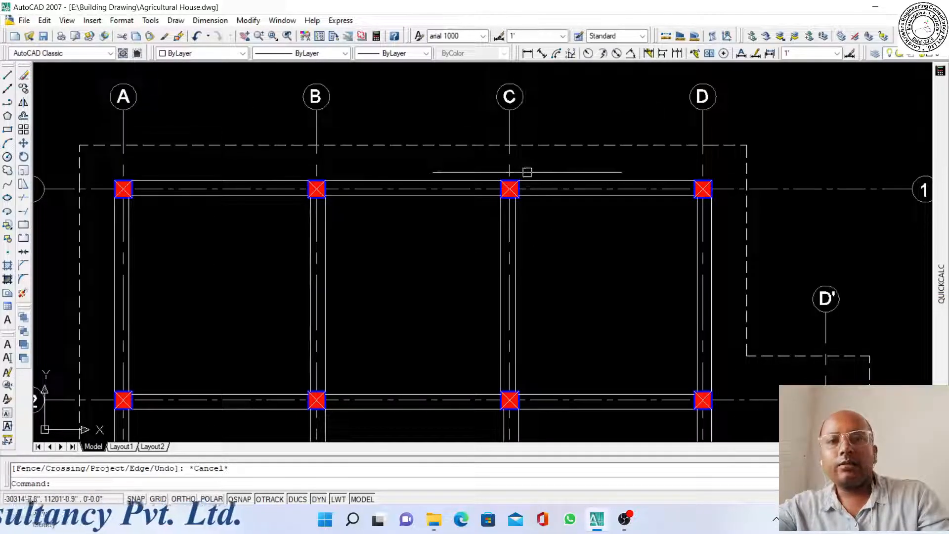
pyautogui.scroll(-2, 566, 189)
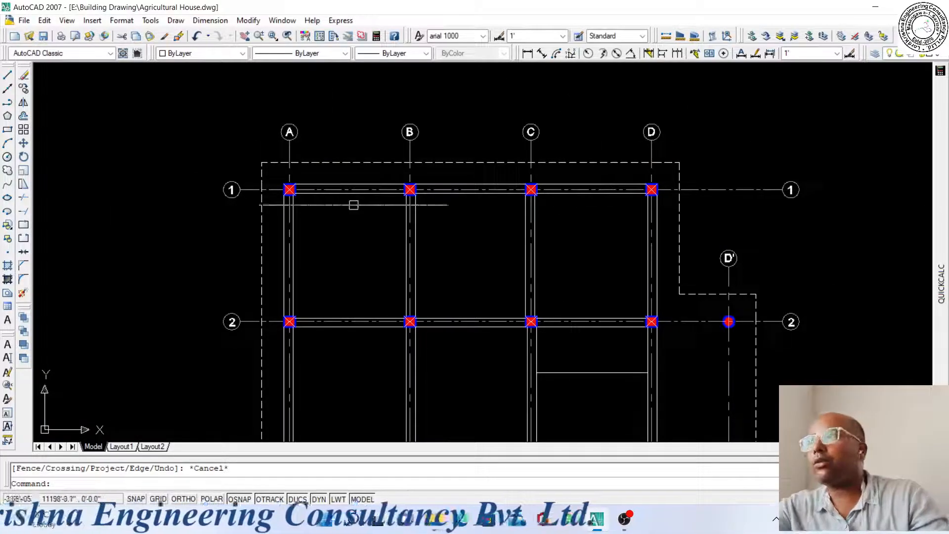
pyautogui.click(8, 74)
pyautogui.scroll(4, 223, 141)
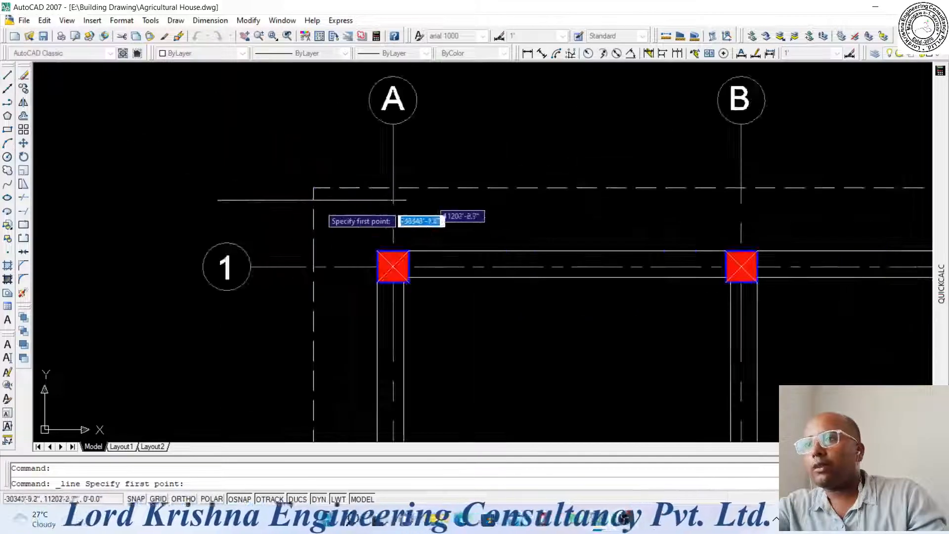
pyautogui.click(376, 252)
pyautogui.press('F8')
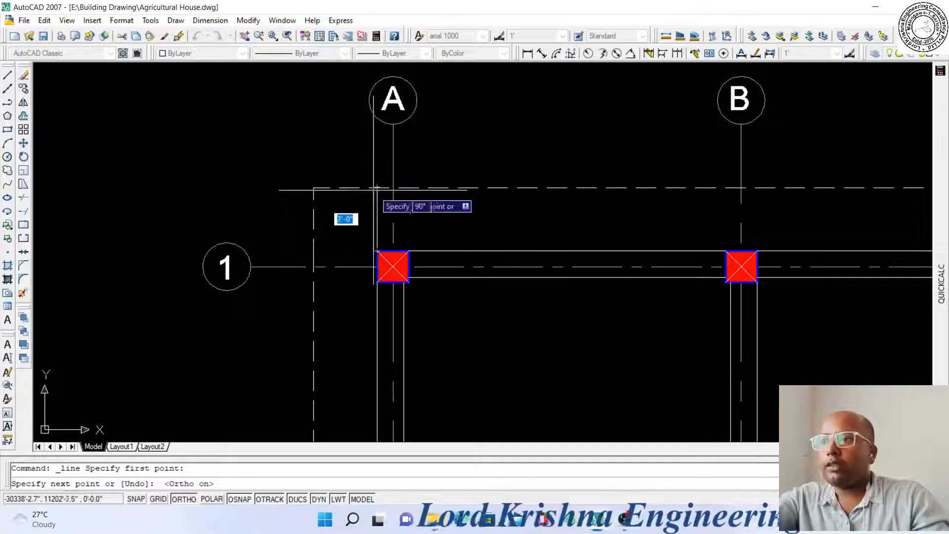
pyautogui.click(377, 188)
pyautogui.press('Return')
pyautogui.press('Return')
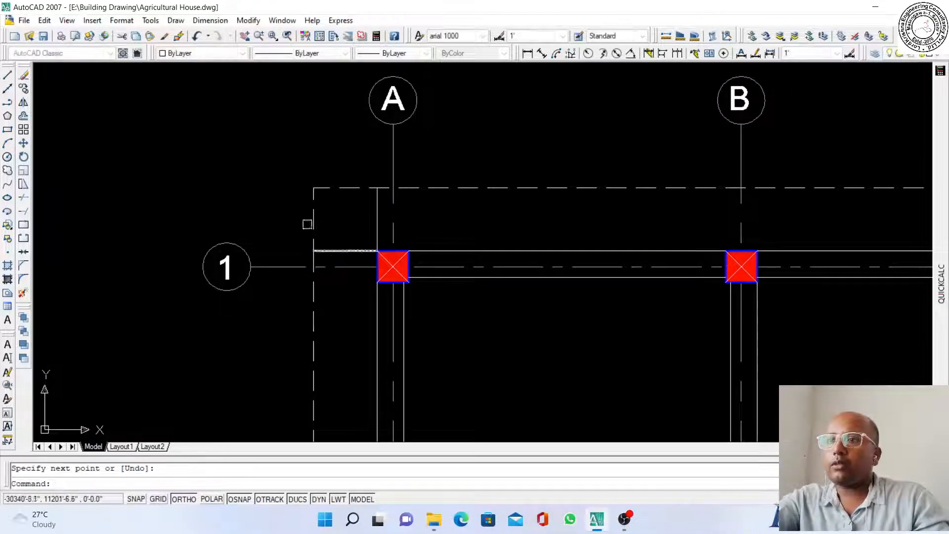
pyautogui.scroll(-4, 339, 237)
pyautogui.scroll(2, 471, 230)
# Draw vertical lines from the top right corner of column B1 and top left corner of column C1 up to the dashed outline
pyautogui.press('Return')
pyautogui.scroll(2, 516, 238)
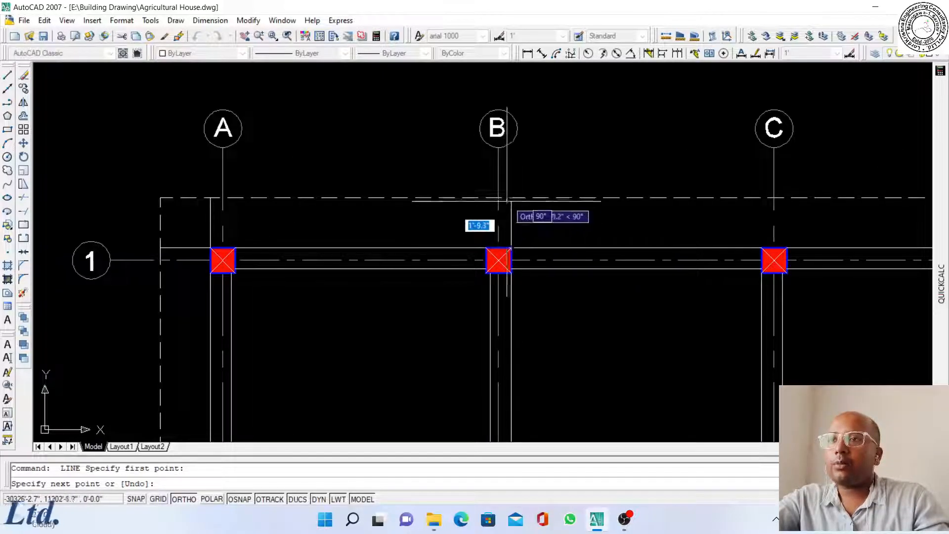
pyautogui.press('Return')
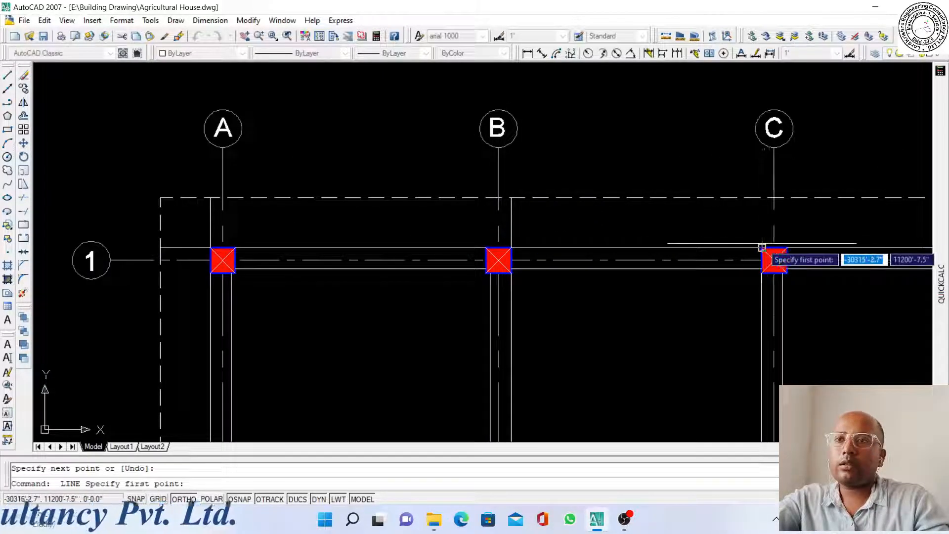
pyautogui.scroll(-3, 748, 198)
pyautogui.scroll(4, 693, 227)
pyautogui.press('Return')
pyautogui.press('Return')
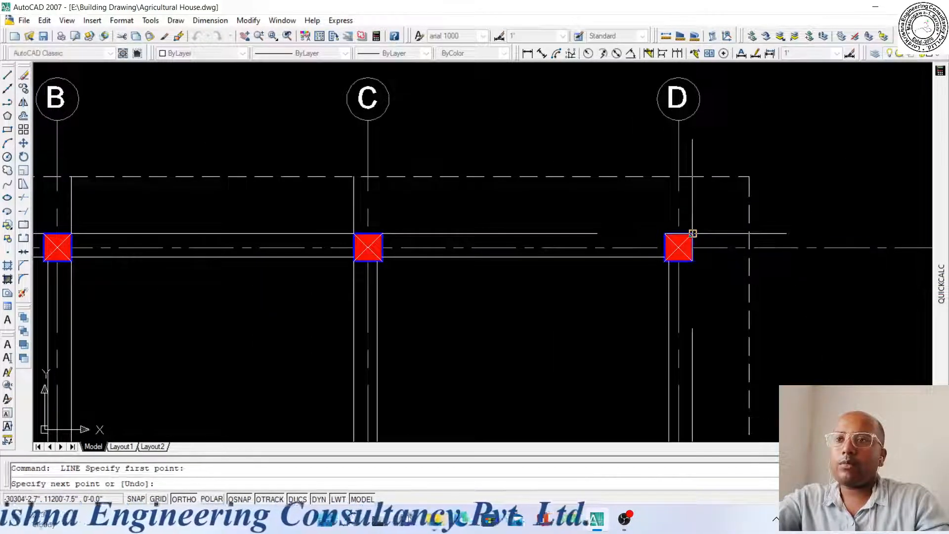
# Draw lines from the upper-right corner of column D1 upward and rightward to the dashed outline
pyautogui.click(692, 233)
pyautogui.click(746, 233)
pyautogui.press('Return')
pyautogui.scroll(-2, 747, 233)
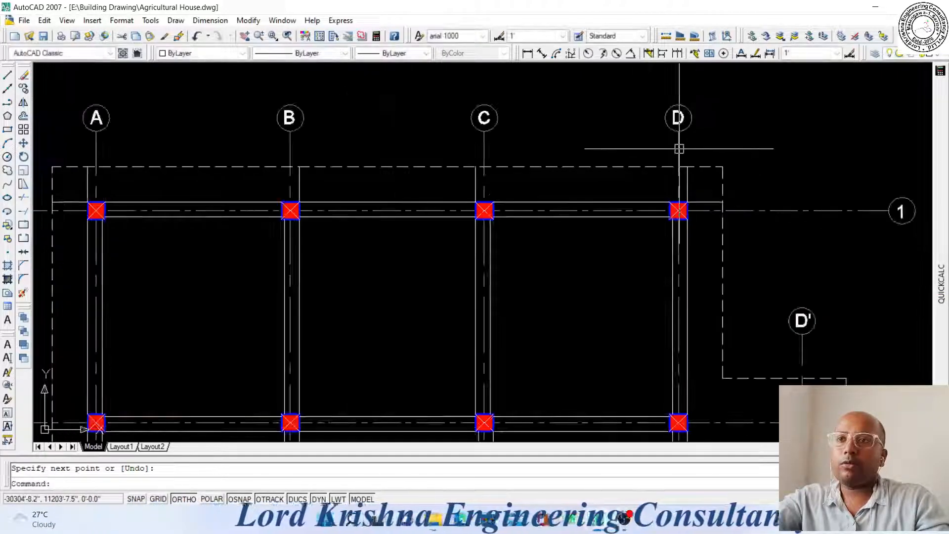
# Draw horizontal lines from the outer corners of columns D2 and D3 past D' to the dashed outline
pyautogui.scroll(-3, 682, 250)
pyautogui.press('Return')
pyautogui.scroll(4, 686, 294)
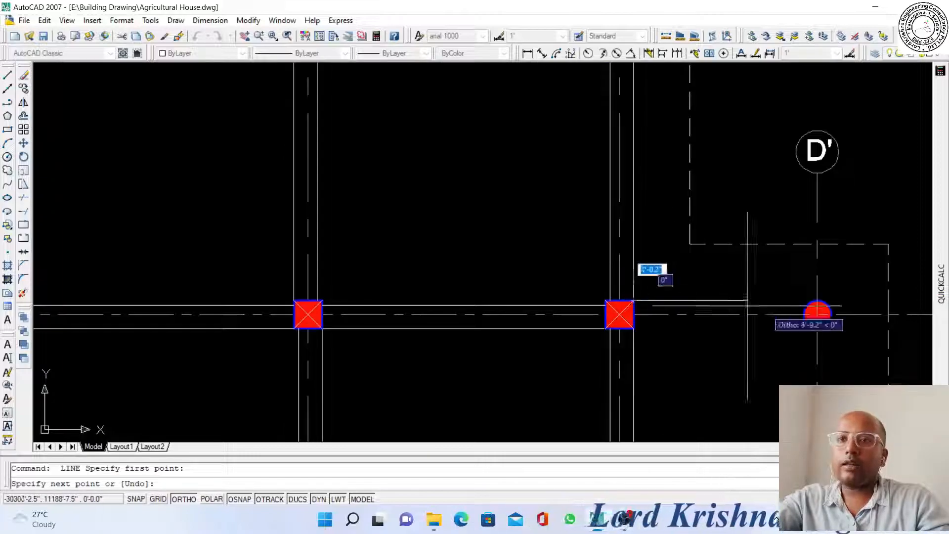
pyautogui.press('Return')
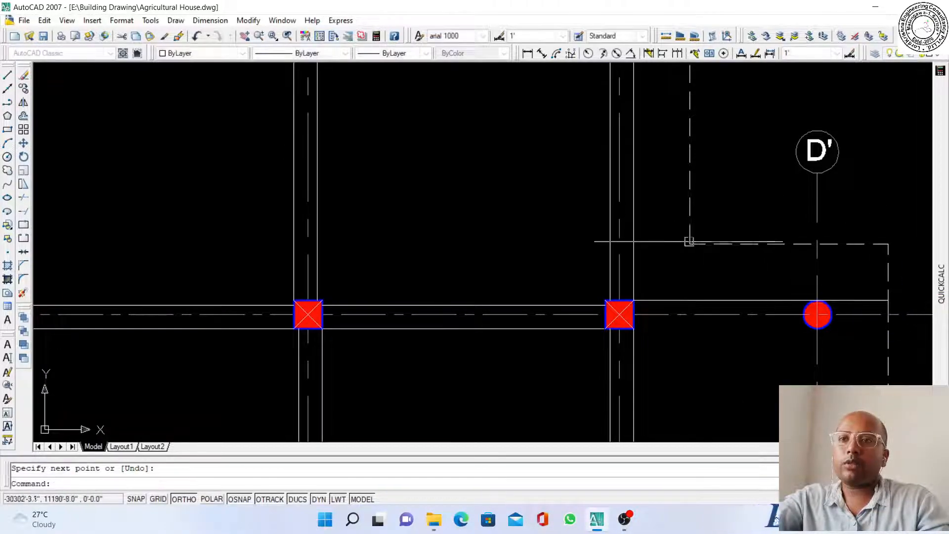
pyautogui.scroll(-4, 692, 244)
pyautogui.scroll(3, 692, 275)
pyautogui.scroll(-4, 694, 317)
pyautogui.scroll(4, 677, 342)
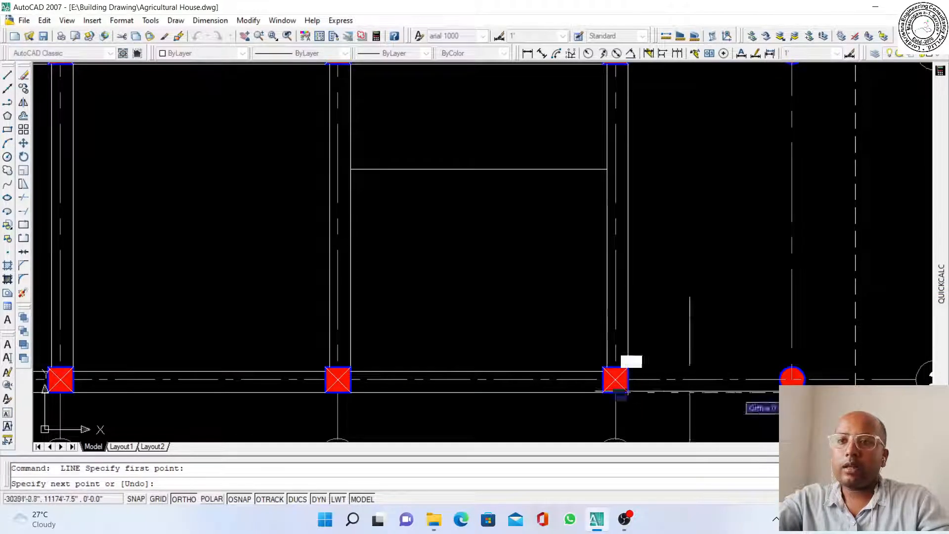
pyautogui.scroll(-4, 738, 392)
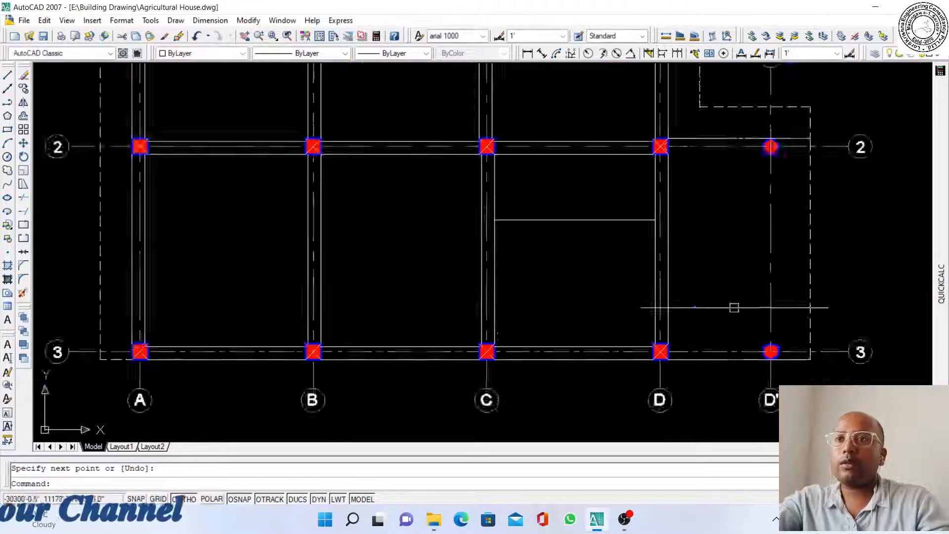
# Draw horizontal lines from the lower-left corners of columns A3 and A2 leftward to the dashed outline
pyautogui.scroll(5, 396, 317)
pyautogui.press('Return')
pyautogui.click(358, 317)
pyautogui.click(358, 317)
pyautogui.press('Return')
pyautogui.scroll(-4, 373, 353)
pyautogui.scroll(6, 379, 185)
pyautogui.press('Return')
pyautogui.click(415, 287)
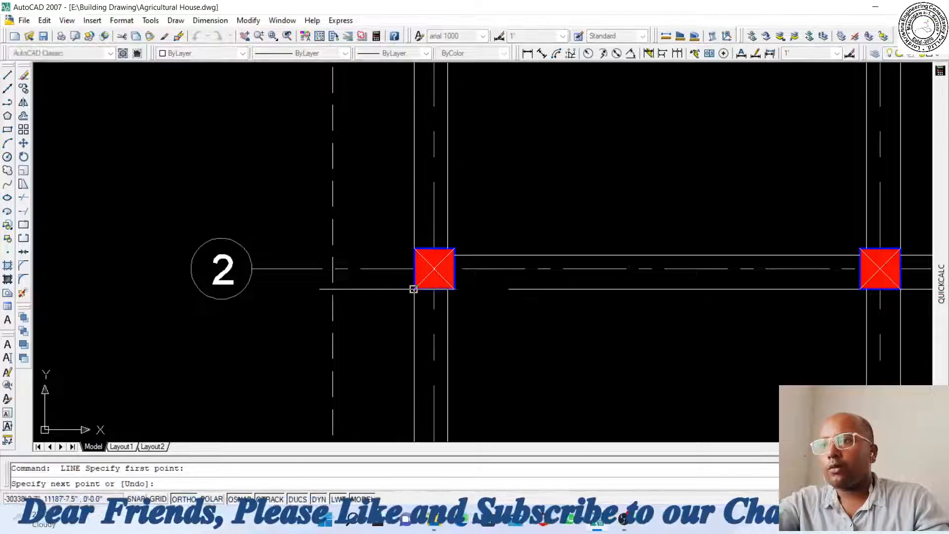
pyautogui.click(336, 286)
pyautogui.press('Return')
pyautogui.scroll(-2, 412, 209)
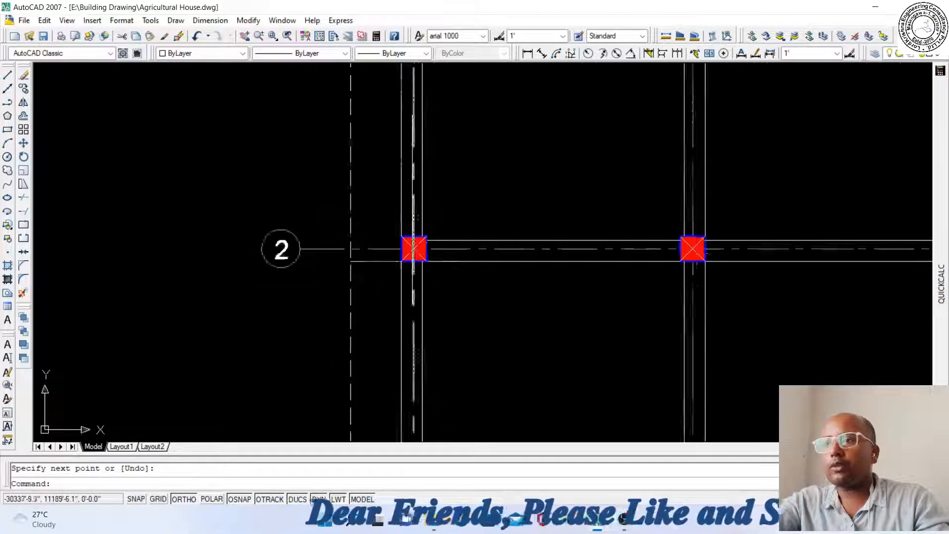
# Offset the short extension lines beside columns A3 and A2 upward by 10"
pyautogui.scroll(-2, 412, 209)
pyautogui.write('o')
pyautogui.press('Return')
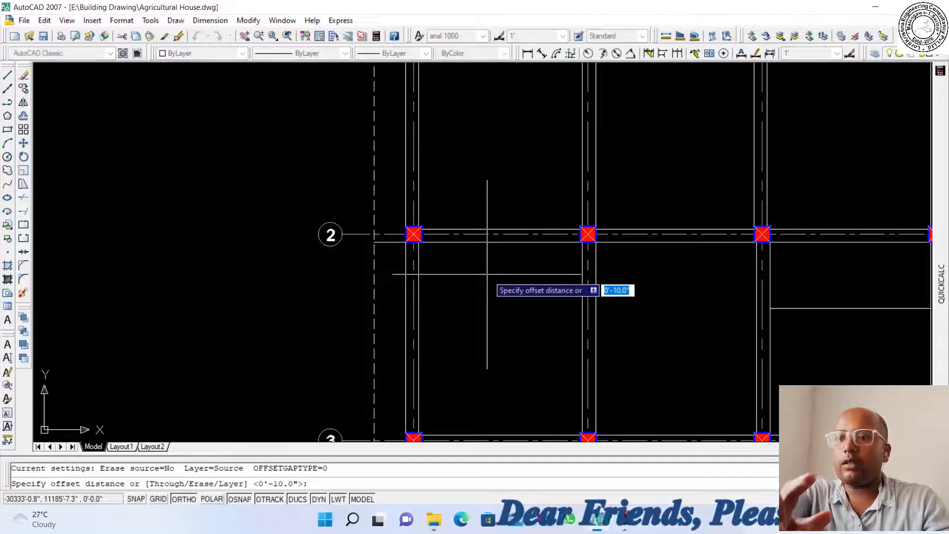
pyautogui.scroll(-2, 447, 250)
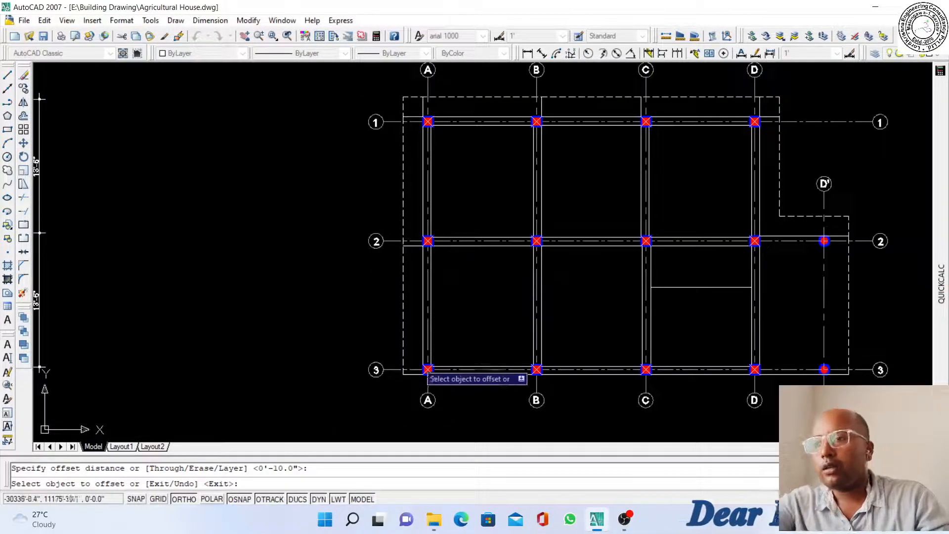
pyautogui.scroll(5, 414, 370)
pyautogui.click(408, 341)
pyautogui.scroll(-4, 408, 340)
pyautogui.scroll(3, 418, 212)
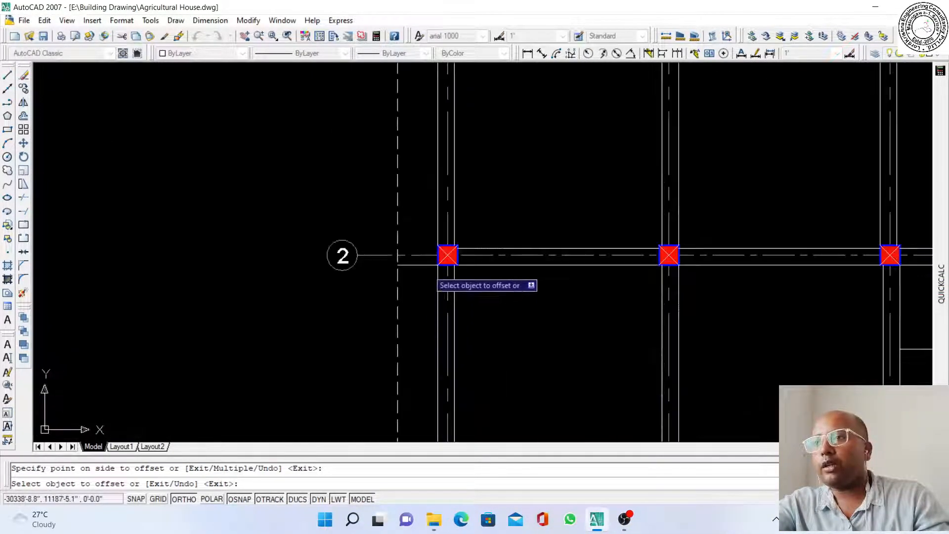
pyautogui.scroll(-4, 427, 348)
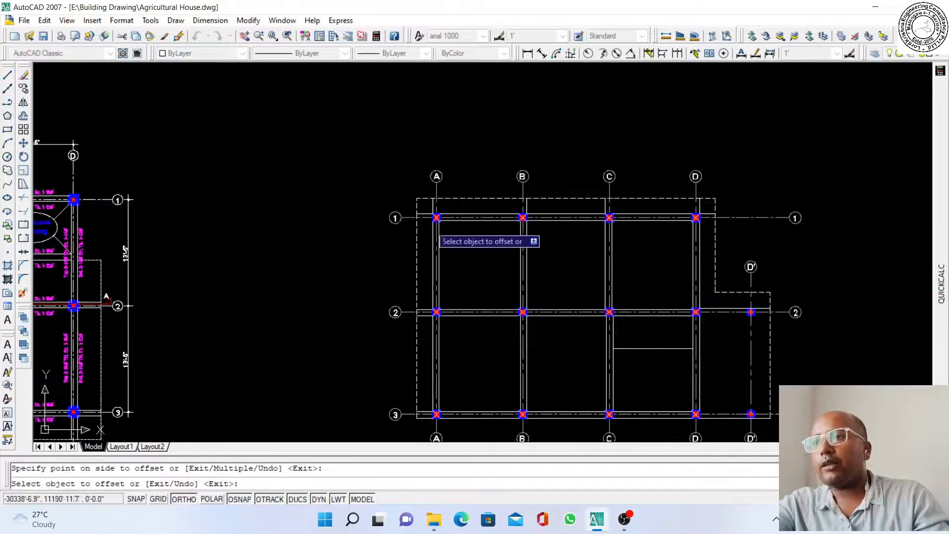
# Offset the extension lines beside and above column A1 and above columns B1 and C1 by 10" across their grid centrelines
pyautogui.scroll(5, 420, 218)
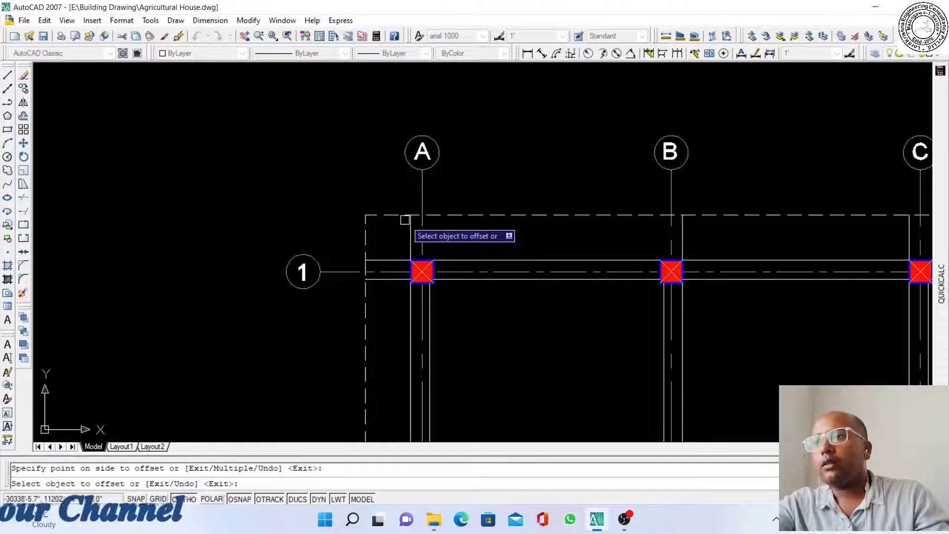
pyautogui.scroll(-2, 399, 239)
pyautogui.scroll(3, 577, 235)
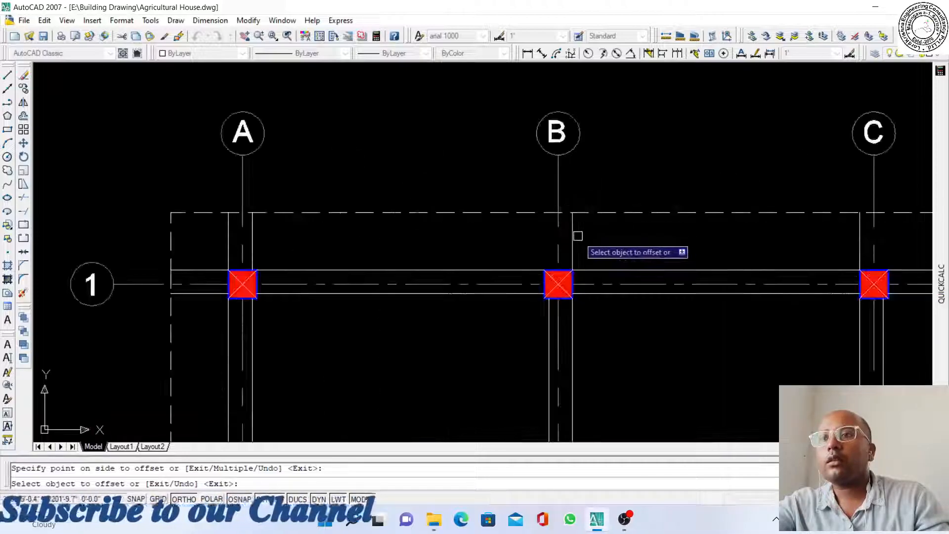
pyautogui.scroll(-4, 638, 247)
pyautogui.scroll(5, 636, 237)
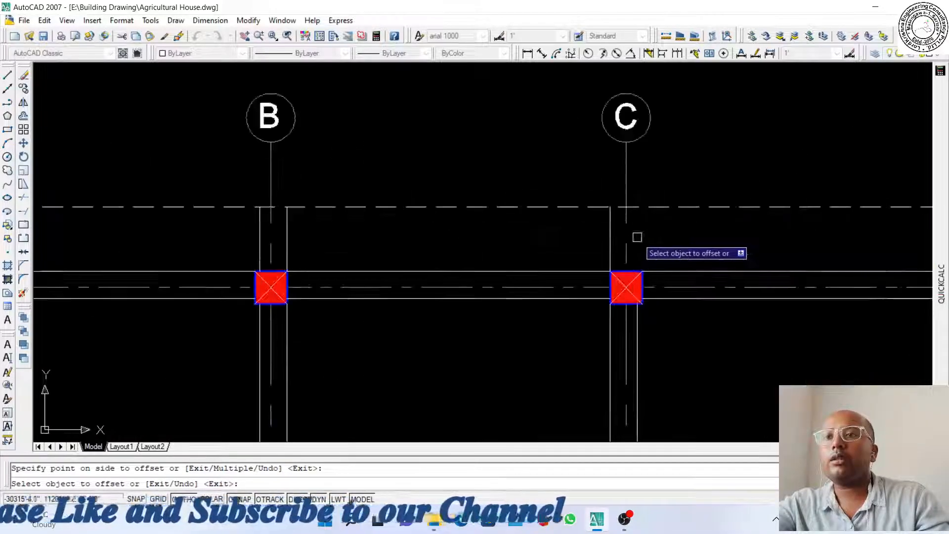
pyautogui.scroll(-4, 615, 245)
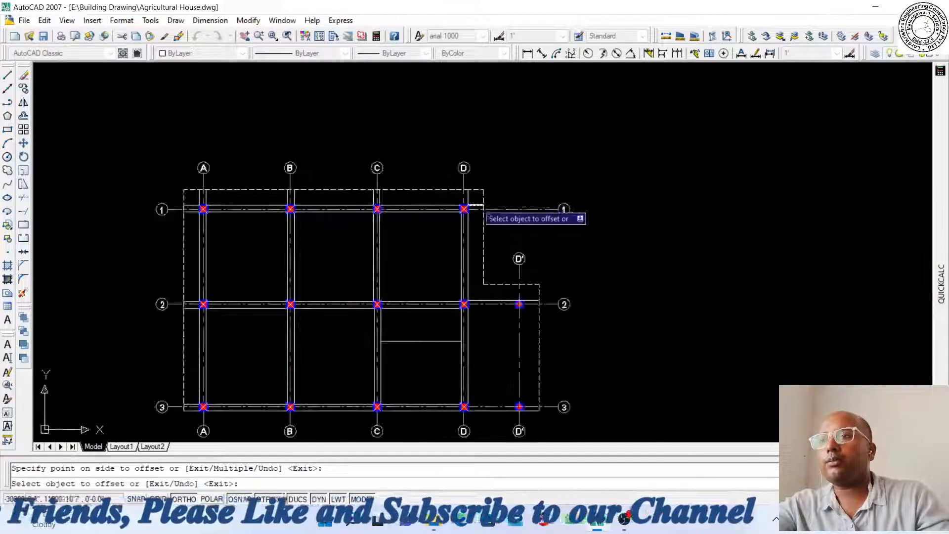
# Offset the extension lines above and beside column D1 by 10" across their grid centrelines
pyautogui.scroll(4, 479, 213)
pyautogui.click(482, 210)
pyautogui.click(442, 188)
pyautogui.click(514, 234)
pyautogui.click(494, 225)
# Offset the lines running from grid D past D' on grids 2 and 3 inward by 10"
pyautogui.scroll(-4, 361, 166)
pyautogui.scroll(4, 406, 270)
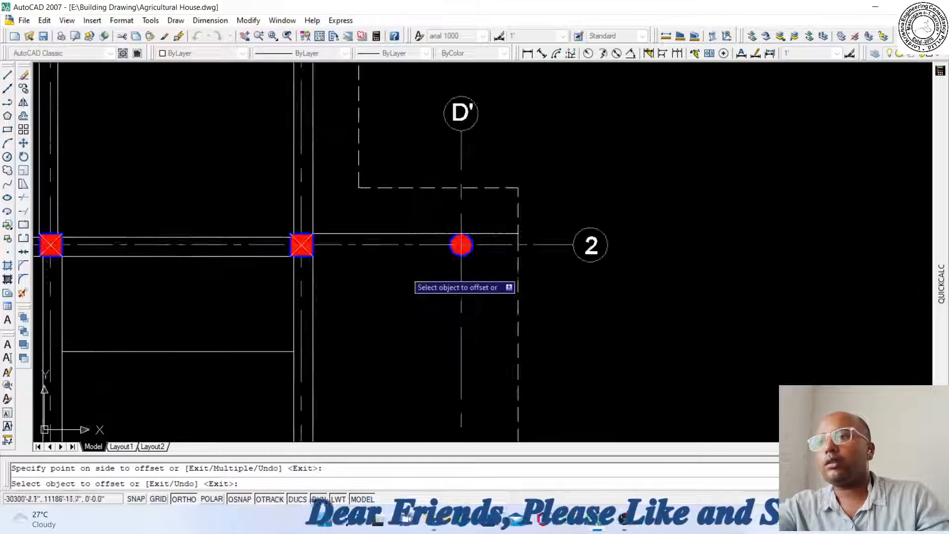
pyautogui.click(394, 236)
pyautogui.click(420, 286)
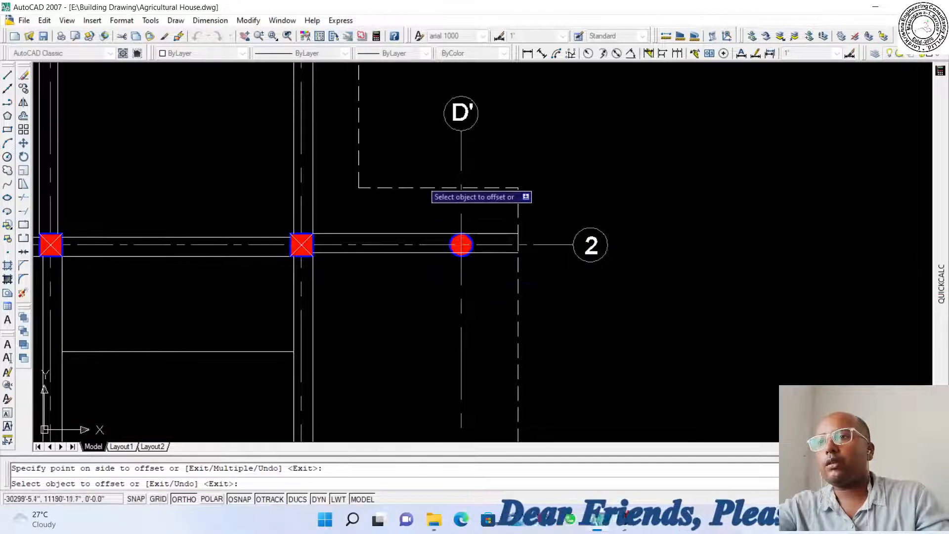
pyautogui.scroll(-4, 426, 183)
pyautogui.scroll(3, 420, 311)
pyautogui.click(413, 322)
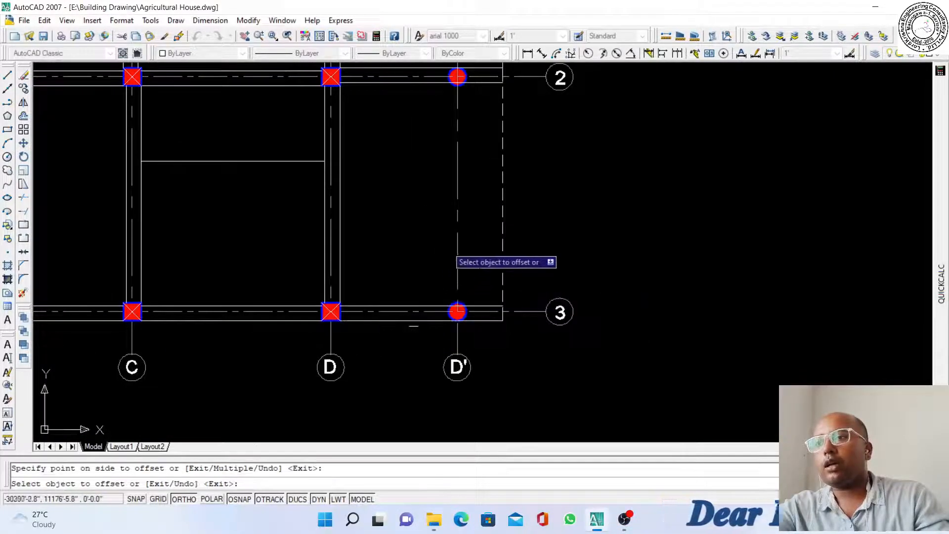
pyautogui.scroll(-2, 551, 241)
pyautogui.scroll(2, 503, 202)
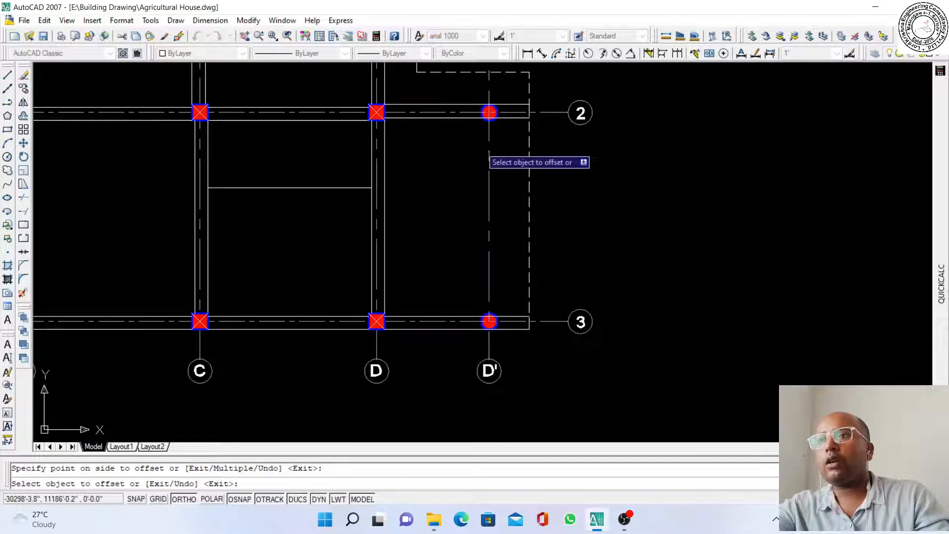
pyautogui.press('Escape')
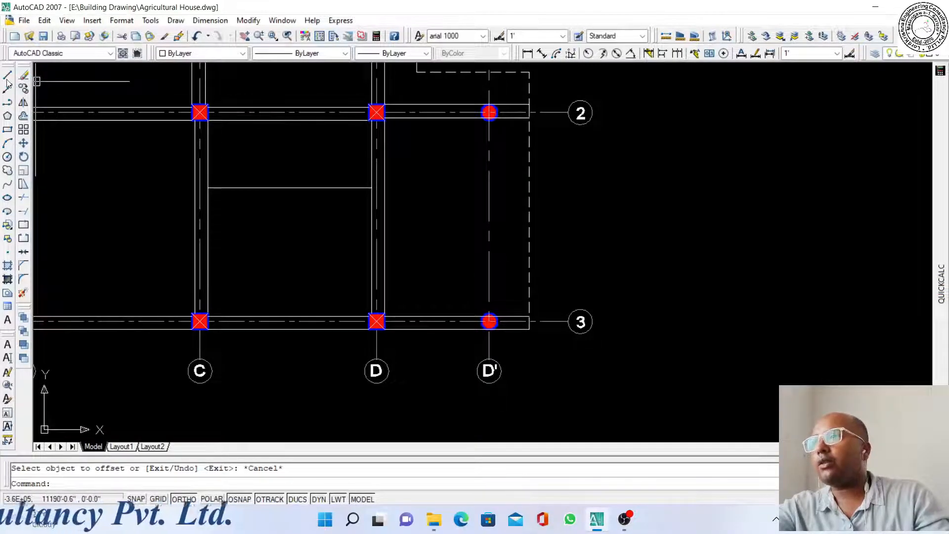
# Draw a vertical line along grid D' joining the outer edges of the round columns at grids 2 and 3
pyautogui.scroll(1, 568, 148)
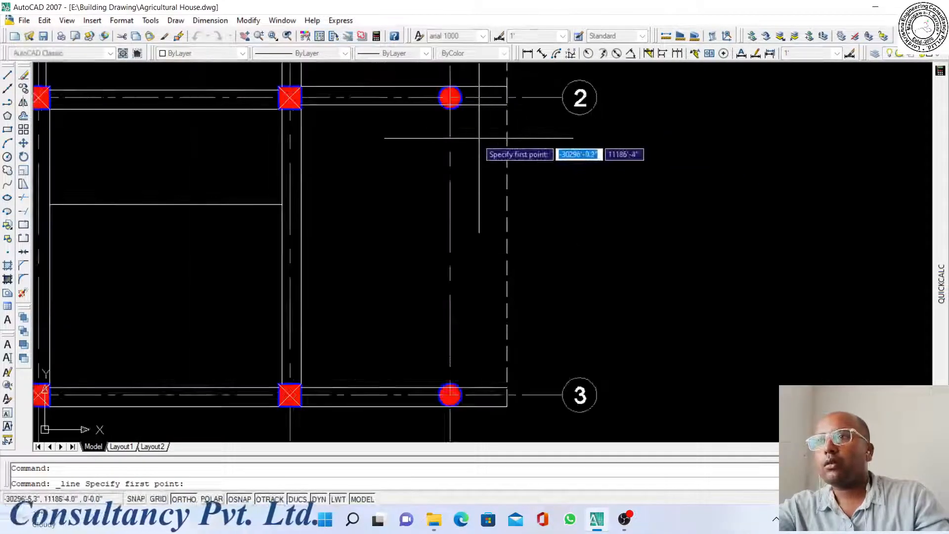
pyautogui.click(461, 98)
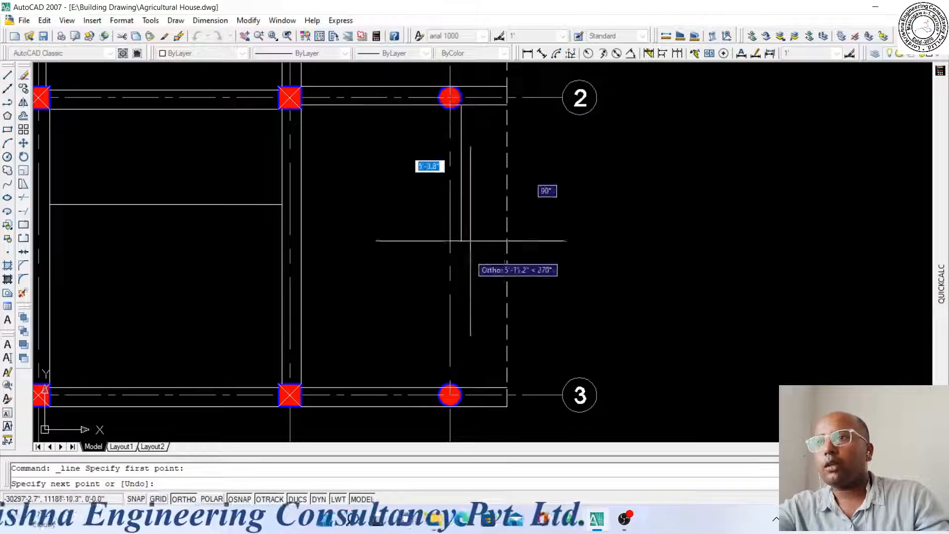
pyautogui.click(461, 394)
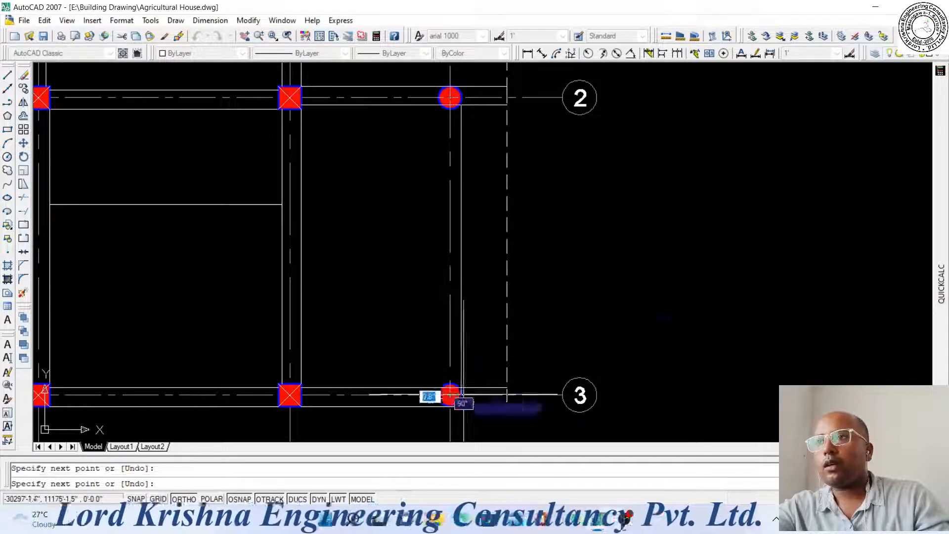
pyautogui.press('Escape')
# Offset the vertical grid D' line by 10" toward grid D
pyautogui.write('o')
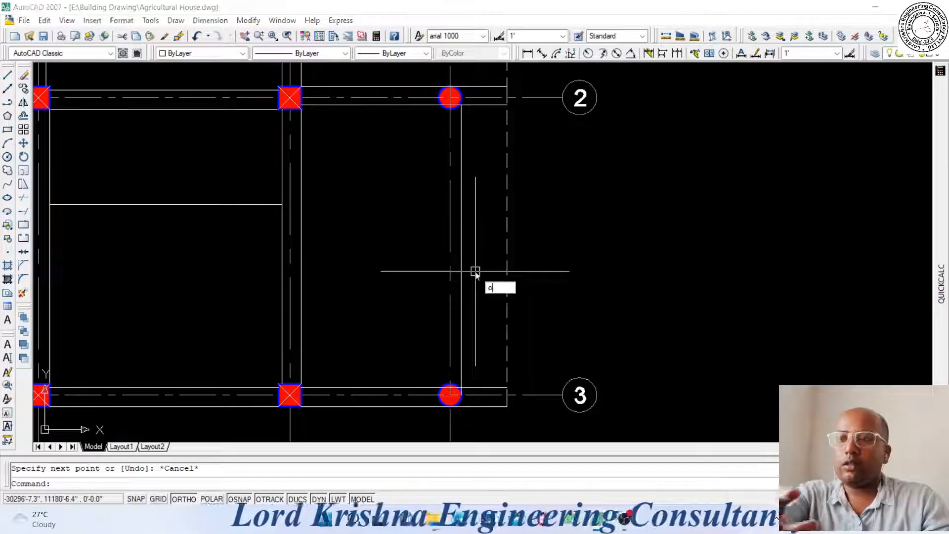
pyautogui.press('Return')
pyautogui.press('Return')
pyautogui.click(461, 260)
pyautogui.click(422, 245)
pyautogui.scroll(3, 455, 391)
pyautogui.press('Escape')
# Trim the overlapping double lines where the grid D' beam meets the grid 3 and grid 2 beams at the round columns
pyautogui.scroll(2, 439, 399)
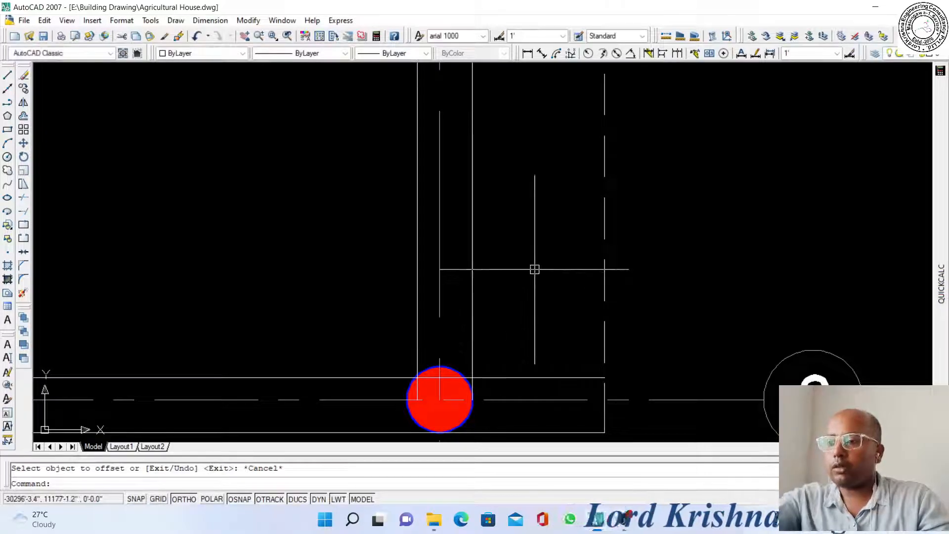
pyautogui.write('tr')
pyautogui.press('Return')
pyautogui.press('Return')
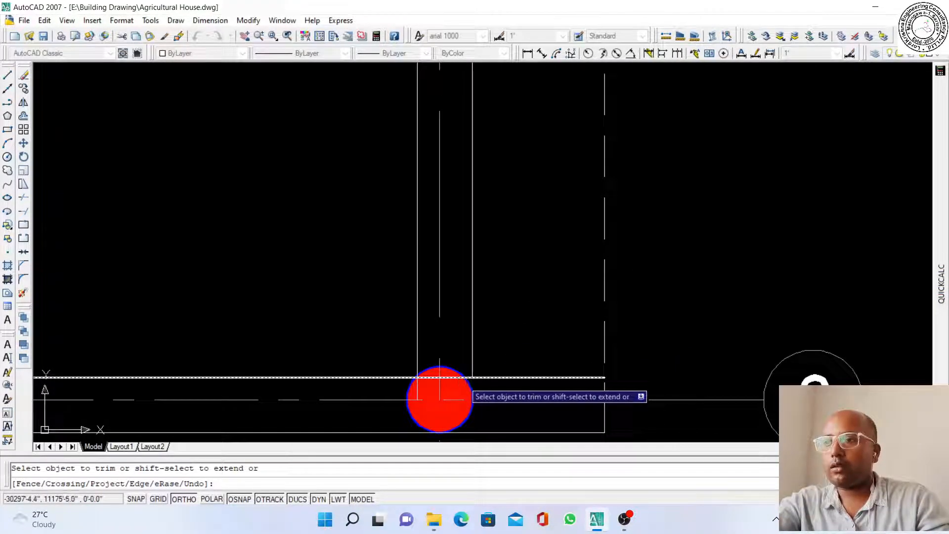
pyautogui.scroll(4, 417, 393)
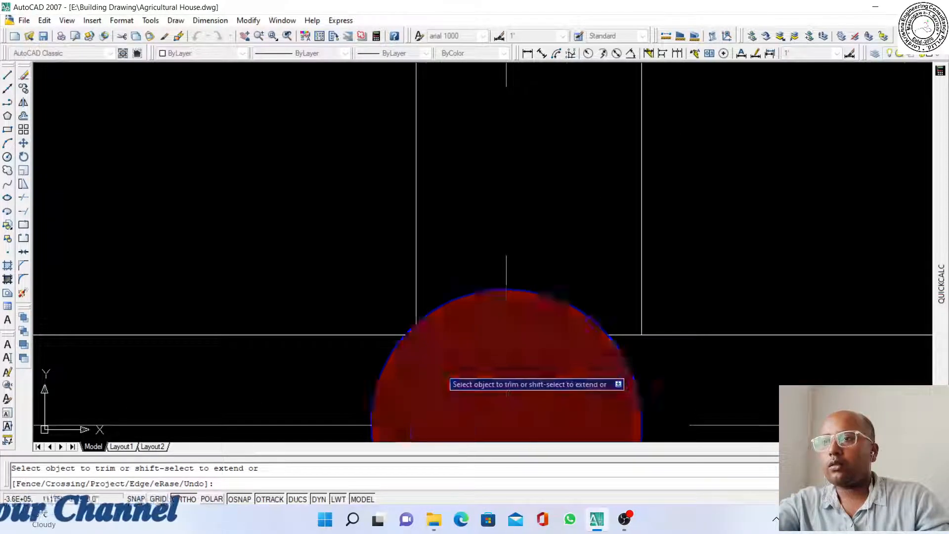
pyautogui.scroll(-8, 445, 374)
pyautogui.scroll(-2, 477, 247)
pyautogui.scroll(8, 465, 243)
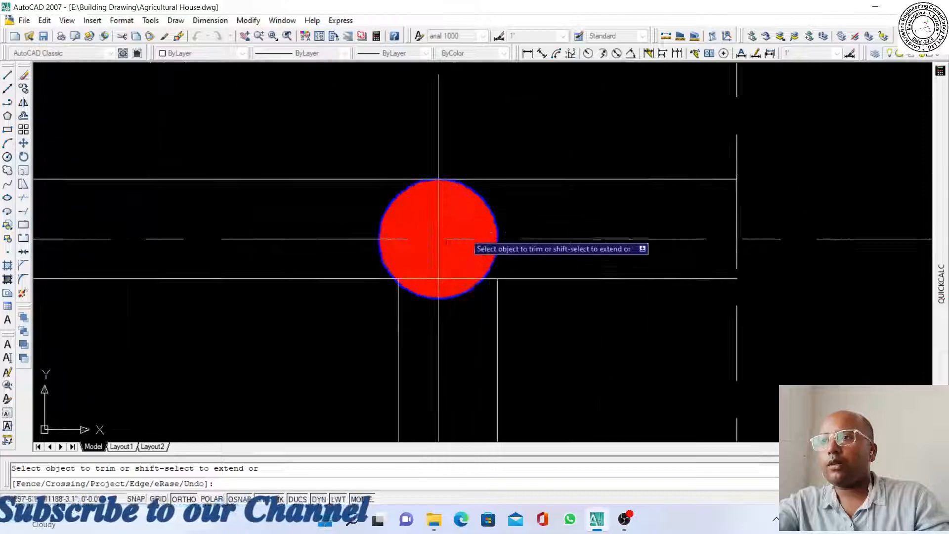
pyautogui.click(487, 279)
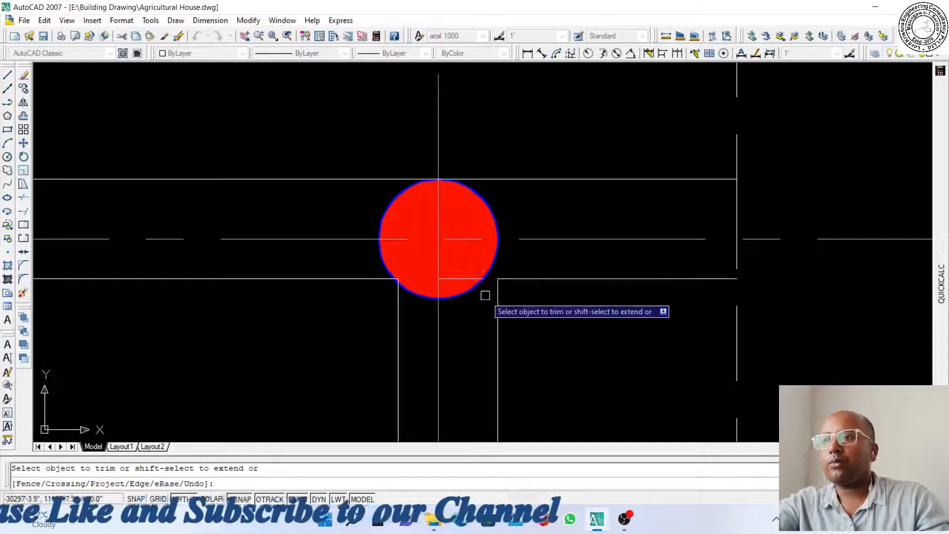
pyautogui.scroll(-6, 487, 342)
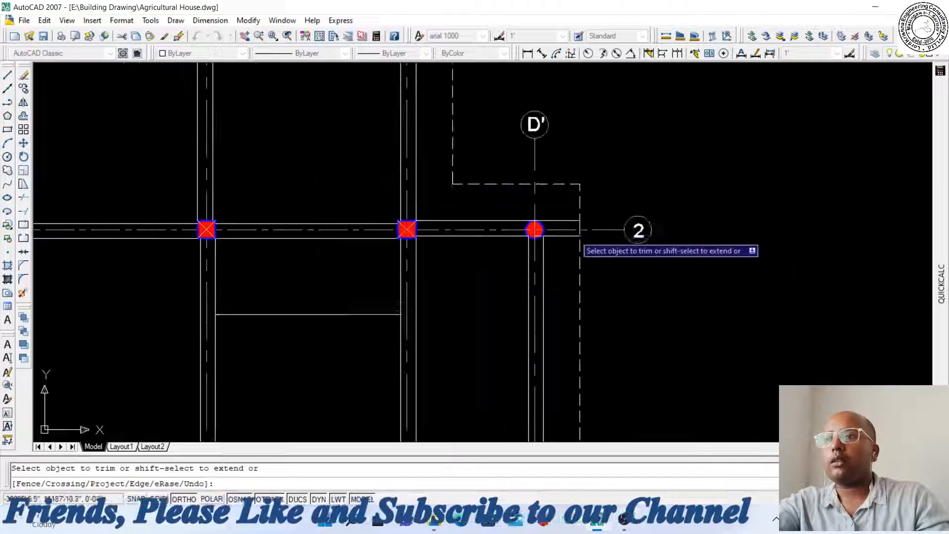
pyautogui.press('Escape')
# Draw a vertical line from the outer edge of round column D'2 up to the dashed outline and offset it 10" across grid D'
pyautogui.scroll(-2, 488, 342)
pyautogui.scroll(2, 549, 239)
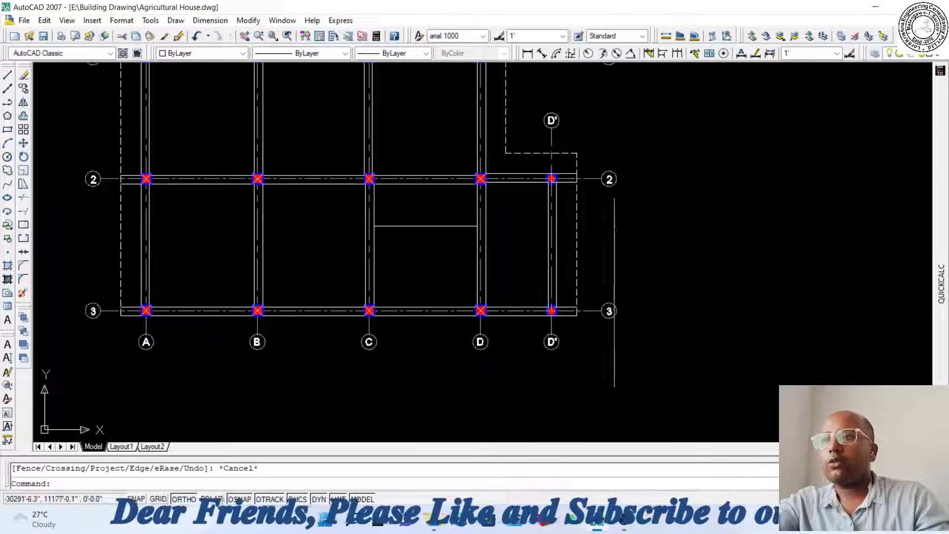
pyautogui.scroll(-3, 612, 289)
pyautogui.scroll(2, 445, 158)
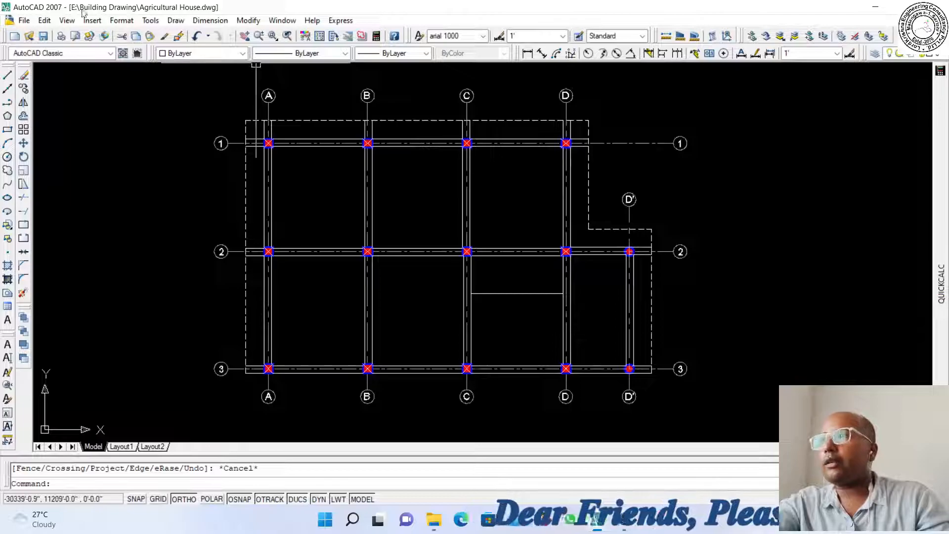
pyautogui.scroll(6, 710, 256)
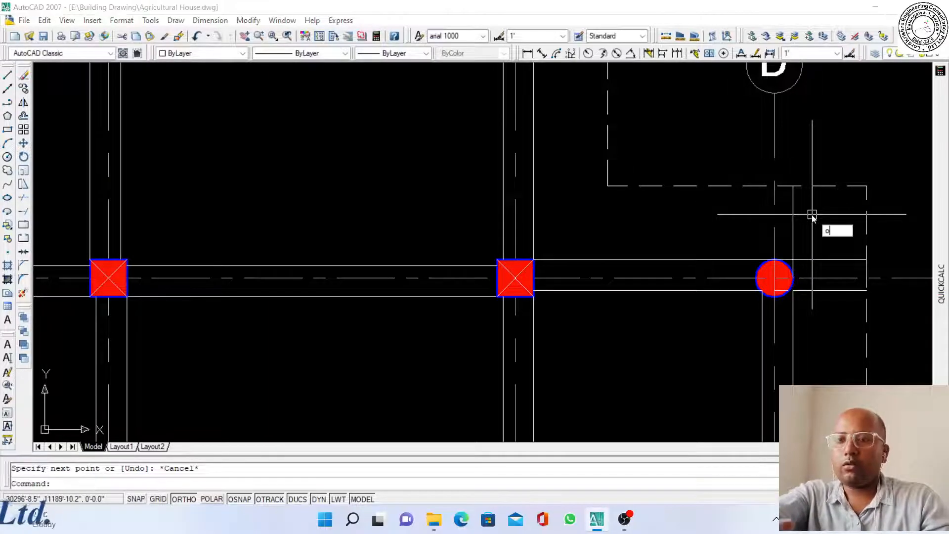
pyautogui.press('Return')
pyautogui.scroll(-4, 247, 170)
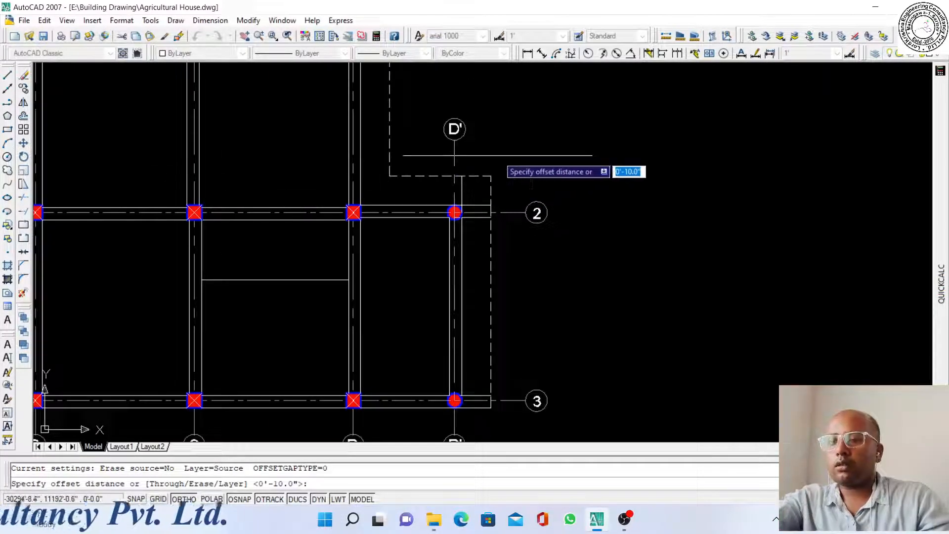
pyautogui.scroll(3, 460, 195)
pyautogui.click(464, 185)
pyautogui.click(457, 187)
pyautogui.press('Escape')
# Trim the upper grid 2 beam line and the vertical line ends where they cross at round column D'2
pyautogui.write('tr')
pyautogui.press('Return')
pyautogui.press('Return')
pyautogui.scroll(3, 429, 232)
pyautogui.click(430, 226)
pyautogui.click(439, 221)
pyautogui.click(504, 221)
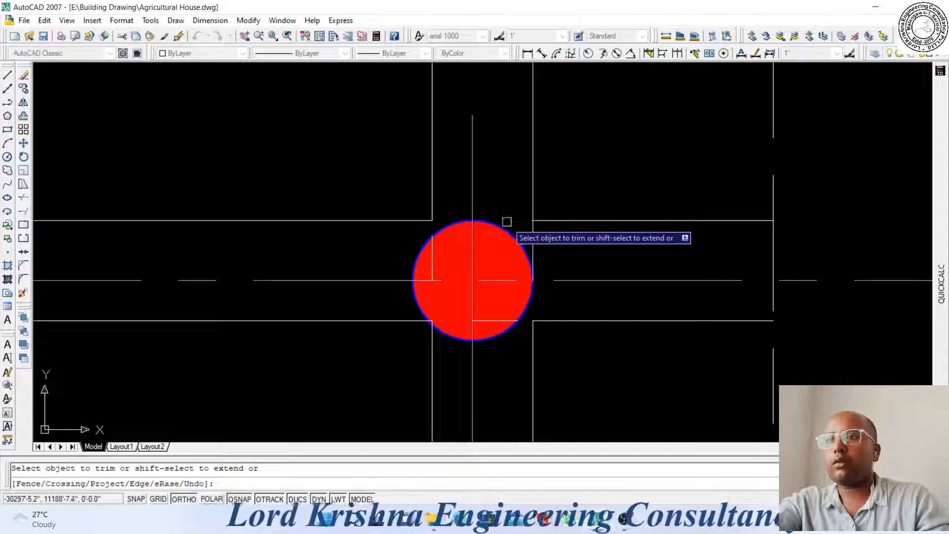
pyautogui.scroll(-6, 536, 231)
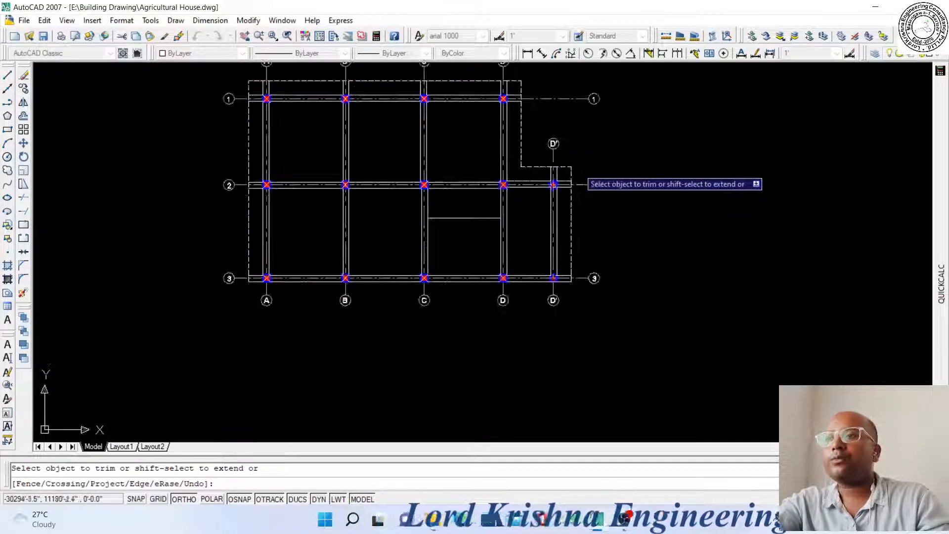
pyautogui.press('Escape')
# Copy the "BEAM LAYOUT PLAN" title and its "(Scale :- 1"=8'-0")" note from the existing beam plan to below the new plan
pyautogui.scroll(-4, 416, 226)
pyautogui.scroll(3, 395, 171)
pyautogui.moveTo(393, 172); pyautogui.dragTo(402, 177, button='middle')
pyautogui.scroll(-4, 450, 160)
pyautogui.scroll(4, 278, 237)
pyautogui.scroll(3, 187, 254)
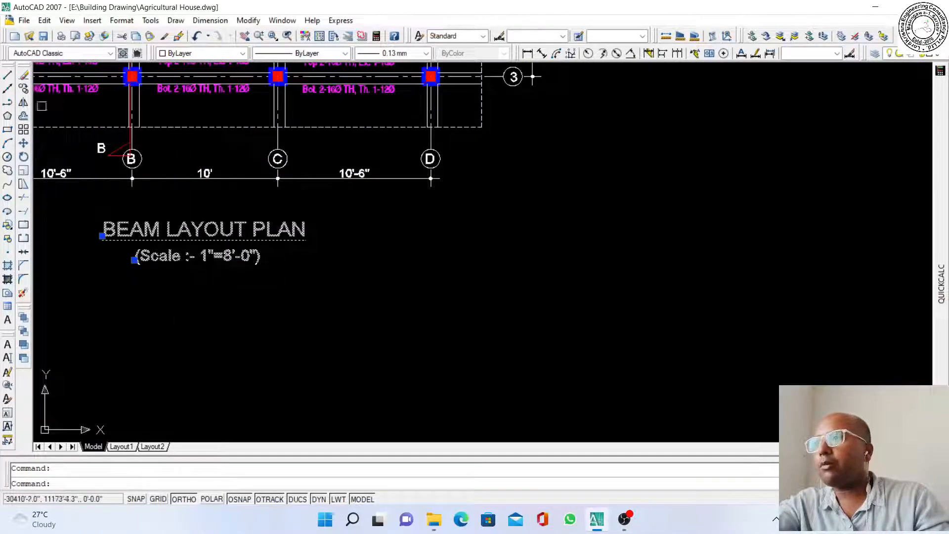
pyautogui.scroll(-6, 191, 286)
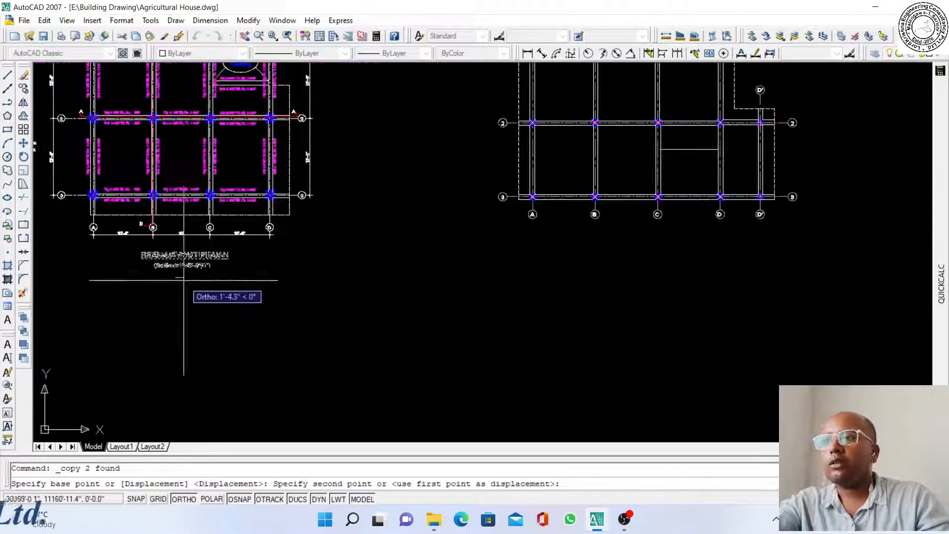
pyautogui.scroll(3, 351, 275)
pyautogui.scroll(3, 355, 275)
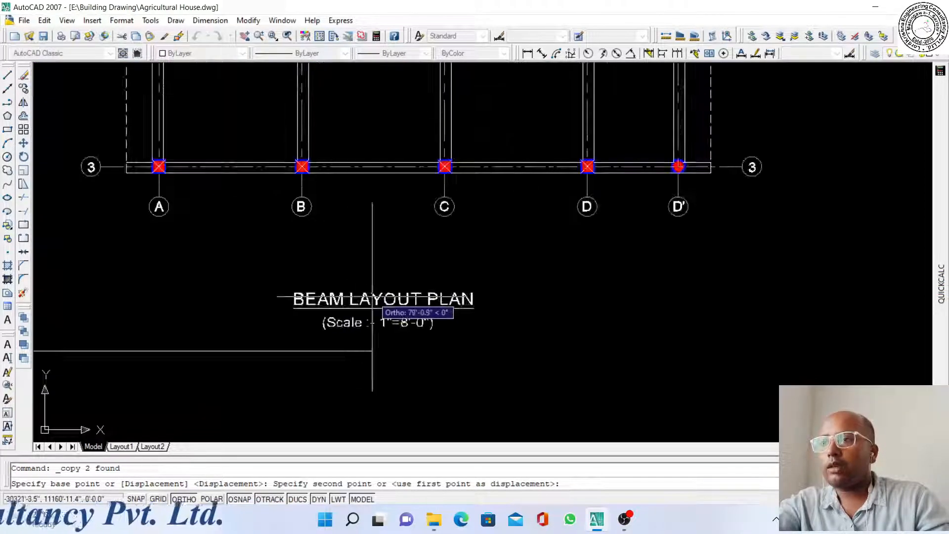
pyautogui.click(392, 296)
pyautogui.press('Escape')
# Move the copied title and scale note about 1'-5" up toward the new plan
pyautogui.click(408, 306)
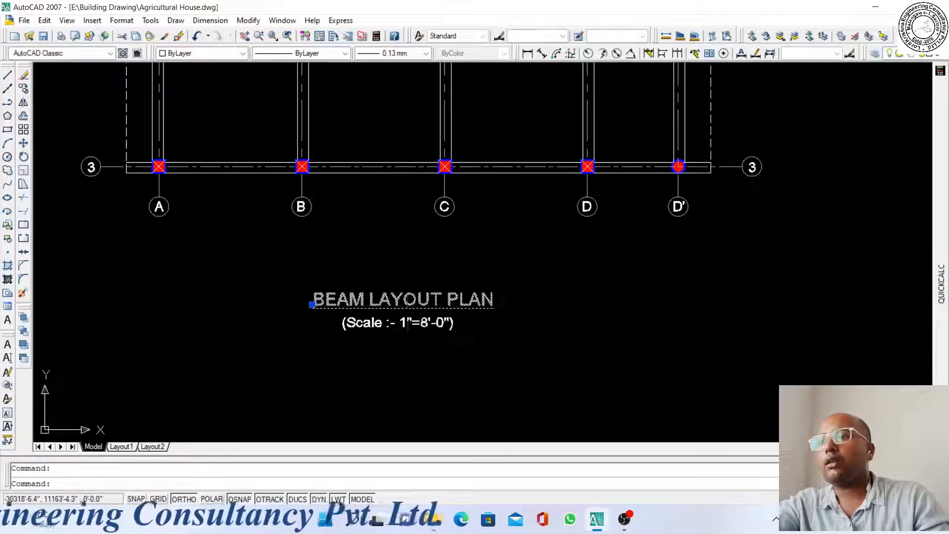
pyautogui.click(25, 144)
pyautogui.click(574, 347)
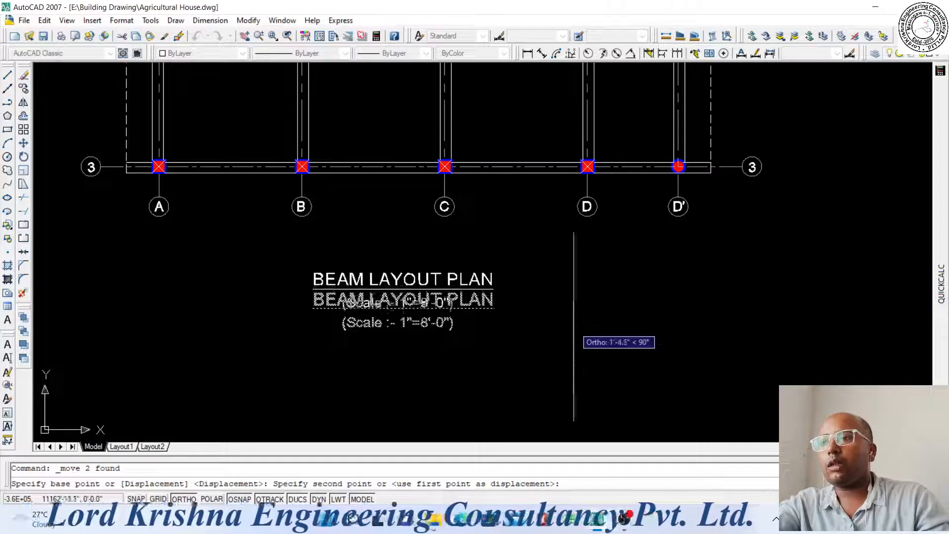
pyautogui.click(573, 325)
# Examine the bar and stirrup notes of beam section A-A and the reinforcement labels on the existing beam layout plan
pyautogui.scroll(-4, 579, 348)
pyautogui.scroll(2, 657, 313)
pyautogui.scroll(-3, 445, 232)
pyautogui.scroll(4, 460, 237)
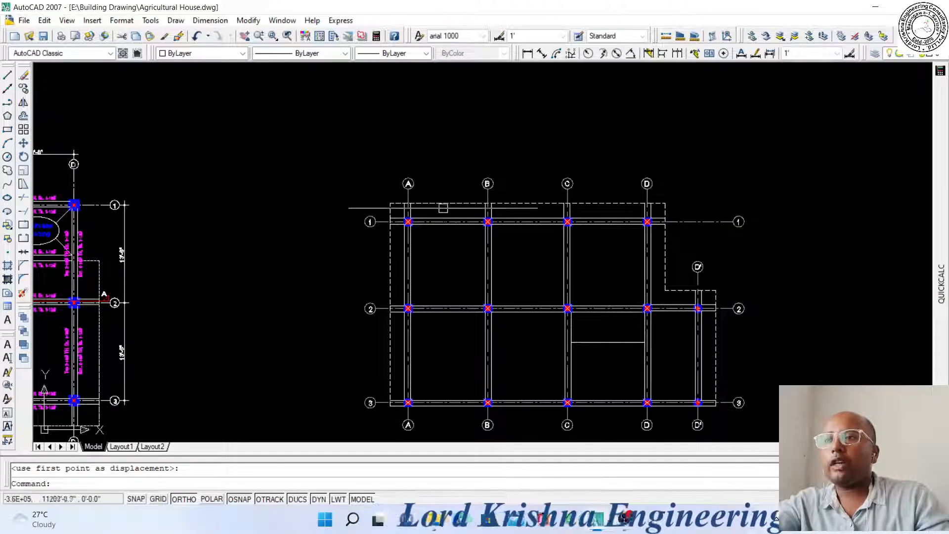
pyautogui.scroll(-3, 433, 209)
pyautogui.scroll(6, 322, 201)
pyautogui.scroll(3, 127, 204)
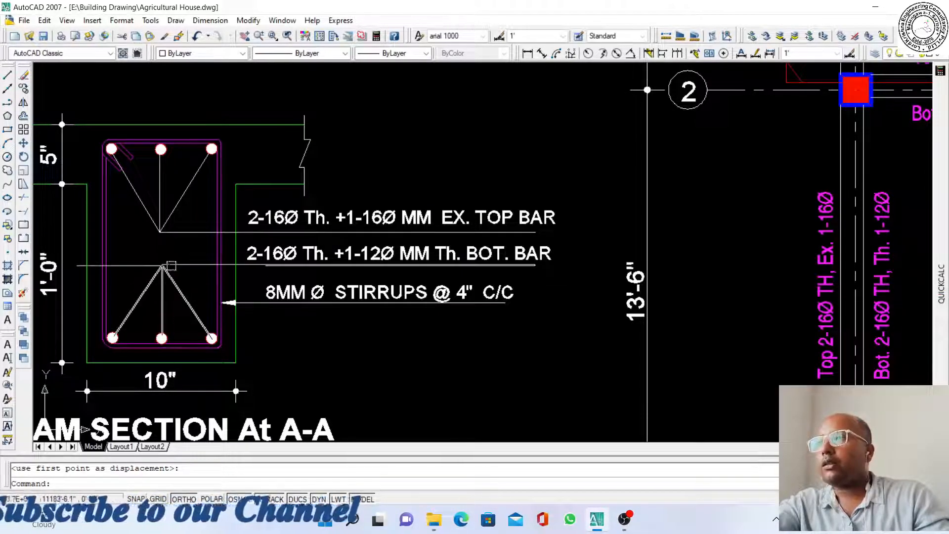
pyautogui.scroll(2, 106, 160)
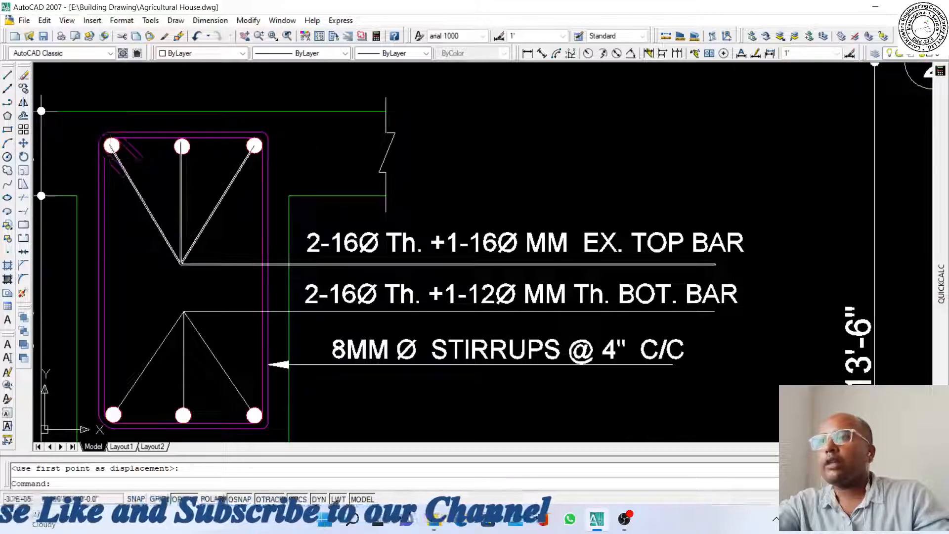
pyautogui.scroll(-3, 188, 163)
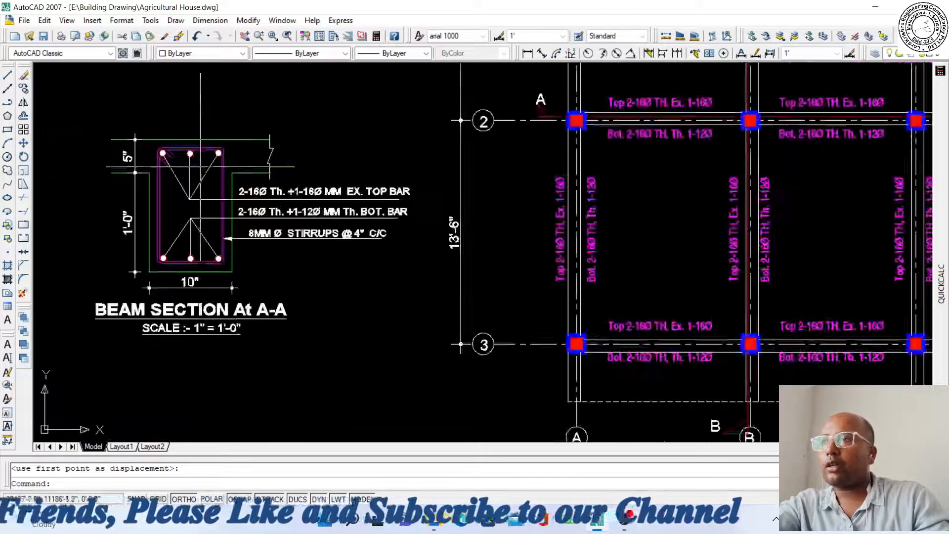
pyautogui.scroll(-3, 185, 165)
pyautogui.scroll(5, 425, 136)
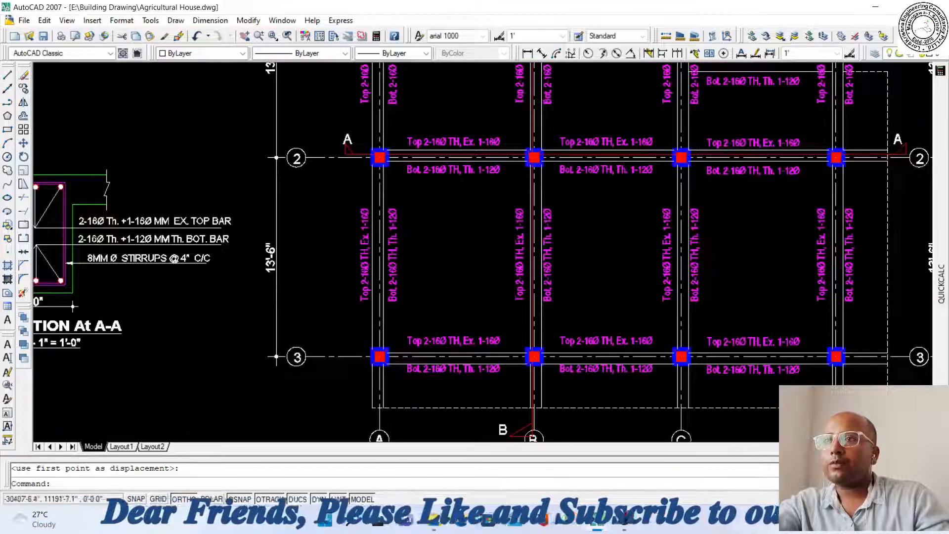
pyautogui.scroll(-4, 426, 136)
pyautogui.scroll(4, 355, 127)
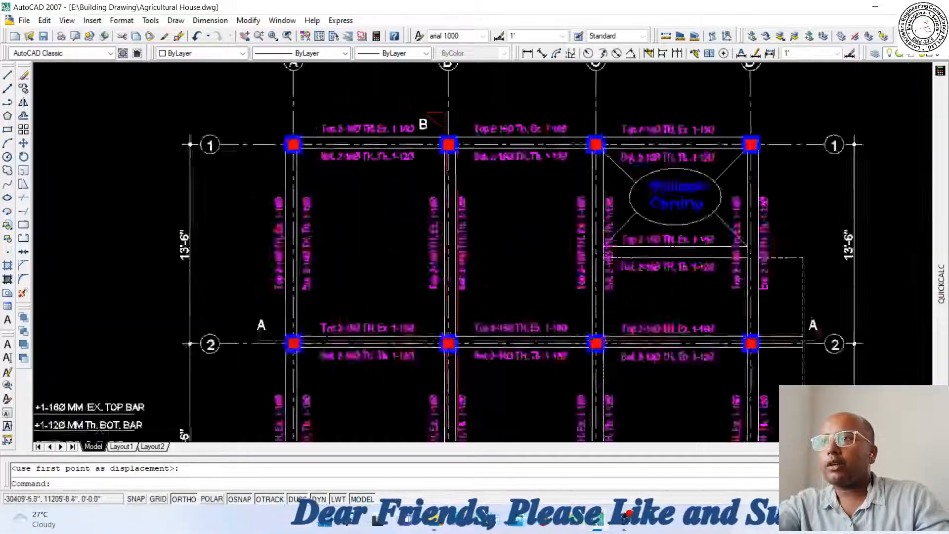
# Copy the top and bottom bar labels of the grid 1 beam between A and B to the same beam in the new plan
pyautogui.click(351, 140)
pyautogui.click(343, 185)
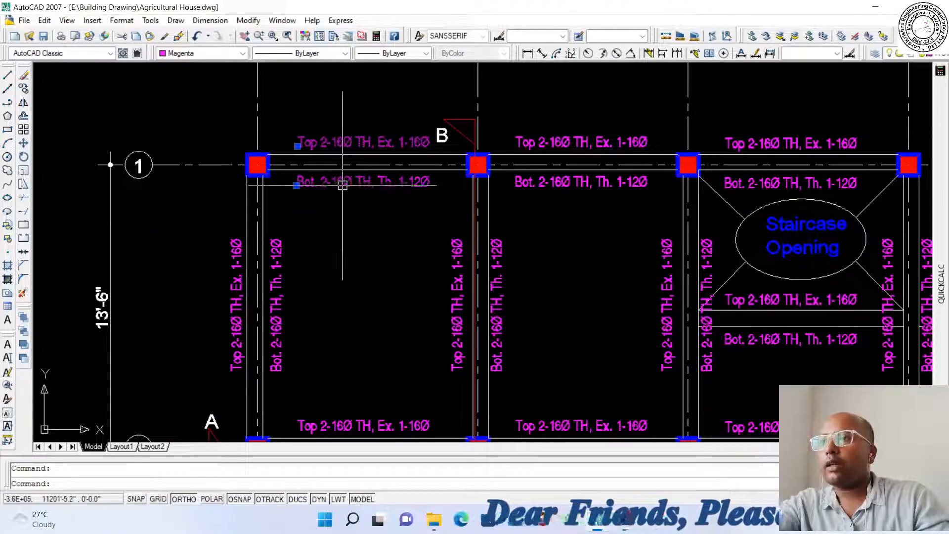
pyautogui.click(24, 89)
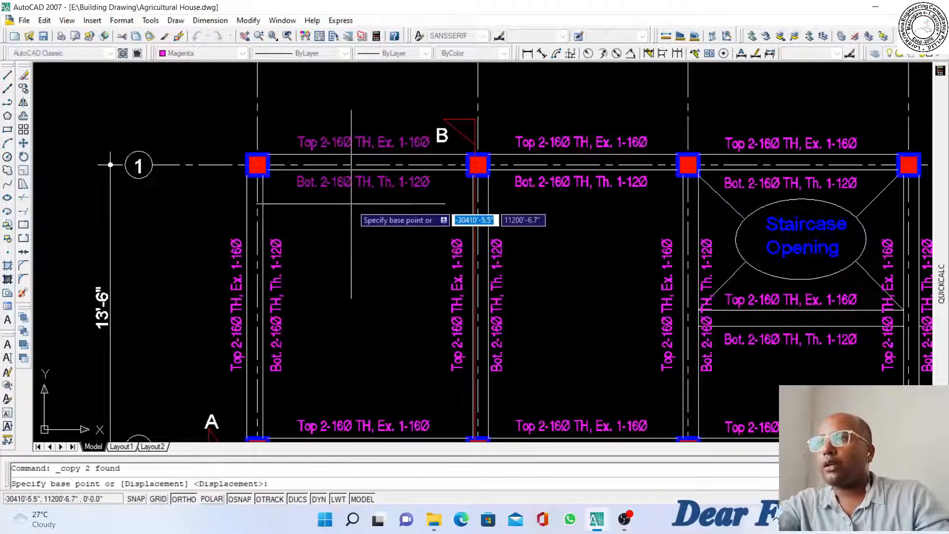
pyautogui.scroll(-5, 261, 205)
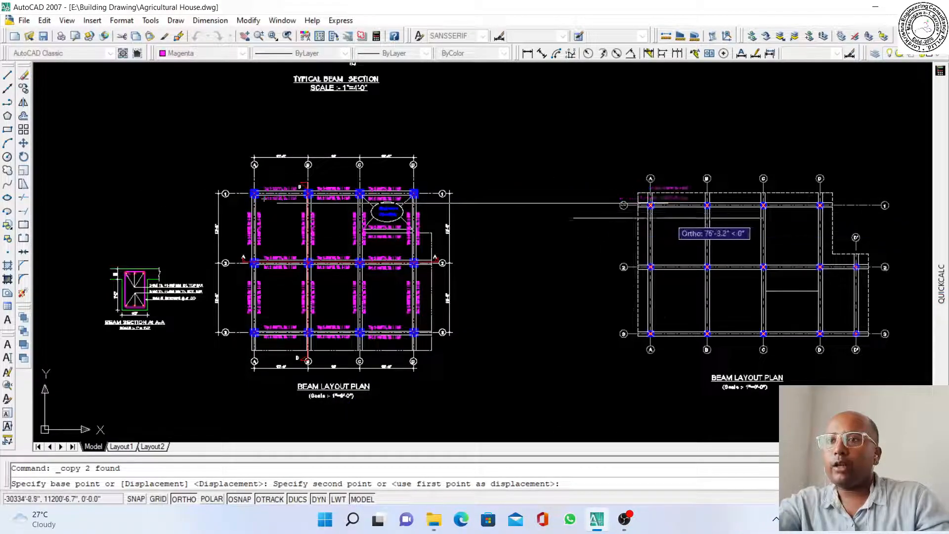
pyautogui.scroll(1, 612, 225)
pyautogui.scroll(-4, 230, 179)
pyautogui.scroll(4, 387, 193)
pyautogui.scroll(4, 284, 186)
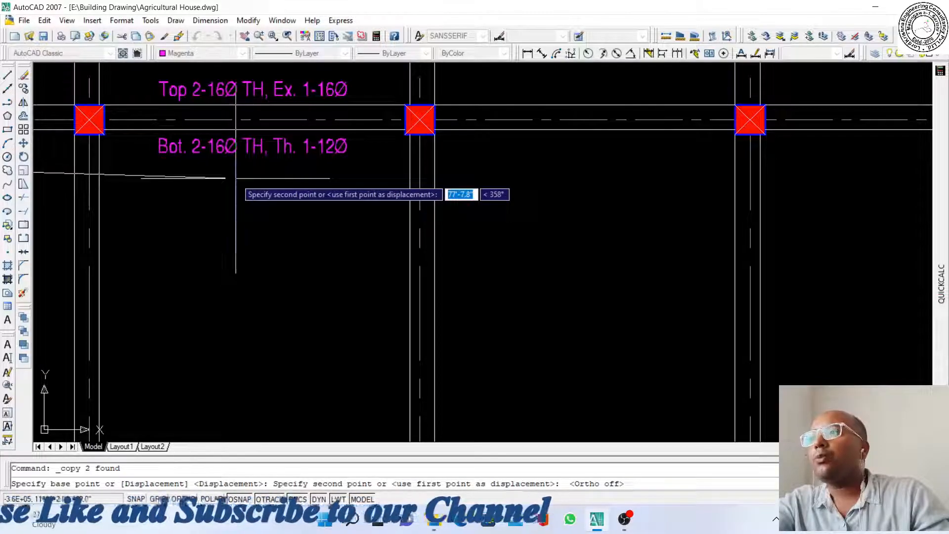
pyautogui.click(233, 178)
pyautogui.press('Escape')
# Change the copied top bar label to "Top 2-16Ø TH, Th. 1-12Ø"
pyautogui.scroll(-2, 373, 190)
pyautogui.scroll(3, 336, 158)
pyautogui.scroll(-2, 336, 158)
pyautogui.scroll(3, 267, 119)
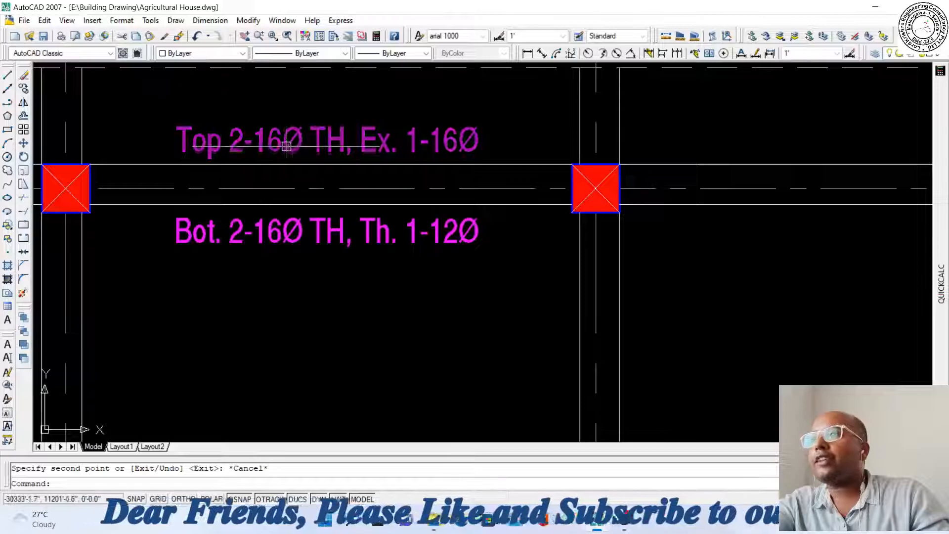
pyautogui.scroll(1, 365, 148)
pyautogui.click(421, 142)
pyautogui.doubleClick(421, 133)
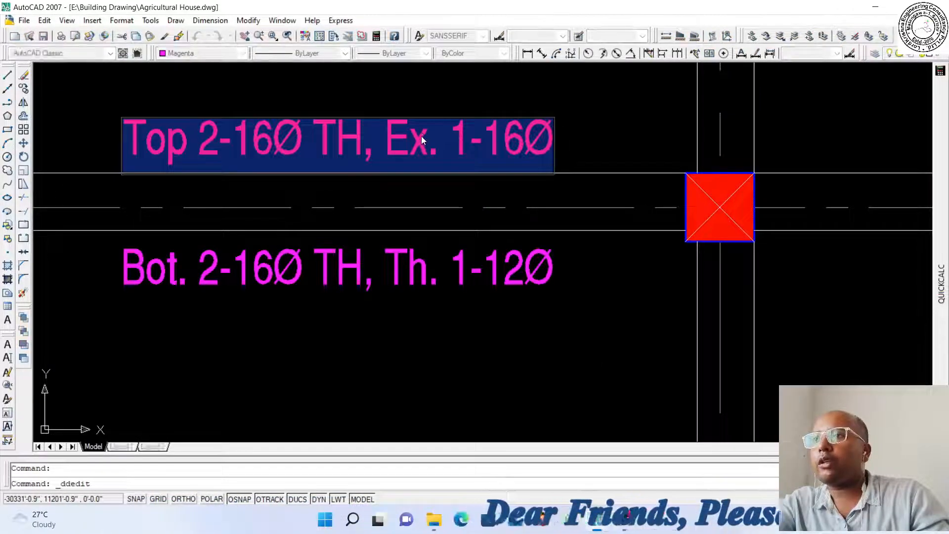
pyautogui.moveTo(421, 137); pyautogui.dragTo(404, 138)
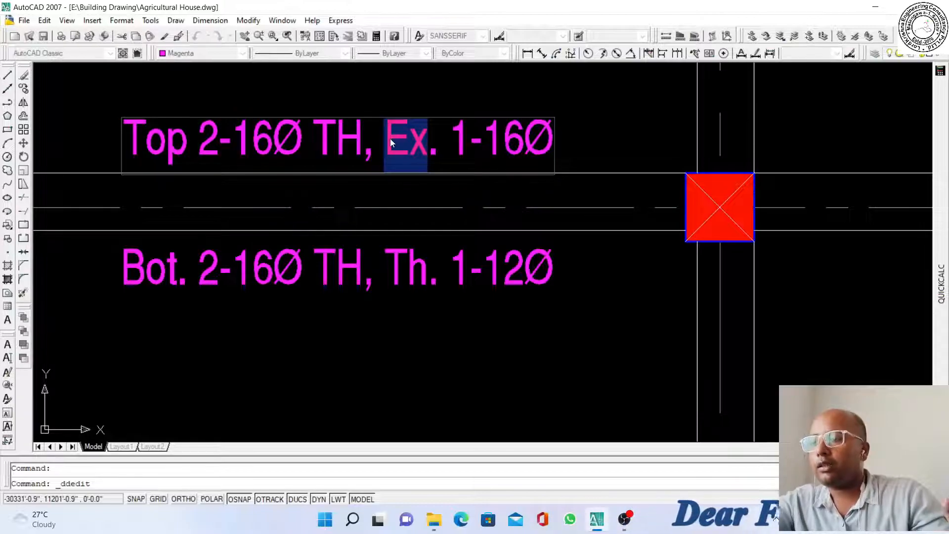
pyautogui.write('Th')
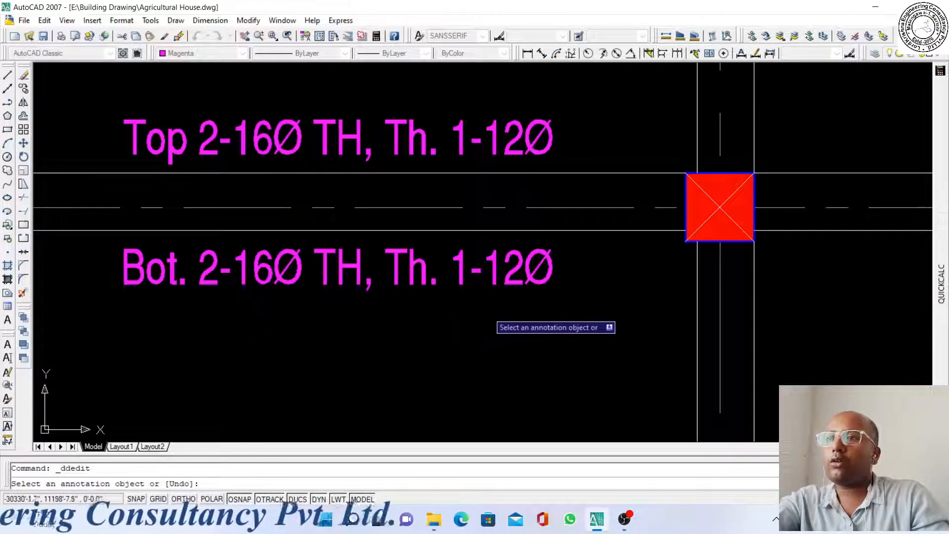
pyautogui.press('Escape')
# Copy the top and bottom bar labels of the A–B beam along grid 1 to the B–C and C–D beams
pyautogui.scroll(-4, 367, 265)
pyautogui.click(345, 200)
pyautogui.click(345, 260)
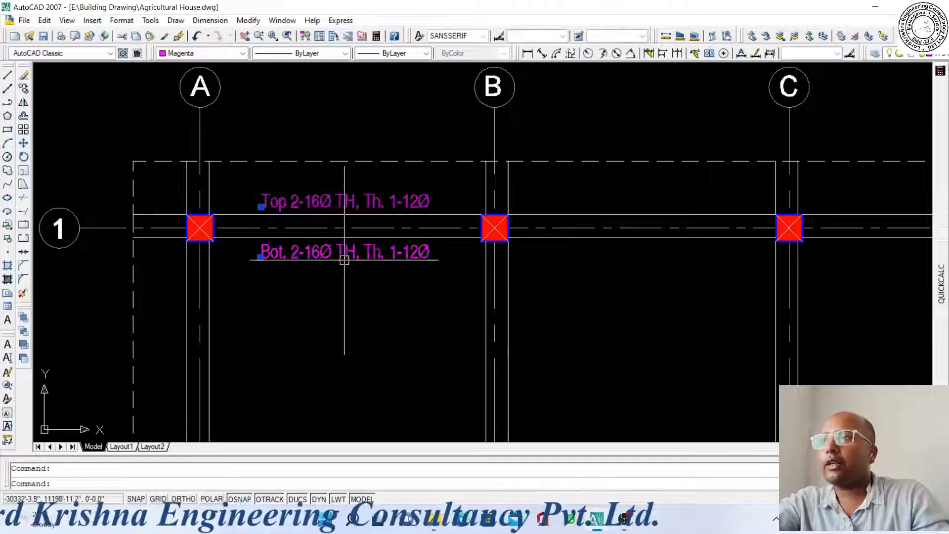
pyautogui.click(23, 89)
pyautogui.click(342, 297)
pyautogui.scroll(-2, 395, 294)
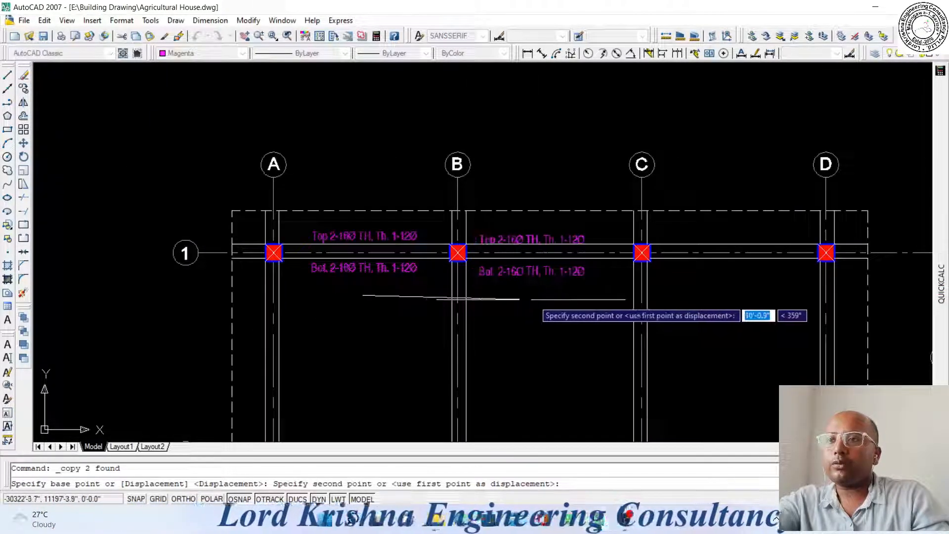
pyautogui.press('F8')
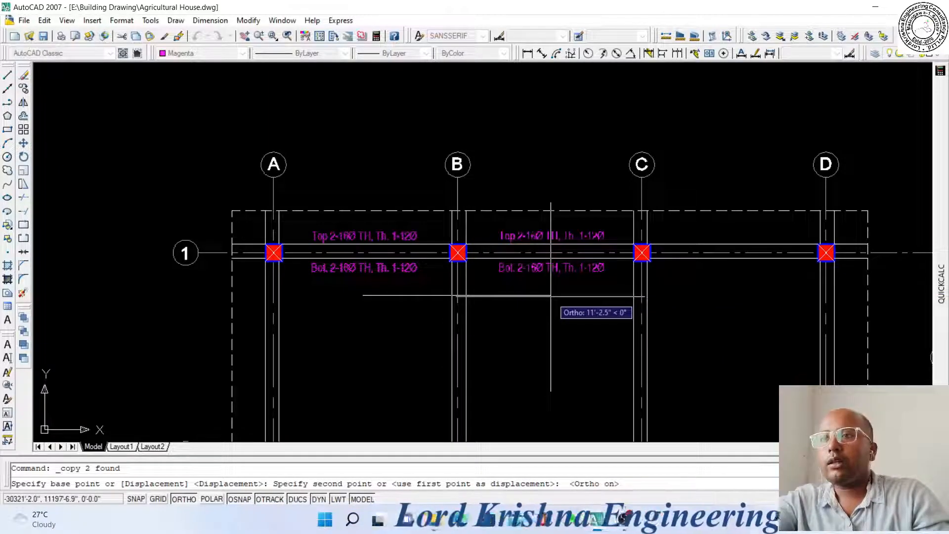
pyautogui.click(552, 295)
pyautogui.scroll(-3, 547, 302)
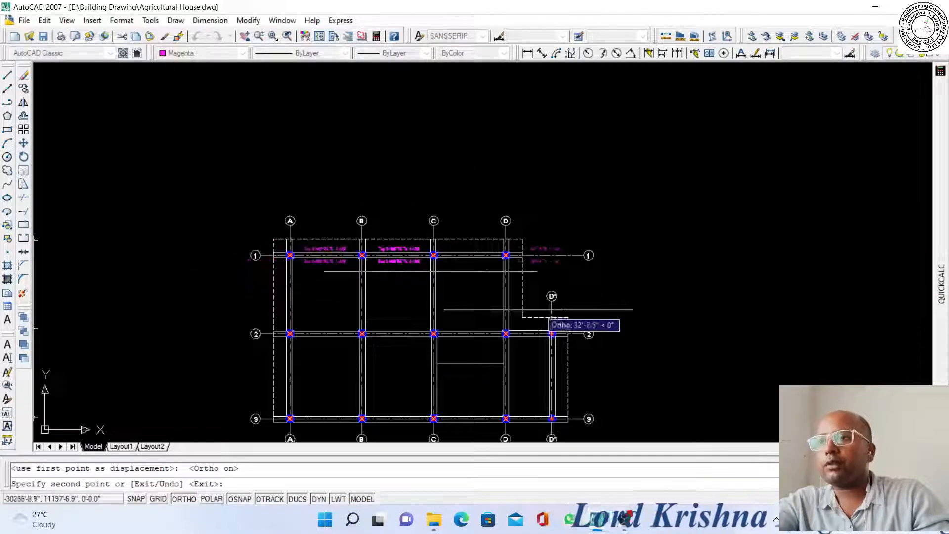
pyautogui.scroll(4, 518, 296)
pyautogui.scroll(2, 400, 283)
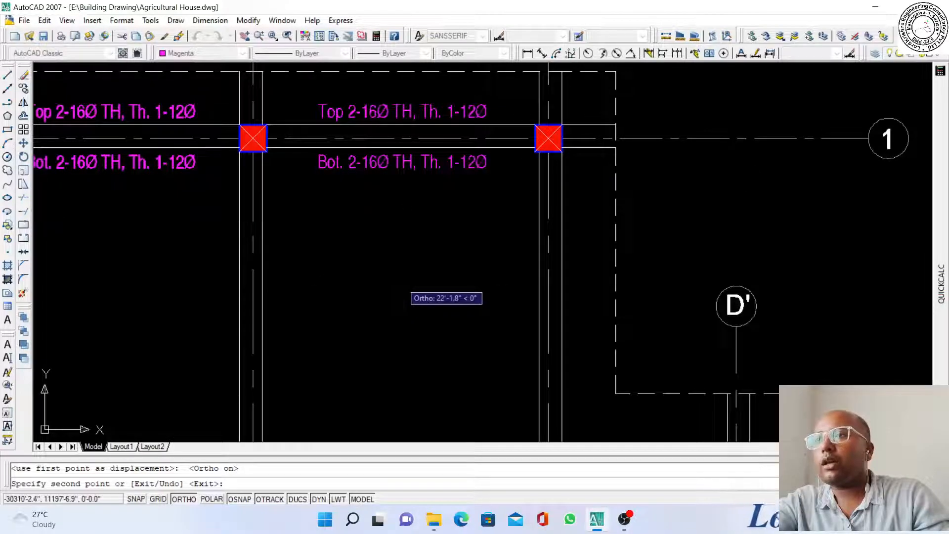
# Copy the same bar labels to the grid 2 beams between A–B, B–C and C–D
pyautogui.scroll(-6, 403, 289)
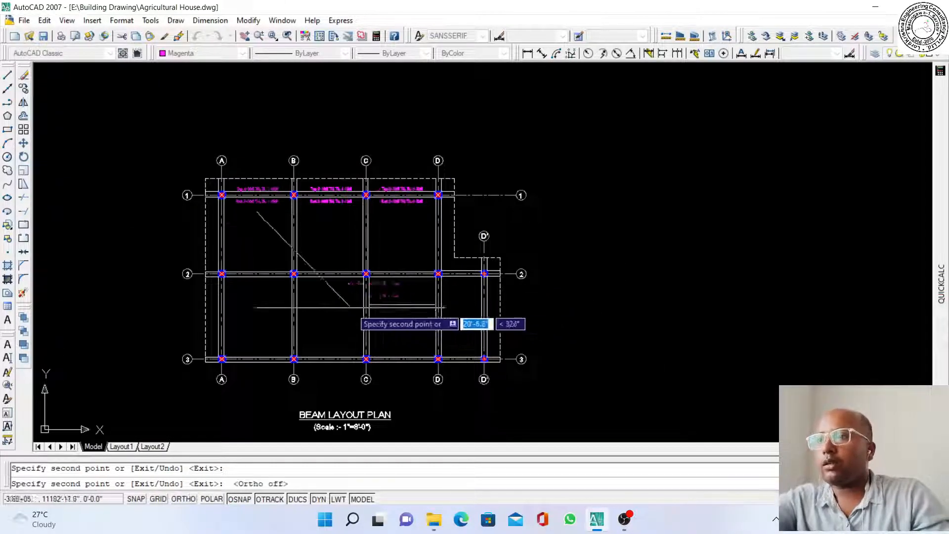
pyautogui.scroll(5, 222, 378)
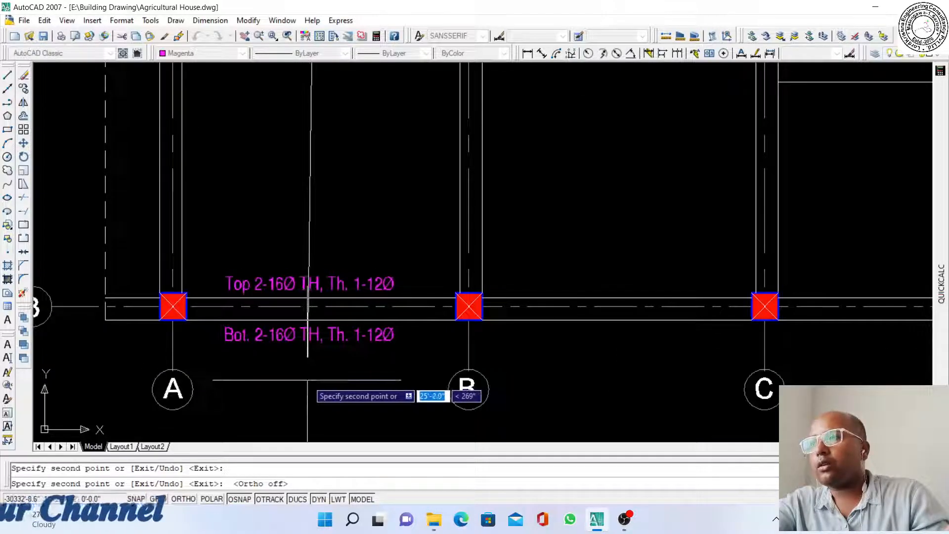
pyautogui.scroll(-5, 306, 378)
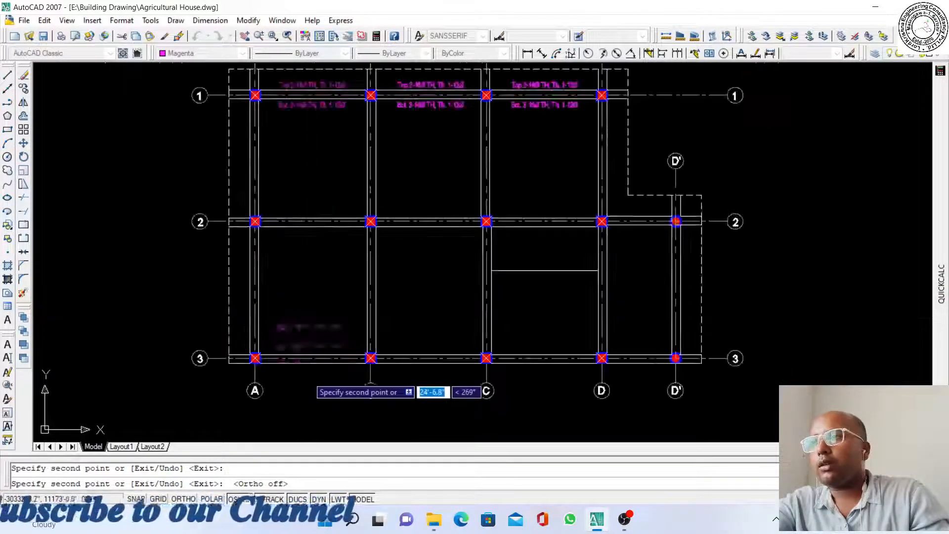
pyautogui.scroll(4, 293, 265)
pyautogui.scroll(3, 292, 264)
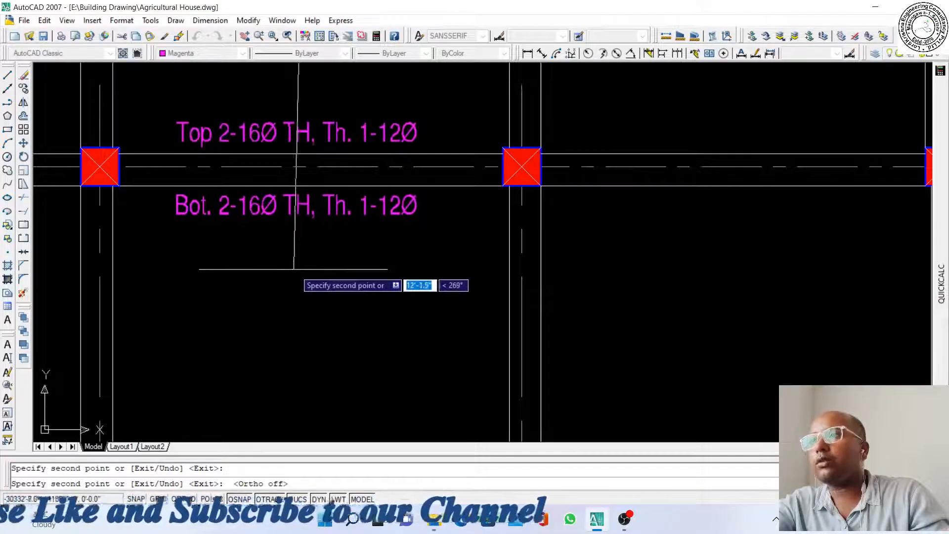
pyautogui.scroll(-3, 304, 268)
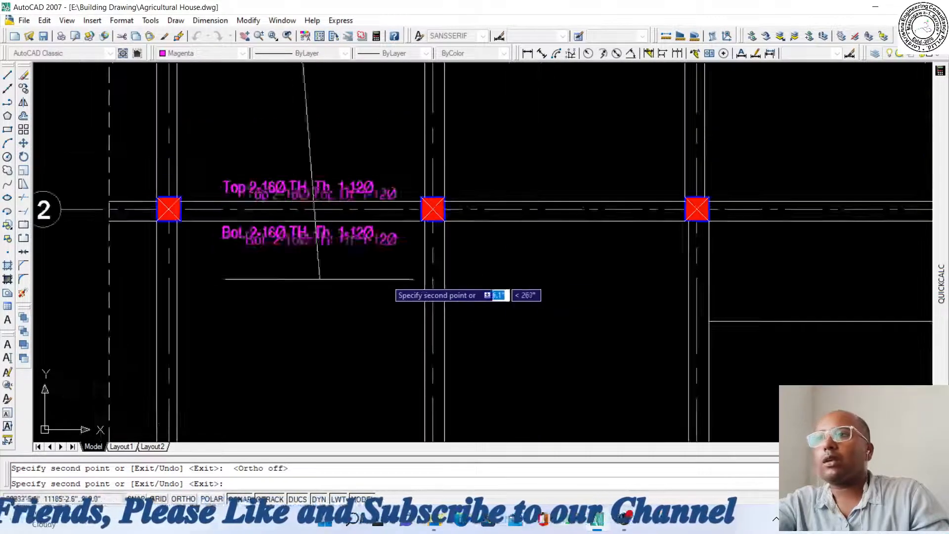
pyautogui.scroll(2, 564, 273)
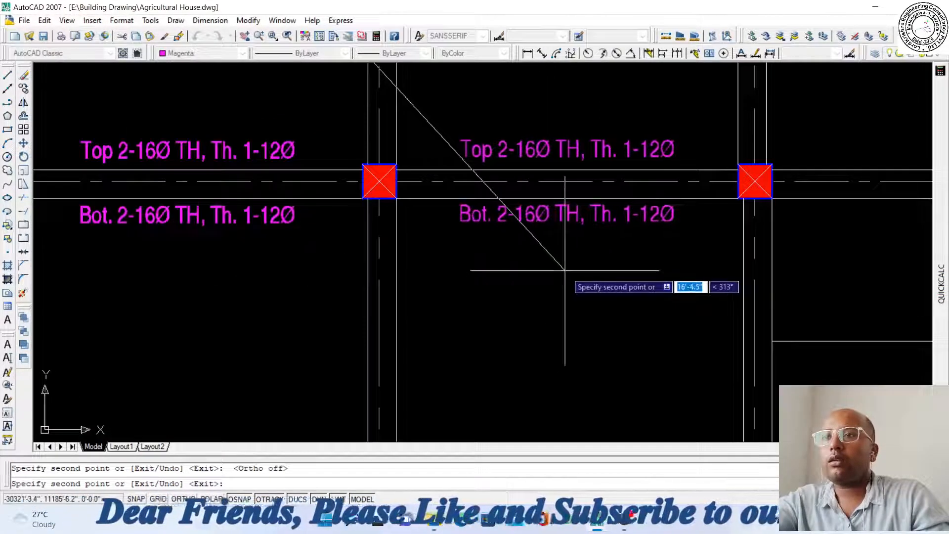
pyautogui.click(564, 274)
pyautogui.scroll(-5, 464, 274)
pyautogui.scroll(5, 242, 248)
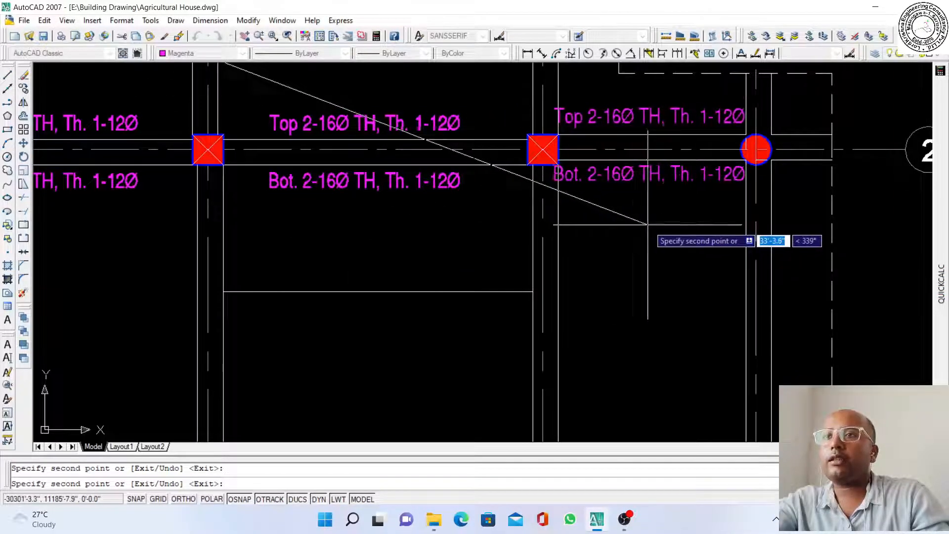
# Copy the same bar labels to the grid 3 beams between C–D, B–C and A–B
pyautogui.scroll(-4, 608, 200)
pyautogui.scroll(2, 545, 296)
pyautogui.scroll(4, 545, 296)
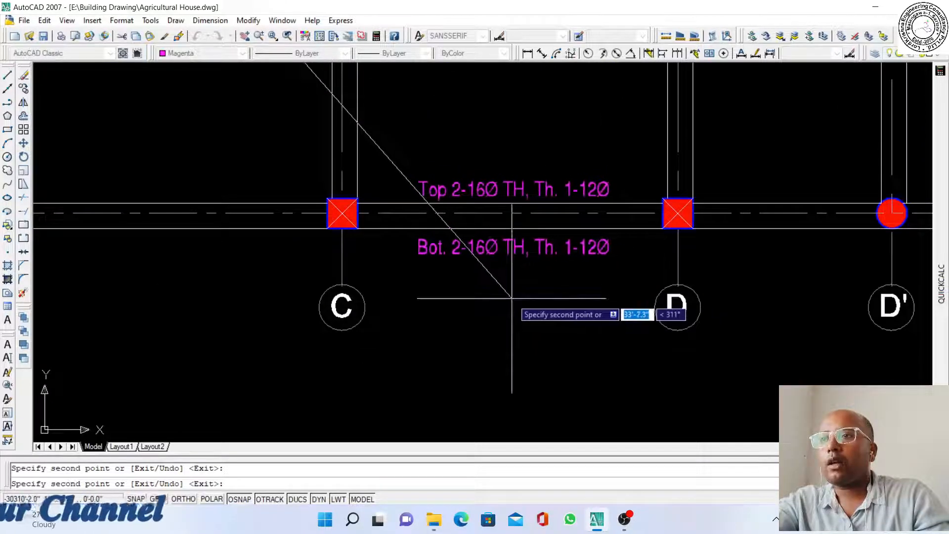
pyautogui.scroll(-4, 402, 257)
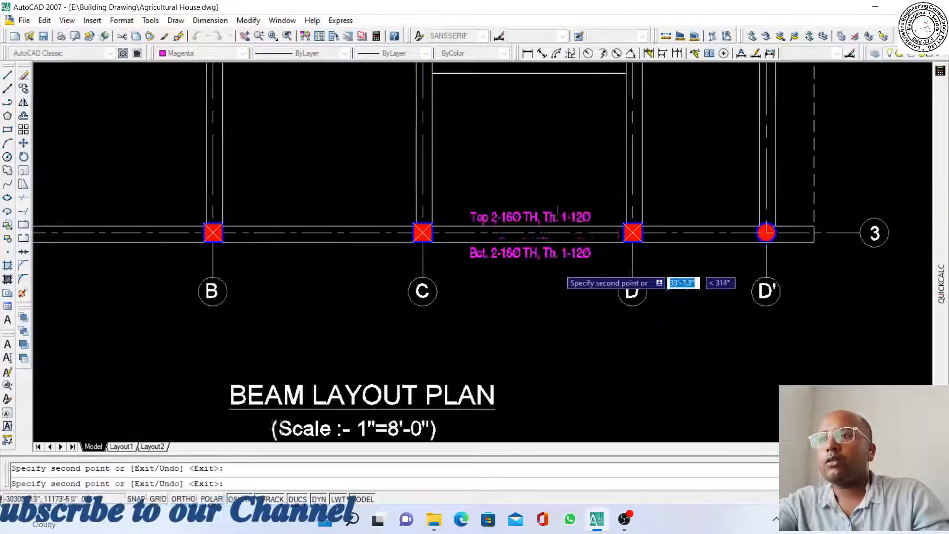
pyautogui.scroll(5, 398, 277)
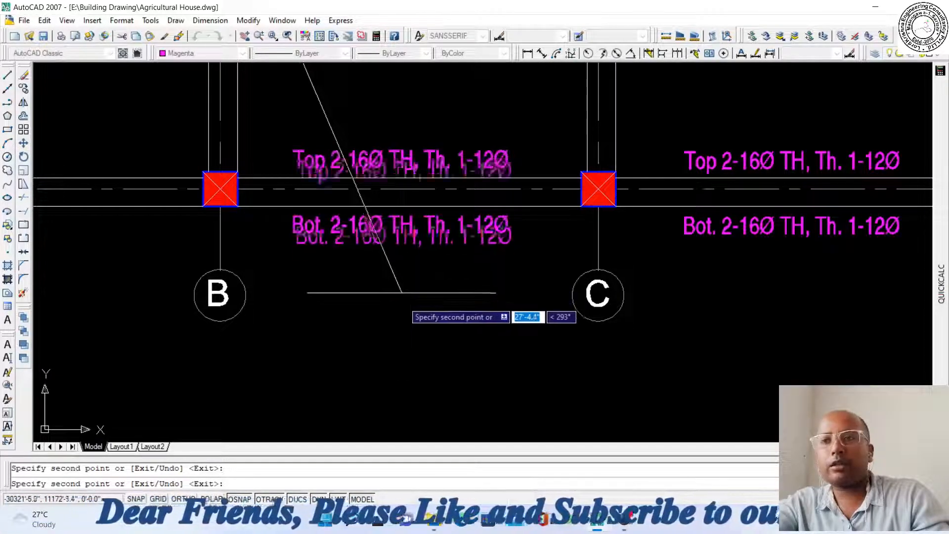
pyautogui.scroll(-4, 397, 281)
pyautogui.scroll(4, 277, 265)
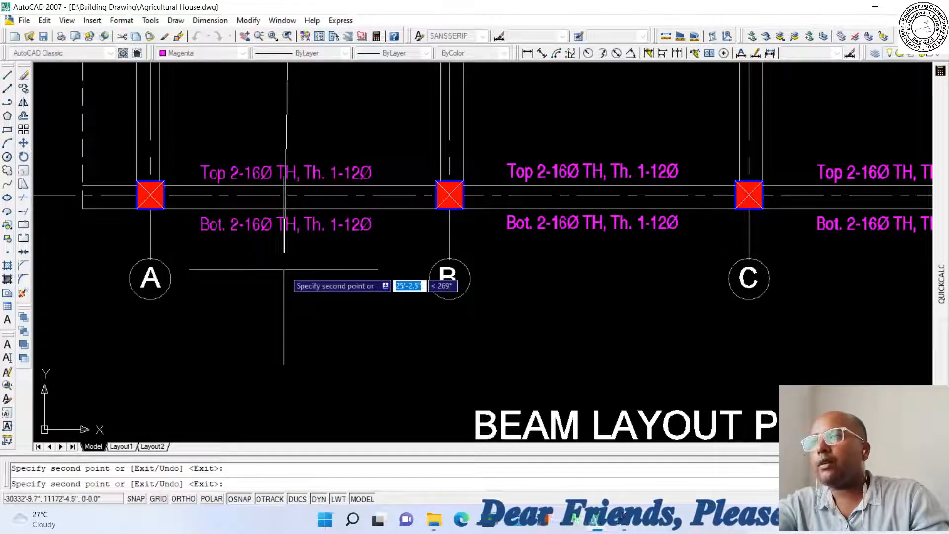
# Copy the label pair to empty space outside the new plan and rotate that copy 90° for the vertical beams
pyautogui.scroll(-4, 353, 271)
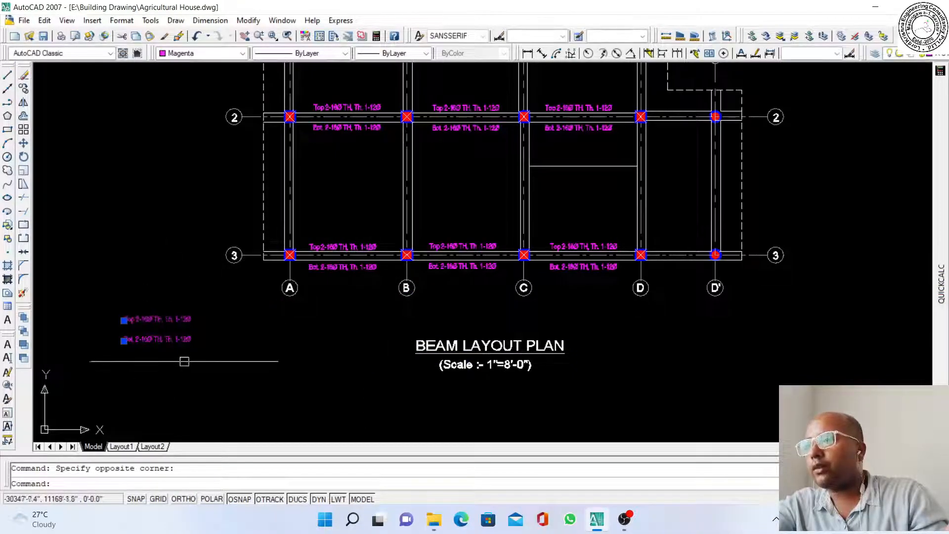
pyautogui.click(138, 291)
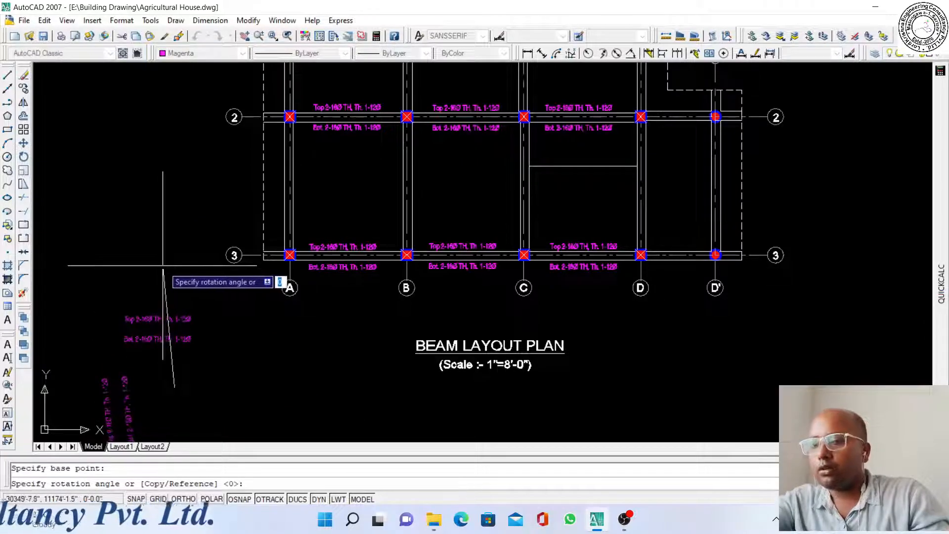
pyautogui.click(168, 267)
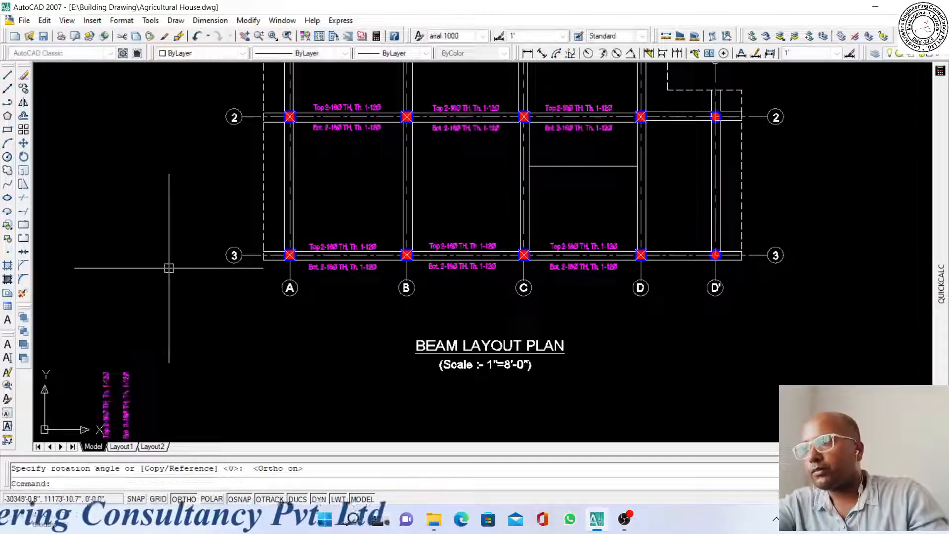
# Copy the rotated label pair to the beams on grids A, B, C, D and D' between grids 2 and 3
pyautogui.scroll(-4, 184, 313)
pyautogui.scroll(3, 176, 310)
pyautogui.click(176, 309)
pyautogui.click(109, 241)
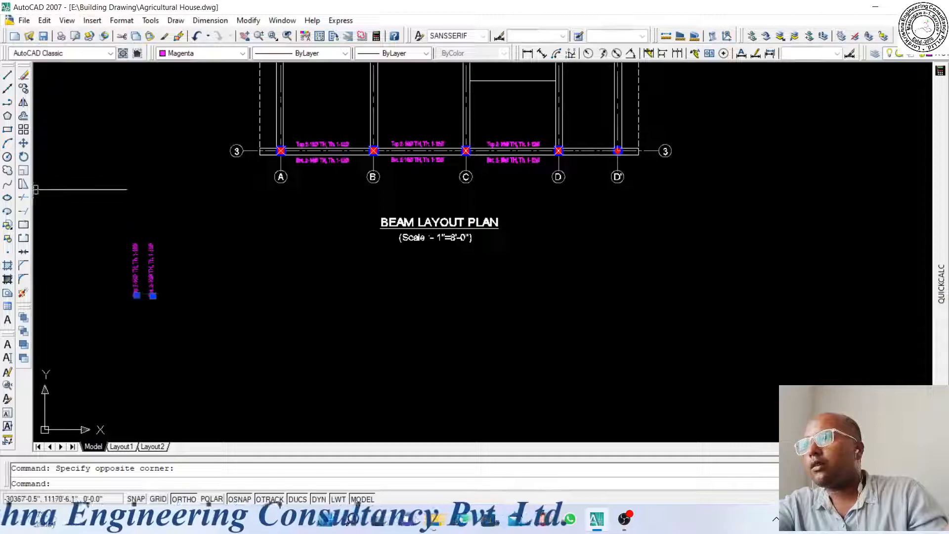
pyautogui.click(23, 88)
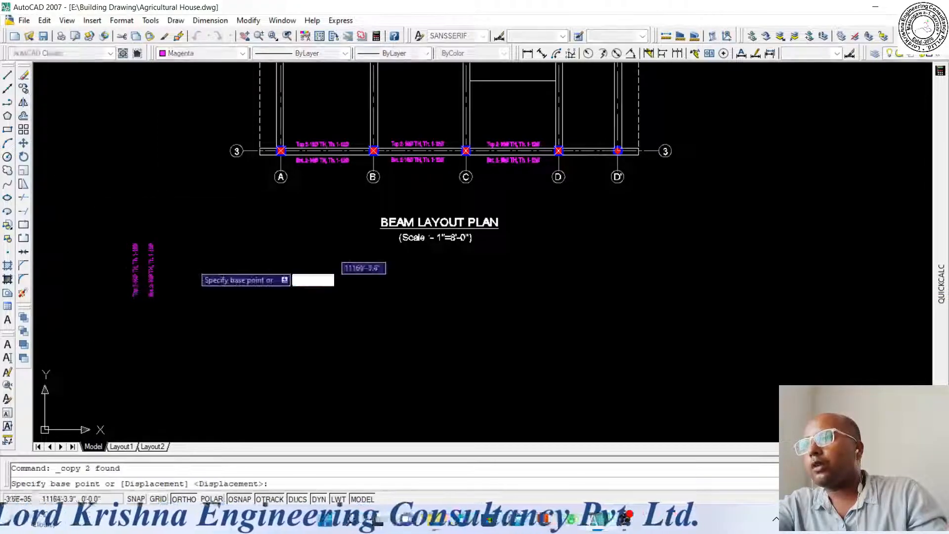
pyautogui.click(173, 277)
pyautogui.press('F8')
pyautogui.scroll(-3, 477, 183)
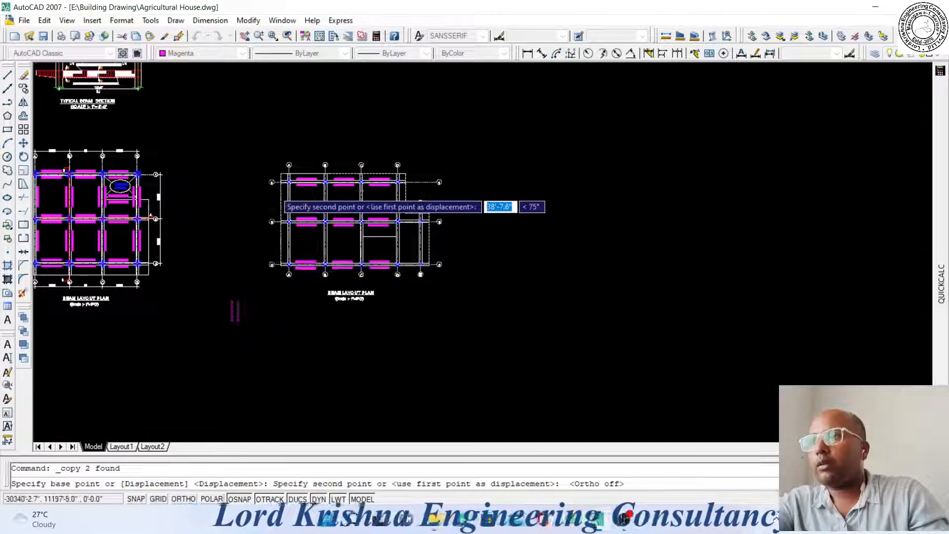
pyautogui.scroll(4, 354, 355)
pyautogui.scroll(1, 363, 340)
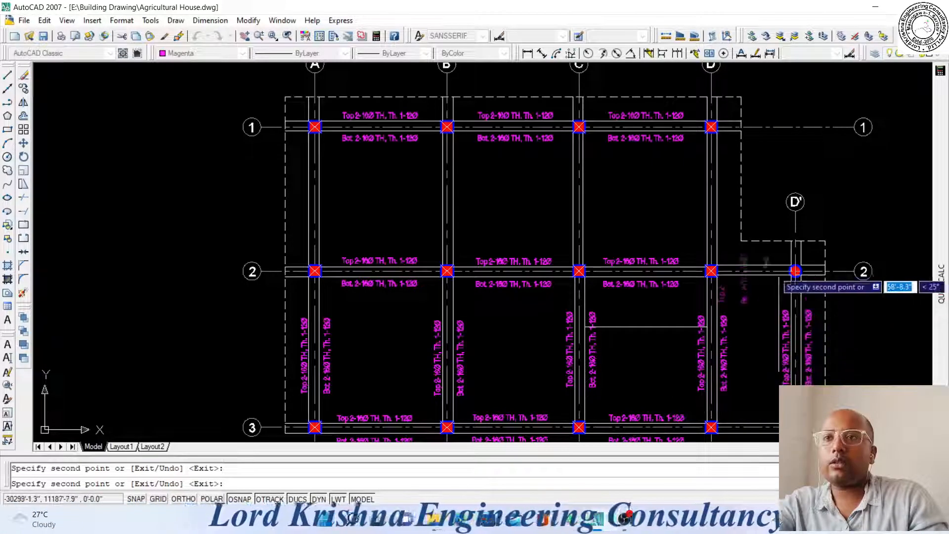
# Copy the rotated label pair to the beams on grids D, C, B and A between grids 1 and 2
pyautogui.scroll(2, 757, 214)
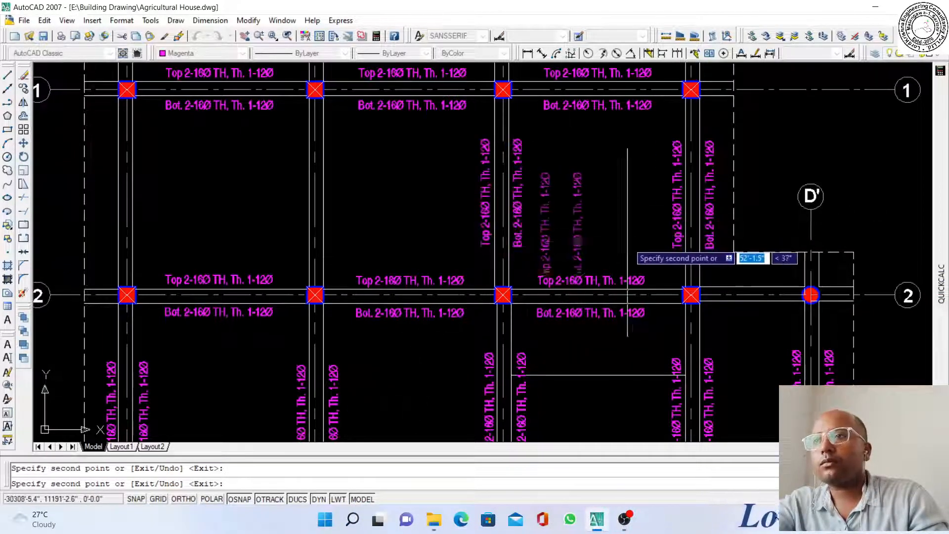
pyautogui.scroll(-2, 445, 229)
pyautogui.scroll(2, 463, 231)
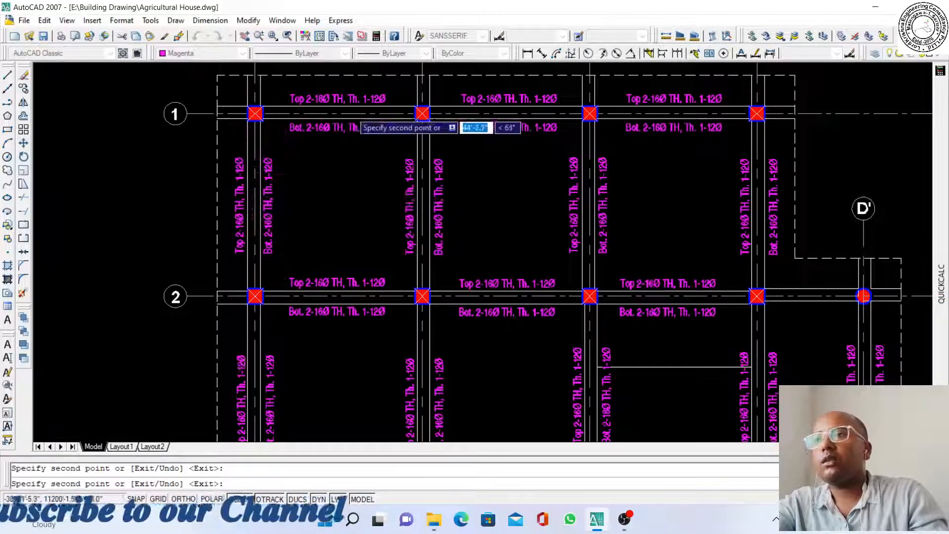
pyautogui.scroll(-4, 487, 190)
pyautogui.press('Escape')
# Copy the "Staircase Opening" text and its ellipse from the existing beam plan into the new plan's C–D bay between grids 2 and 3
pyautogui.scroll(-2, 595, 200)
pyautogui.scroll(6, 195, 113)
pyautogui.click(195, 113)
pyautogui.click(190, 144)
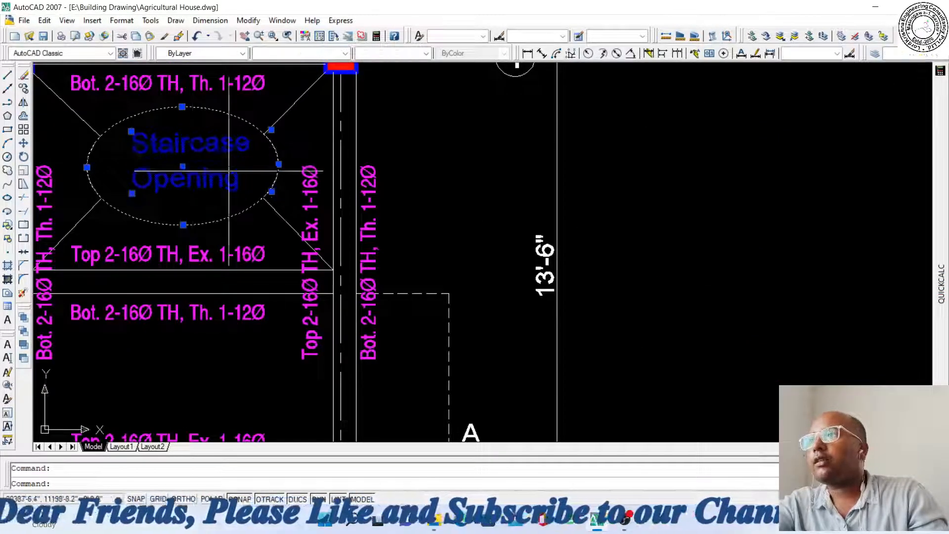
pyautogui.click(23, 89)
pyautogui.click(198, 201)
pyautogui.scroll(-4, 166, 142)
pyautogui.scroll(-4, 167, 142)
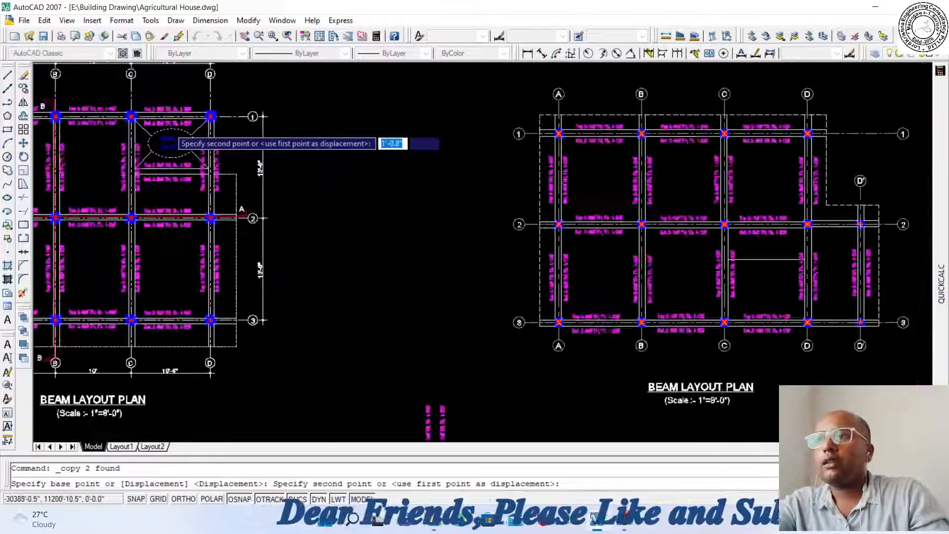
pyautogui.scroll(8, 578, 254)
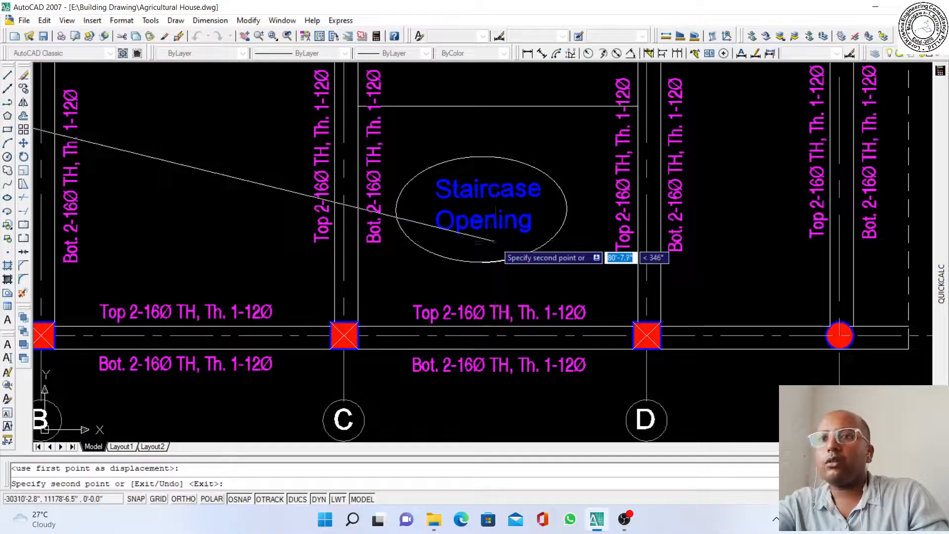
pyautogui.press('Escape')
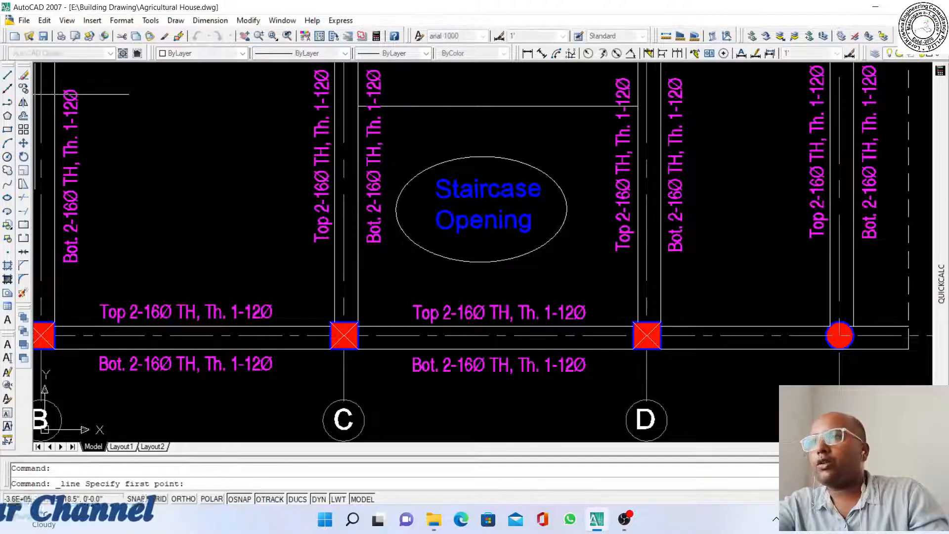
# Draw diagonal lines connecting the staircase opening ellipse to the two bay corners on the grid C side
pyautogui.scroll(2, 371, 124)
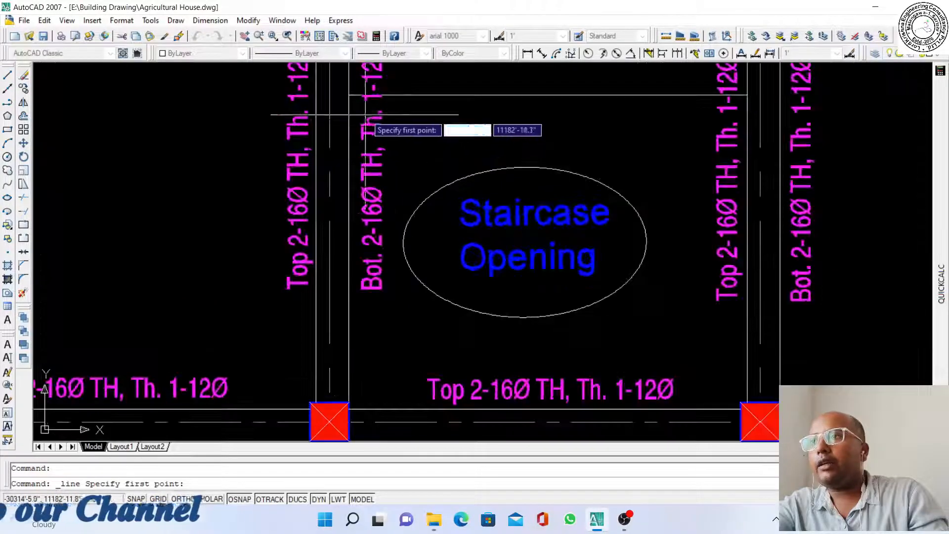
pyautogui.click(442, 187)
pyautogui.press('Return')
pyautogui.press('Return')
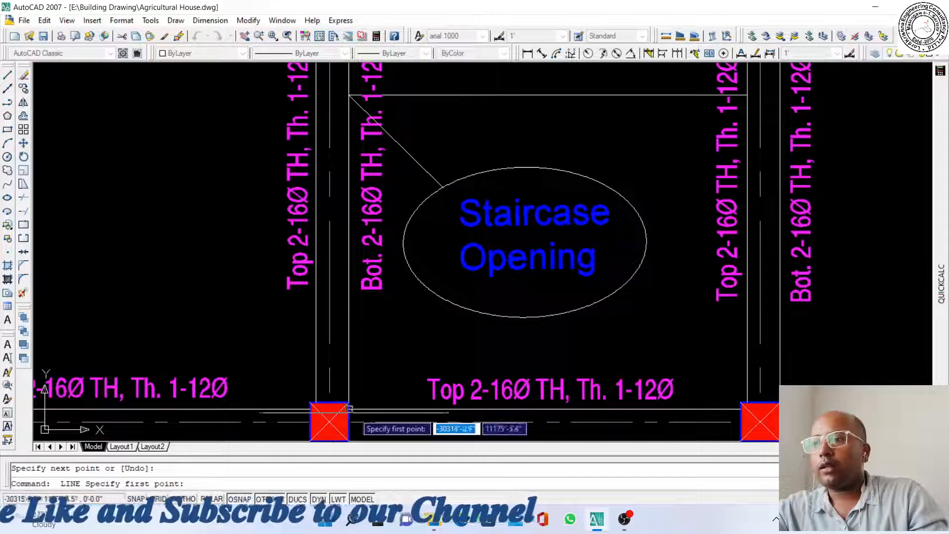
pyautogui.click(348, 409)
pyautogui.click(440, 299)
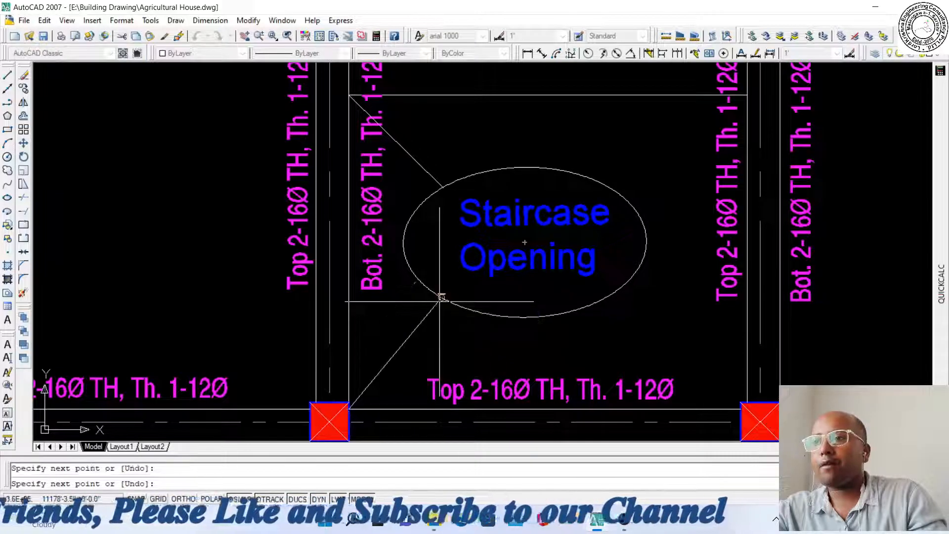
pyautogui.press('Return')
# Draw diagonal lines connecting the staircase opening ellipse to the two bay corners on the grid D side
pyautogui.press('Return')
pyautogui.click(741, 402)
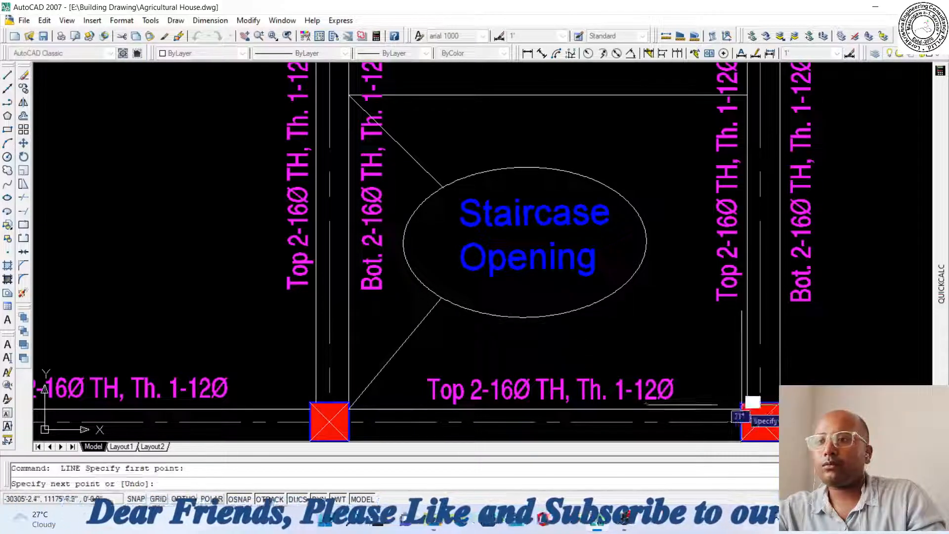
pyautogui.click(617, 292)
pyautogui.press('Return')
pyautogui.press('Return')
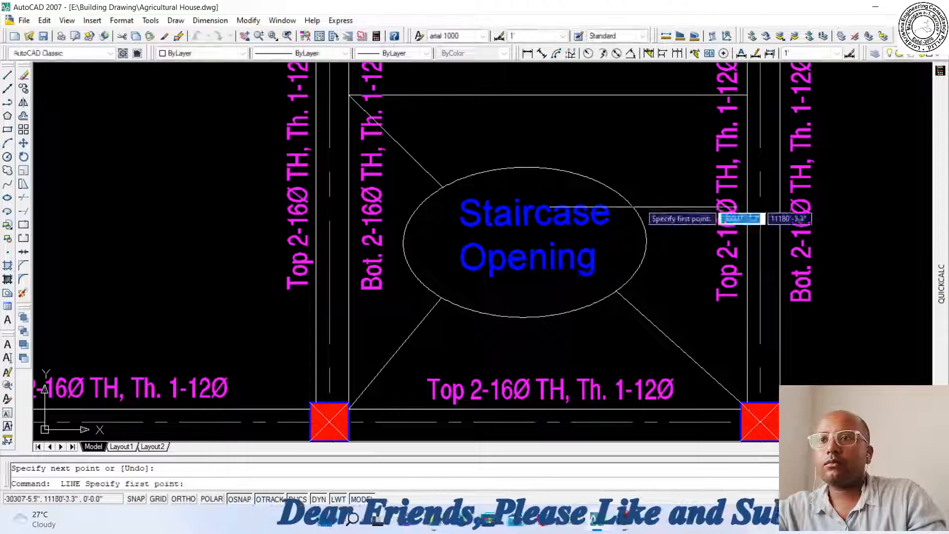
pyautogui.click(628, 201)
pyautogui.click(746, 95)
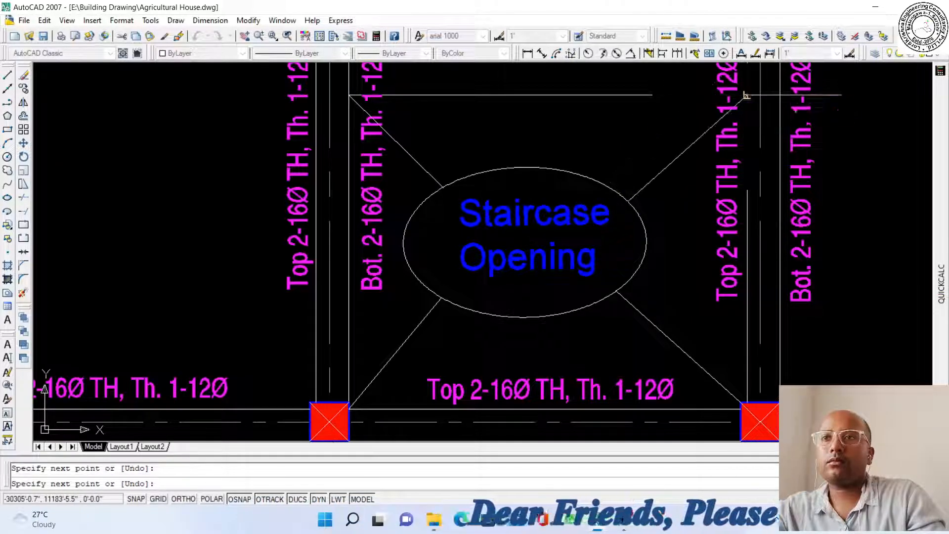
# Erase the spare rotated label pair lying in the empty space between the two beam plans
pyautogui.press('Return')
pyautogui.scroll(-6, 532, 174)
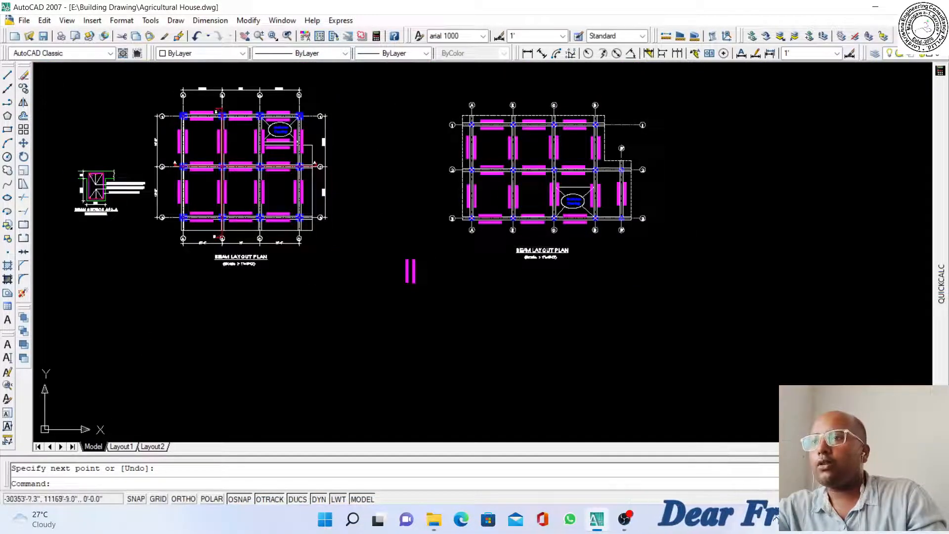
pyautogui.scroll(3, 415, 262)
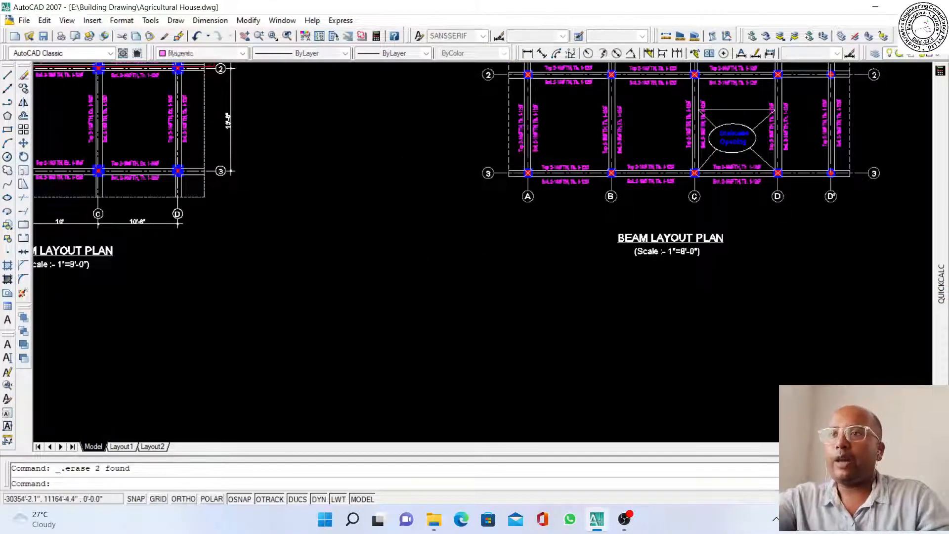
# Examine the section line and its end marker on grid B of the existing beam plan as reference for the new plan
pyautogui.scroll(-4, 453, 168)
pyautogui.scroll(1, 453, 168)
pyautogui.scroll(3, 483, 163)
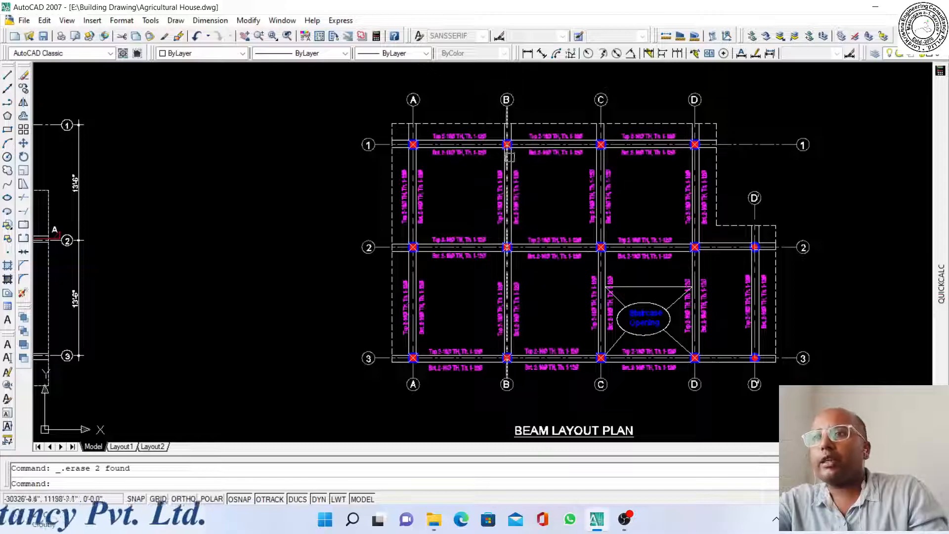
pyautogui.scroll(3, 507, 155)
pyautogui.scroll(-2, 493, 127)
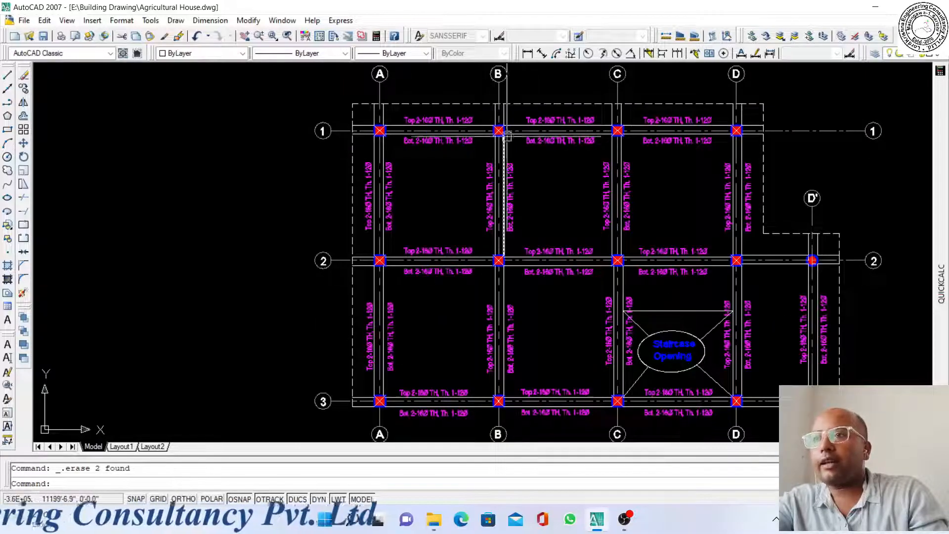
pyautogui.scroll(-4, 493, 127)
pyautogui.scroll(8, 168, 119)
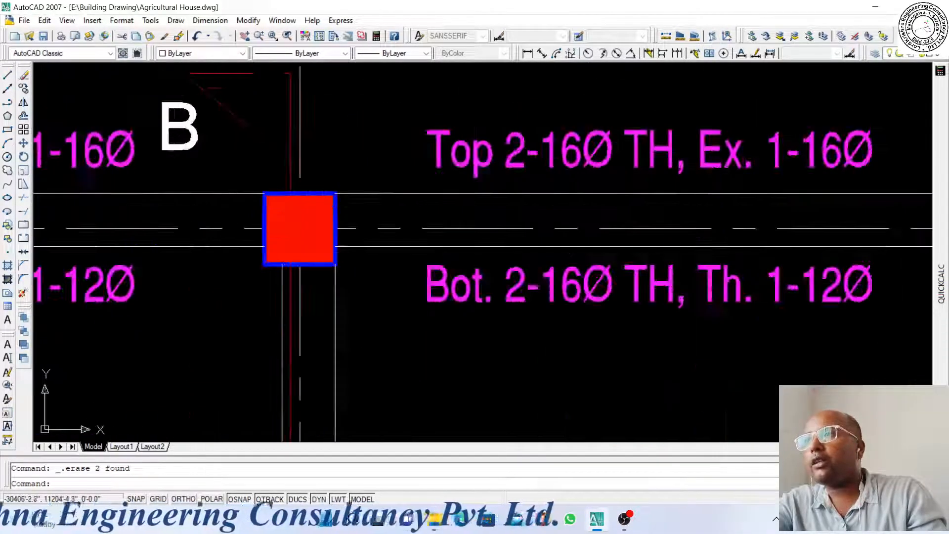
pyautogui.scroll(-4, 209, 107)
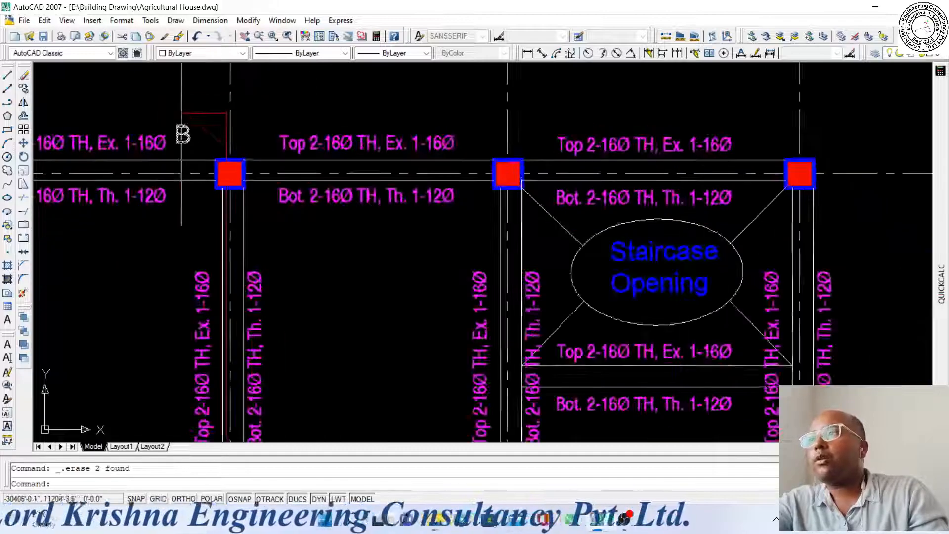
# Draw a red vertical section line about 30'-3" long along grid B of the new plan, with a triangular arrowhead below grid 3
pyautogui.click(241, 53)
pyautogui.click(174, 85)
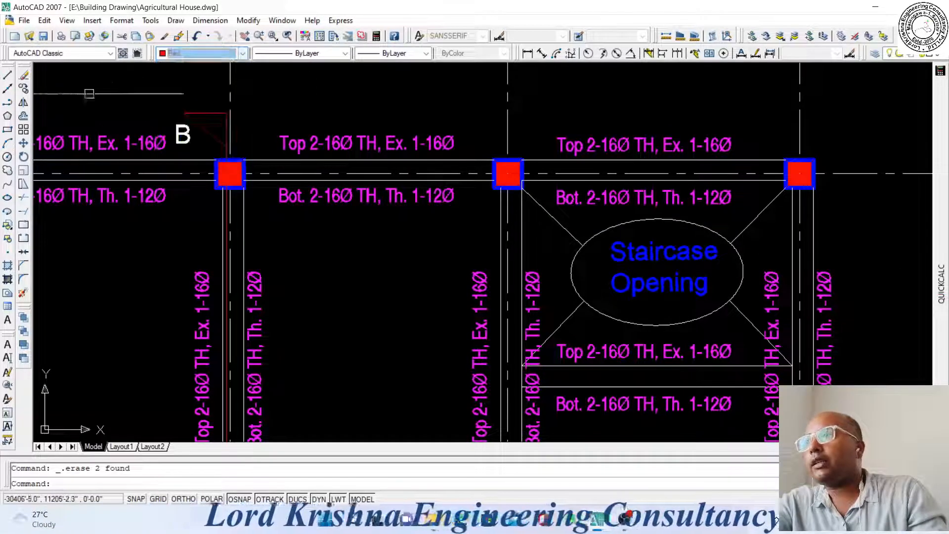
pyautogui.click(8, 75)
pyautogui.scroll(-6, 149, 111)
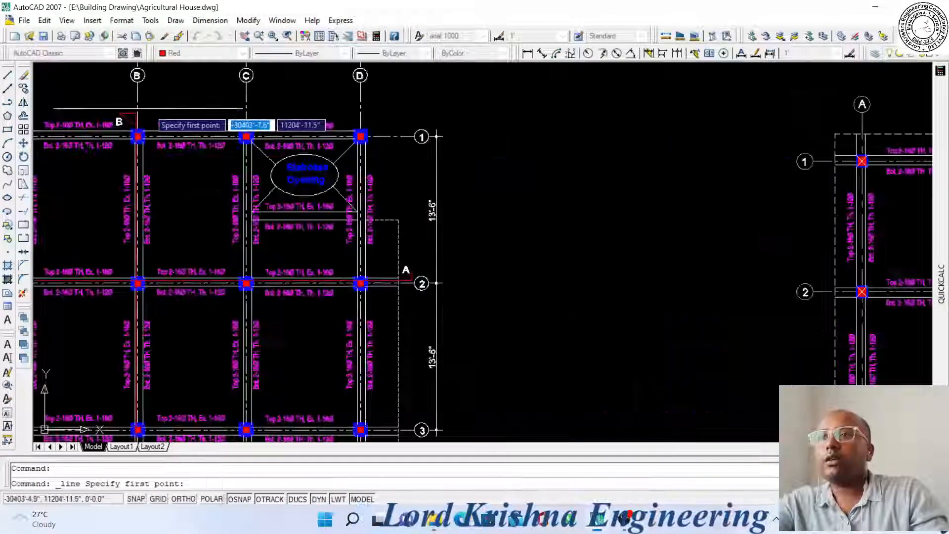
pyautogui.scroll(8, 296, 159)
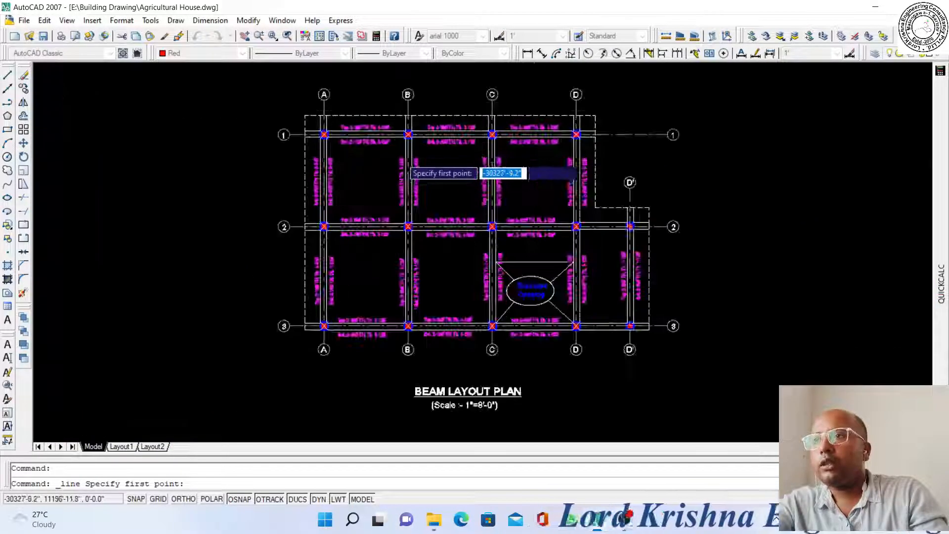
pyautogui.scroll(-4, 397, 195)
pyautogui.scroll(8, 395, 153)
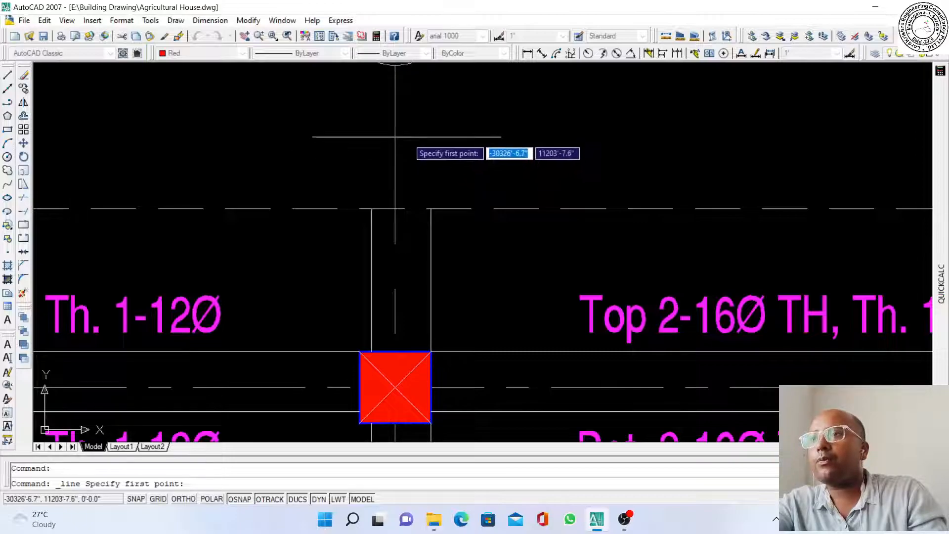
pyautogui.scroll(-4, 397, 126)
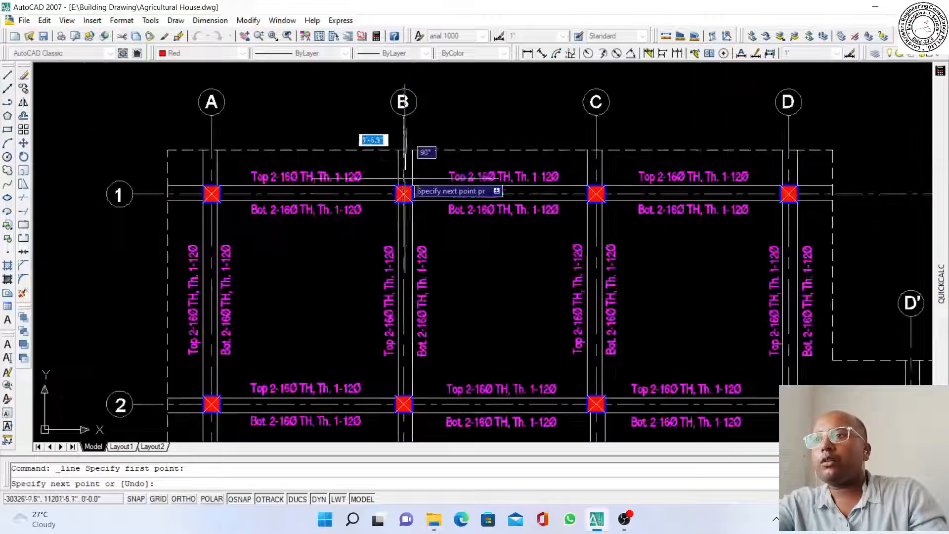
pyautogui.scroll(-4, 403, 319)
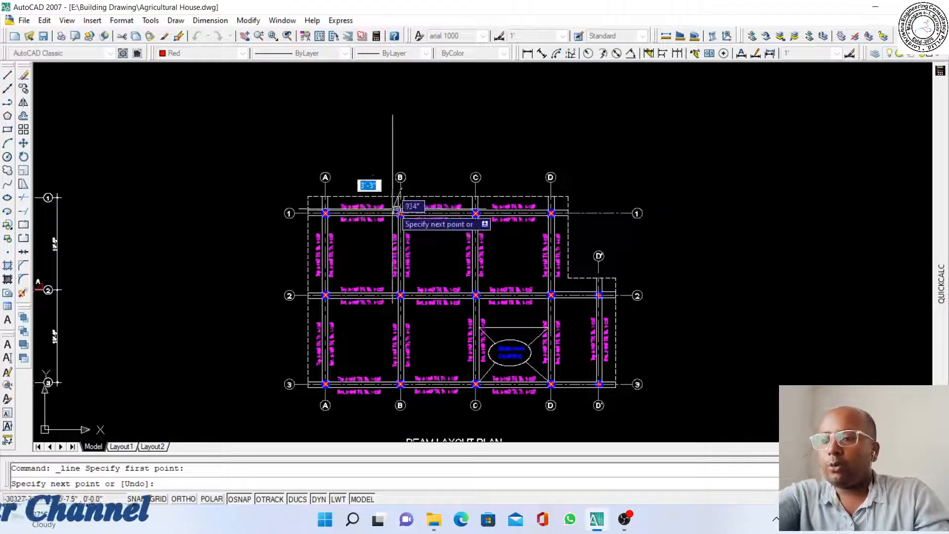
pyautogui.scroll(8, 400, 413)
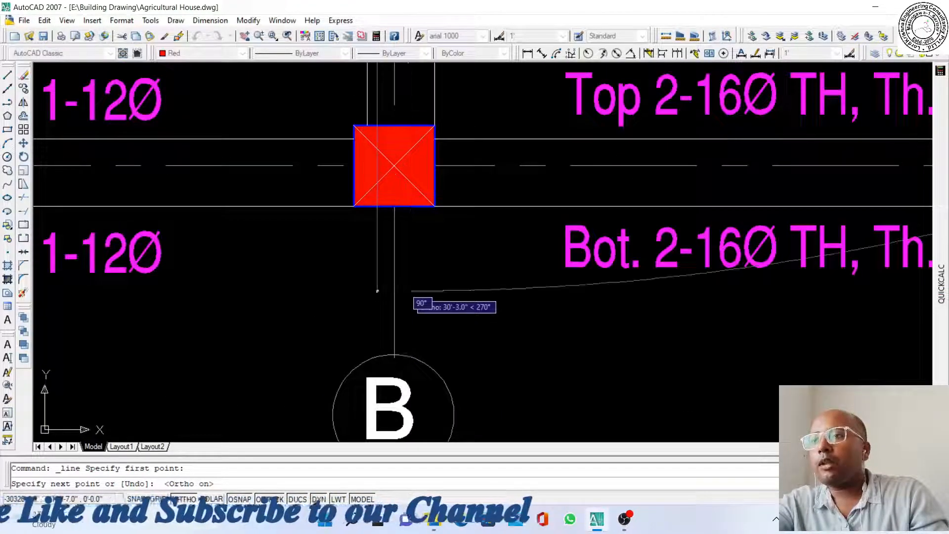
pyautogui.click(407, 288)
pyautogui.click(328, 287)
pyautogui.scroll(3, 419, 252)
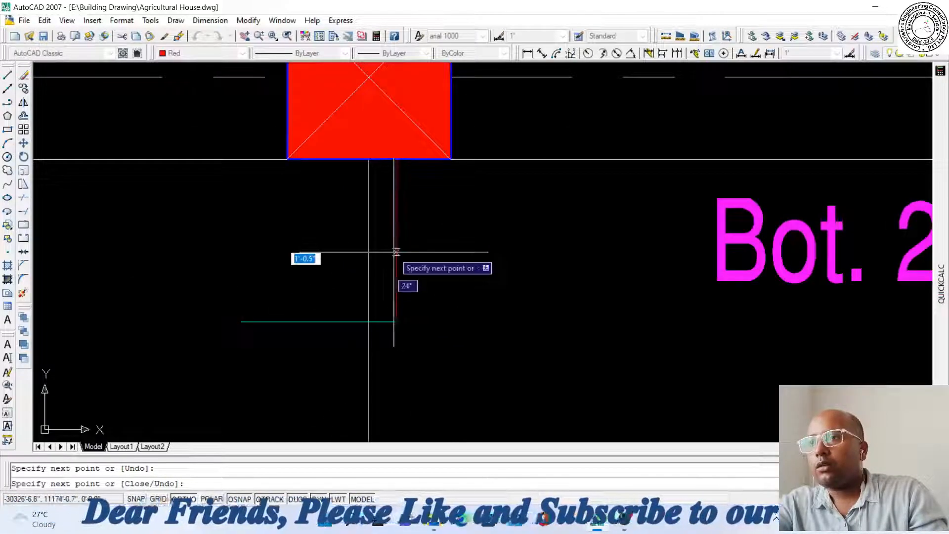
pyautogui.press('Escape')
# Draw a matching red triangular arrowhead at the section line's end above grid 1, pointing toward grid A
pyautogui.scroll(-4, 409, 338)
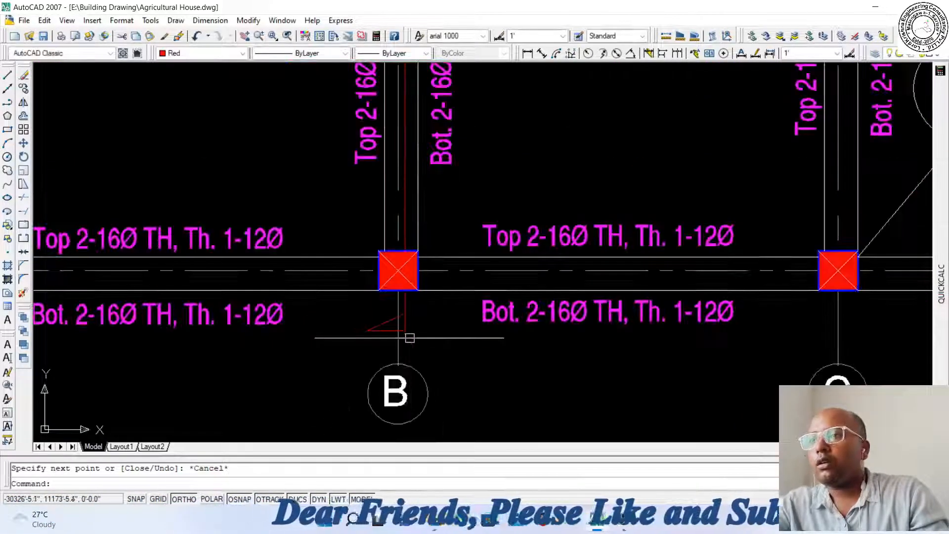
pyautogui.scroll(-5, 409, 338)
pyautogui.scroll(8, 410, 202)
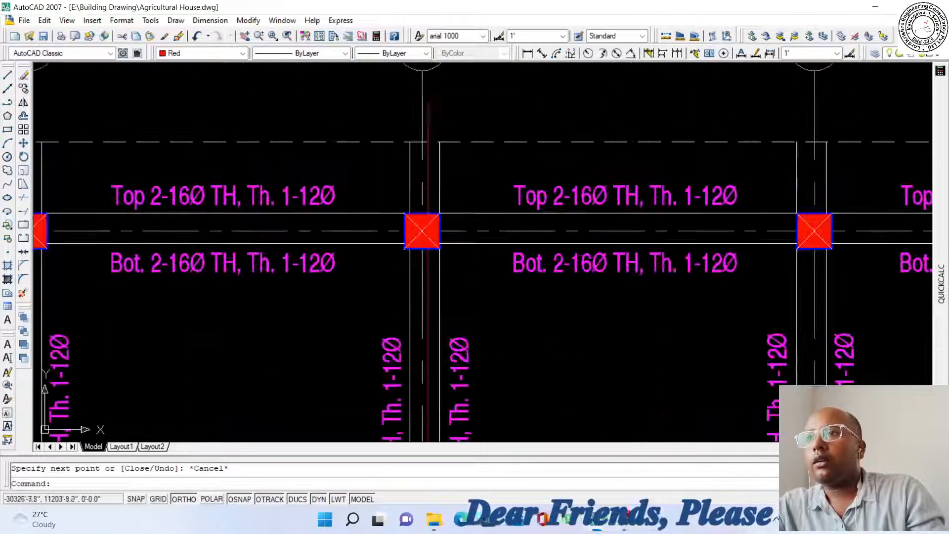
pyautogui.press('Return')
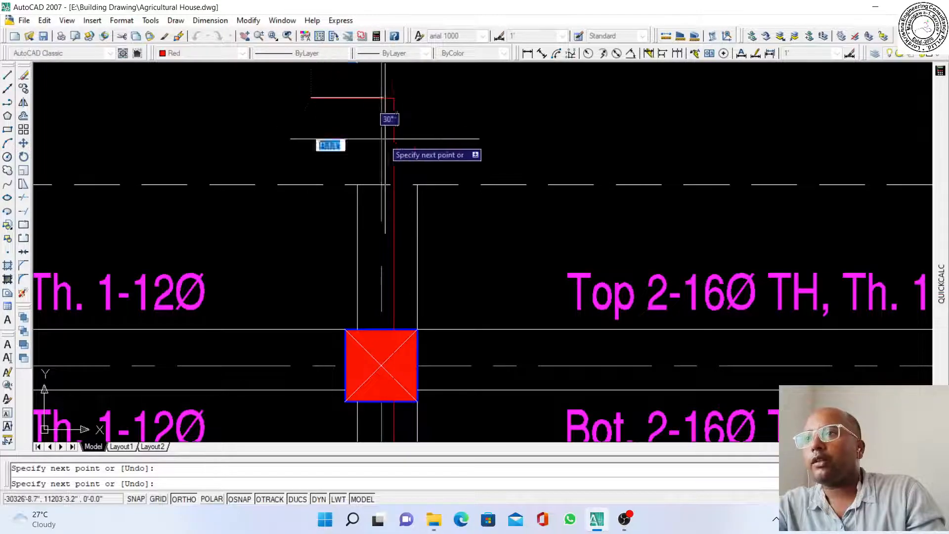
pyautogui.scroll(2, 393, 141)
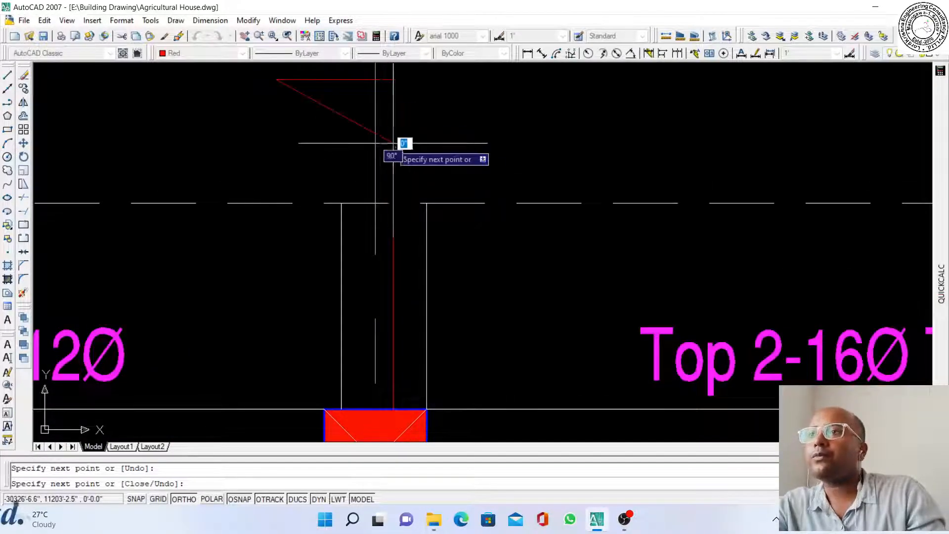
pyautogui.press('Escape')
# Copy the letter A from the grid A bubble to beside both arrowheads of the grid B section line
pyautogui.scroll(-8, 390, 143)
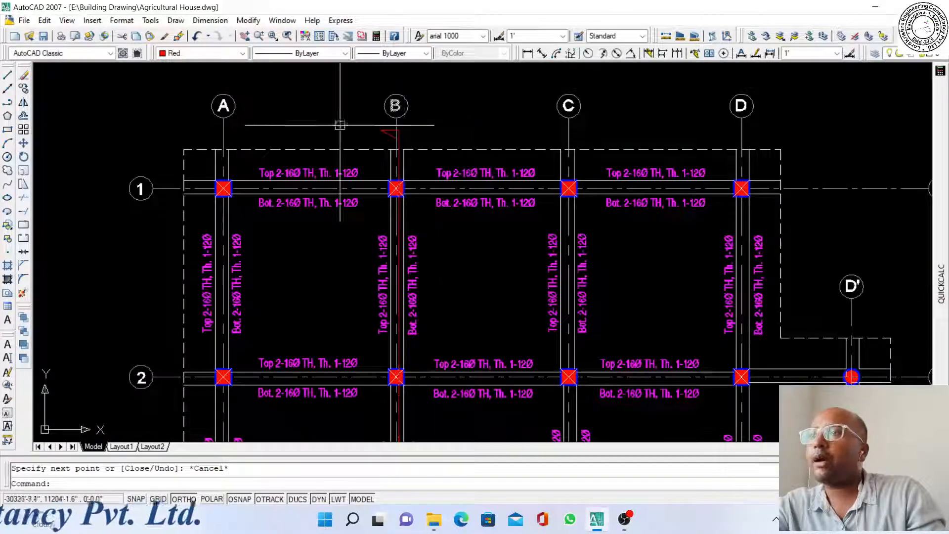
pyautogui.scroll(3, 217, 101)
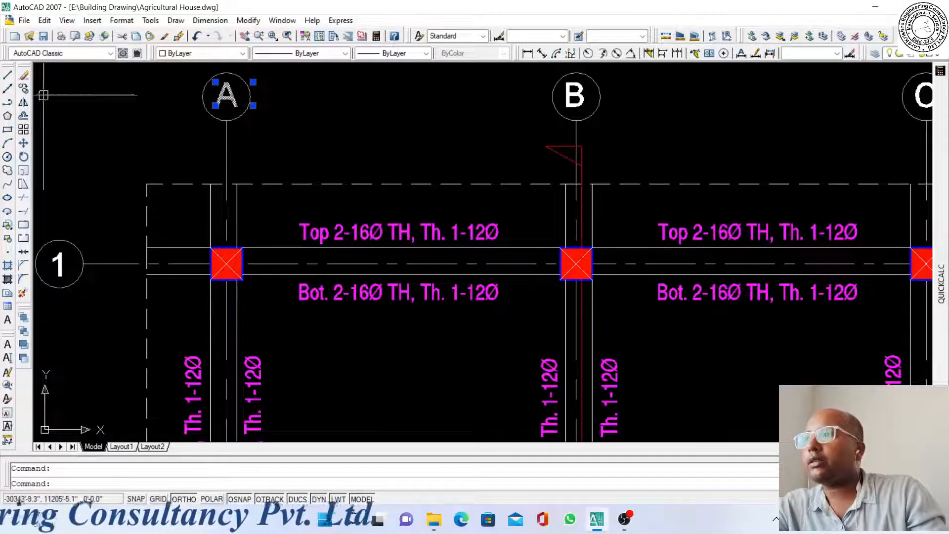
pyautogui.click(23, 89)
pyautogui.click(258, 133)
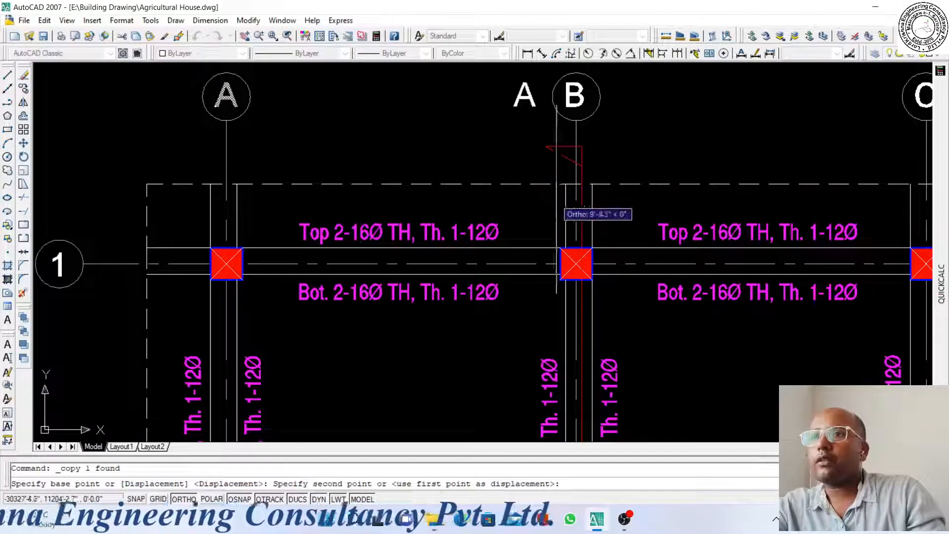
pyautogui.press('F8')
pyautogui.scroll(3, 543, 179)
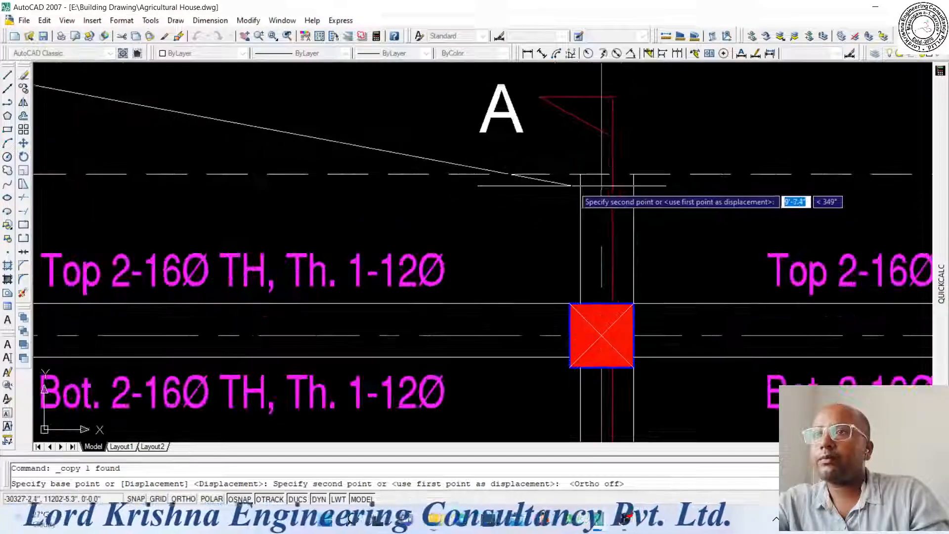
pyautogui.click(580, 184)
pyautogui.scroll(-6, 580, 184)
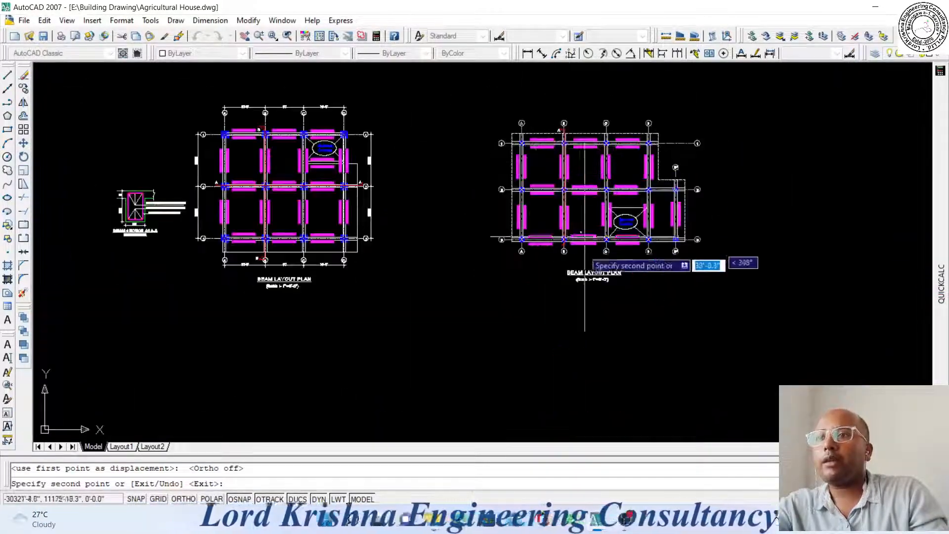
pyautogui.scroll(8, 559, 268)
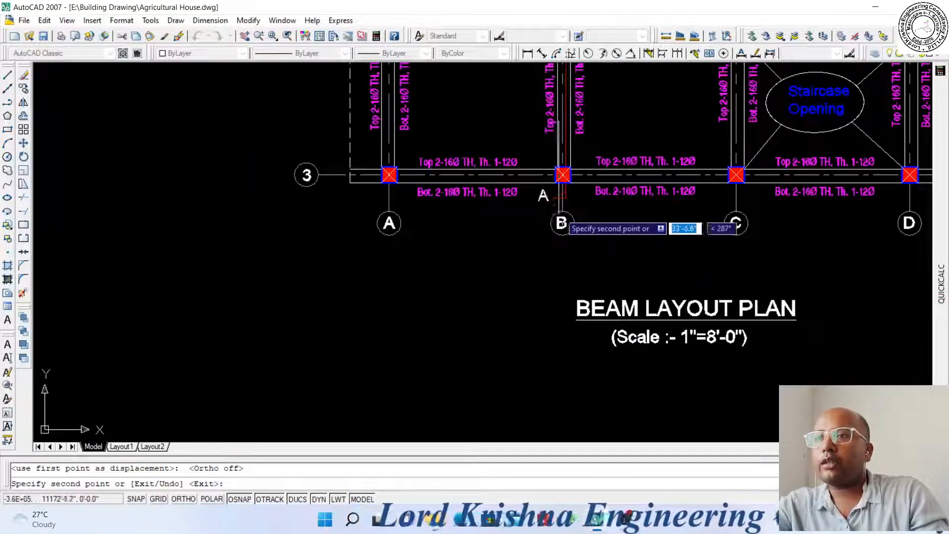
pyautogui.press('Escape')
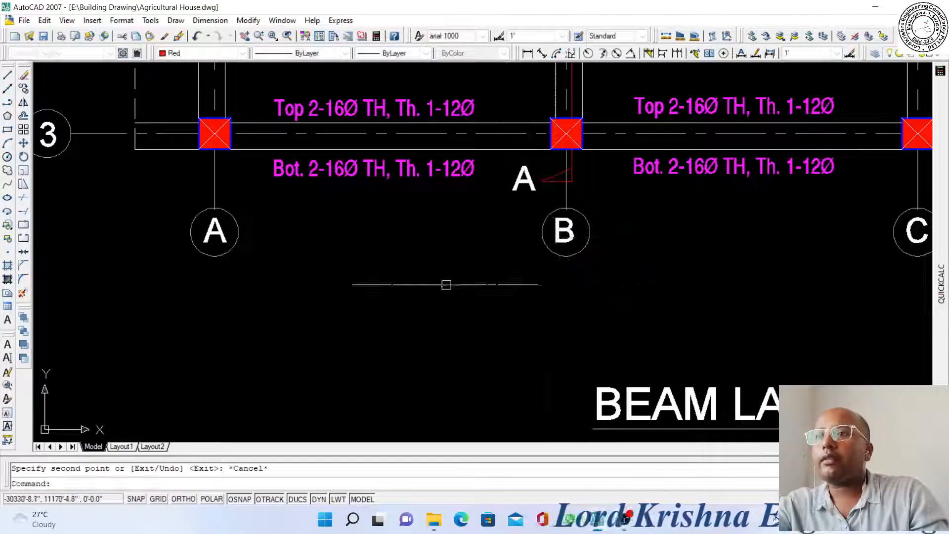
pyautogui.scroll(-6, 436, 293)
pyautogui.scroll(-2, 435, 294)
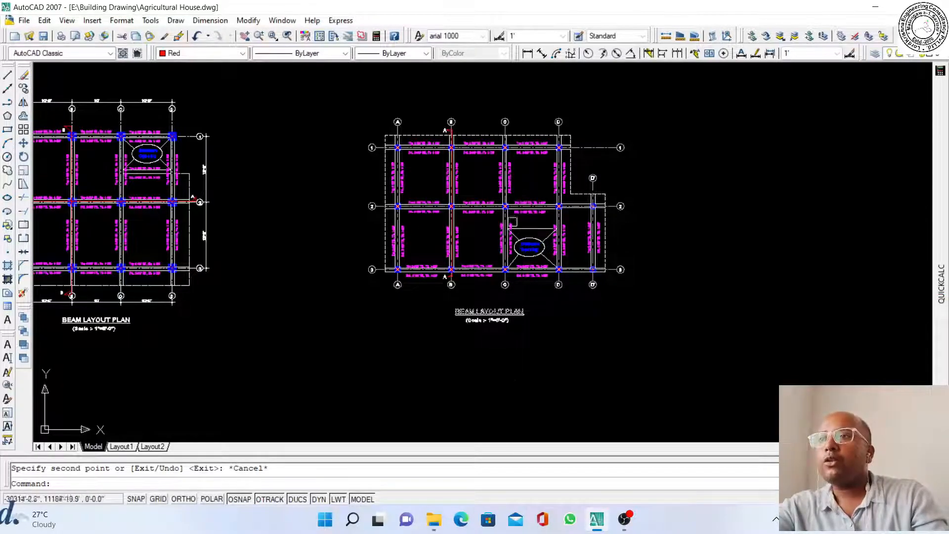
pyautogui.scroll(3, 489, 184)
pyautogui.scroll(-3, 474, 170)
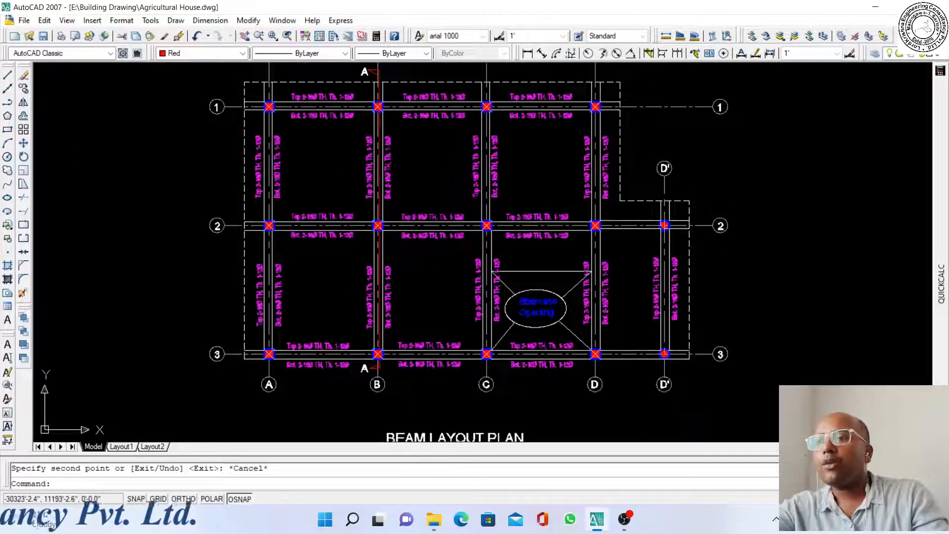
pyautogui.scroll(2, 388, 166)
pyautogui.moveTo(403, 177)
pyautogui.mouseDown(button='middle')
pyautogui.moveTo(374, 181)
pyautogui.moveTo(371, 193)
pyautogui.mouseUp(button='middle')
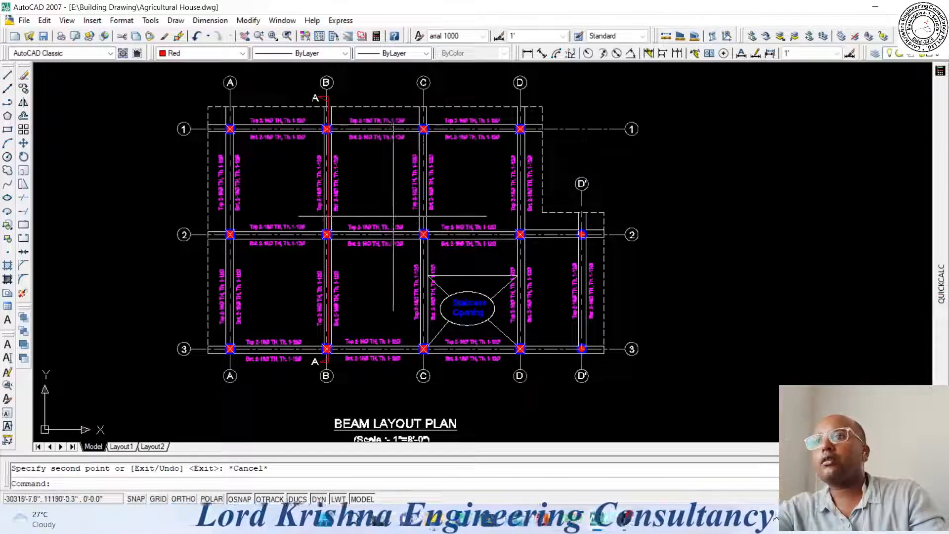
# Try to place a linear dimension between the grid A and B columns, below the grid 3 beam
pyautogui.click(527, 53)
pyautogui.scroll(5, 230, 356)
pyautogui.click(231, 346)
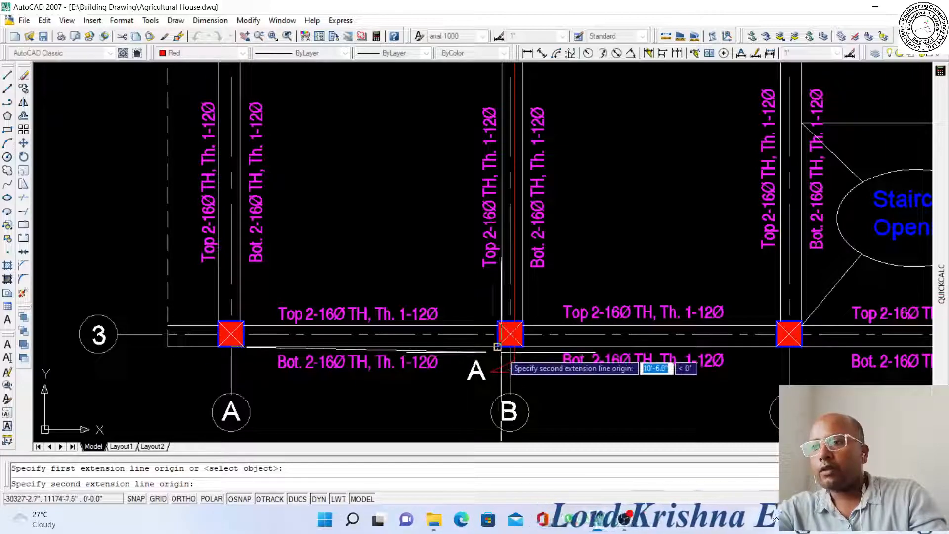
pyautogui.scroll(-3, 509, 346)
pyautogui.scroll(3, 460, 346)
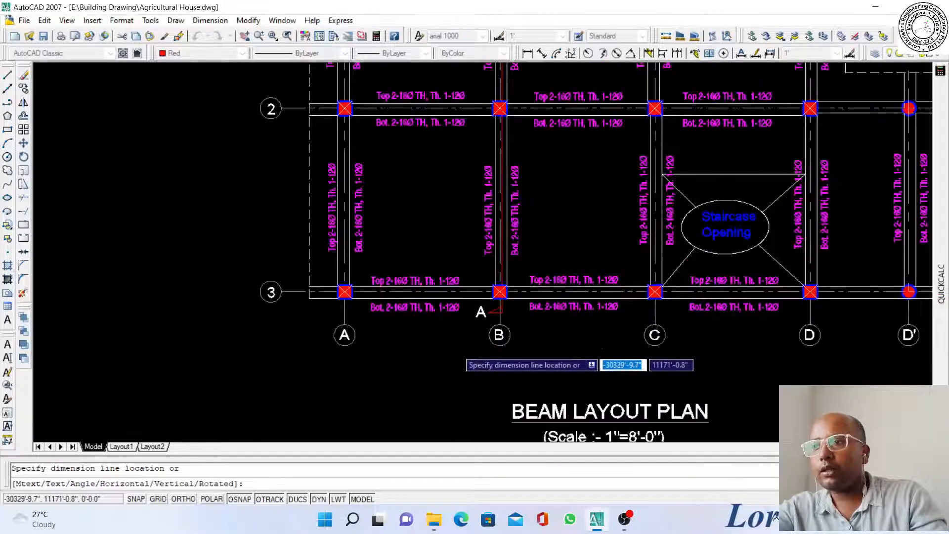
pyautogui.click(563, 366)
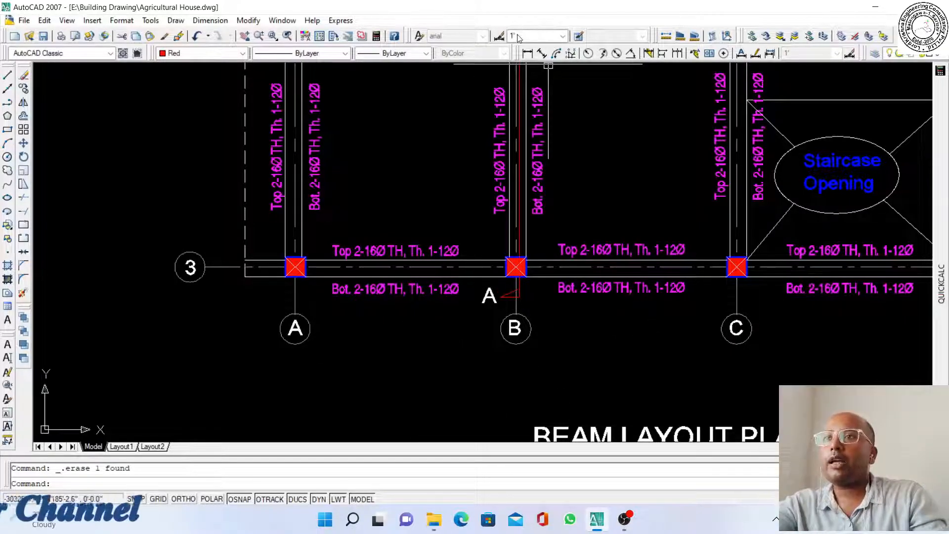
# Make Standard the current dimension style
pyautogui.click(562, 36)
pyautogui.scroll(-6, 524, 198)
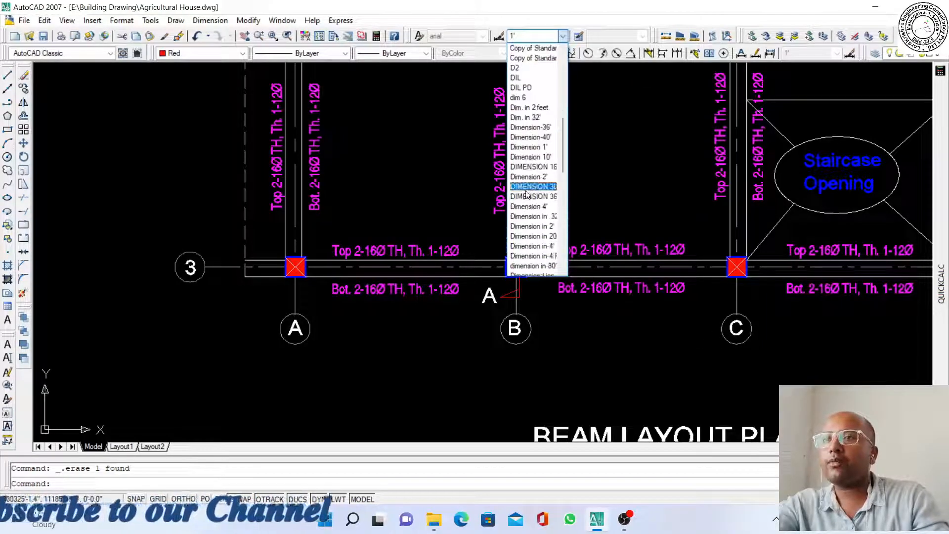
pyautogui.scroll(-3, 523, 200)
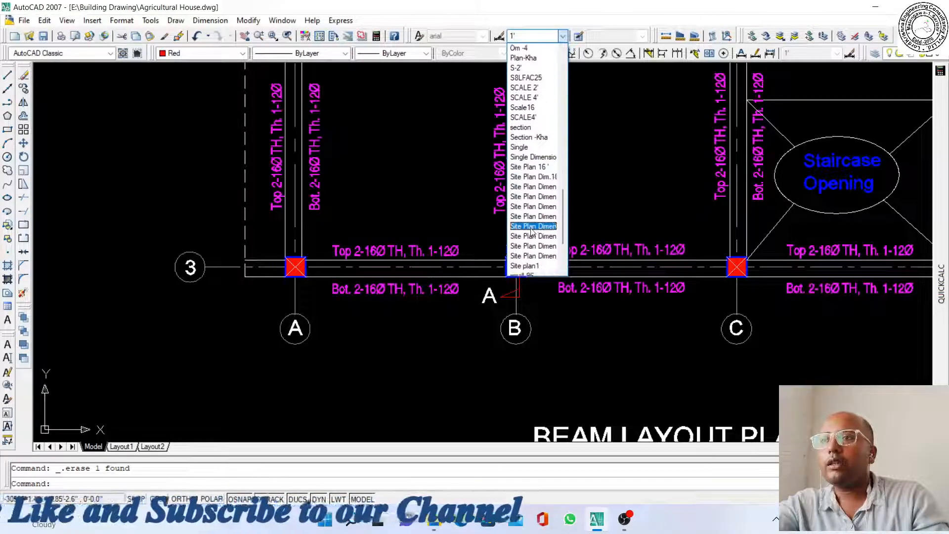
pyautogui.scroll(-5, 527, 213)
pyautogui.click(527, 207)
# Place a horizontal linear dimension between the grid A and B columns, below the grid 3 bubbles
pyautogui.click(527, 53)
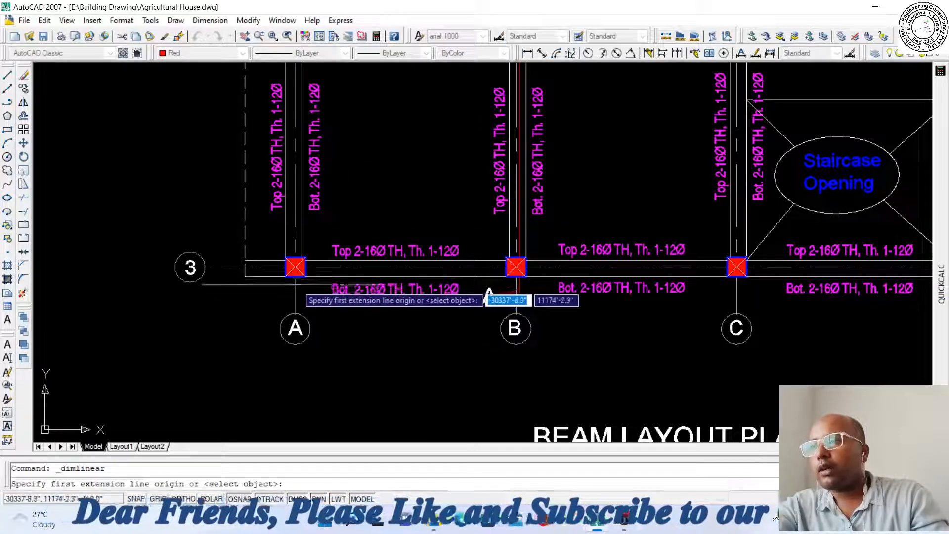
pyautogui.click(516, 270)
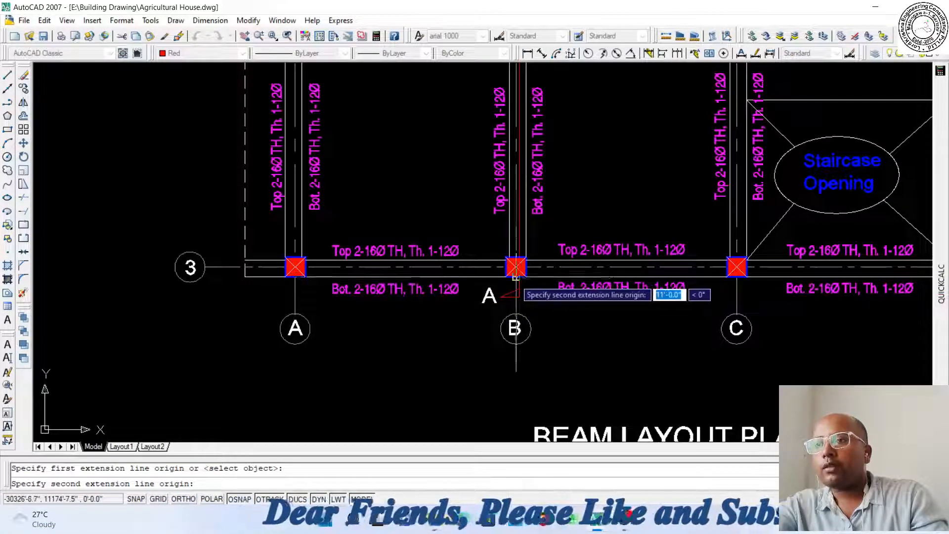
pyautogui.click(516, 277)
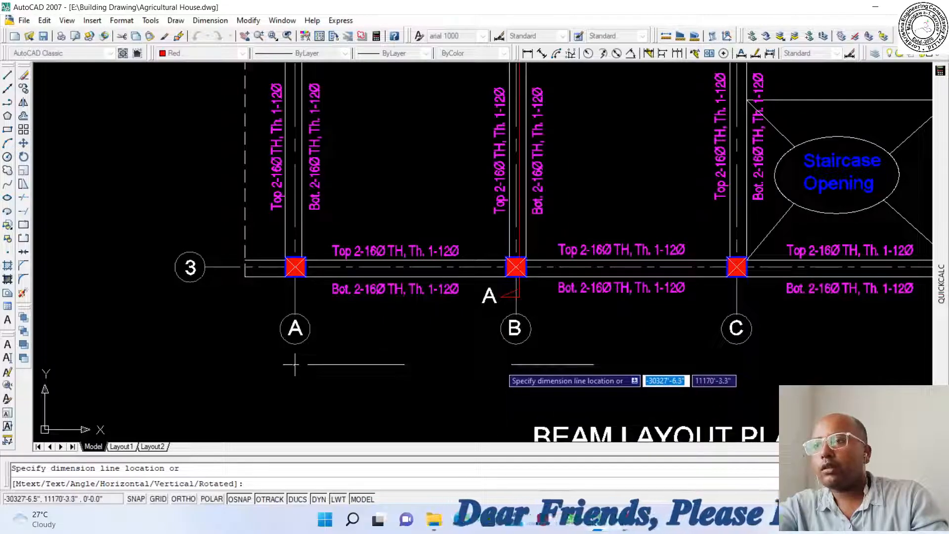
pyautogui.click(500, 365)
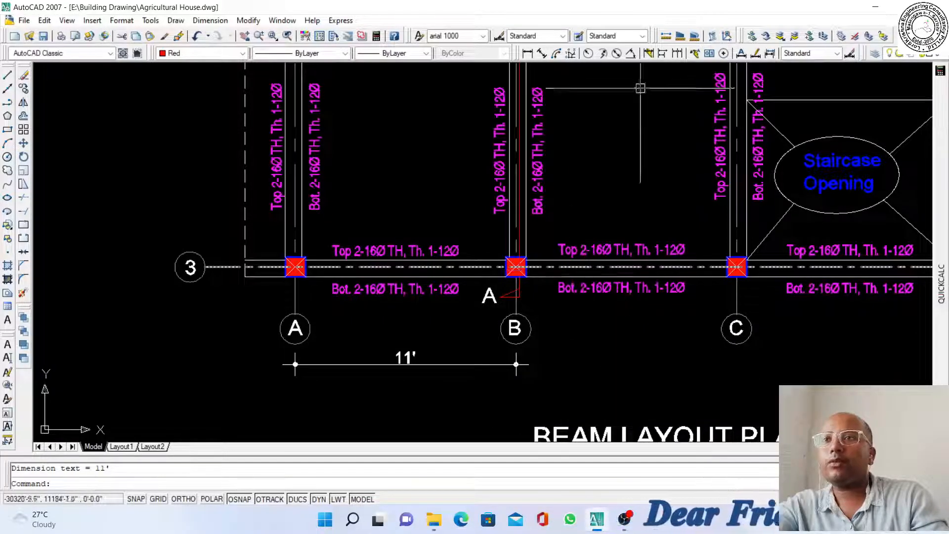
# Continue the horizontal dimension chain from grid B through the columns at C, D and D'
pyautogui.click(677, 53)
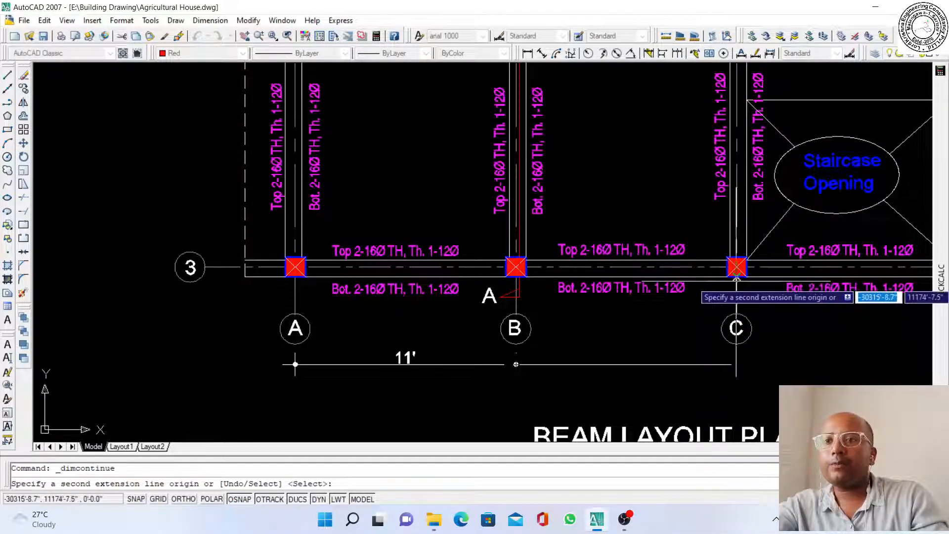
pyautogui.scroll(-5, 736, 365)
pyautogui.scroll(5, 494, 374)
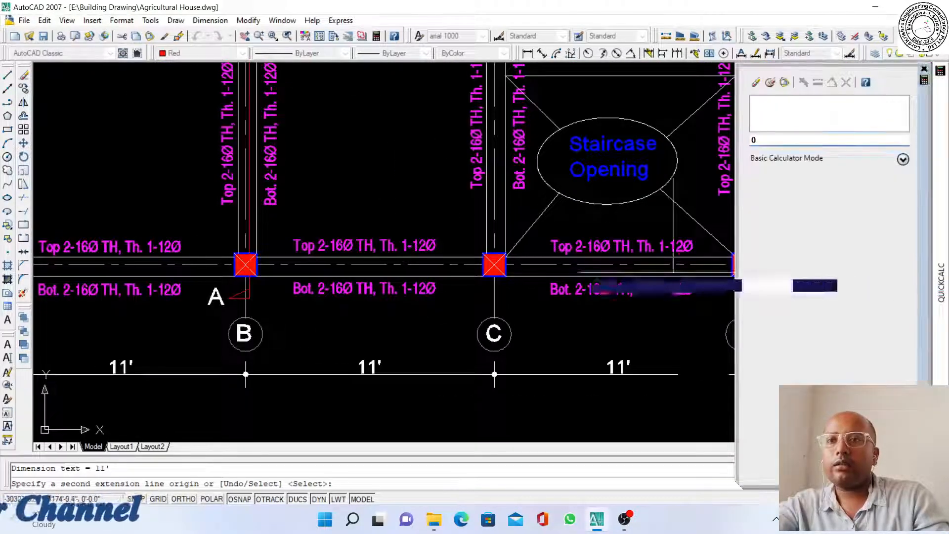
pyautogui.scroll(-6, 432, 286)
pyautogui.scroll(6, 455, 267)
pyautogui.click(489, 270)
pyautogui.press('Escape')
pyautogui.scroll(-6, 618, 269)
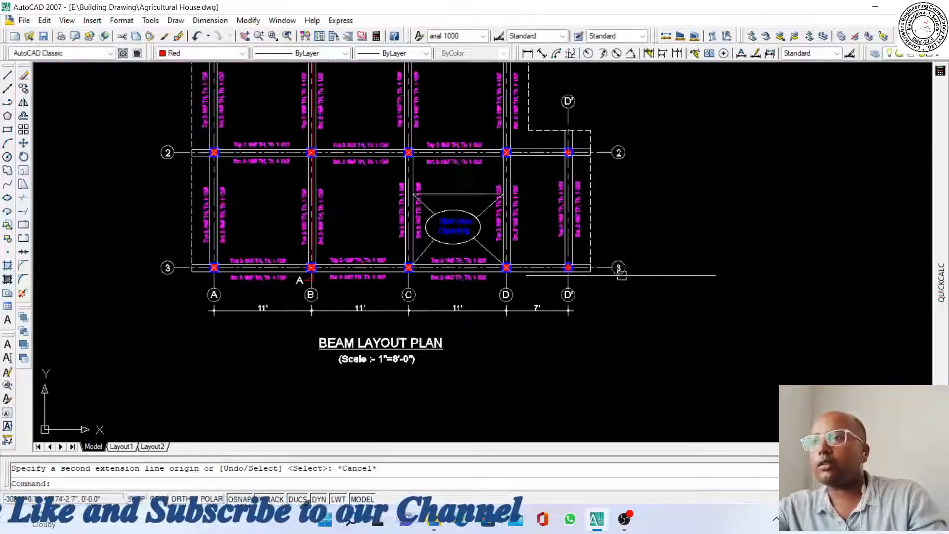
# Place a vertical linear dimension between the grid 1 and 2 columns on grid A, outside the row bubbles
pyautogui.moveTo(261, 207); pyautogui.dragTo(267, 262, button='middle')
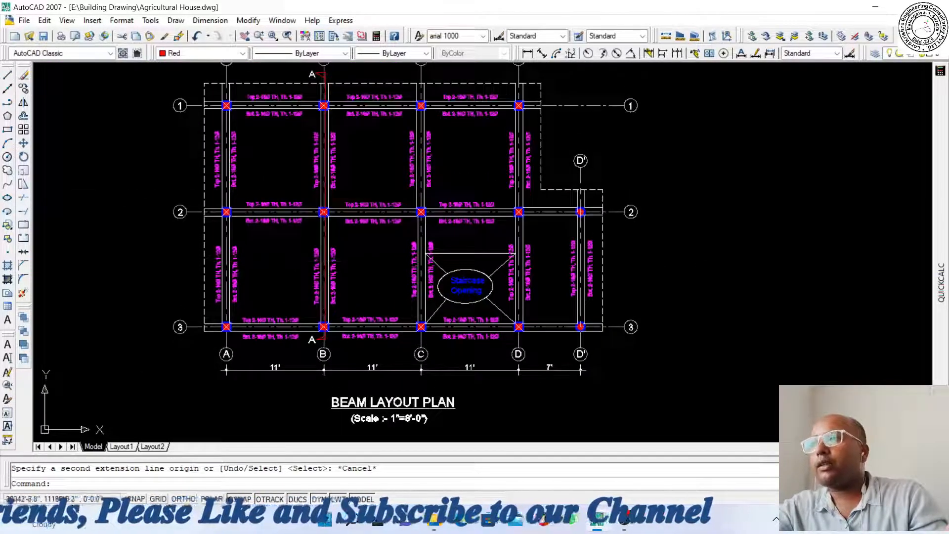
pyautogui.click(527, 53)
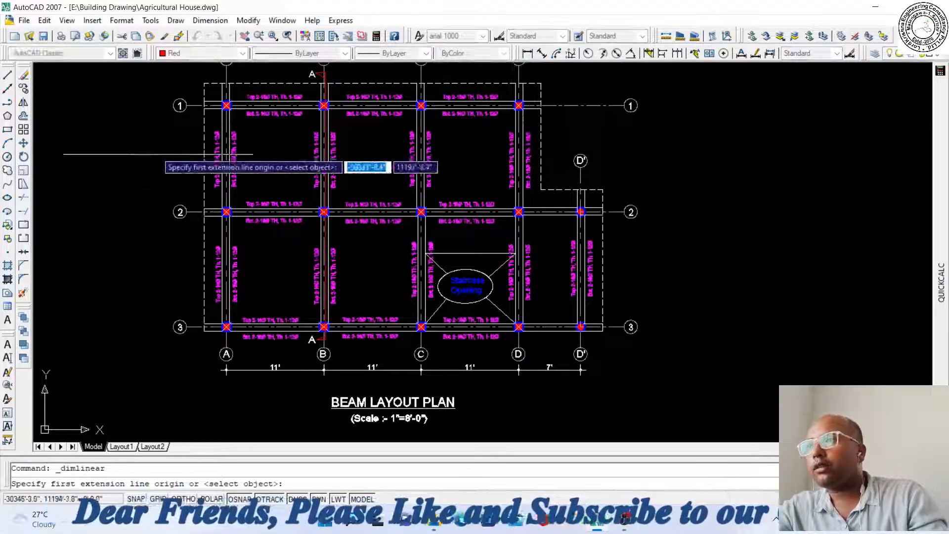
pyautogui.scroll(4, 174, 107)
pyautogui.click(281, 103)
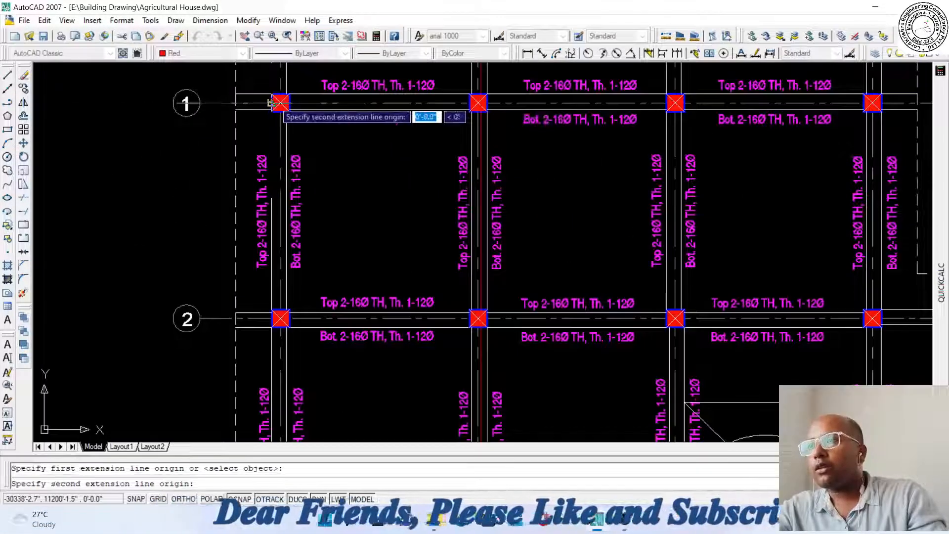
pyautogui.click(280, 319)
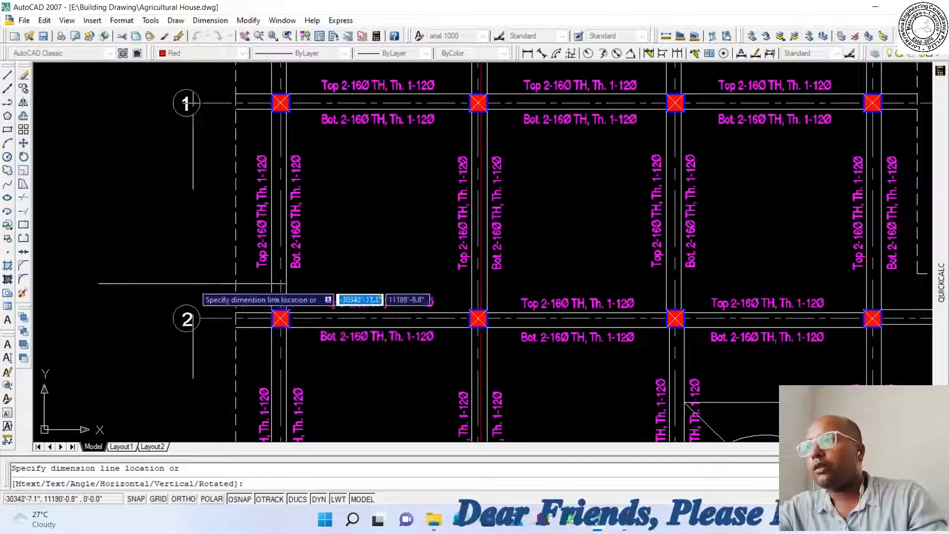
pyautogui.click(152, 102)
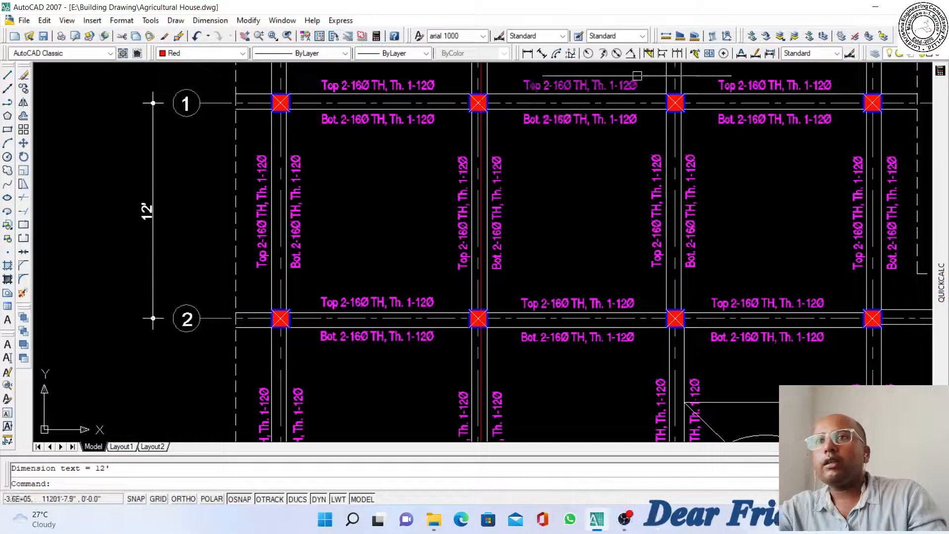
# Continue the vertical dimension from grid 2 to the grid 3 column on grid A
pyautogui.scroll(-4, 366, 289)
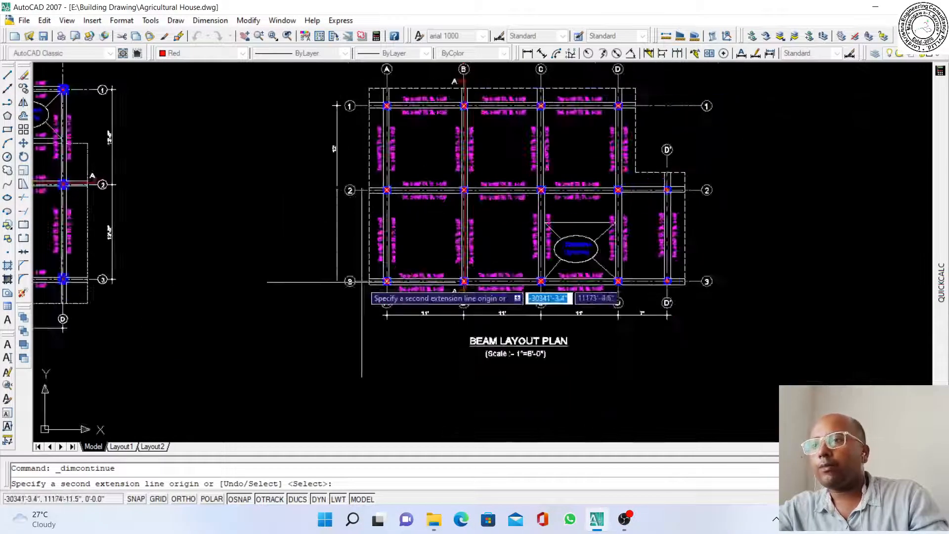
pyautogui.scroll(6, 352, 289)
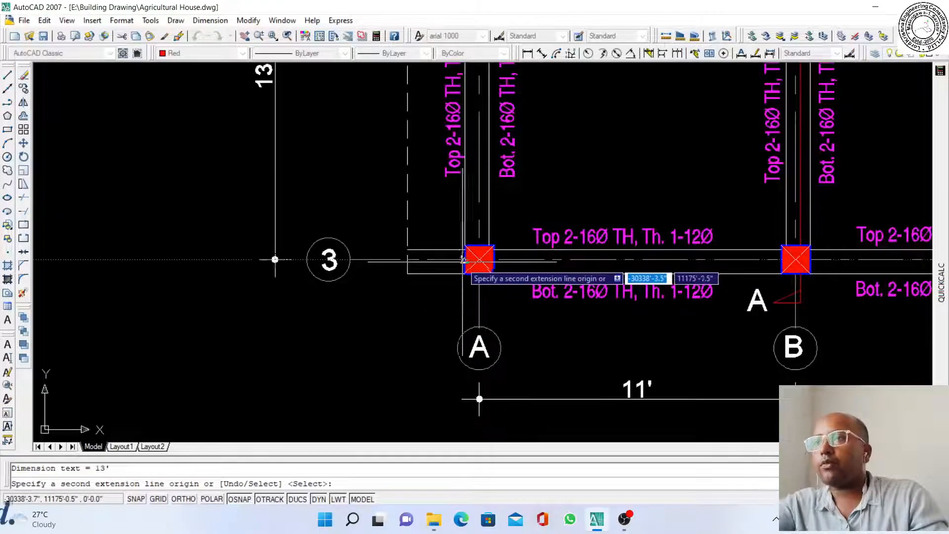
pyautogui.scroll(-5, 275, 259)
pyautogui.press('Escape')
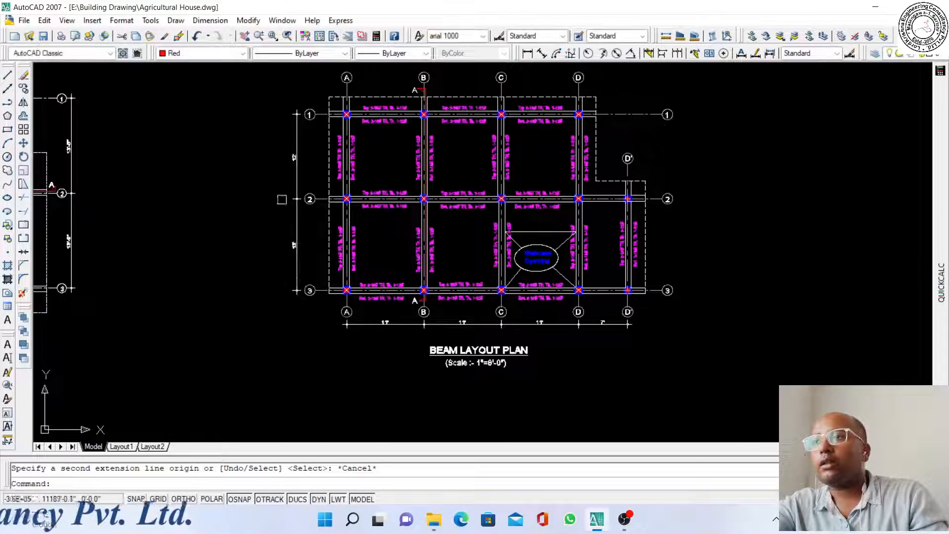
# Review the finished beam layout plan, checking the reinforcement labels, section line A-A and grid dimensions
pyautogui.scroll(-3, 285, 194)
pyautogui.scroll(3, 385, 181)
pyautogui.scroll(3, 409, 163)
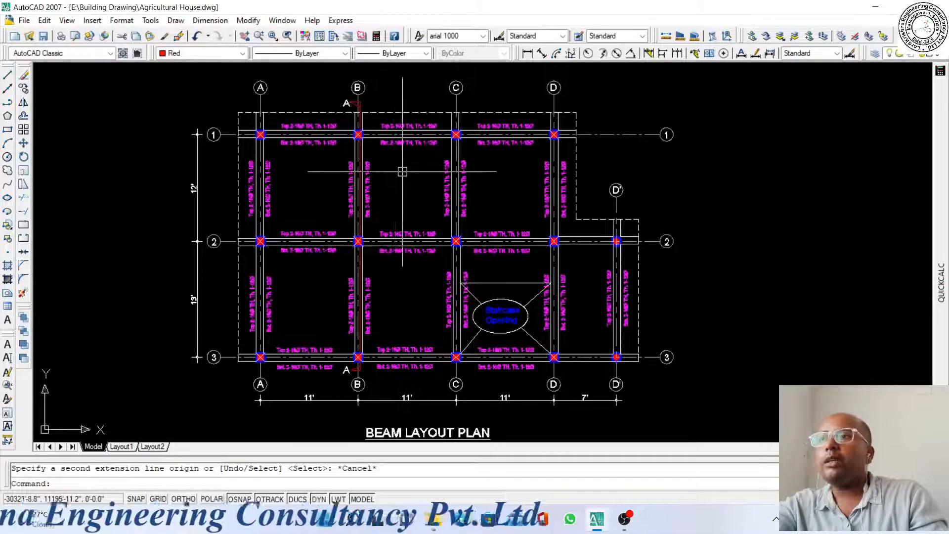
pyautogui.scroll(6, 322, 158)
pyautogui.scroll(3, 88, 99)
pyautogui.scroll(-5, 144, 135)
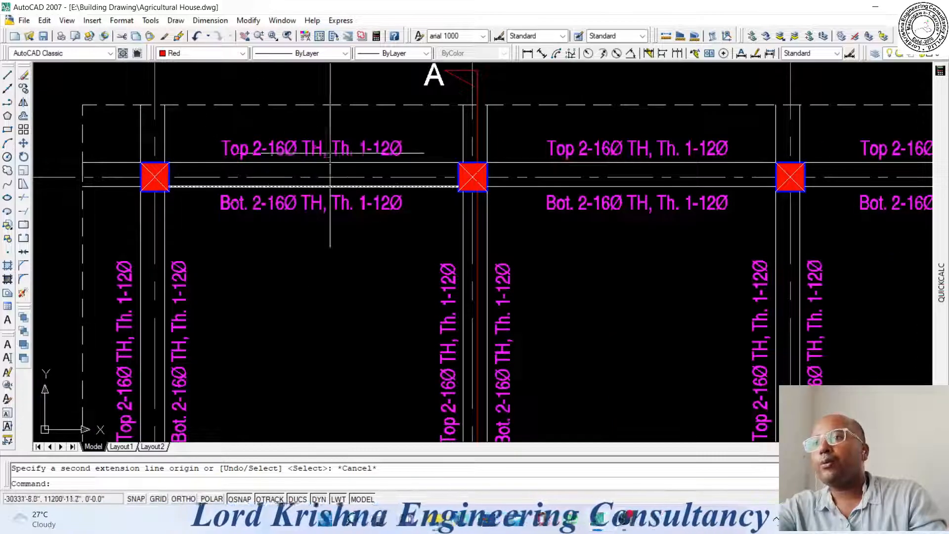
pyautogui.scroll(-5, 331, 153)
pyautogui.scroll(5, 297, 154)
pyautogui.scroll(-3, 287, 153)
pyautogui.scroll(4, 291, 152)
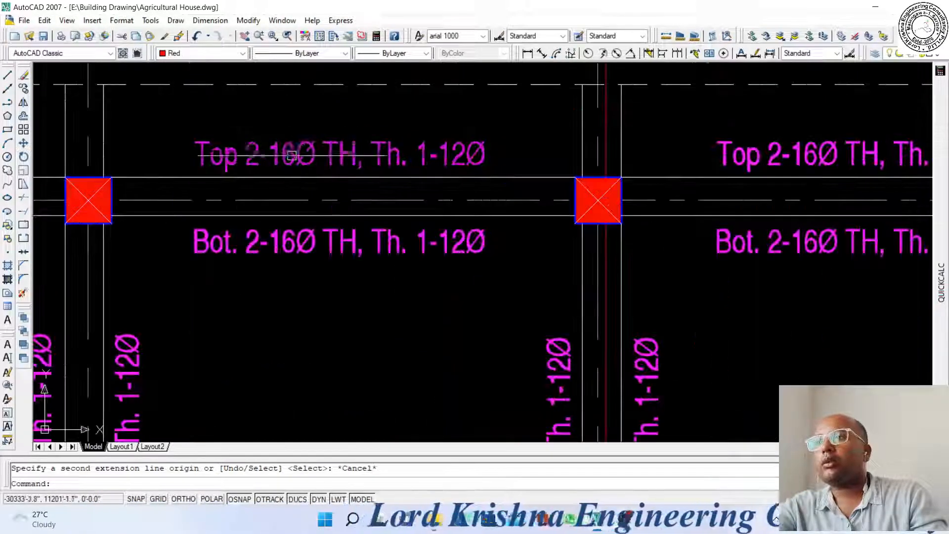
pyautogui.scroll(-6, 317, 141)
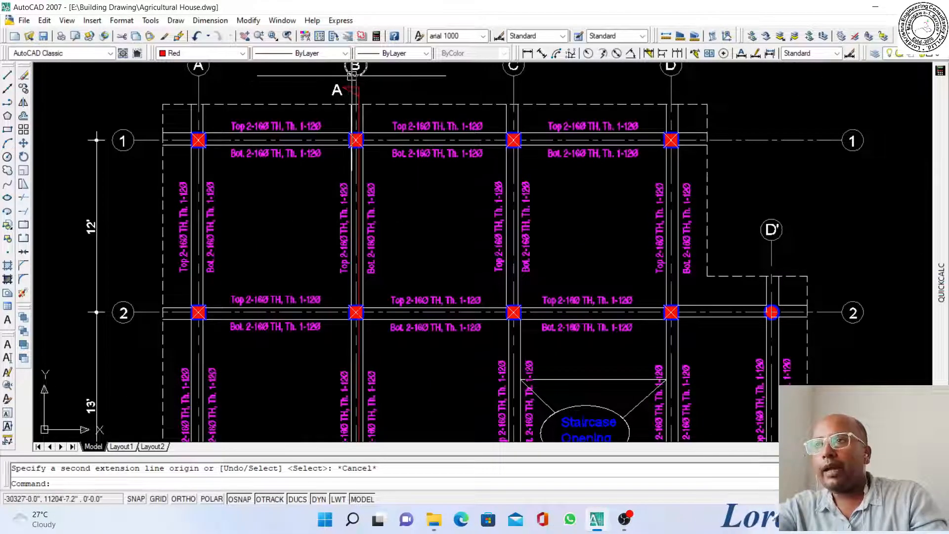
pyautogui.scroll(-4, 352, 81)
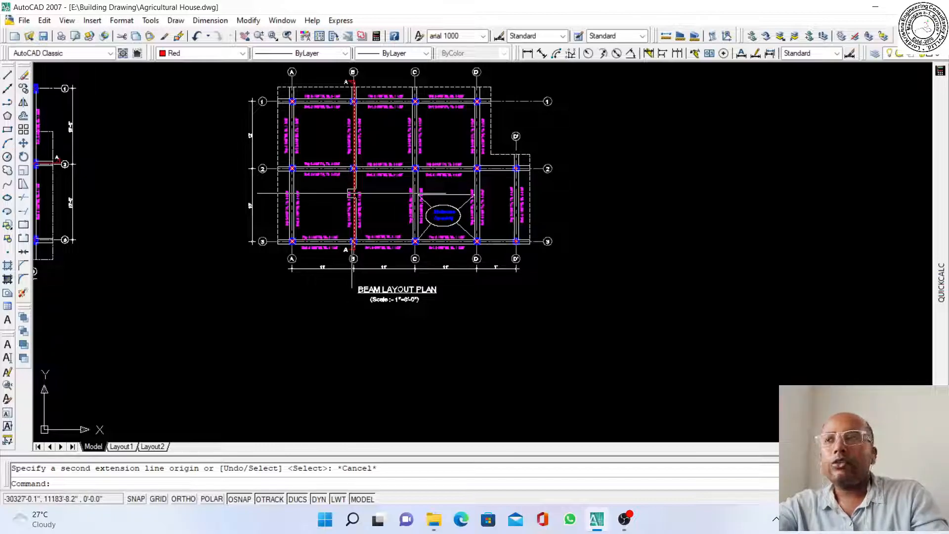
pyautogui.scroll(-2, 352, 193)
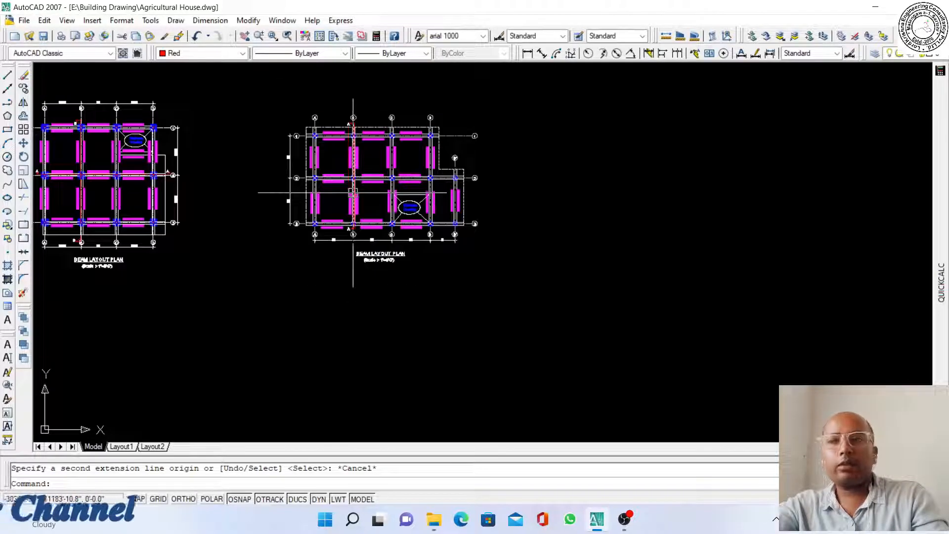
# Copy the complete Typical Beam Section drawing with its title to below the new beam layout plan's title
pyautogui.scroll(2, 353, 191)
pyautogui.scroll(-4, 354, 227)
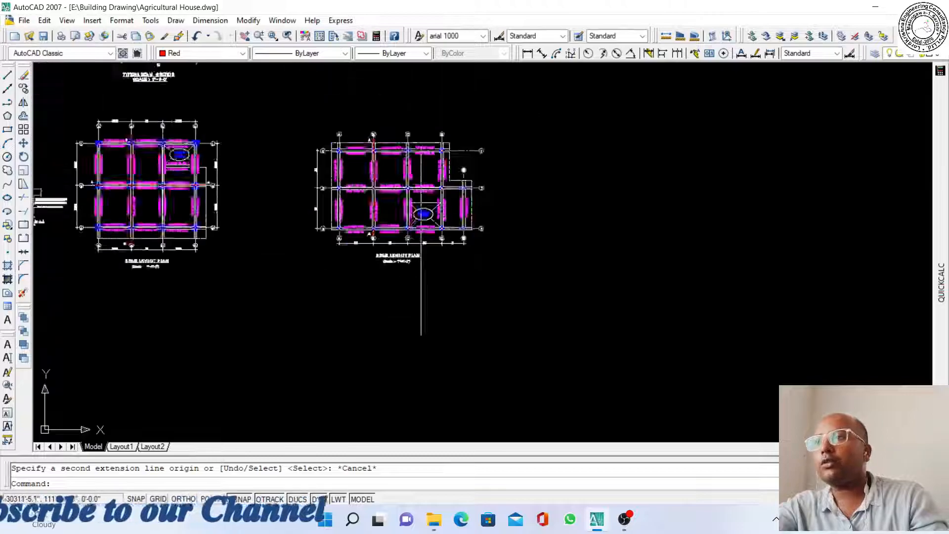
pyautogui.scroll(4, 284, 114)
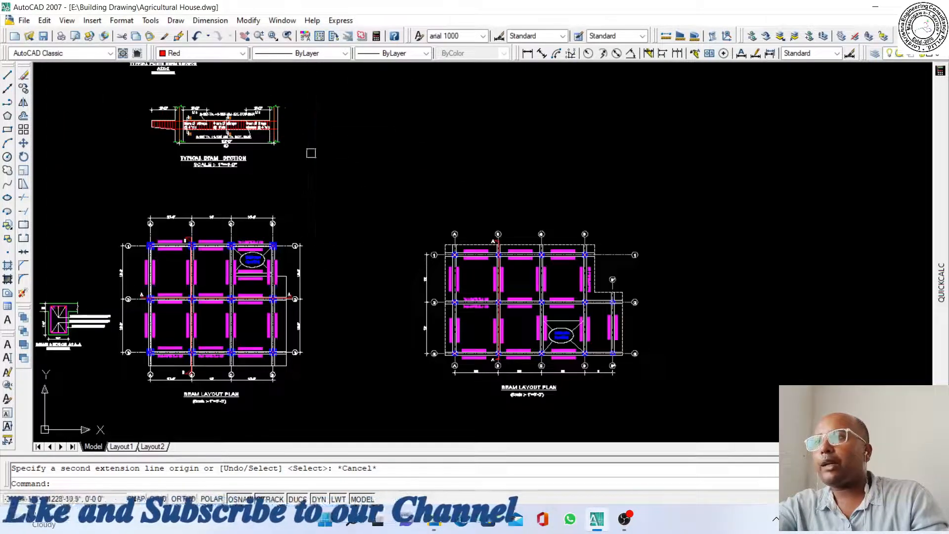
pyautogui.click(323, 187)
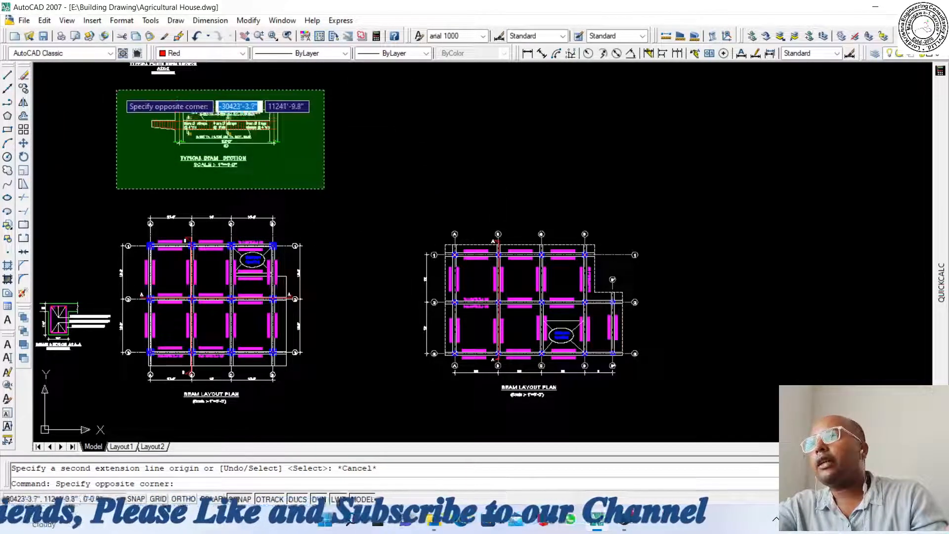
pyautogui.click(118, 95)
pyautogui.click(23, 89)
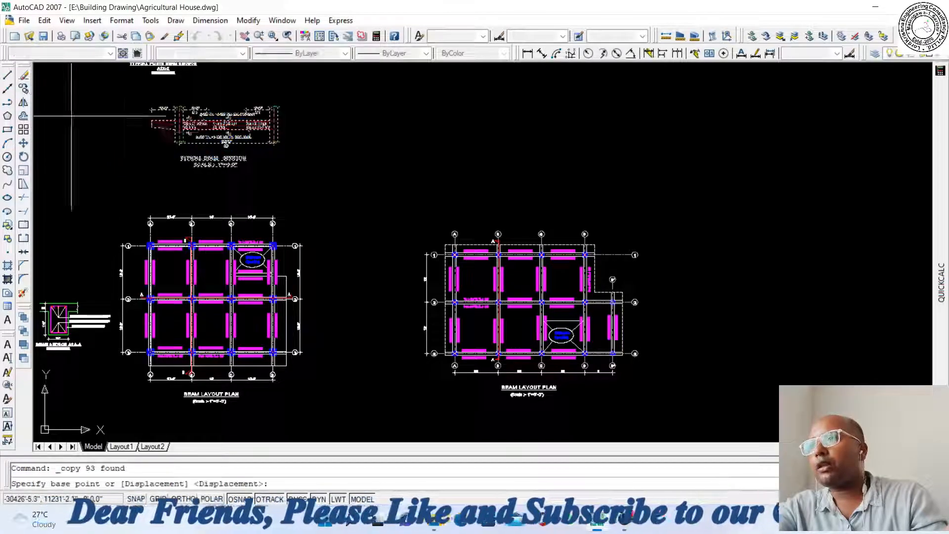
pyautogui.click(155, 173)
pyautogui.scroll(-3, 309, 184)
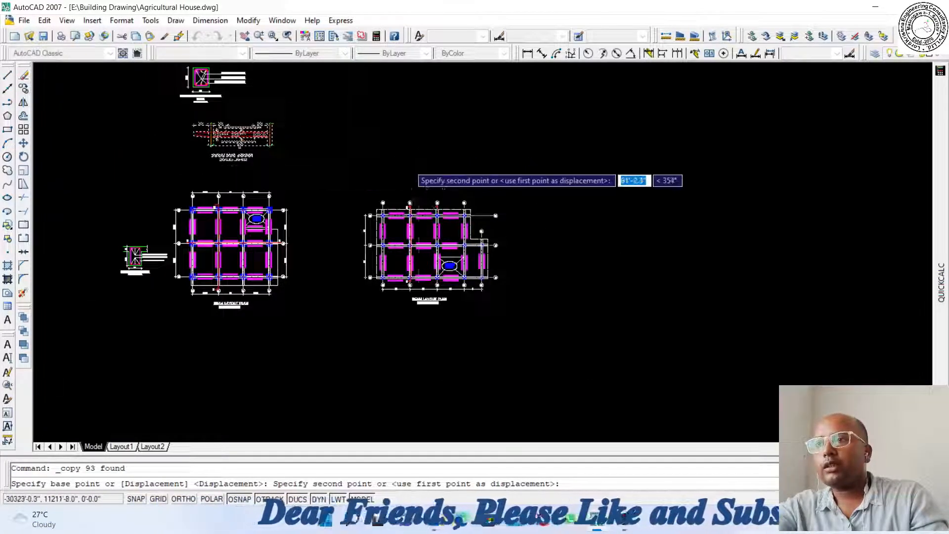
pyautogui.scroll(-2, 402, 267)
pyautogui.scroll(3, 400, 289)
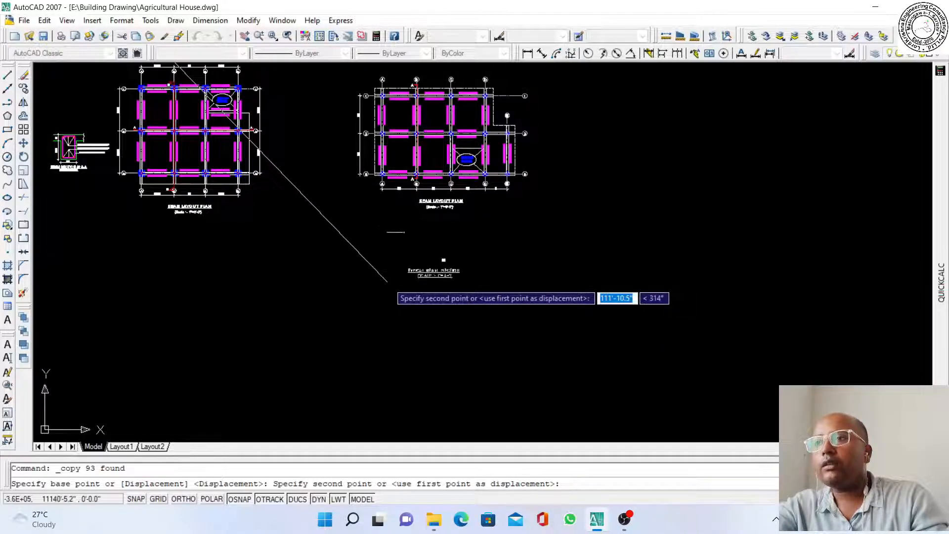
pyautogui.press('Escape')
# Examine the copied beam section's bar callouts, stirrup spacings, section marks, span dimensions and title
pyautogui.scroll(6, 434, 236)
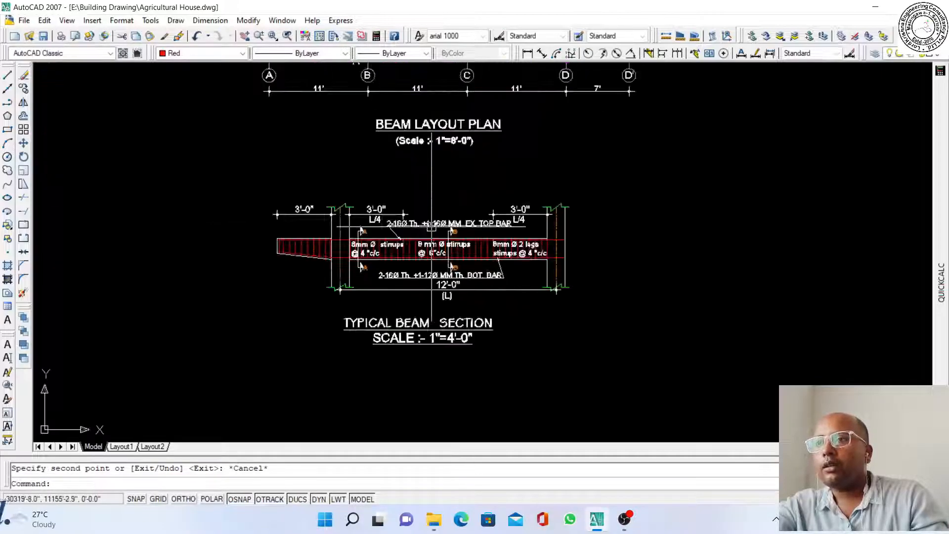
pyautogui.scroll(2, 342, 252)
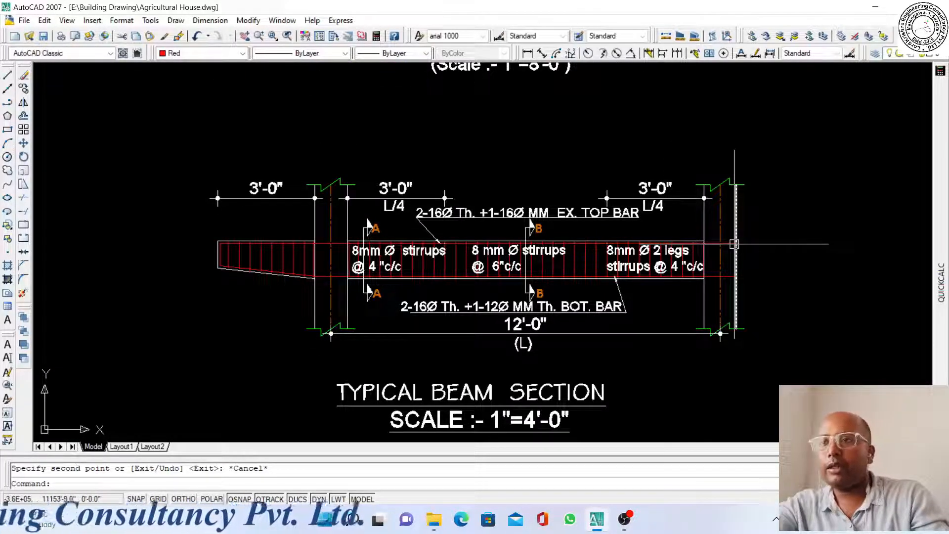
pyautogui.scroll(3, 648, 250)
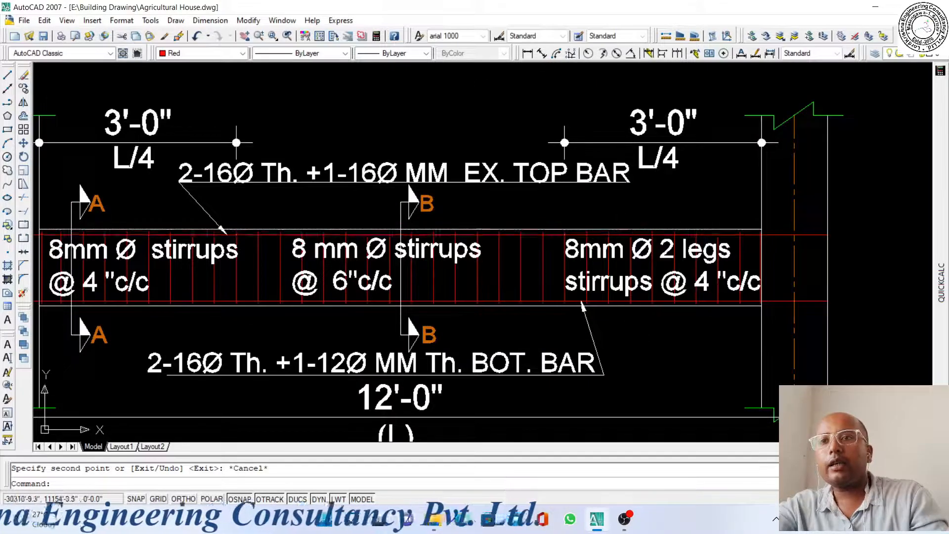
pyautogui.scroll(-3, 532, 221)
pyautogui.scroll(2, 549, 227)
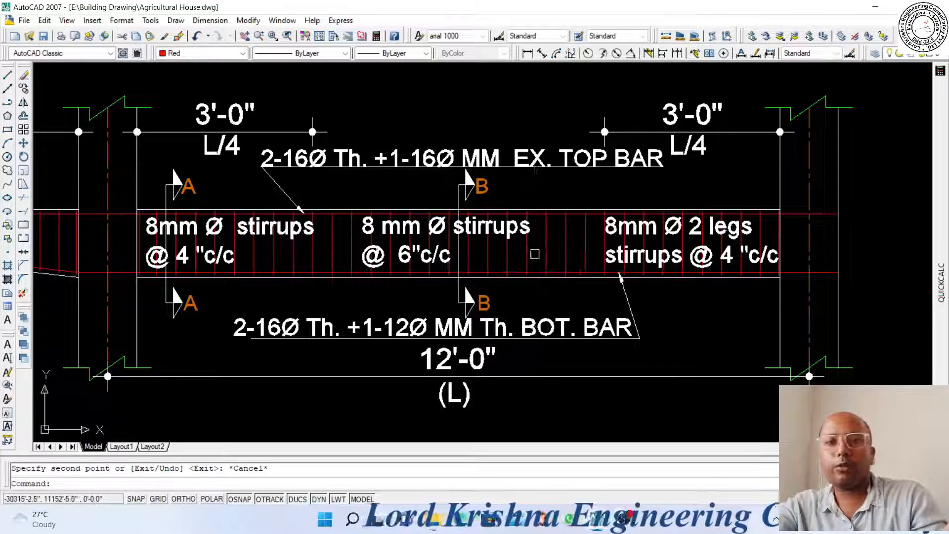
pyautogui.scroll(-2, 557, 193)
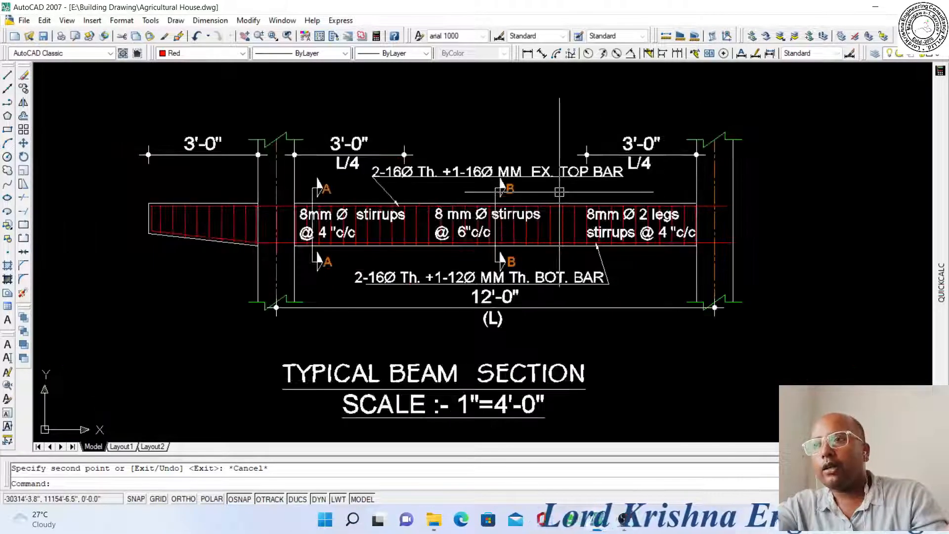
pyautogui.scroll(2, 538, 254)
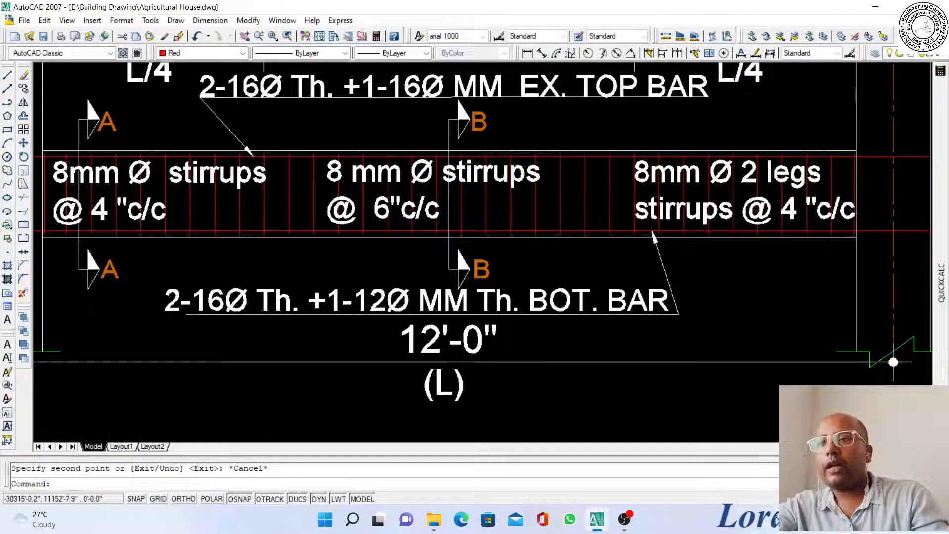
pyautogui.scroll(-2, 549, 194)
pyautogui.scroll(-2, 552, 217)
pyautogui.scroll(2, 495, 242)
pyautogui.scroll(-3, 495, 242)
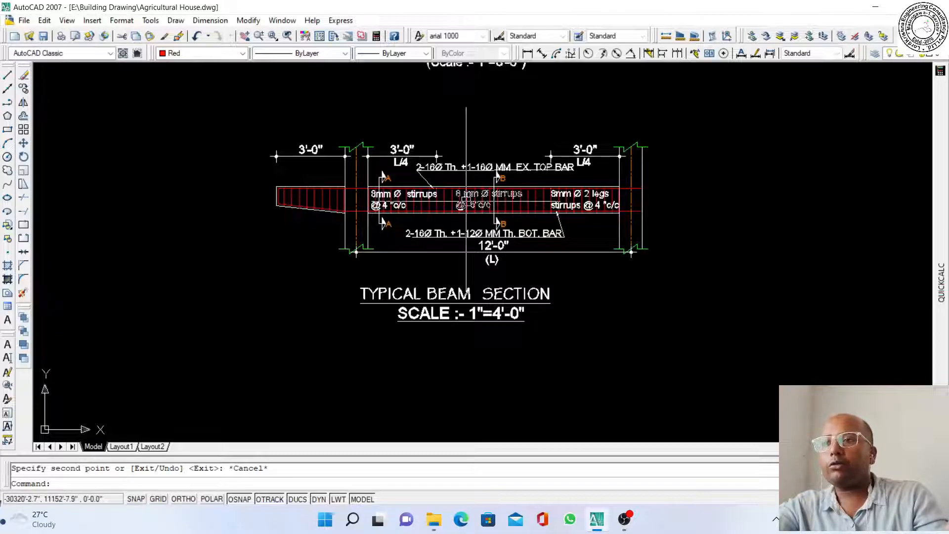
pyautogui.scroll(2, 512, 329)
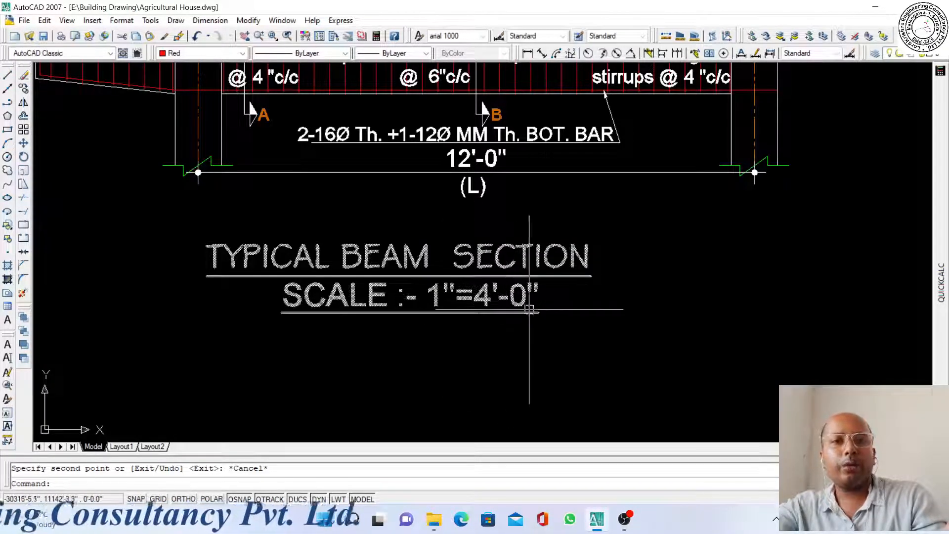
# Compare the Typical Beam Section's title and scale with the Beam Layout Plan's title and scale above it
pyautogui.scroll(-2, 472, 284)
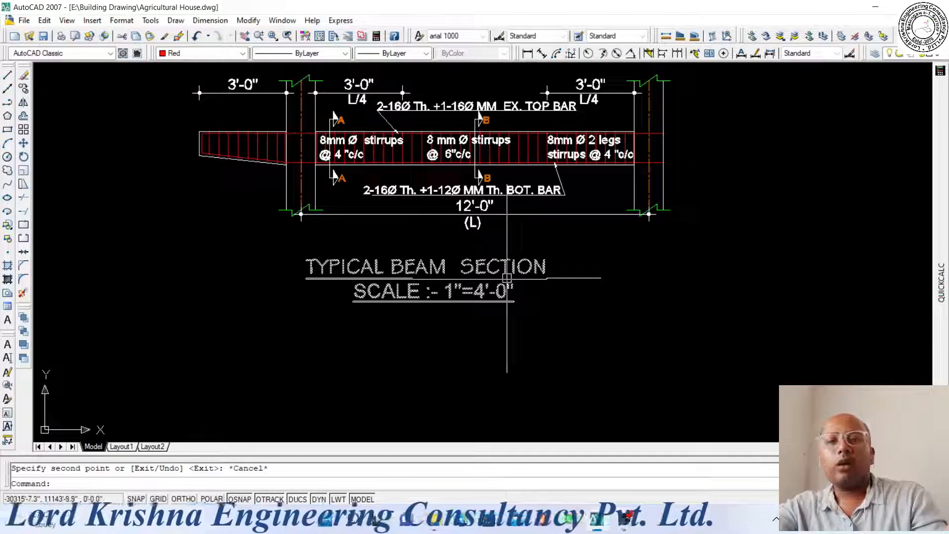
pyautogui.scroll(-4, 507, 277)
pyautogui.scroll(5, 483, 220)
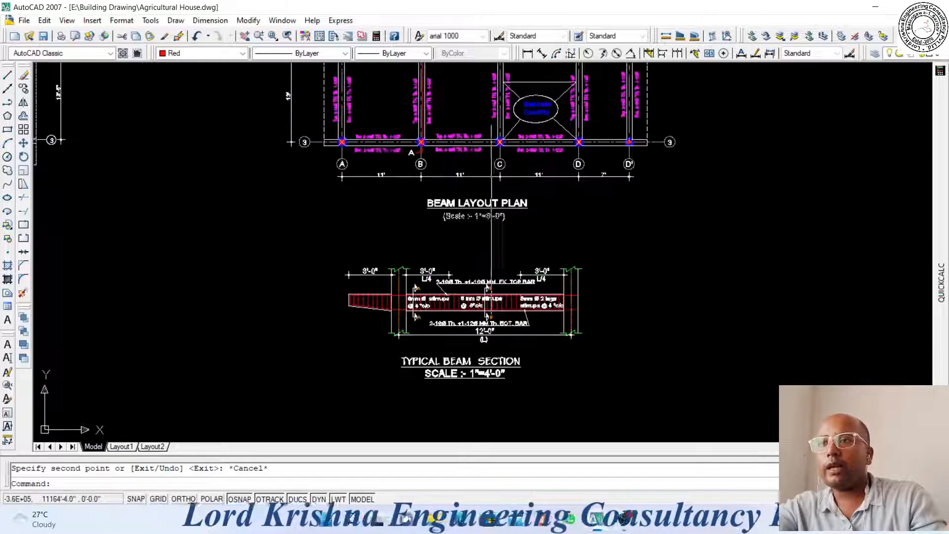
pyautogui.scroll(2, 483, 219)
pyautogui.scroll(-3, 479, 237)
pyautogui.scroll(2, 476, 246)
pyautogui.scroll(-2, 476, 246)
pyautogui.scroll(-2, 472, 244)
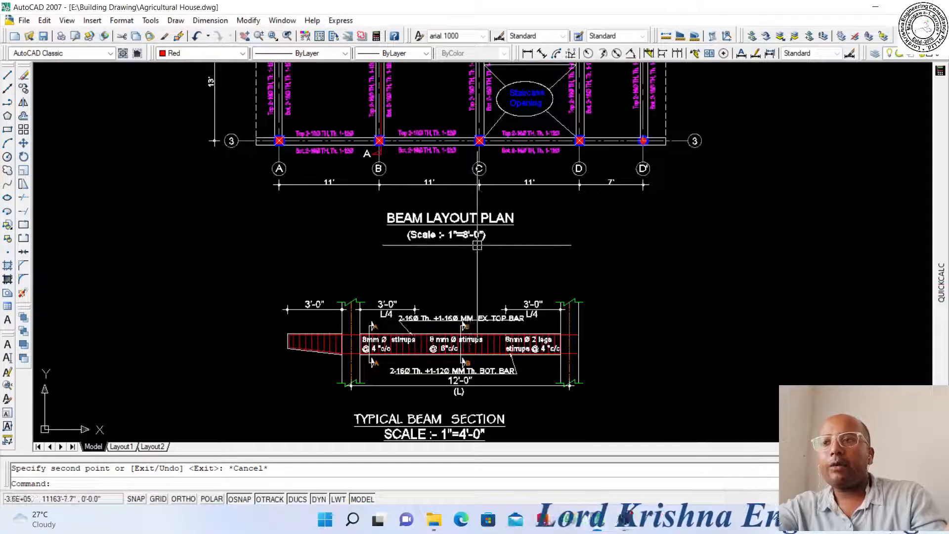
pyautogui.scroll(3, 467, 240)
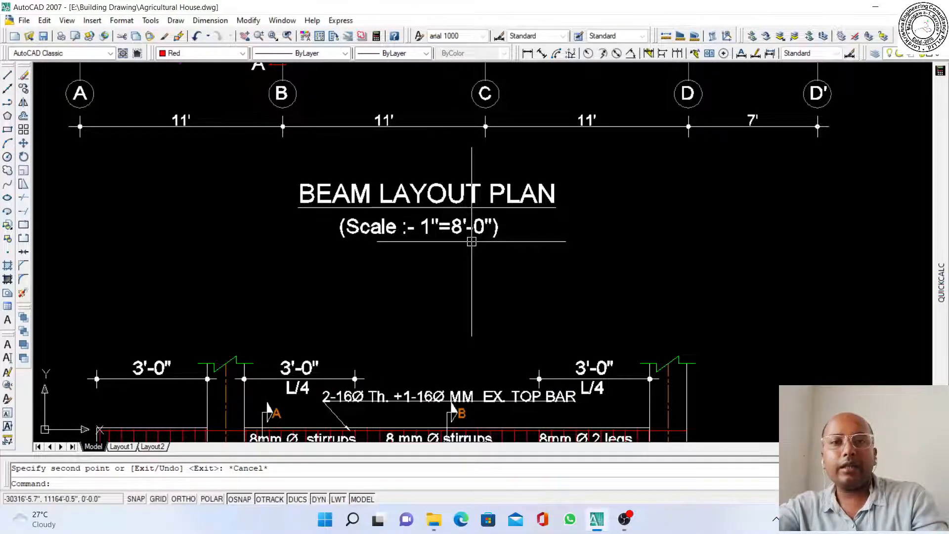
pyautogui.scroll(-2, 478, 241)
pyautogui.scroll(-2, 524, 237)
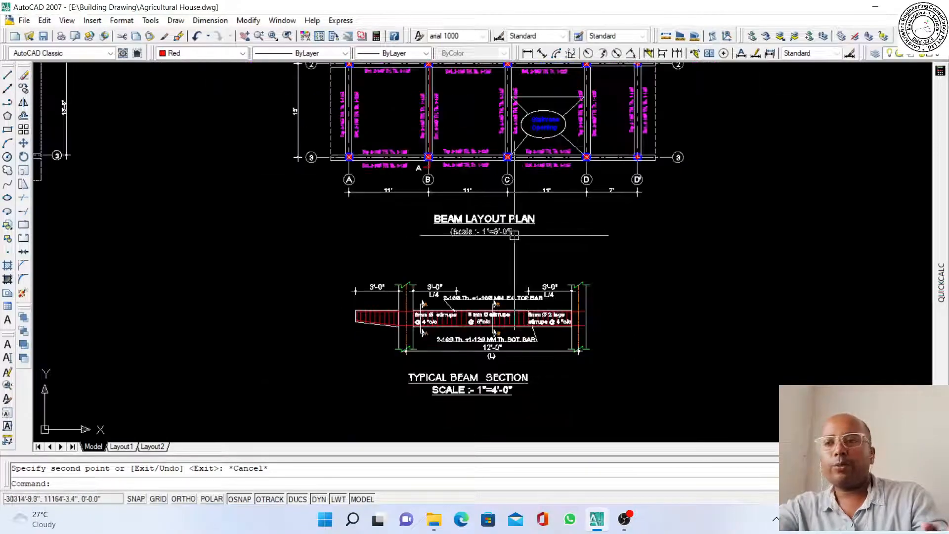
pyautogui.scroll(-3, 465, 213)
pyautogui.scroll(3, 468, 240)
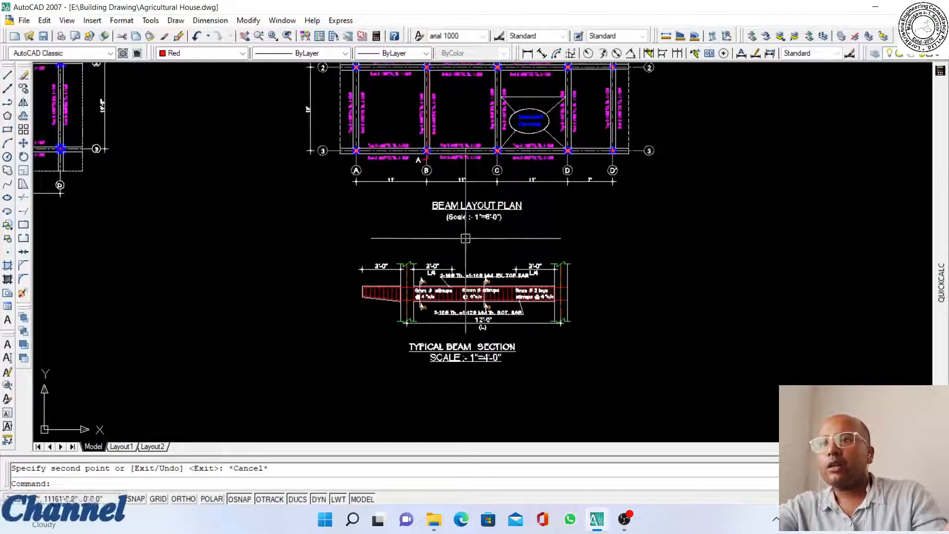
# Trace section line A-A along grid B through the beam layout plan and compare it with the typical beam section
pyautogui.moveTo(396, 208); pyautogui.dragTo(440, 338, button='middle')
pyautogui.scroll(2, 478, 154)
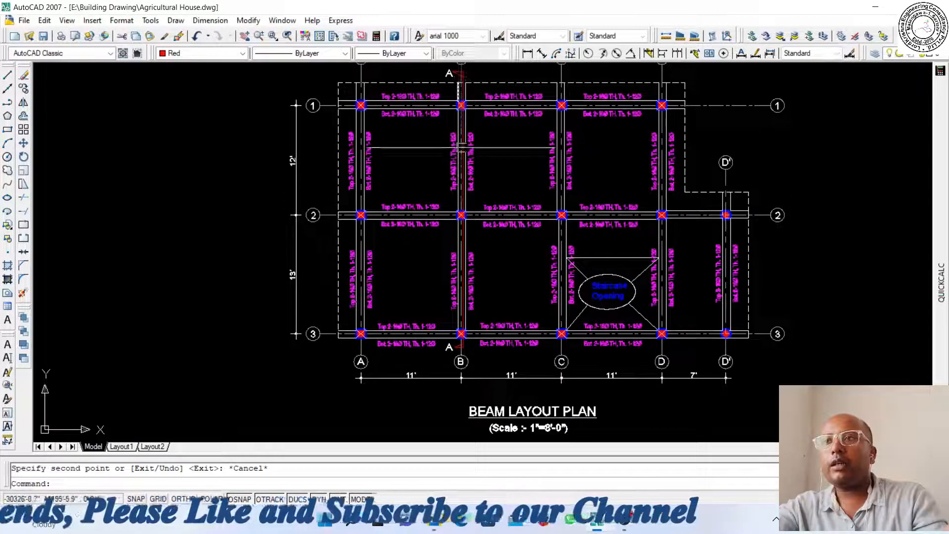
pyautogui.scroll(4, 455, 95)
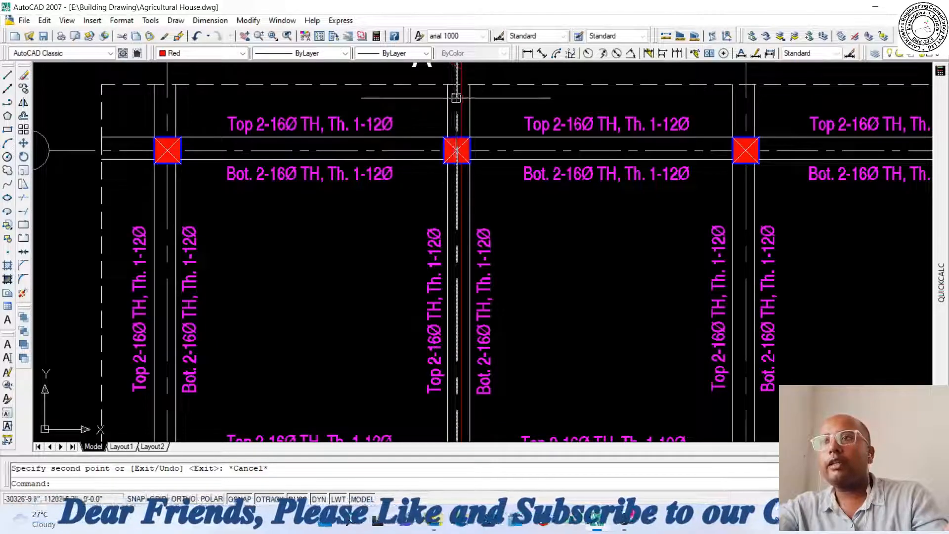
pyautogui.scroll(-4, 452, 74)
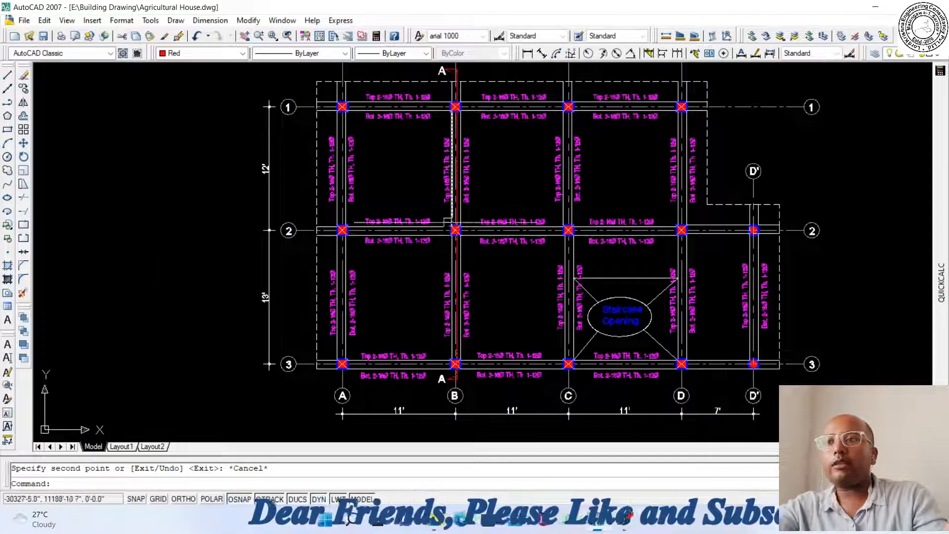
pyautogui.scroll(-1, 450, 218)
pyautogui.scroll(-3, 496, 297)
pyautogui.scroll(4, 496, 296)
pyautogui.scroll(3, 437, 216)
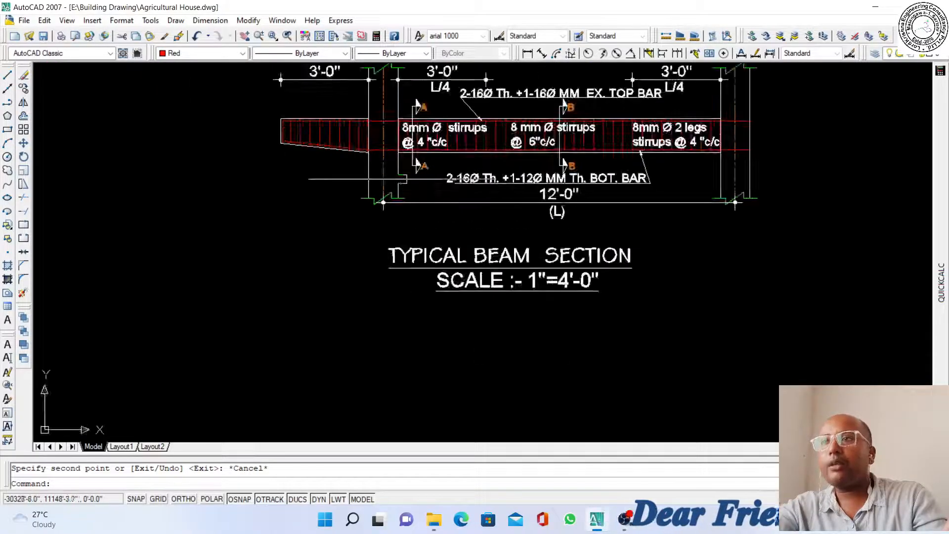
pyautogui.scroll(-2, 408, 105)
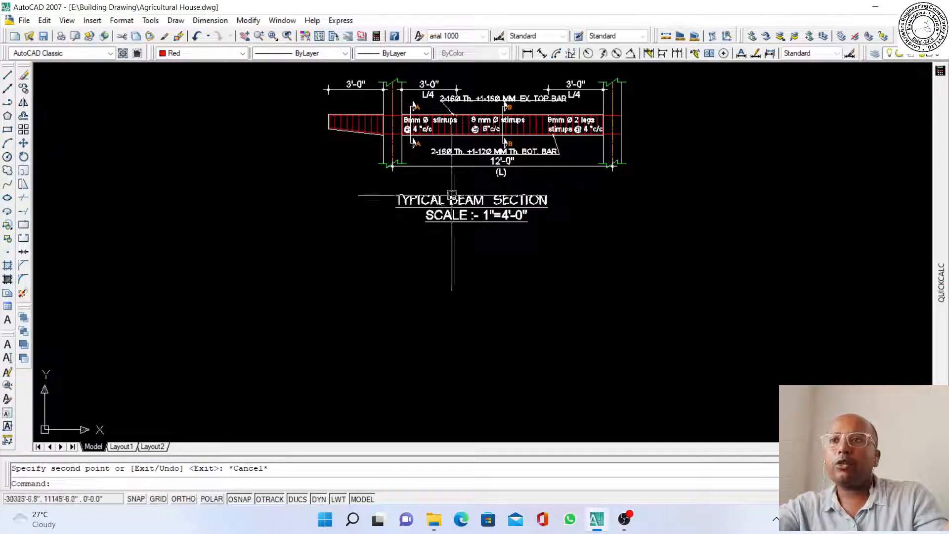
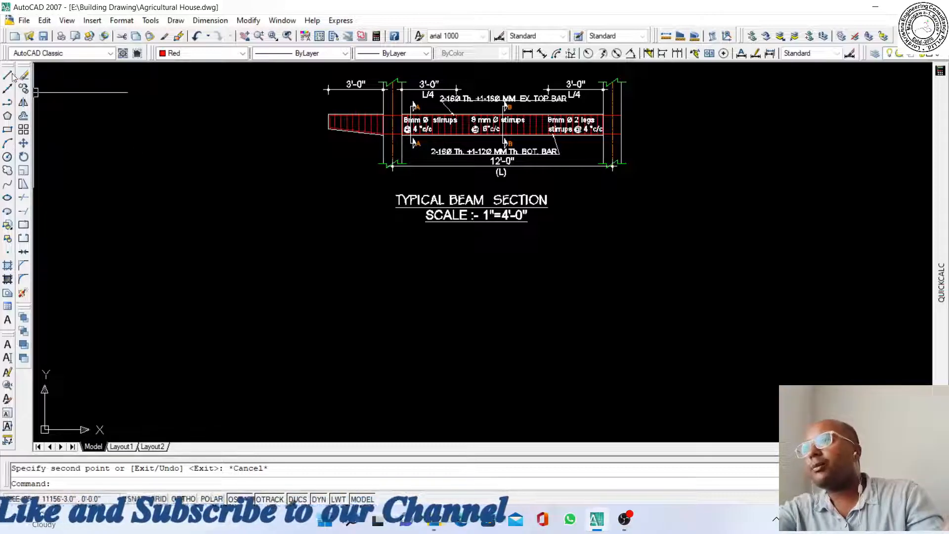
# Set the current colour to ByLayer and draw a vertical line about 7' long below the Typical Beam Section title, with Ortho on
pyautogui.click(243, 53)
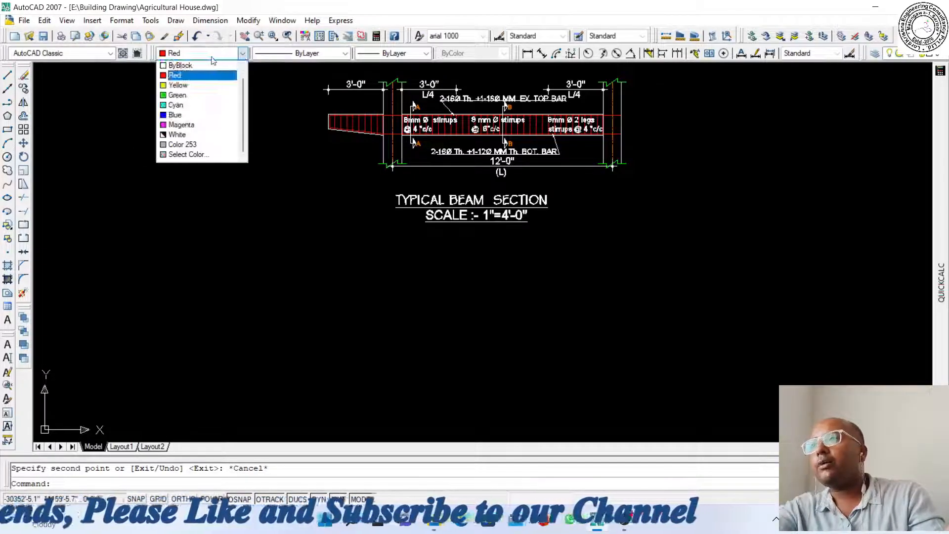
pyautogui.scroll(1, 198, 73)
pyautogui.click(188, 66)
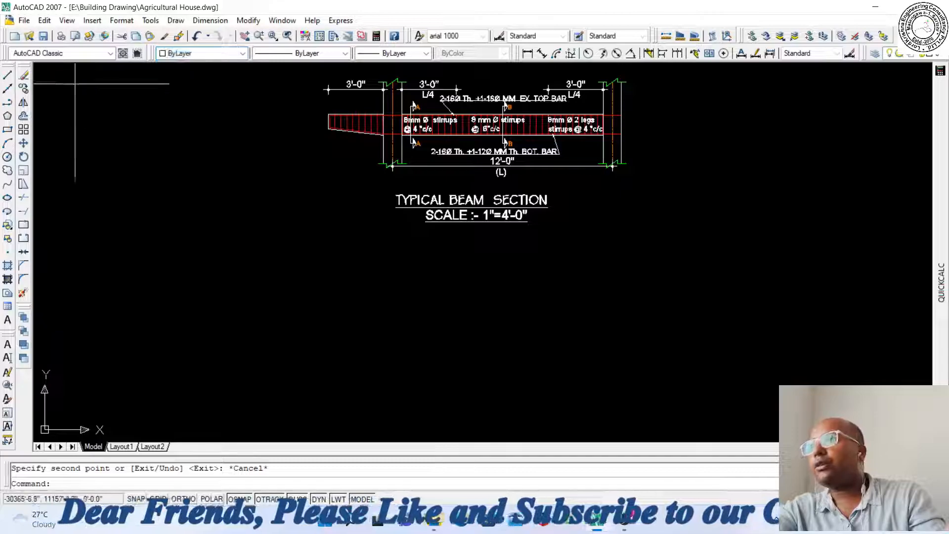
pyautogui.click(7, 75)
pyautogui.click(398, 268)
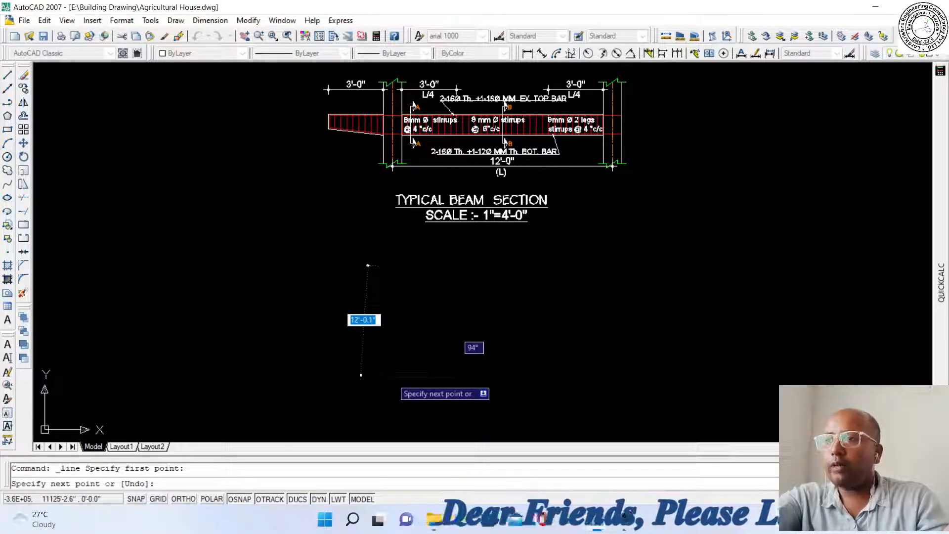
pyautogui.press('F8')
pyautogui.scroll(2, 399, 330)
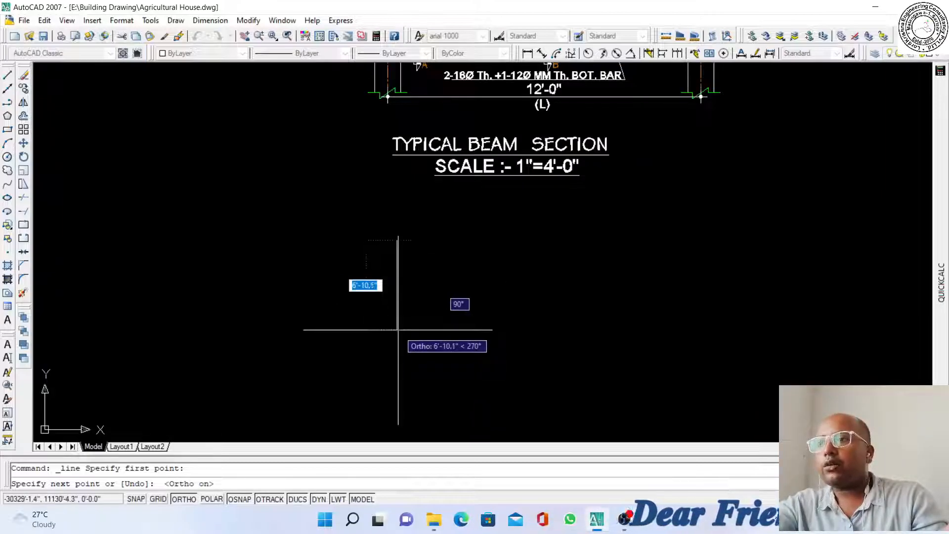
pyautogui.click(397, 332)
pyautogui.press('Escape')
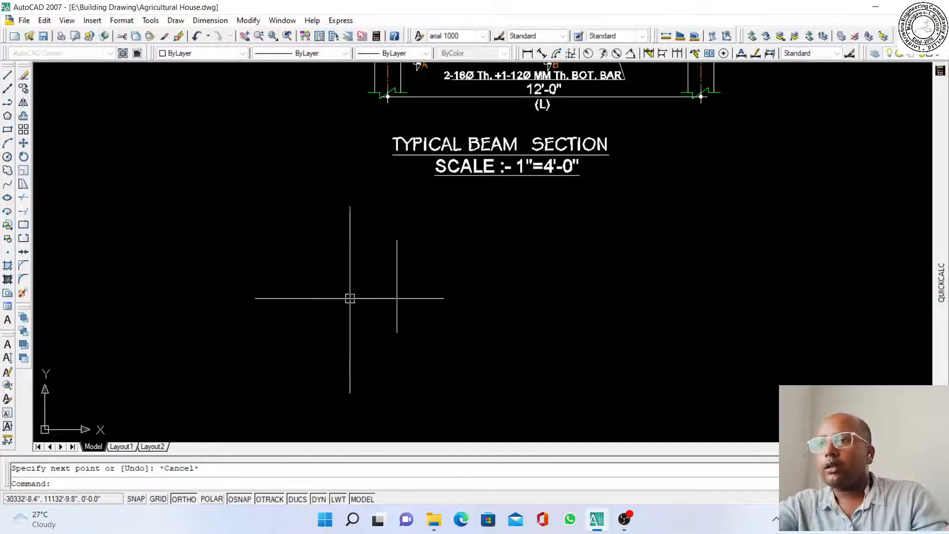
# Offset the vertical line 6" to each side to form the first column's faces
pyautogui.scroll(1, 399, 301)
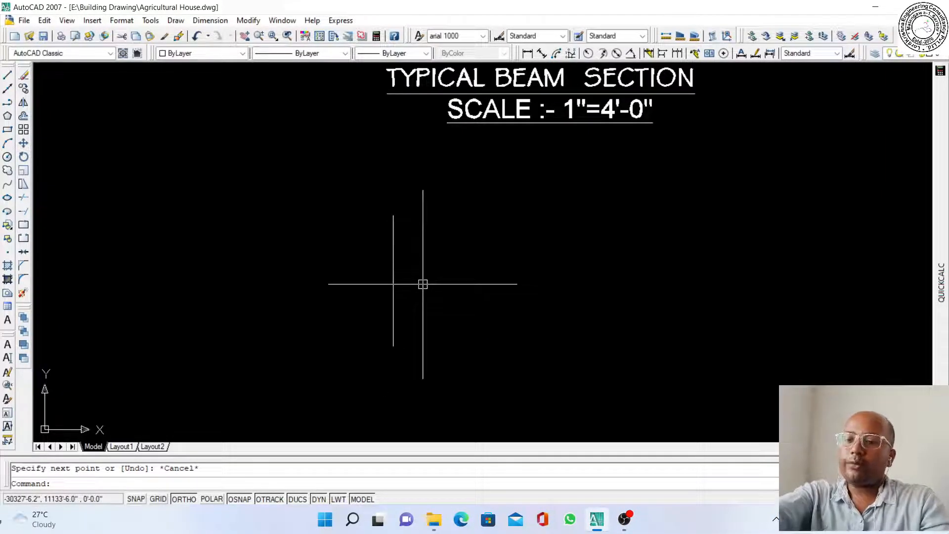
pyautogui.press('Return')
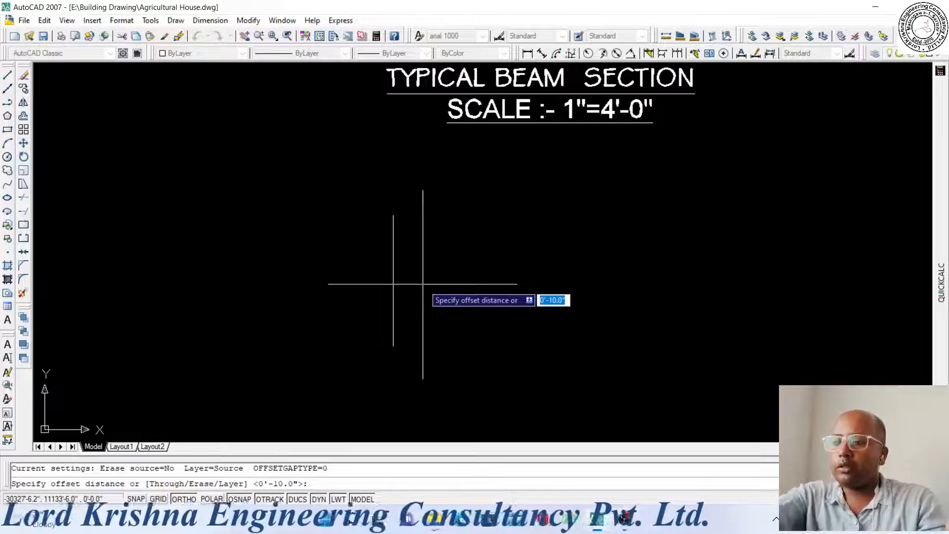
pyautogui.write('6"')
pyautogui.press('Return')
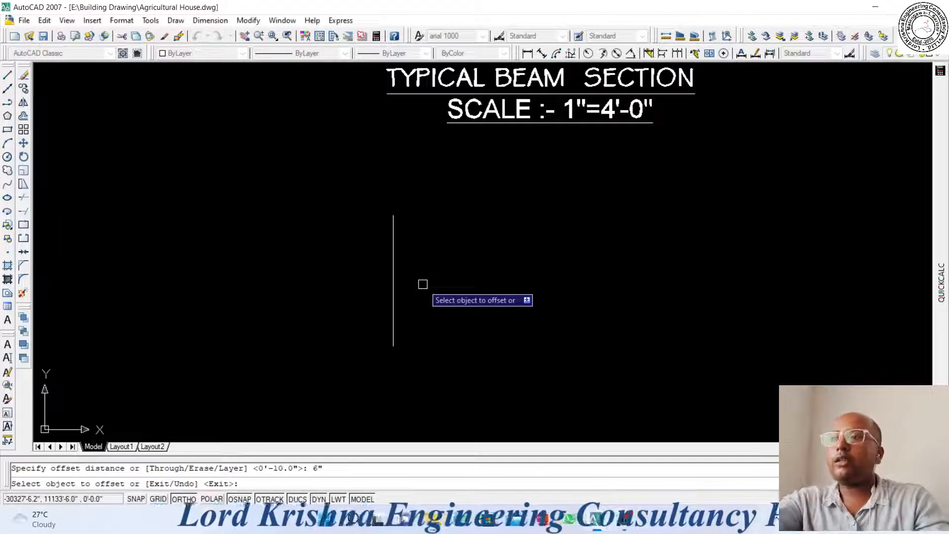
pyautogui.click(393, 265)
pyautogui.click(445, 279)
pyautogui.click(393, 271)
pyautogui.click(341, 279)
pyautogui.scroll(-3, 352, 253)
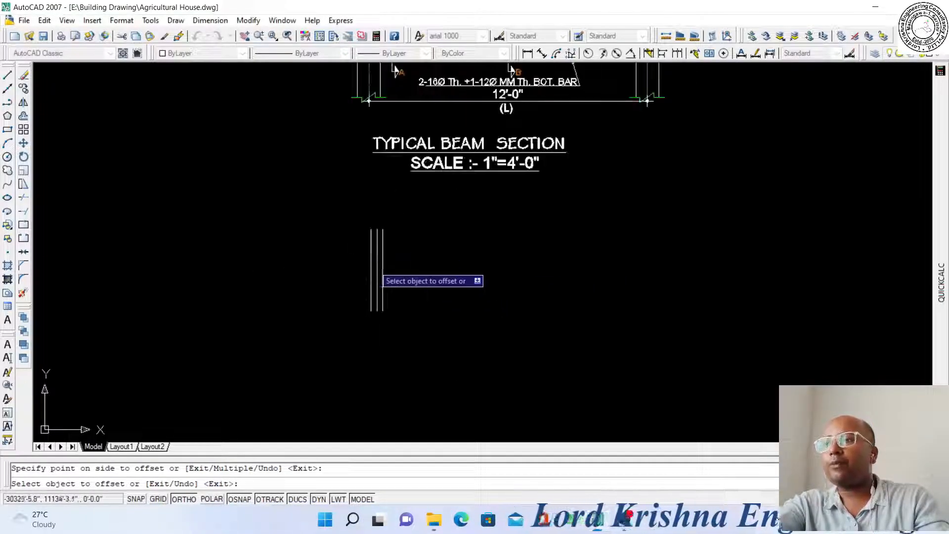
pyautogui.press('Escape')
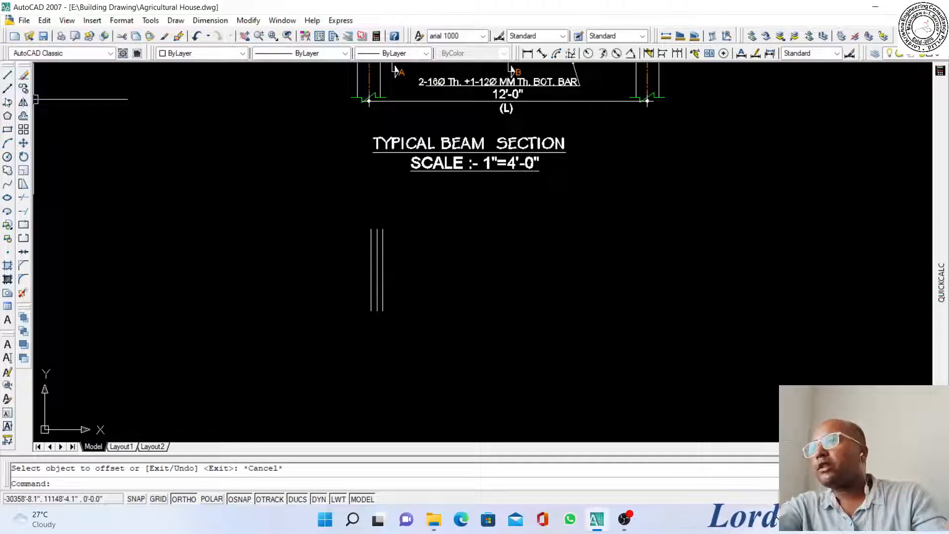
# Draw a 13' horizontal line from the midpoint of the column's centre line, matching the spacing between grids 3 and 2
pyautogui.scroll(-5, 416, 306)
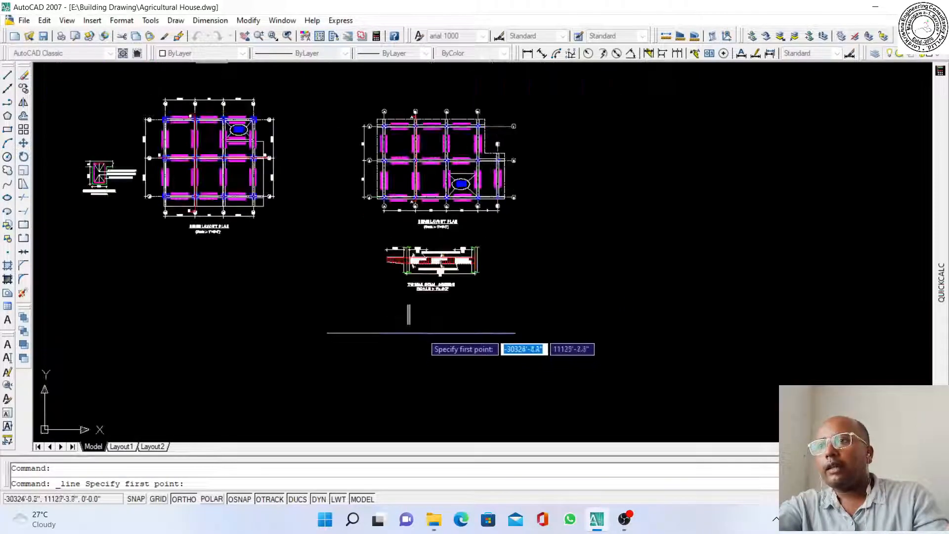
pyautogui.scroll(8, 414, 137)
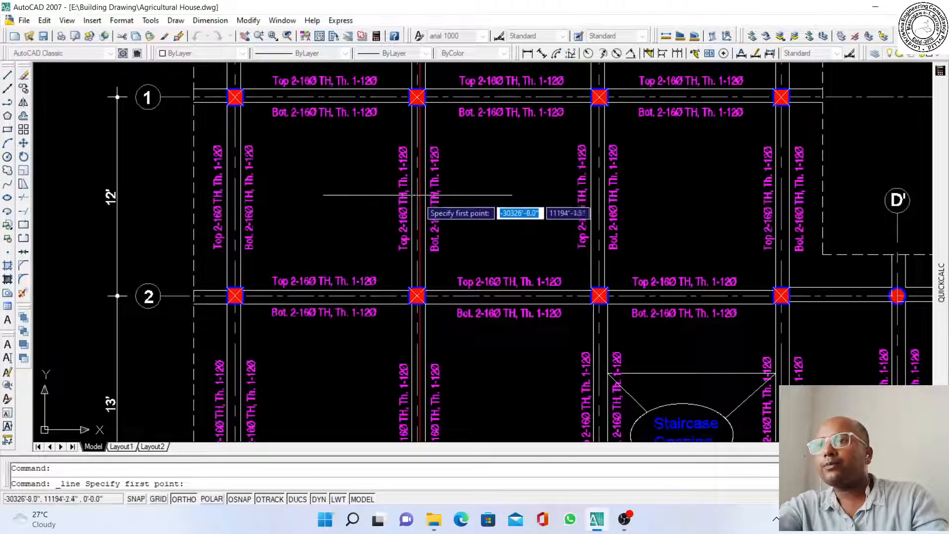
pyautogui.scroll(-2, 415, 250)
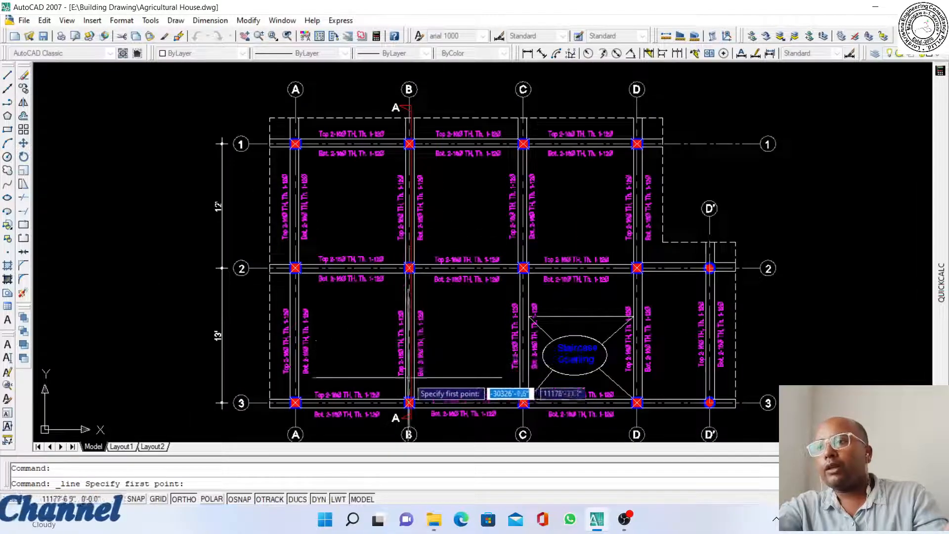
pyautogui.scroll(-1, 407, 320)
pyautogui.scroll(2, 417, 297)
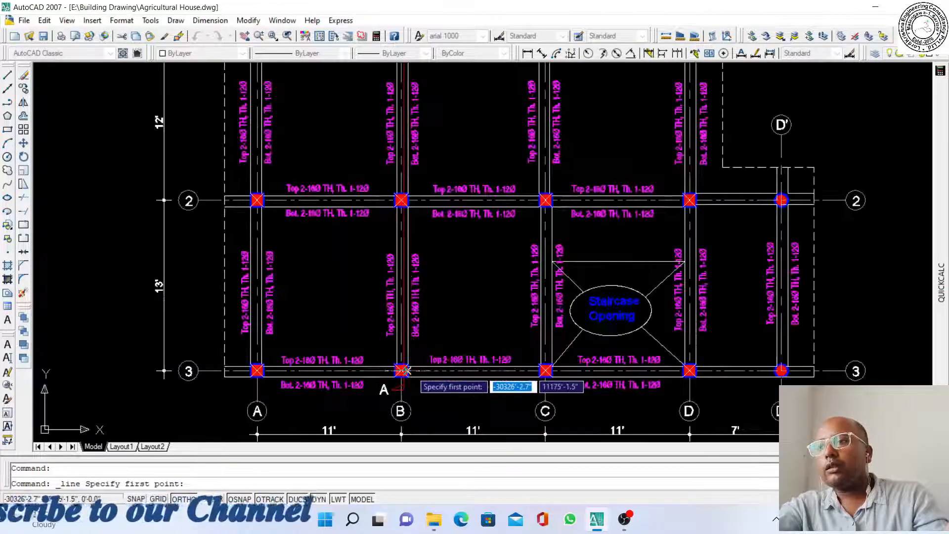
pyautogui.scroll(-2, 423, 286)
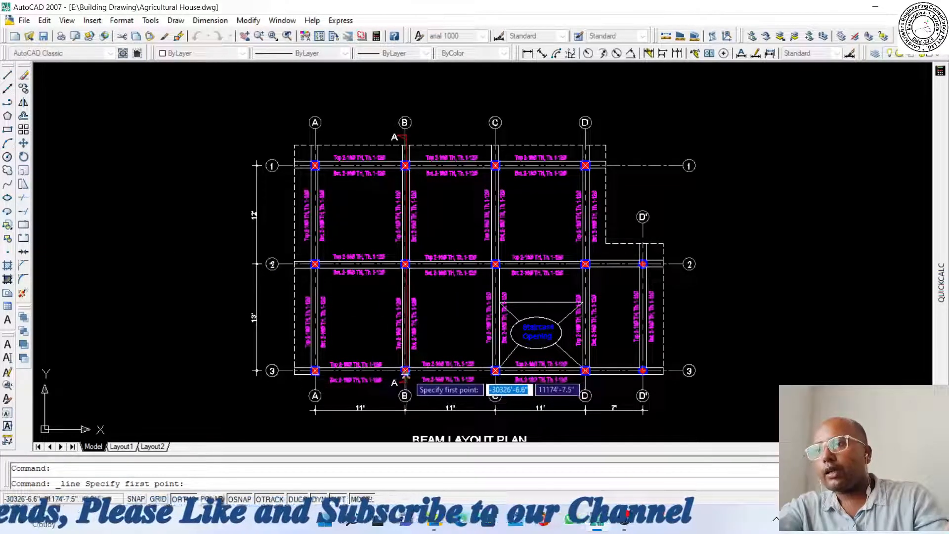
pyautogui.scroll(3, 410, 374)
pyautogui.scroll(-3, 404, 321)
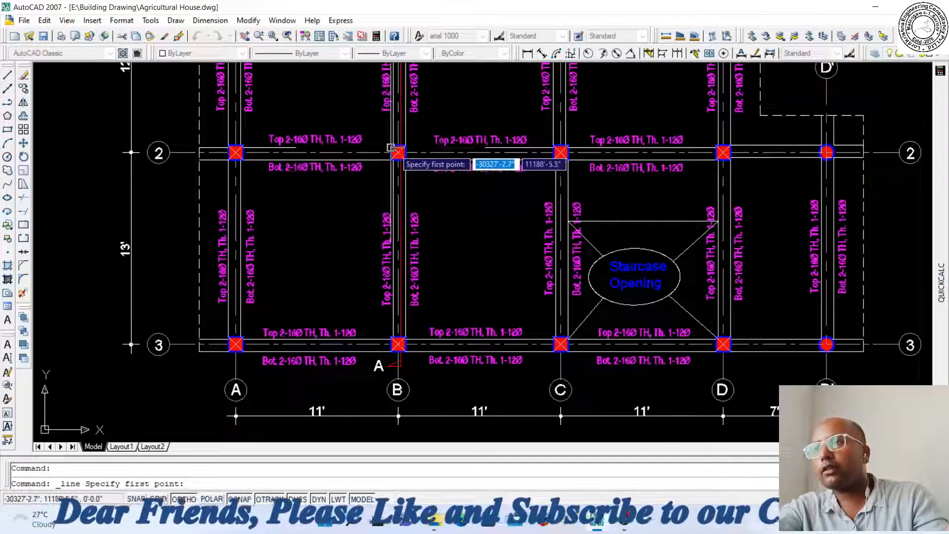
pyautogui.scroll(-2, 405, 149)
pyautogui.scroll(5, 364, 327)
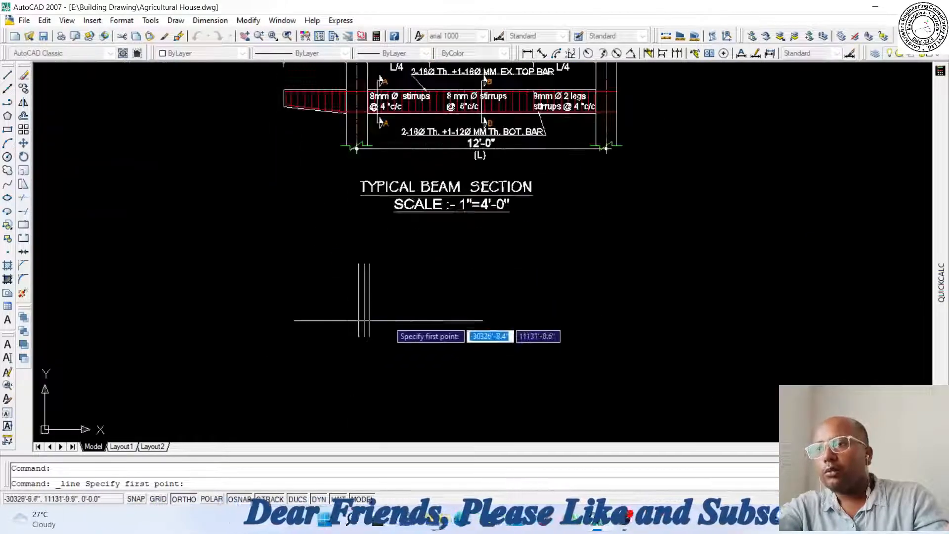
pyautogui.click(319, 267)
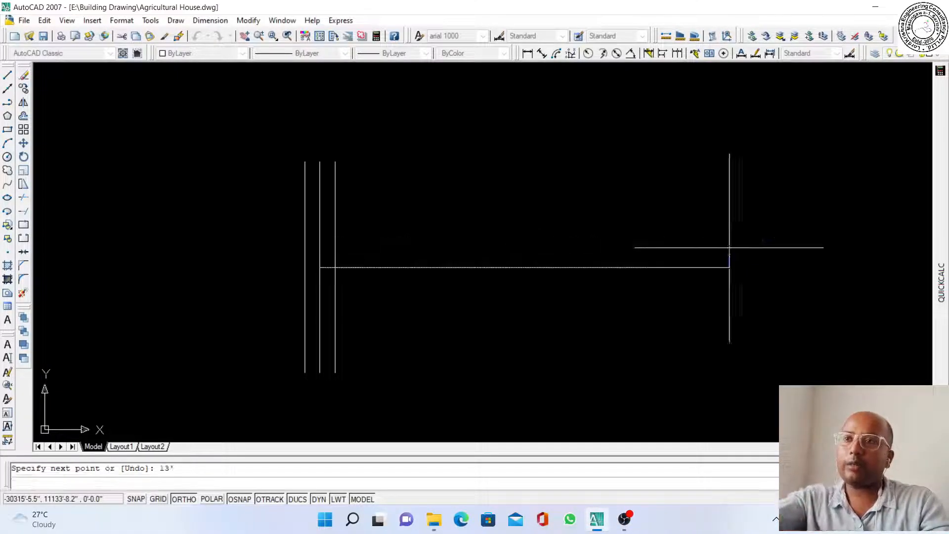
pyautogui.scroll(-2, 569, 231)
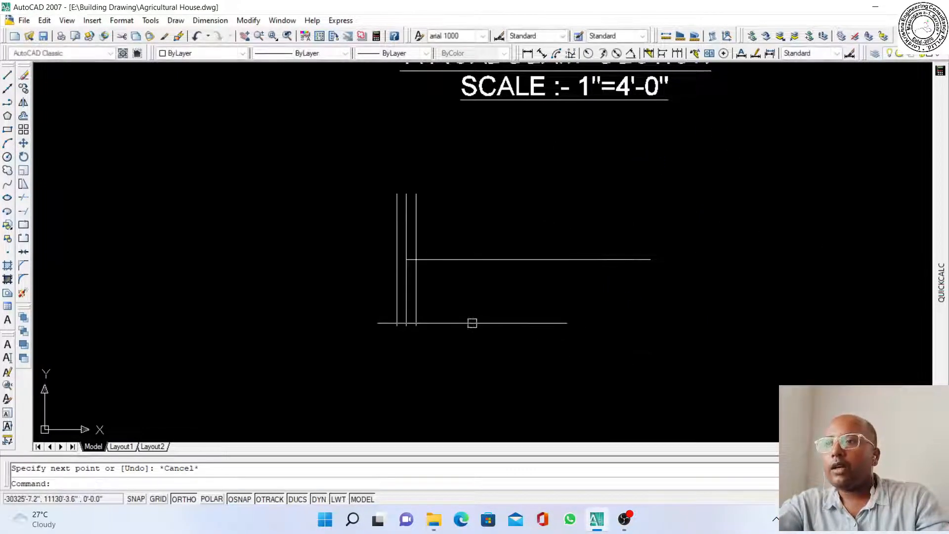
# Copy the three column lines from the start of the 13' line to its far end
pyautogui.click(23, 89)
pyautogui.scroll(2, 373, 237)
pyautogui.click(396, 256)
pyautogui.scroll(-2, 572, 258)
pyautogui.scroll(2, 577, 261)
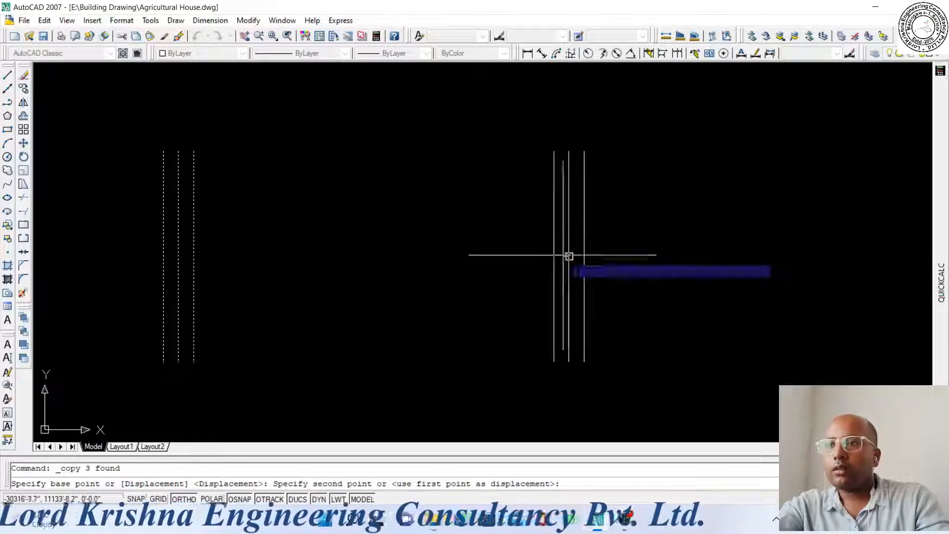
pyautogui.click(572, 256)
pyautogui.press('Escape')
pyautogui.scroll(-2, 489, 278)
pyautogui.scroll(1, 550, 280)
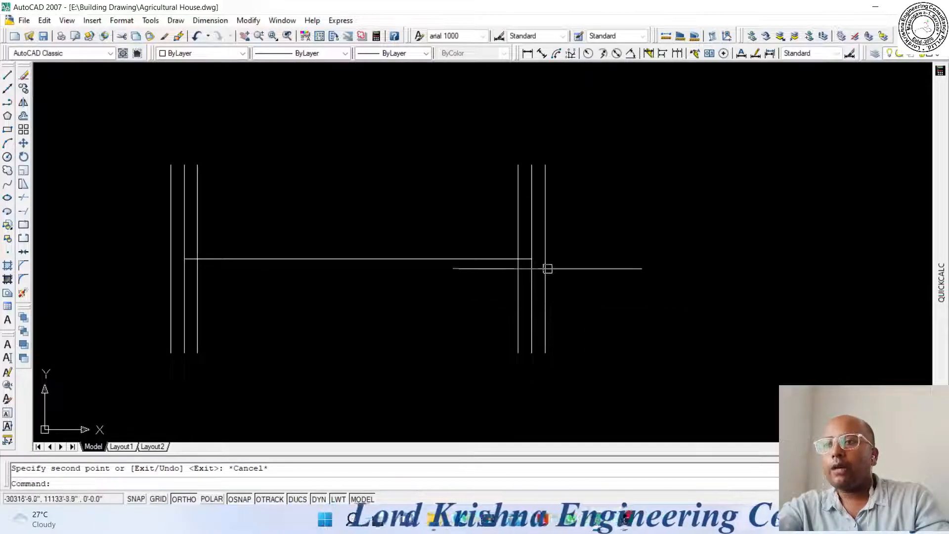
# Check the spacing between grids 1 and 2 on the beam layout plan
pyautogui.scroll(-6, 504, 319)
pyautogui.scroll(1, 417, 166)
pyautogui.scroll(-2, 375, 163)
pyautogui.scroll(4, 375, 149)
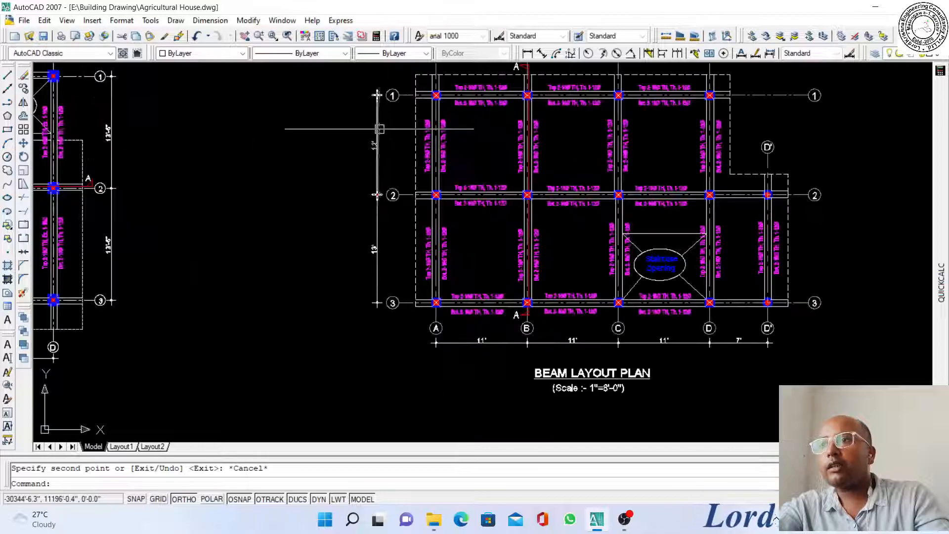
pyautogui.scroll(4, 382, 138)
pyautogui.scroll(-5, 366, 317)
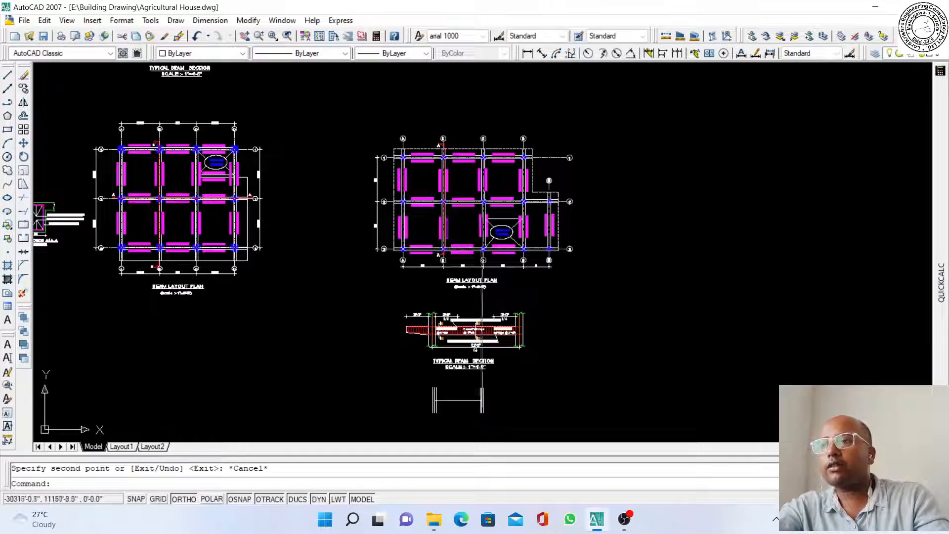
# Draw a 12' horizontal line from the midpoint of the second column's centre line, matching the spacing between grids 1 and 2
pyautogui.click(7, 75)
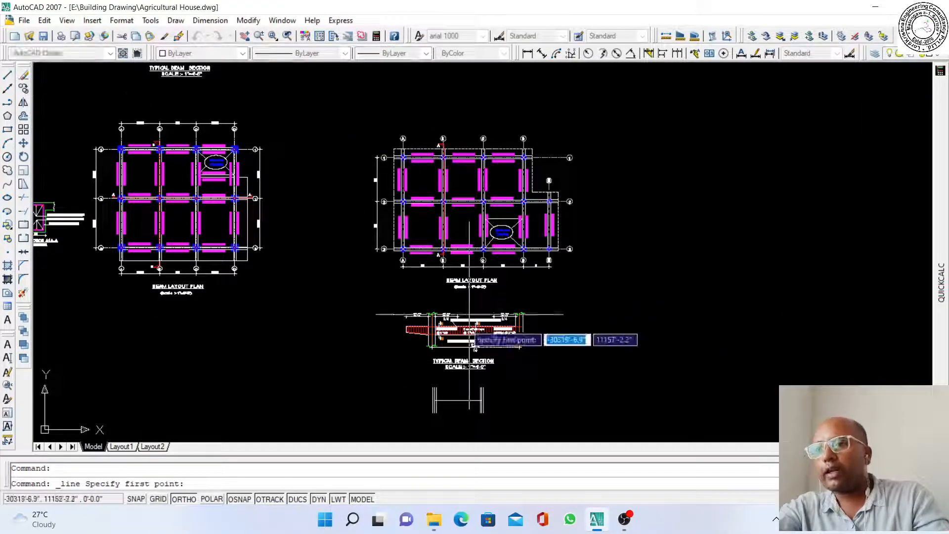
pyautogui.scroll(6, 475, 401)
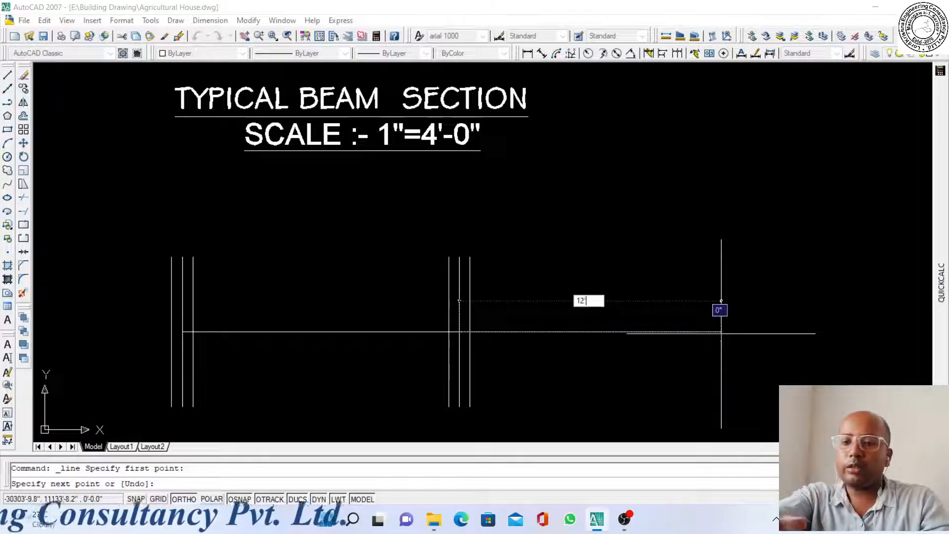
pyautogui.press('Escape')
# Copy the second column's three vertical lines from its centre to the far end of the 12' line
pyautogui.click(517, 398)
pyautogui.click(334, 362)
pyautogui.click(23, 89)
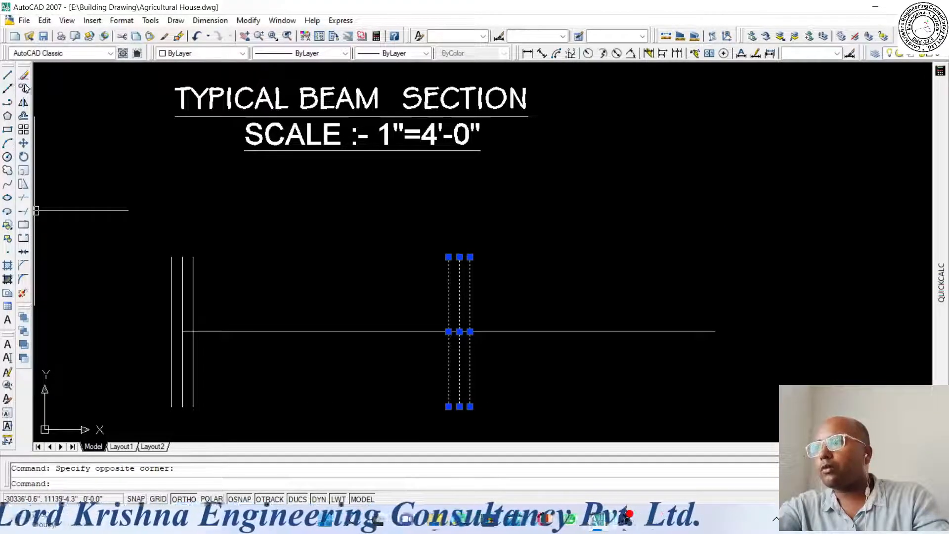
pyautogui.click(459, 335)
pyautogui.scroll(-2, 459, 335)
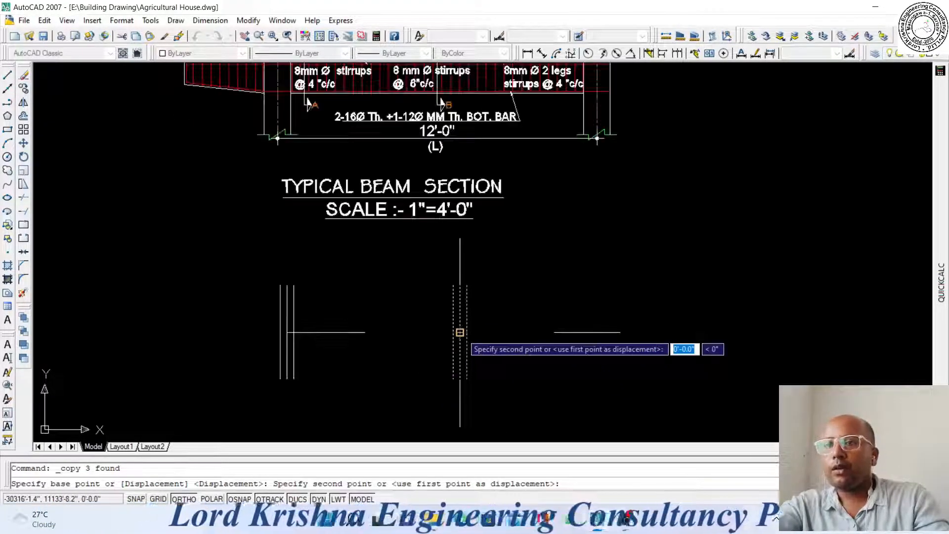
pyautogui.click(619, 332)
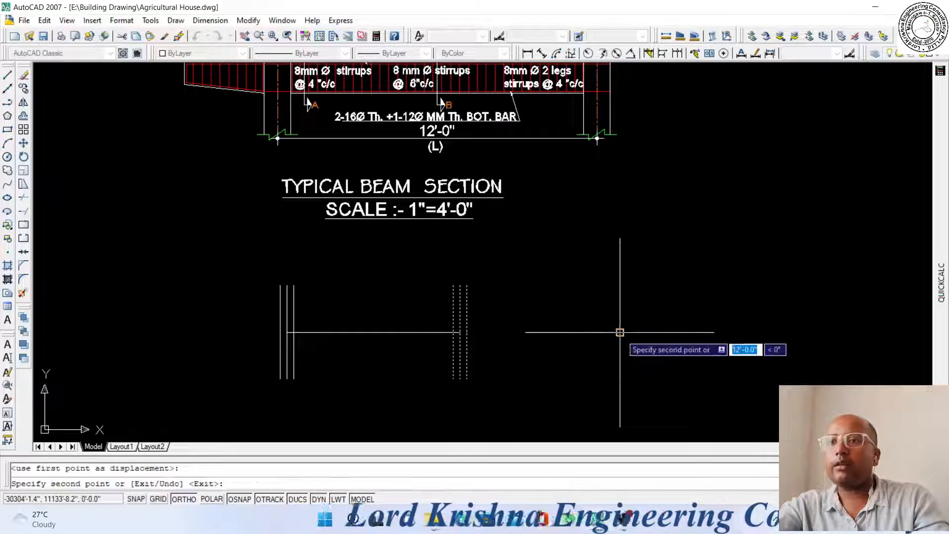
pyautogui.press('Escape')
# Measure the overhang from the column's outer face at grids B and 1 to the dashed edge with a temporary linear dimension, and erase it
pyautogui.scroll(-6, 598, 332)
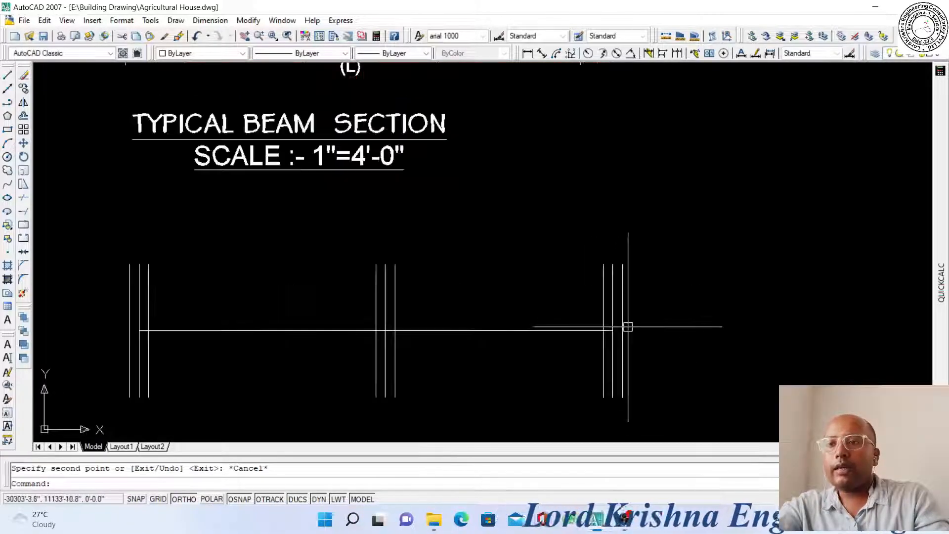
pyautogui.scroll(6, 492, 157)
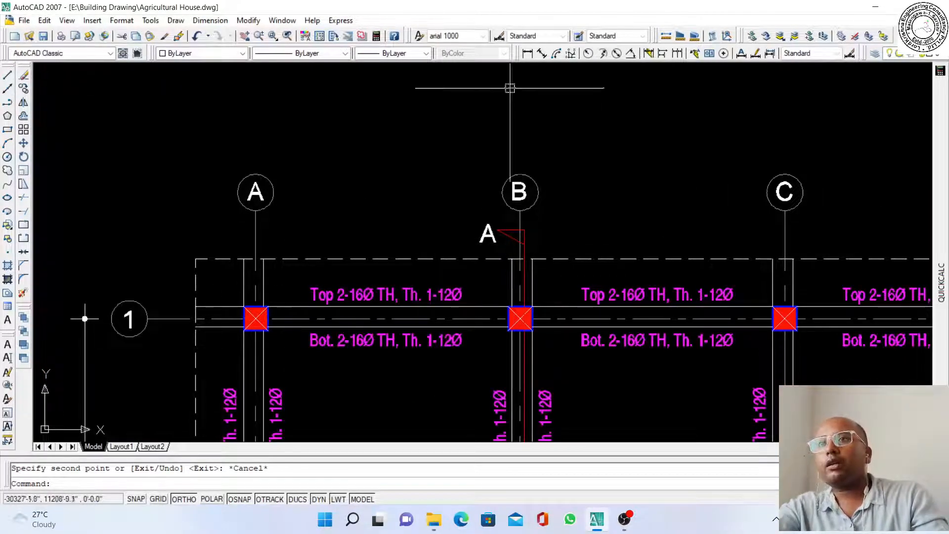
pyautogui.click(528, 54)
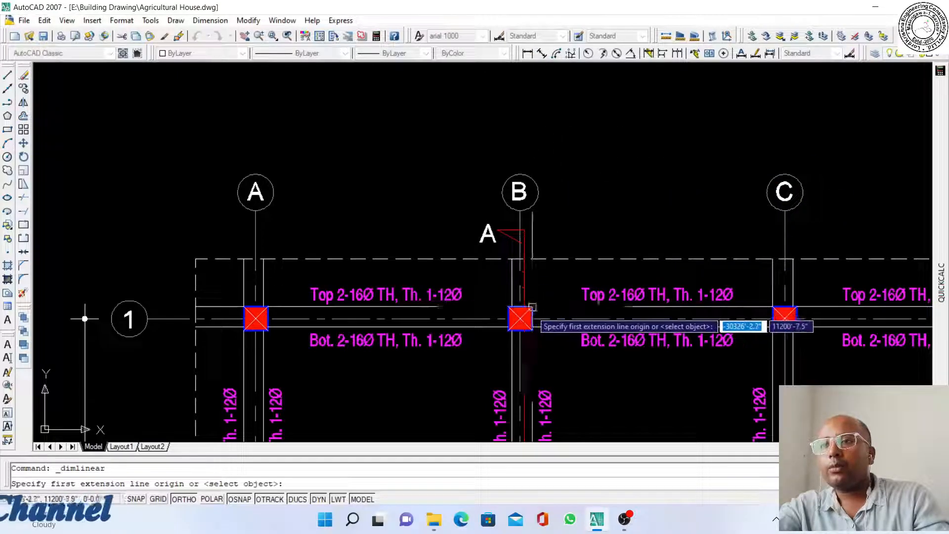
pyautogui.click(530, 259)
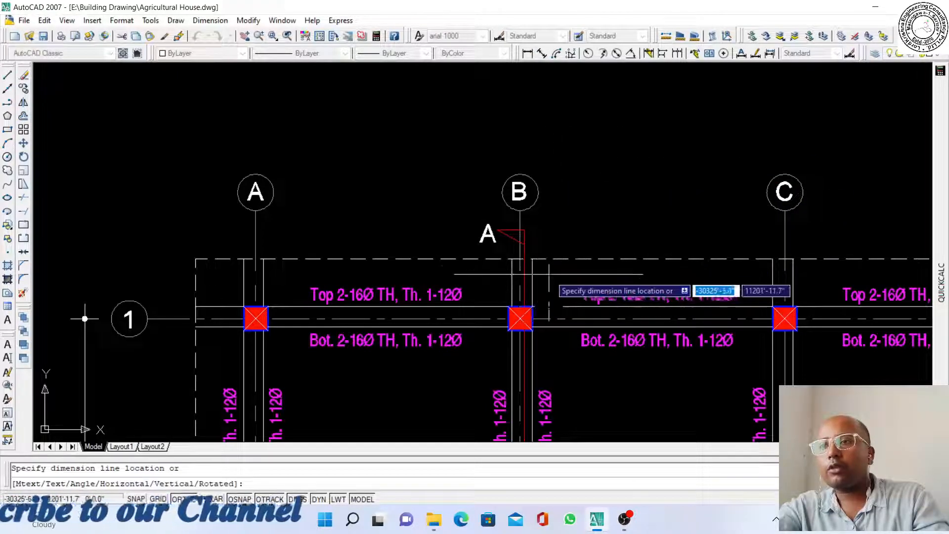
pyautogui.click(555, 291)
pyautogui.scroll(2, 559, 293)
pyautogui.click(542, 277)
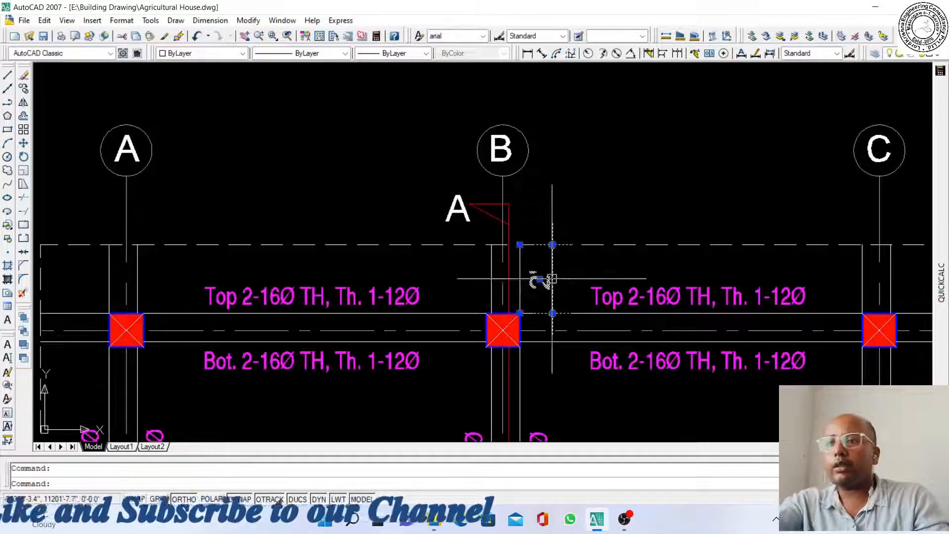
pyautogui.press('Delete')
# Draw a 2.5' horizontal line outward from the midpoint of the third column's centre line for the overhang
pyautogui.scroll(-5, 378, 275)
pyautogui.scroll(-4, 379, 275)
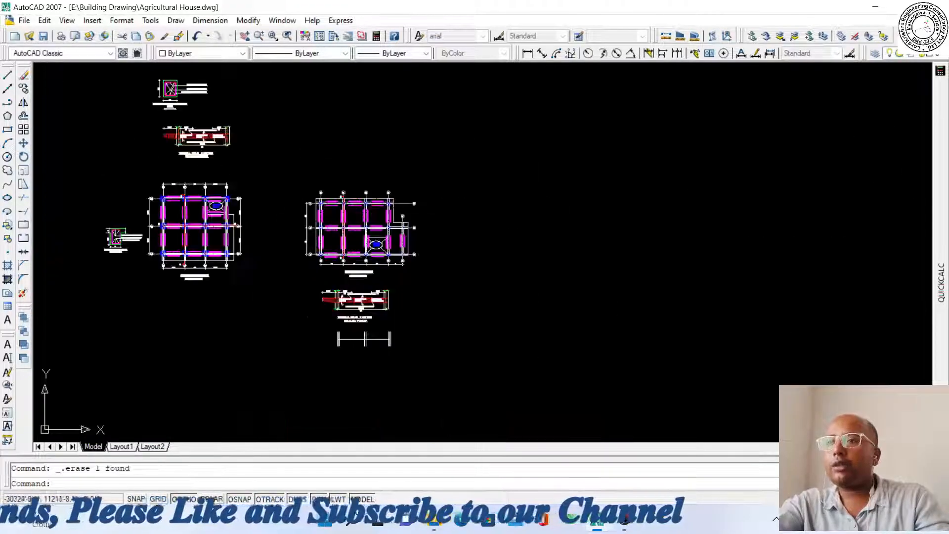
pyautogui.scroll(6, 418, 318)
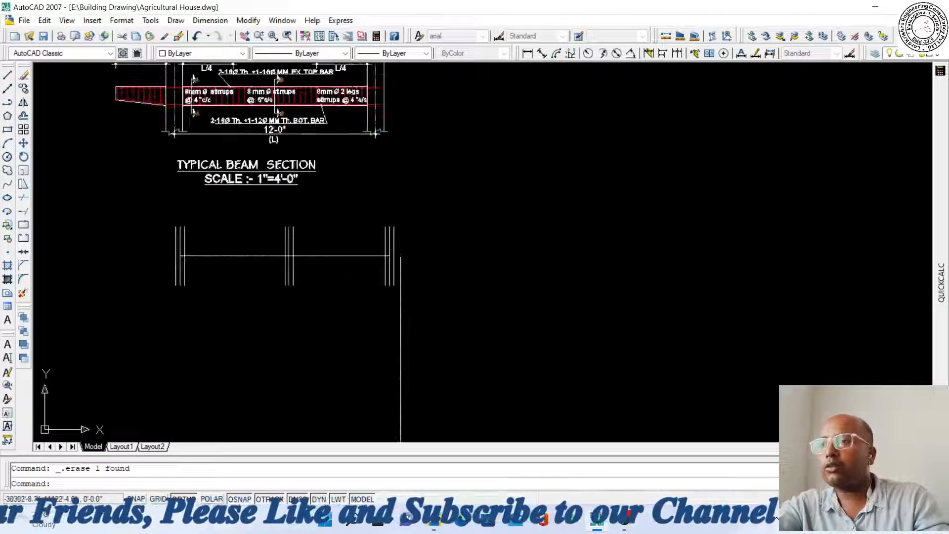
pyautogui.click(7, 75)
pyautogui.scroll(-2, 439, 217)
pyautogui.scroll(6, 409, 238)
pyautogui.scroll(2, 402, 238)
pyautogui.click(395, 238)
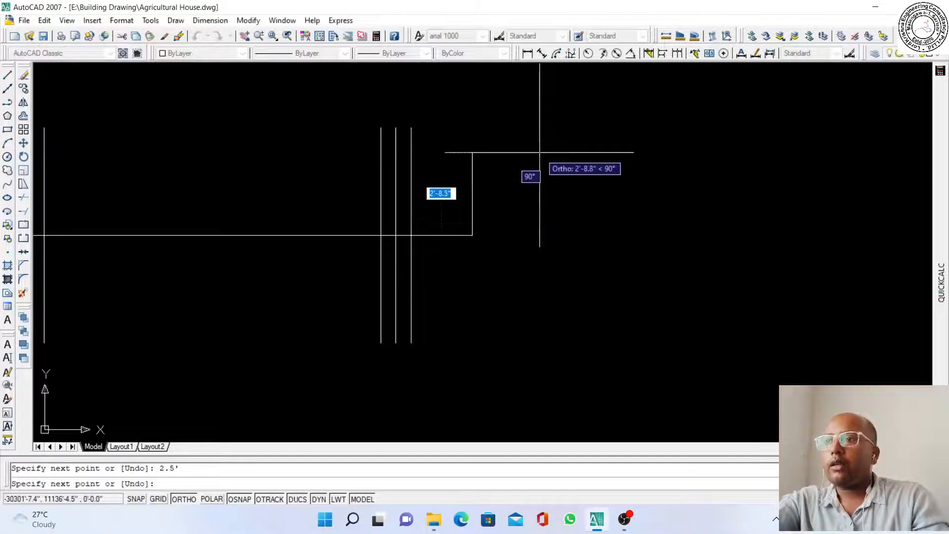
# Measure the overhang from the third column's outer face to the line's end with a temporary dimension, and erase it
pyautogui.click(527, 53)
pyautogui.scroll(3, 397, 230)
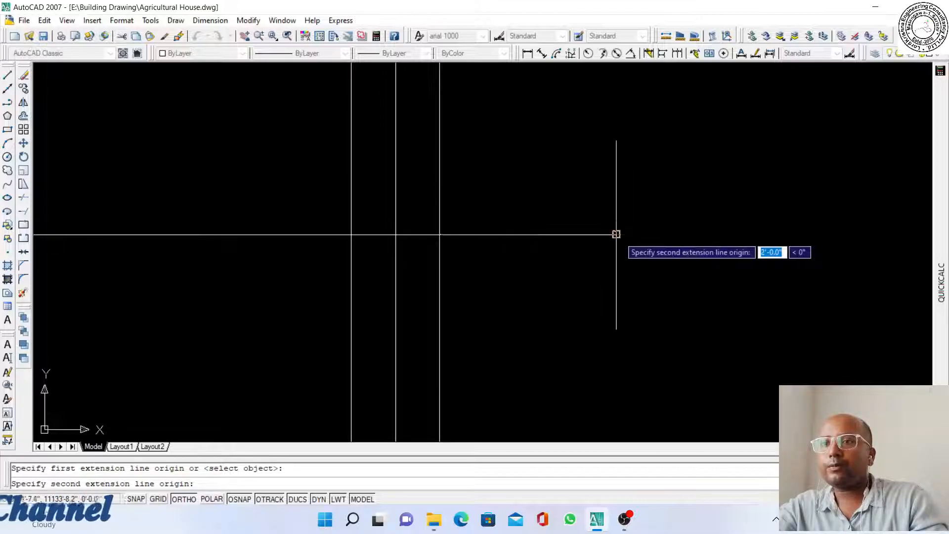
pyautogui.click(617, 309)
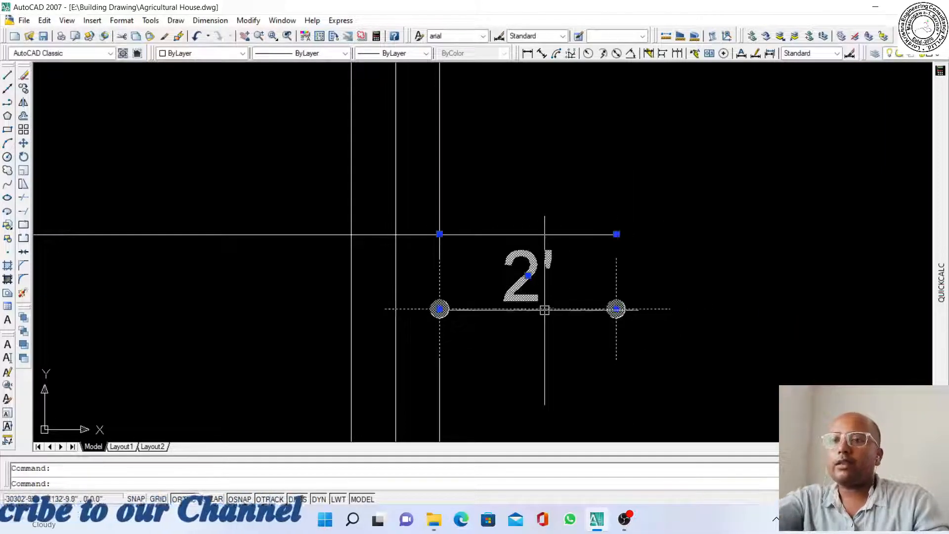
pyautogui.press('Delete')
# Offset the three horizontal lines of the new section 6" upward to form the beam's top edge
pyautogui.scroll(-6, 705, 276)
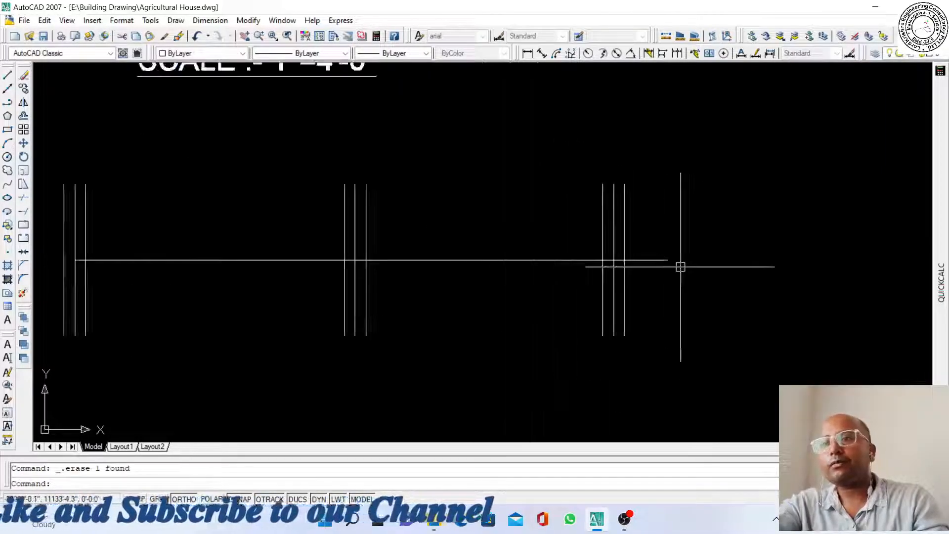
pyautogui.scroll(-5, 425, 272)
pyautogui.scroll(6, 449, 233)
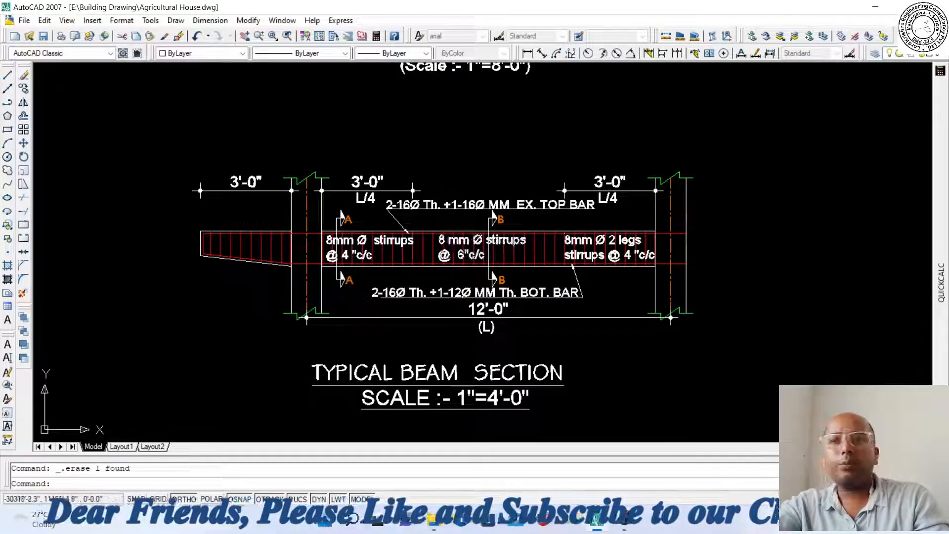
pyautogui.scroll(3, 434, 277)
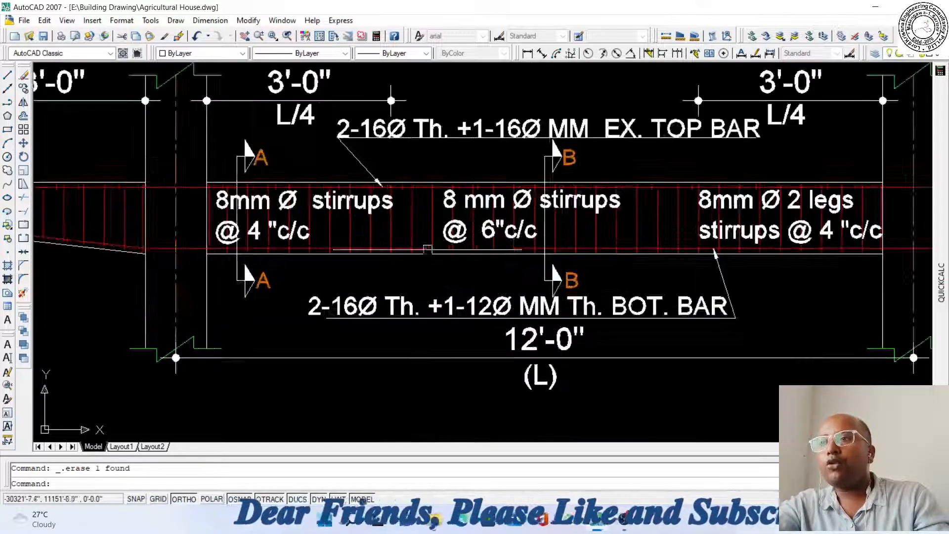
pyautogui.scroll(-5, 415, 194)
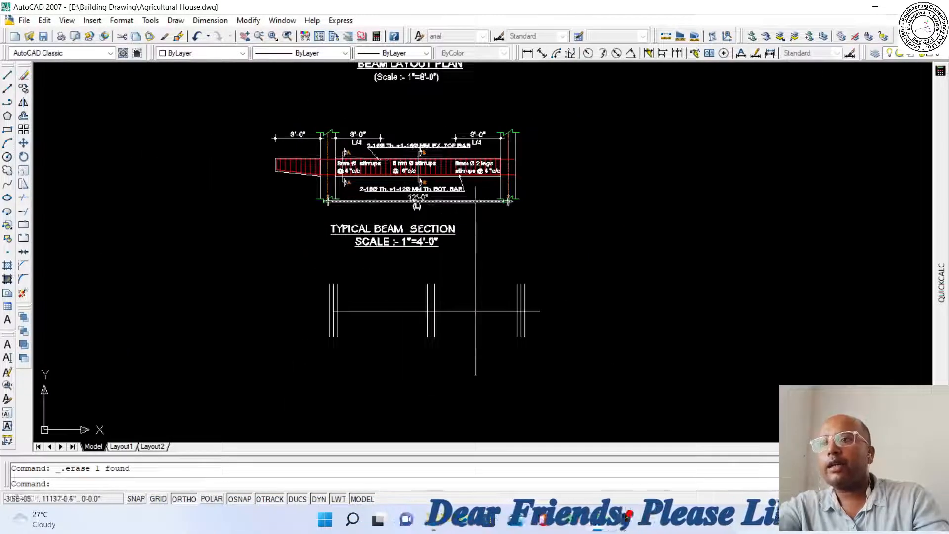
pyautogui.scroll(5, 406, 331)
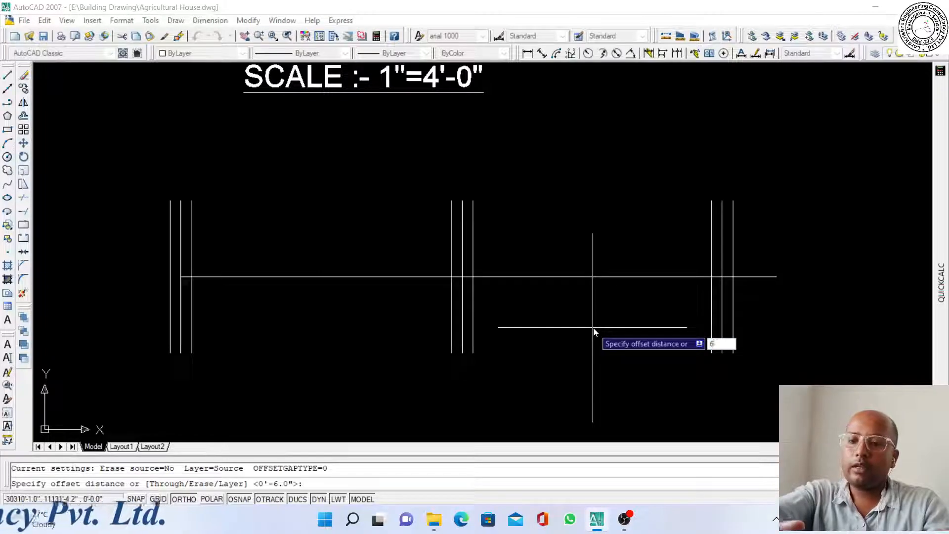
pyautogui.click(390, 276)
pyautogui.click(382, 246)
pyautogui.click(536, 276)
pyautogui.click(642, 257)
pyautogui.click(748, 278)
pyautogui.click(749, 258)
# Offset the same three horizontal centre lines 6" downward to form the beam's bottom edge
pyautogui.click(313, 274)
pyautogui.click(315, 311)
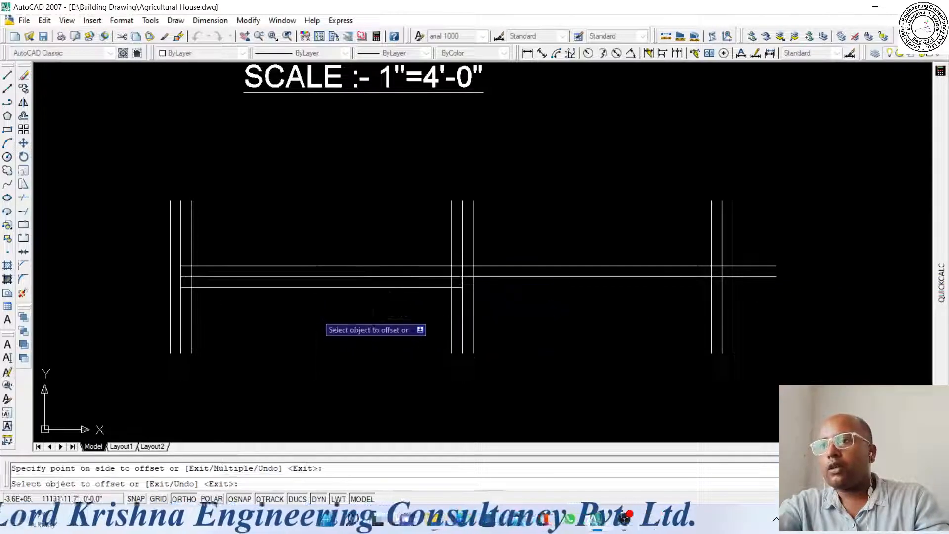
pyautogui.click(564, 277)
pyautogui.click(686, 295)
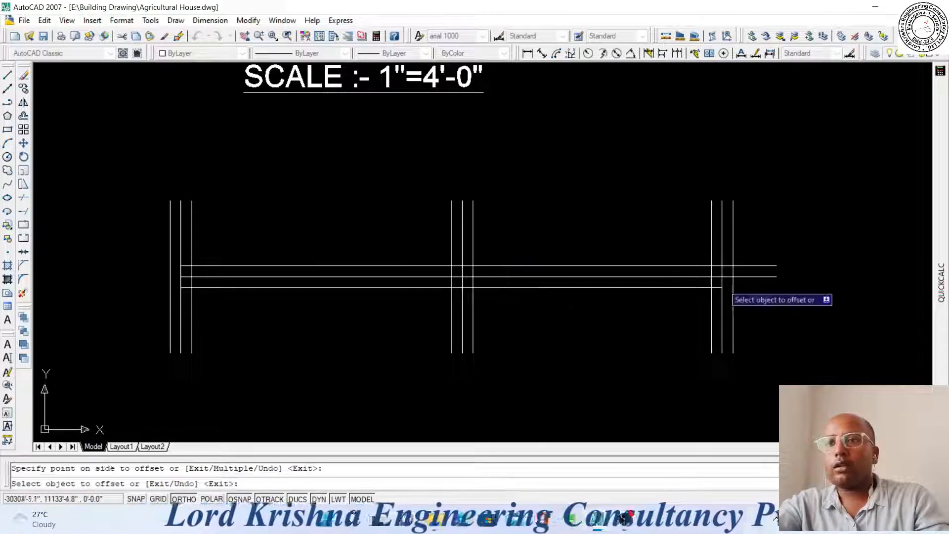
pyautogui.click(746, 276)
pyautogui.click(748, 290)
pyautogui.press('Escape')
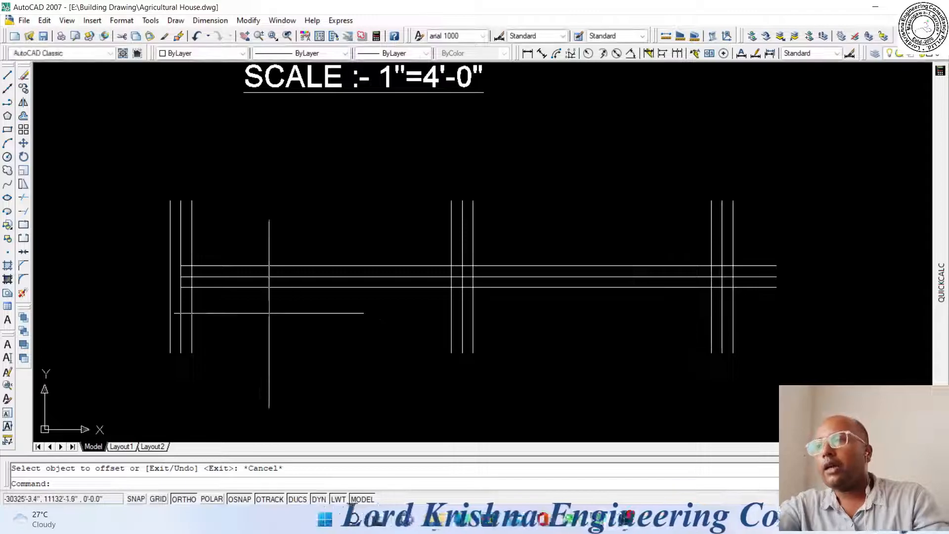
# Examine the columns, beam edges and cantilever in the typical beam section and compare them with the new section's lines
pyautogui.scroll(2, 281, 316)
pyautogui.scroll(-3, 396, 335)
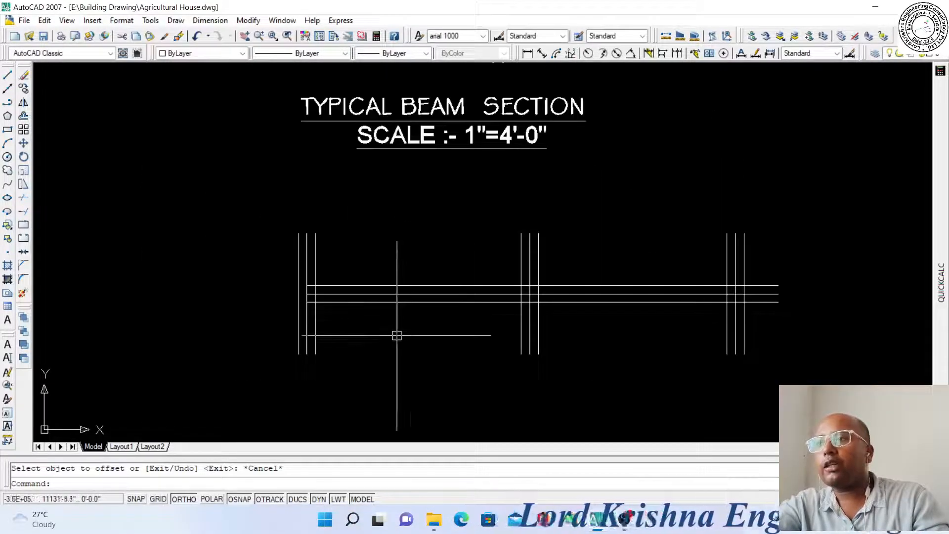
pyautogui.scroll(2, 398, 314)
pyautogui.scroll(-4, 339, 322)
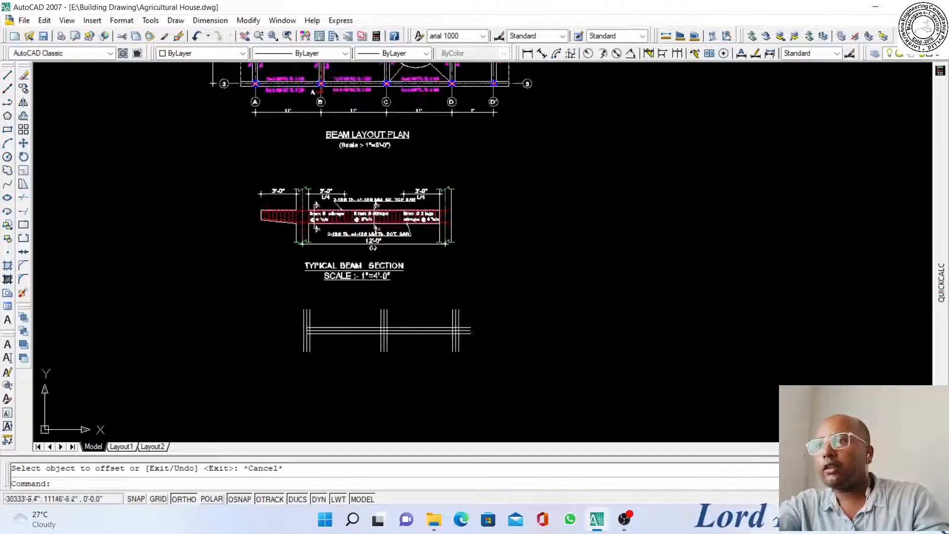
pyautogui.scroll(3, 312, 221)
pyautogui.scroll(2, 338, 213)
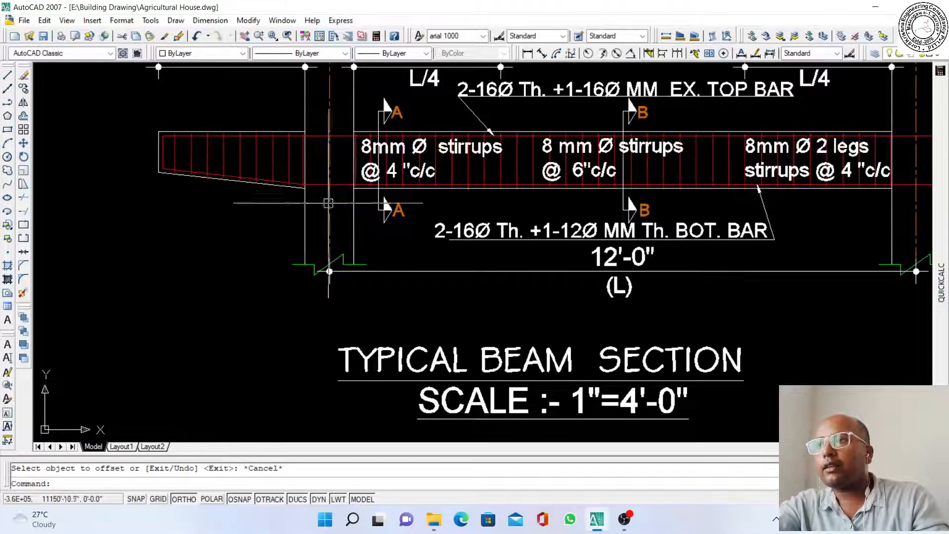
pyautogui.scroll(-2, 339, 172)
pyautogui.scroll(-3, 470, 190)
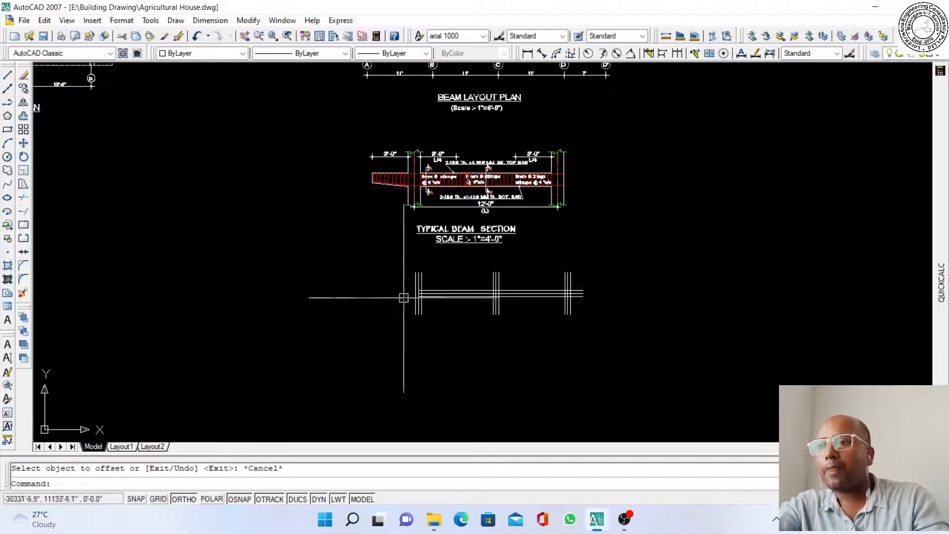
pyautogui.scroll(4, 402, 300)
pyautogui.scroll(-3, 422, 324)
pyautogui.scroll(4, 416, 285)
pyautogui.scroll(-3, 416, 285)
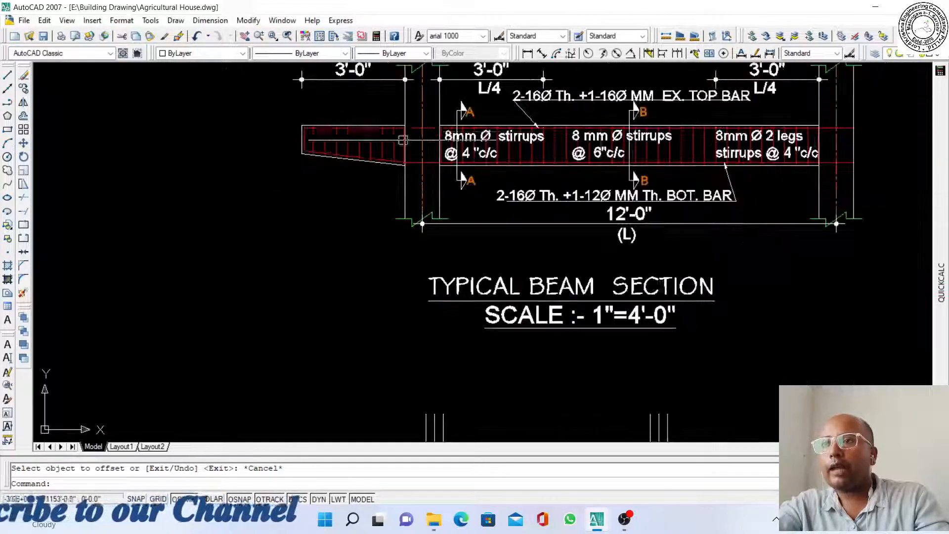
pyautogui.scroll(5, 428, 354)
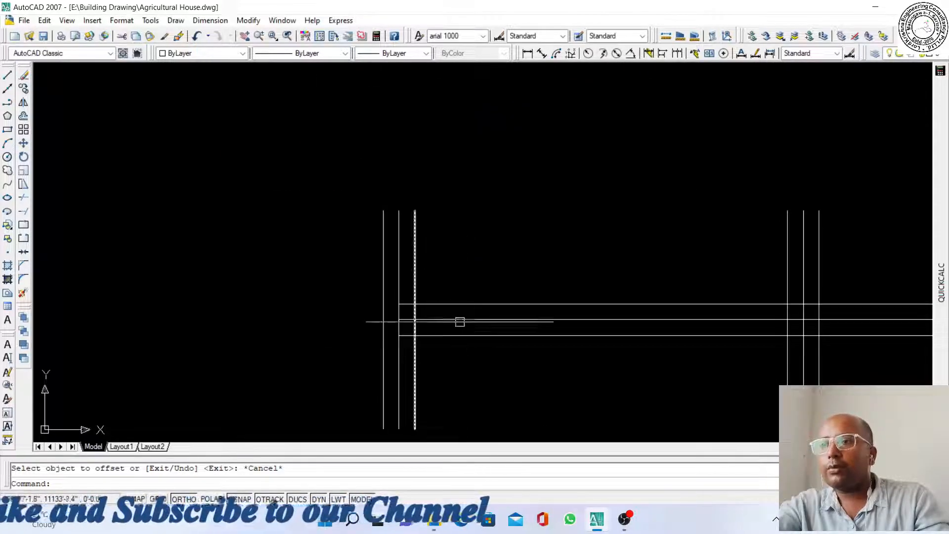
# Erase the horizontal centre lines running between the beam's top and bottom edges in the new section
pyautogui.scroll(-2, 430, 327)
pyautogui.scroll(2, 521, 323)
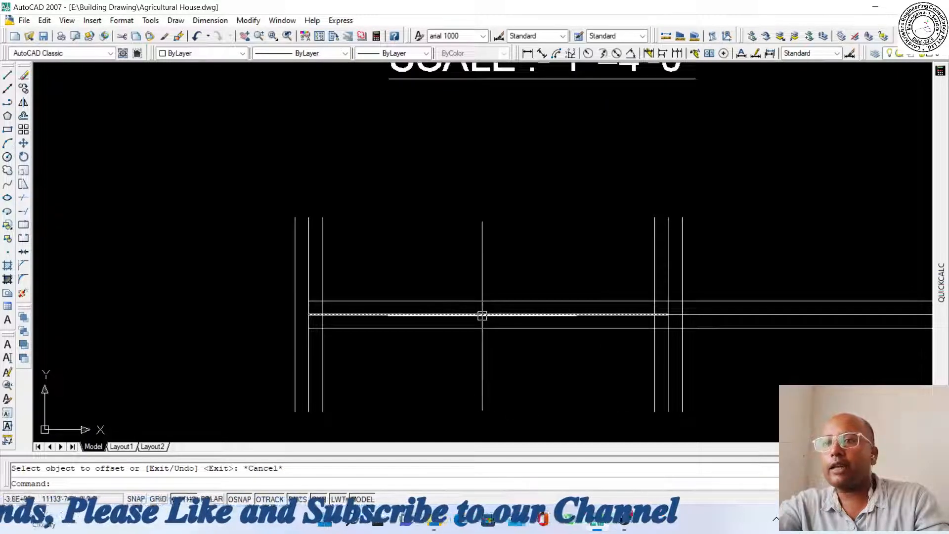
pyautogui.click(497, 314)
pyautogui.scroll(-2, 497, 314)
pyautogui.scroll(2, 558, 316)
pyautogui.press('Delete')
pyautogui.scroll(3, 677, 316)
pyautogui.click(660, 317)
pyautogui.press('Delete')
pyautogui.scroll(-2, 659, 309)
pyautogui.scroll(2, 641, 291)
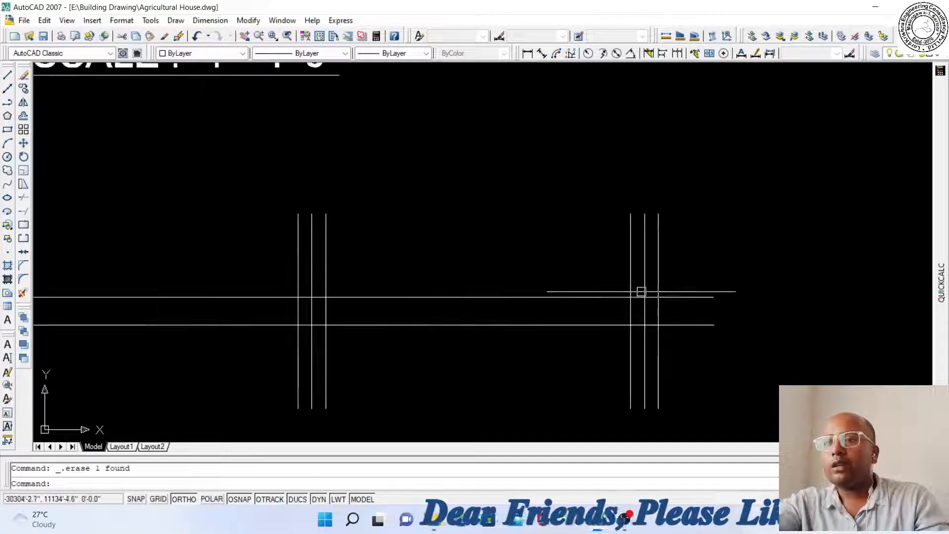
# Trim away the beam's top and bottom edge lines inside the left and middle columns of the new section
pyautogui.scroll(-4, 547, 328)
pyautogui.scroll(2, 474, 325)
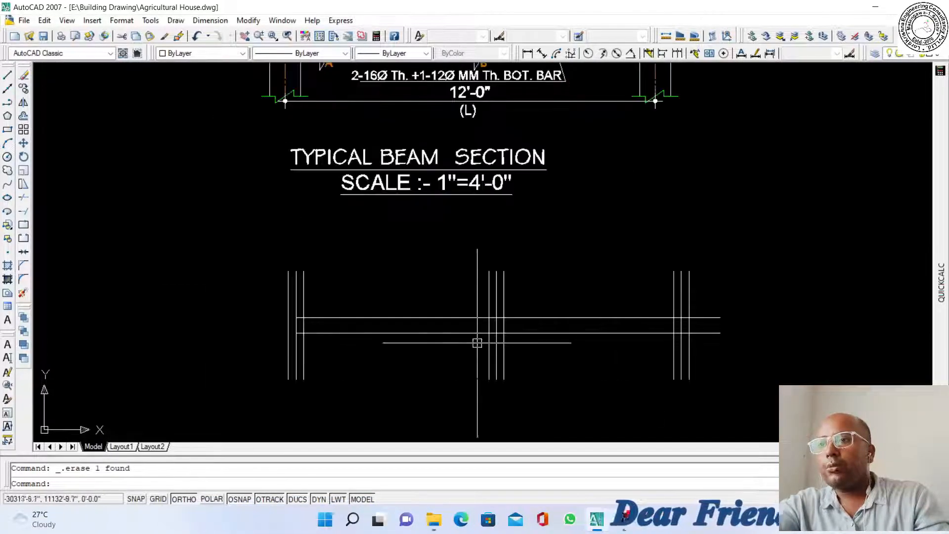
pyautogui.scroll(3, 295, 334)
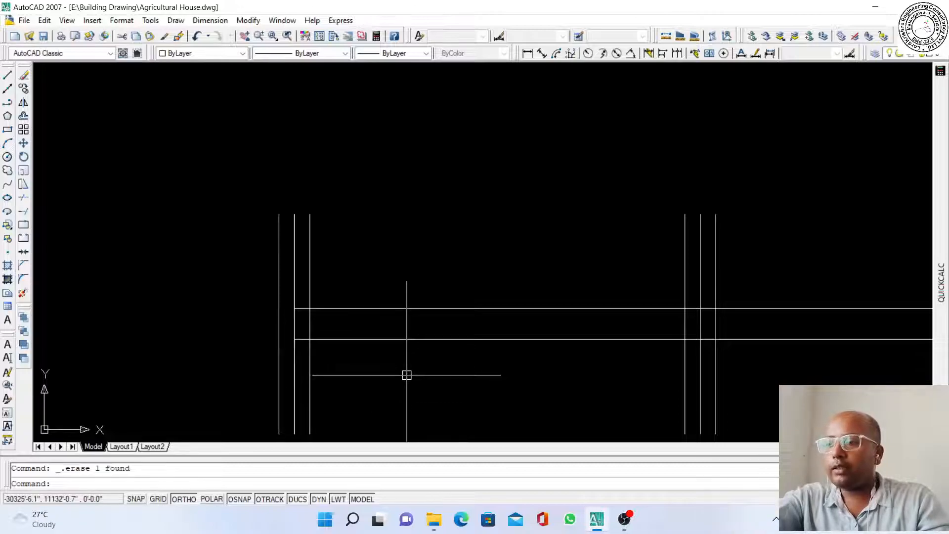
pyautogui.press('Return')
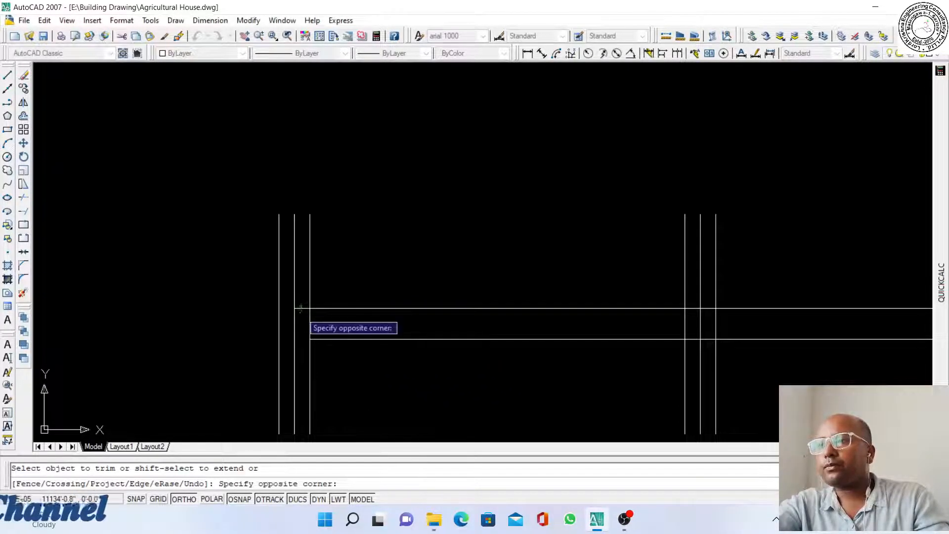
pyautogui.scroll(-3, 336, 319)
pyautogui.scroll(3, 477, 318)
pyautogui.click(487, 298)
pyautogui.click(486, 334)
pyautogui.click(504, 333)
pyautogui.scroll(-3, 543, 312)
pyautogui.scroll(4, 604, 317)
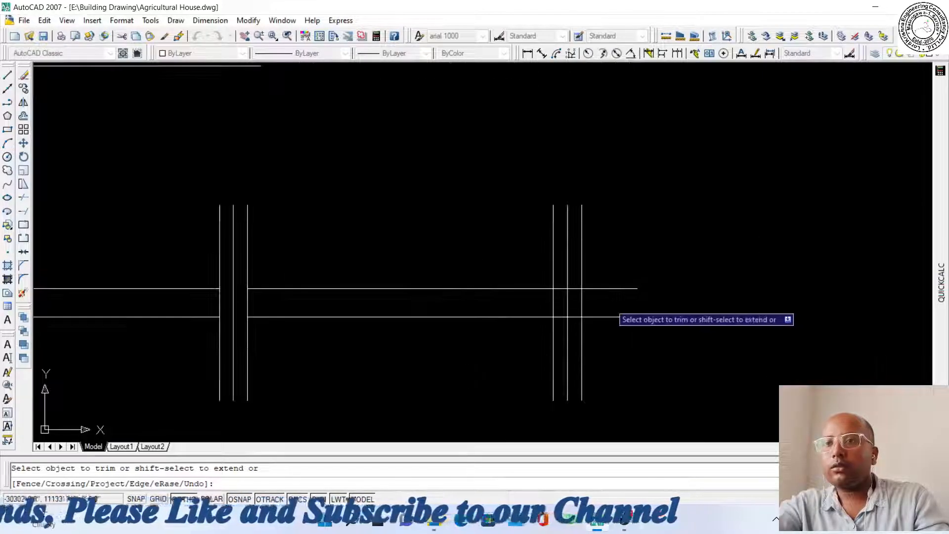
# Trim the beam's top and bottom edge lines where they cross the right column
pyautogui.scroll(3, 563, 289)
pyautogui.click(557, 288)
pyautogui.click(553, 347)
pyautogui.click(585, 288)
pyautogui.click(582, 343)
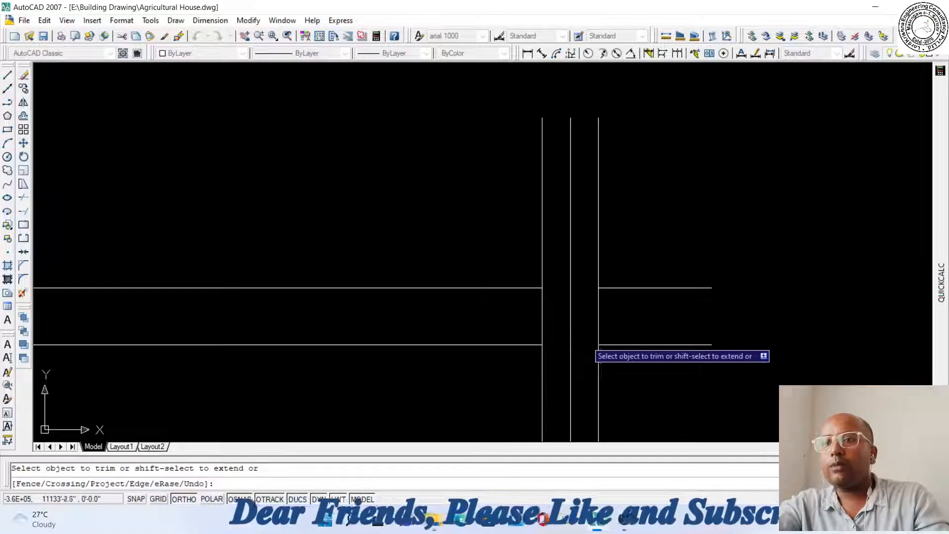
pyautogui.scroll(-3, 581, 247)
pyautogui.press('Escape')
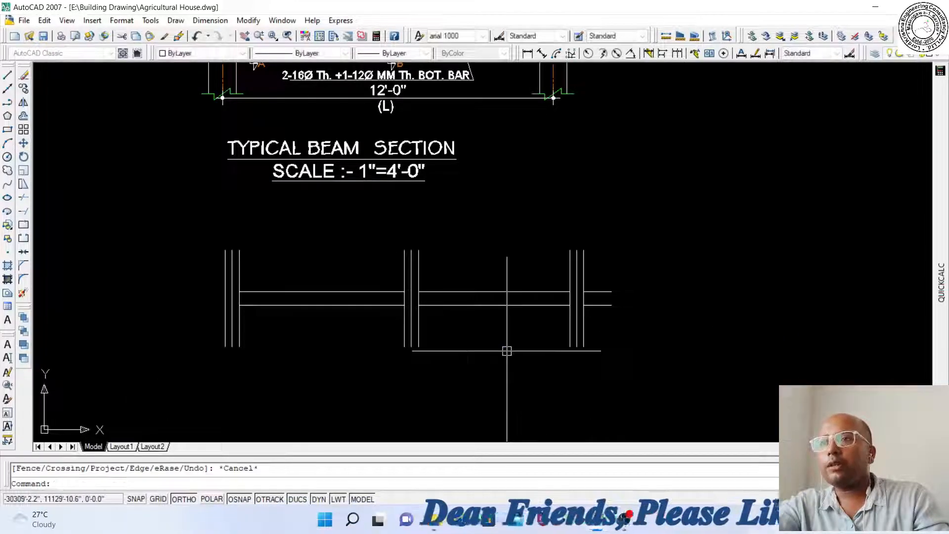
# Try to draw a break-line symbol with a size of 3' across the top of the new section's left column
pyautogui.scroll(-2, 341, 284)
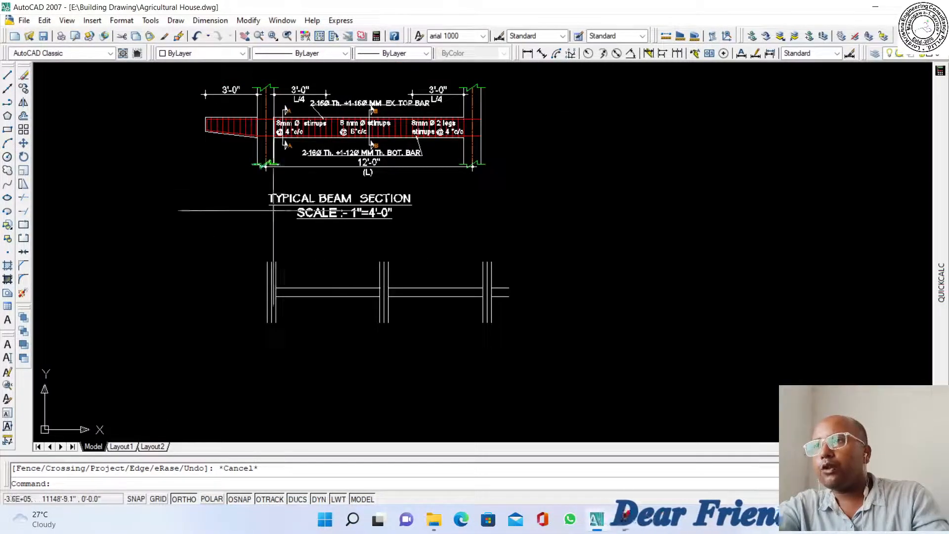
pyautogui.scroll(3, 269, 277)
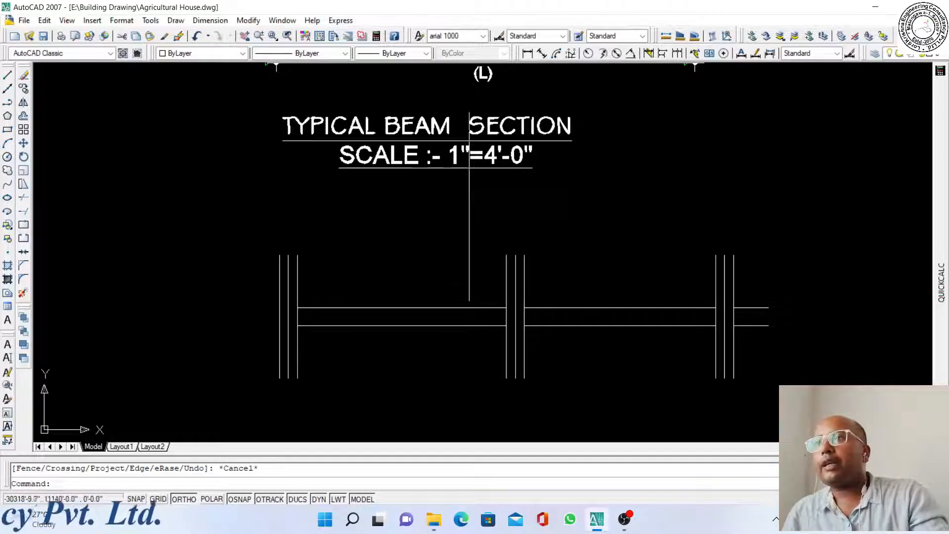
pyautogui.click(341, 20)
pyautogui.moveTo(356, 108)
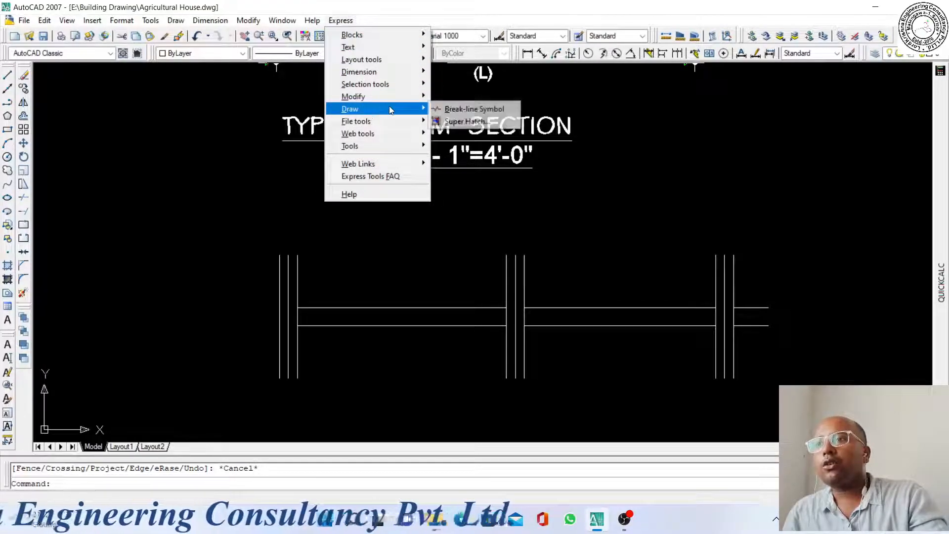
pyautogui.click(455, 108)
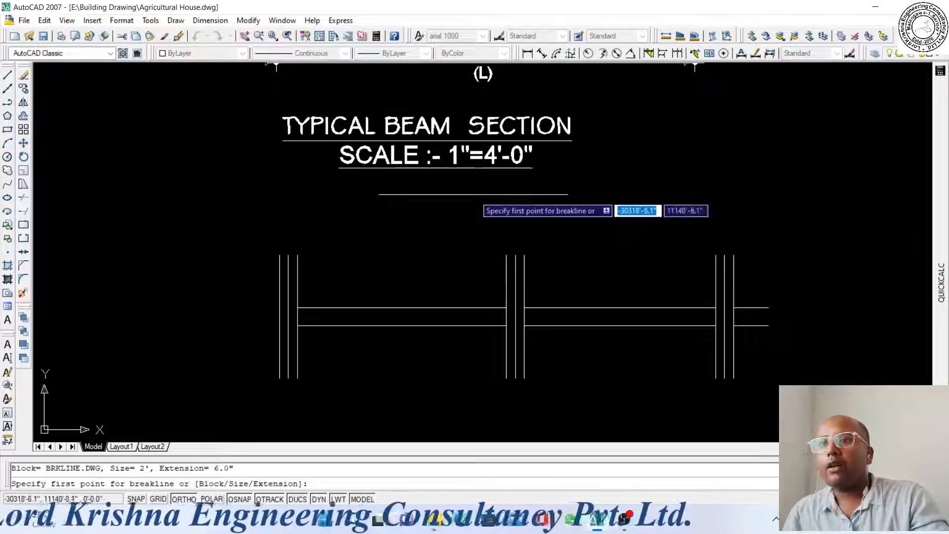
pyautogui.press('Down')
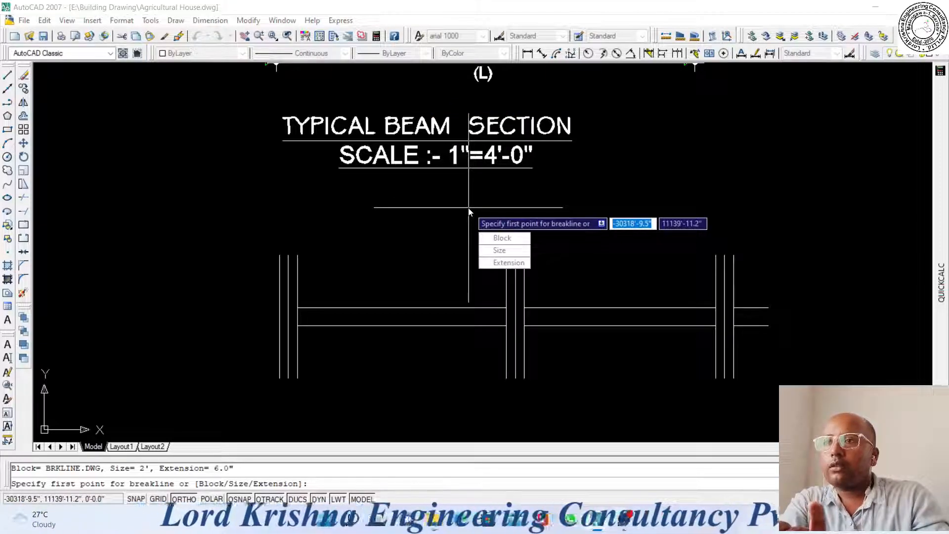
pyautogui.press('Return')
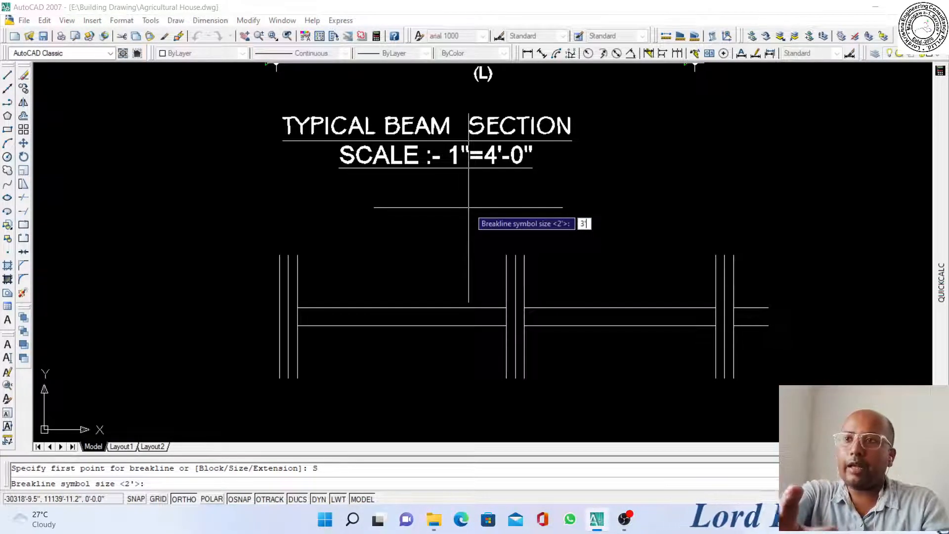
pyautogui.write("3'")
pyautogui.press('Return')
pyautogui.scroll(3, 279, 295)
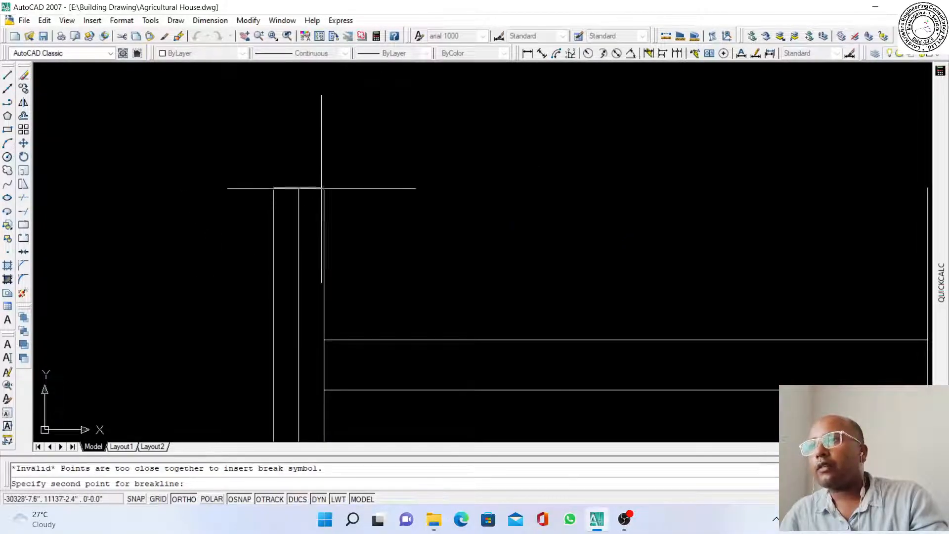
pyautogui.scroll(2, 298, 187)
pyautogui.press('Escape')
pyautogui.scroll(-5, 285, 276)
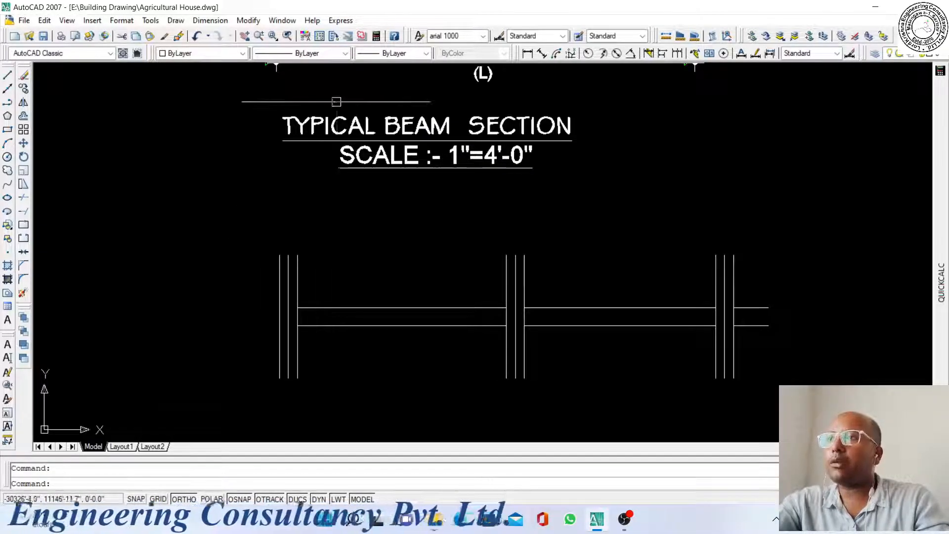
# Draw a break-line symbol with a size of 1.5' across the top of the new section's left column
pyautogui.click(340, 20)
pyautogui.moveTo(349, 108)
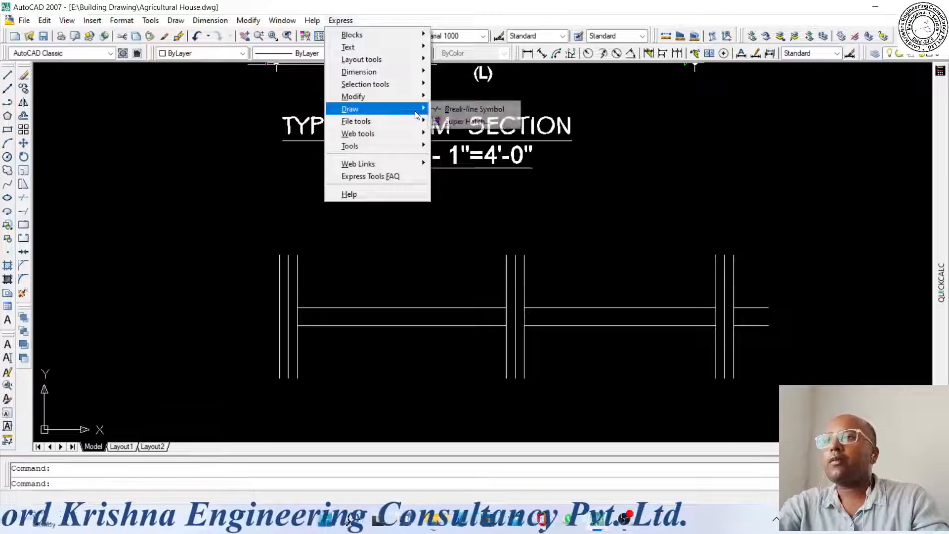
pyautogui.click(465, 108)
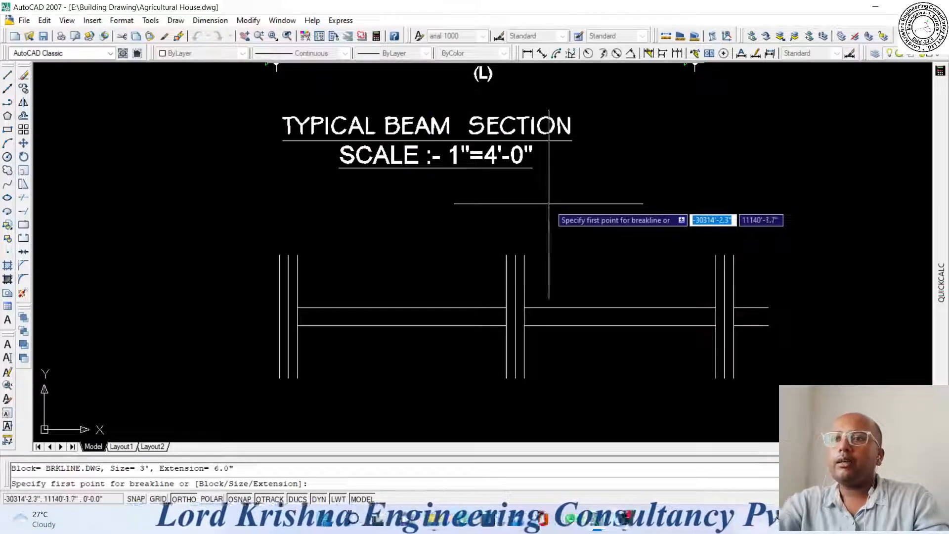
pyautogui.press('Down')
pyautogui.press('Down')
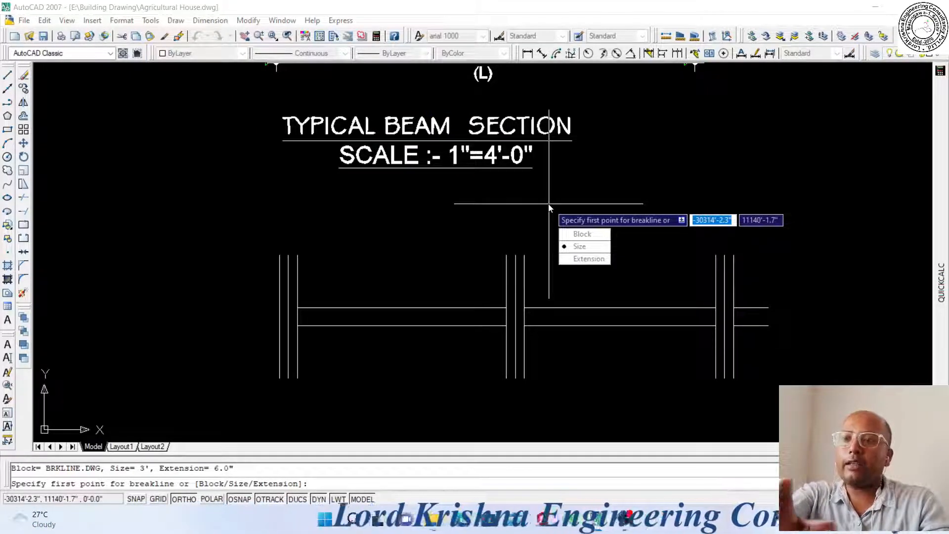
pyautogui.press('Return')
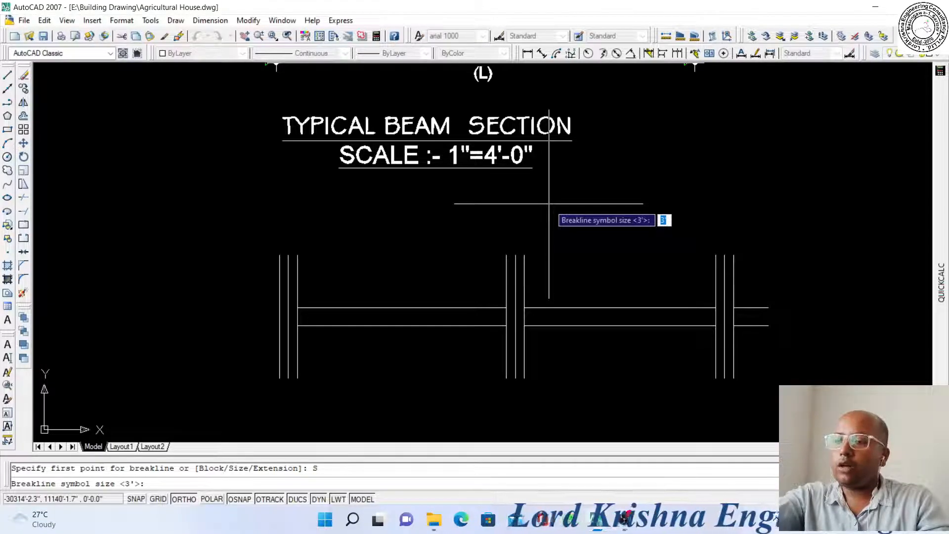
pyautogui.write('1')
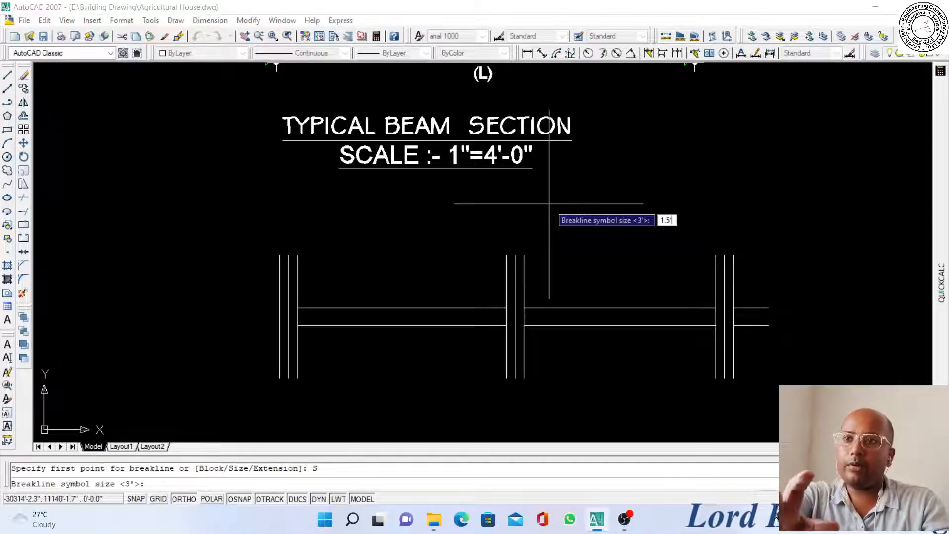
pyautogui.write(".5'")
pyautogui.press('Return')
pyautogui.scroll(3, 269, 277)
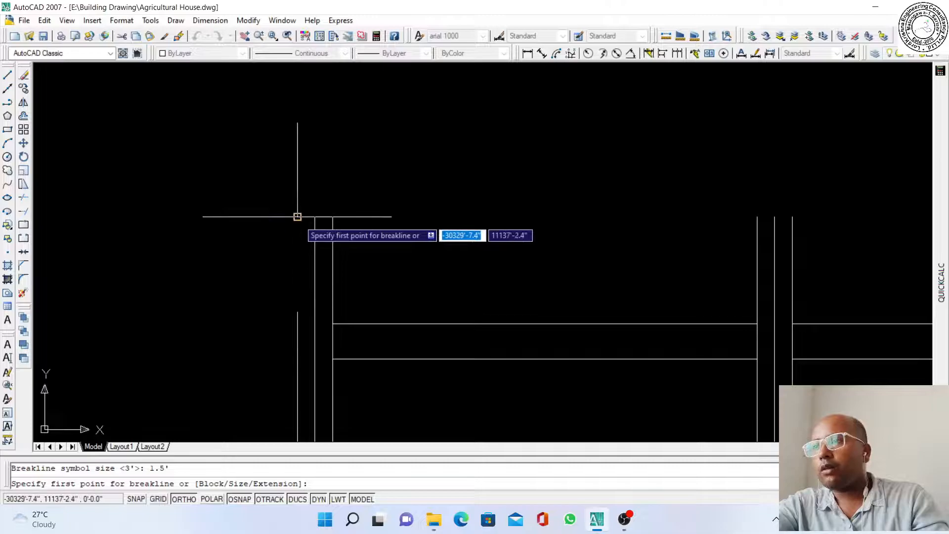
# Shorten both ends of the break line across the first column's upper end to a small overhang beyond the column faces
pyautogui.scroll(2, 318, 232)
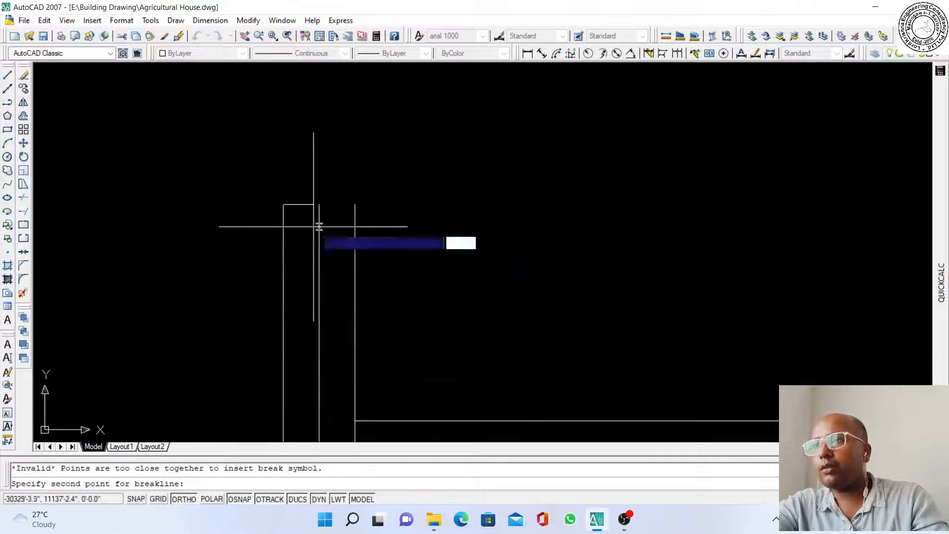
pyautogui.scroll(4, 321, 204)
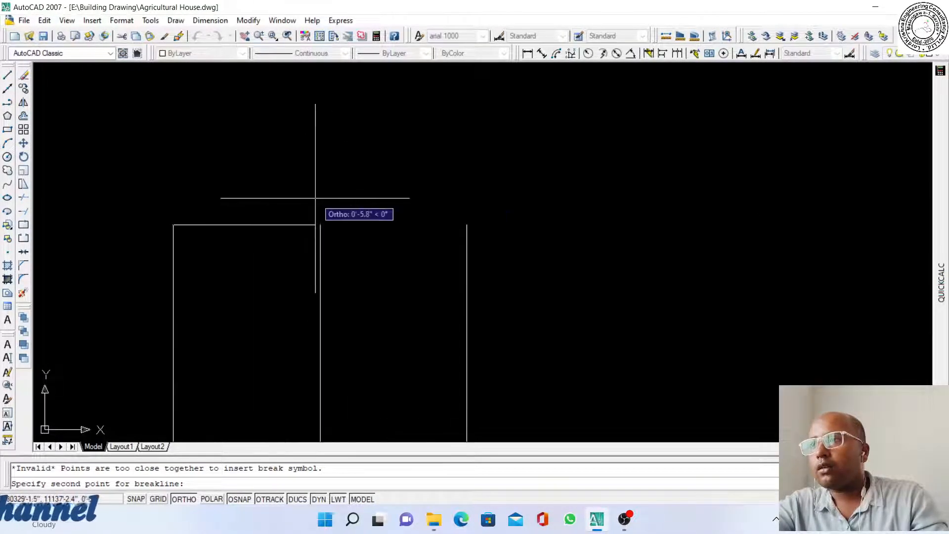
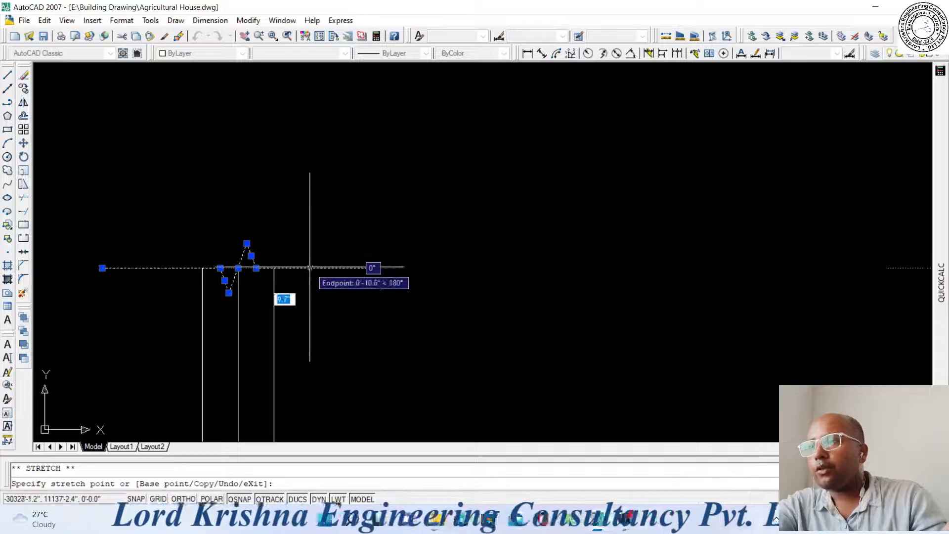
pyautogui.click(300, 268)
pyautogui.press('Escape')
pyautogui.click(163, 268)
pyautogui.click(103, 268)
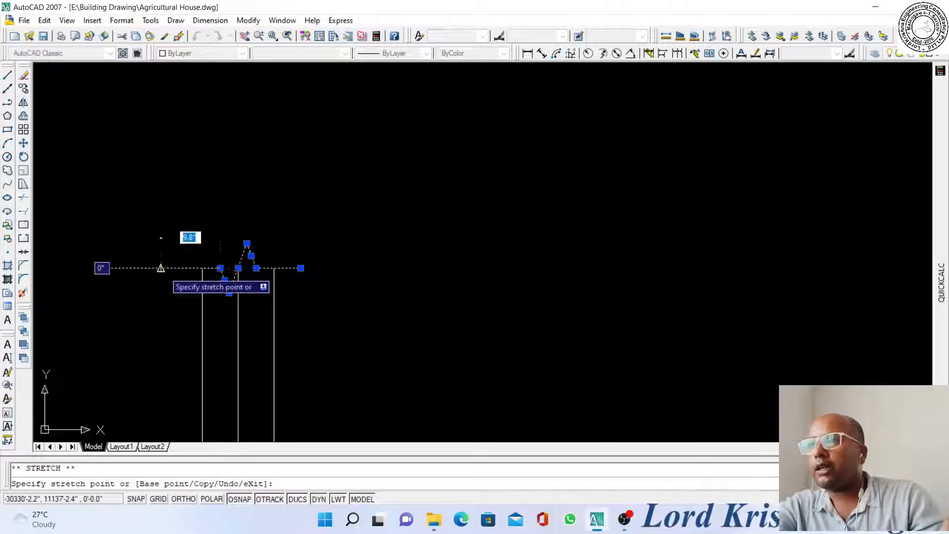
pyautogui.click(160, 268)
# Set the colour of the break line at the first column's upper end to Green
pyautogui.scroll(-2, 367, 213)
pyautogui.scroll(3, 302, 241)
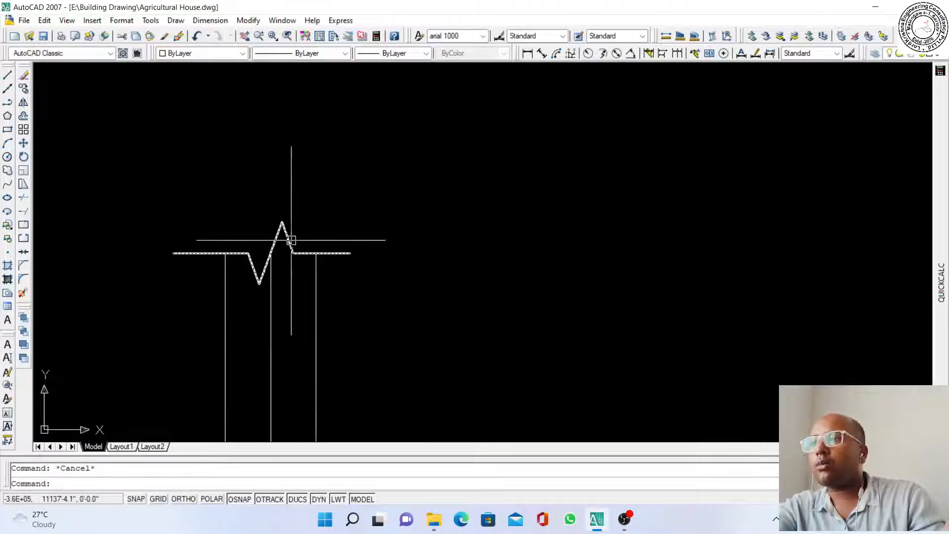
pyautogui.click(242, 53)
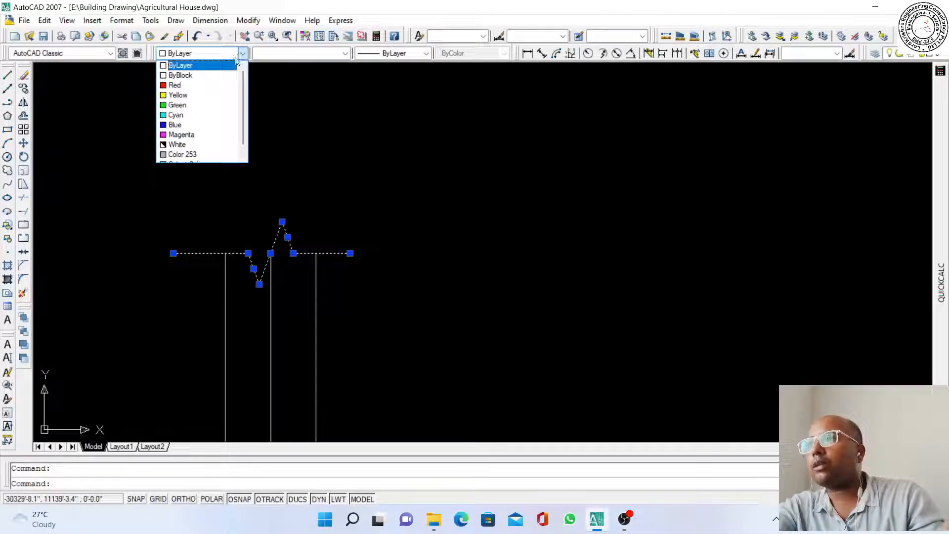
pyautogui.click(193, 105)
pyautogui.scroll(-3, 343, 113)
pyautogui.press('Escape')
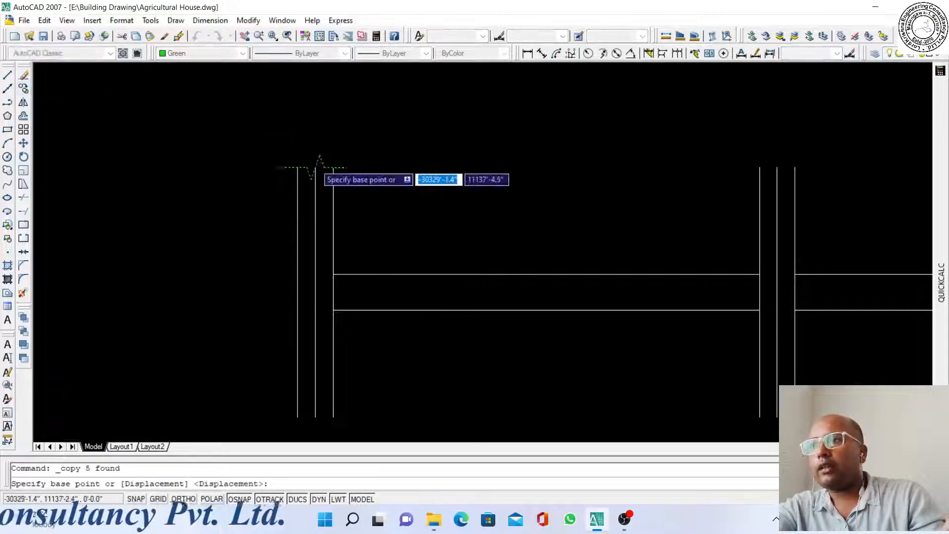
# Copy the green break line from the first column's upper centre-line end to its lower centre-line end
pyautogui.scroll(3, 312, 171)
pyautogui.click(312, 171)
pyautogui.scroll(-3, 313, 124)
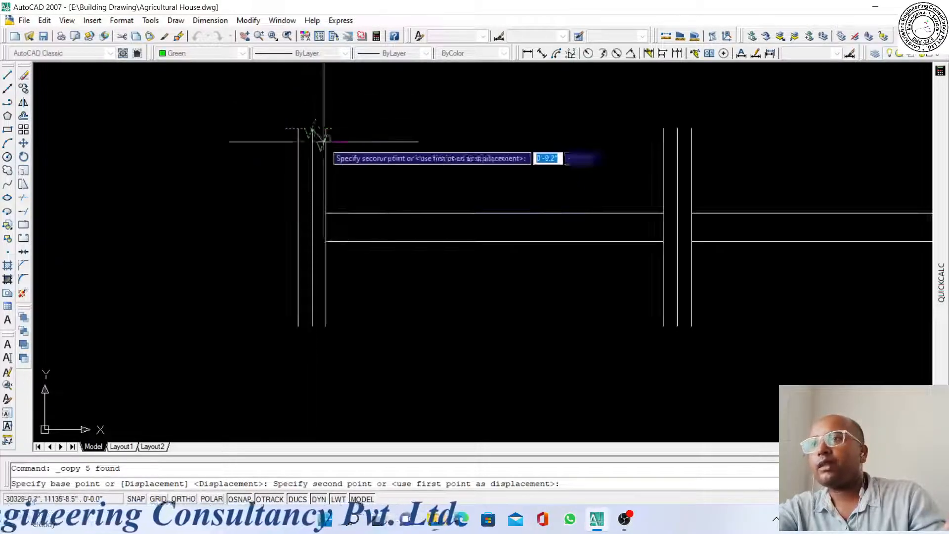
pyautogui.scroll(3, 309, 334)
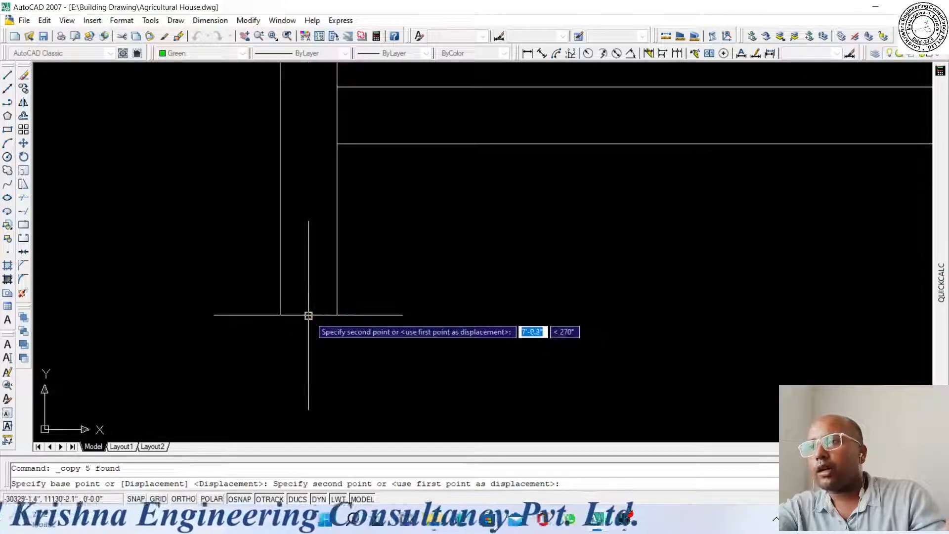
pyautogui.click(307, 316)
pyautogui.scroll(-4, 292, 329)
# Place copies of the break line at the lower and upper centre-line ends of the second column
pyautogui.scroll(3, 549, 327)
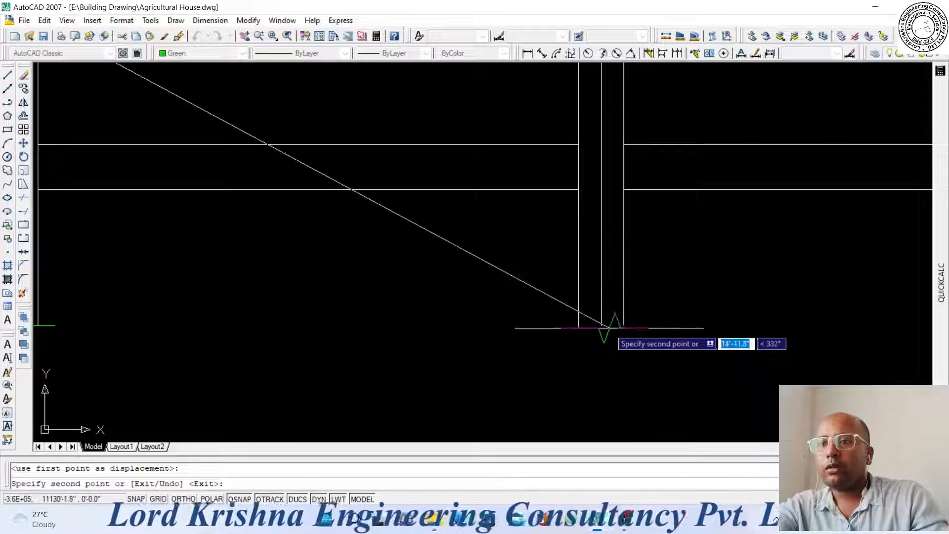
pyautogui.click(603, 325)
pyautogui.scroll(-3, 587, 178)
pyautogui.scroll(4, 584, 163)
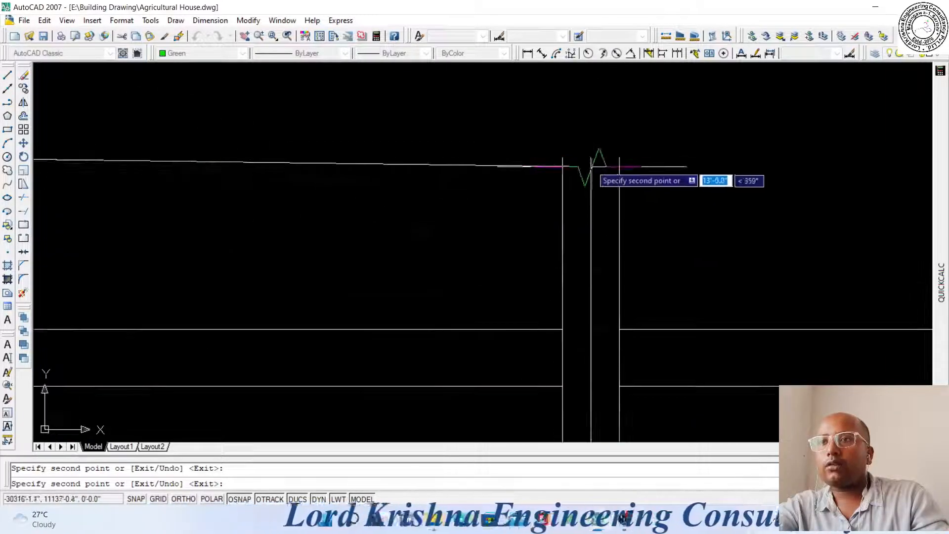
pyautogui.click(591, 158)
pyautogui.scroll(-3, 445, 174)
# Place copies of the break line at the upper and lower ends of the third column and finish copying
pyautogui.scroll(3, 753, 153)
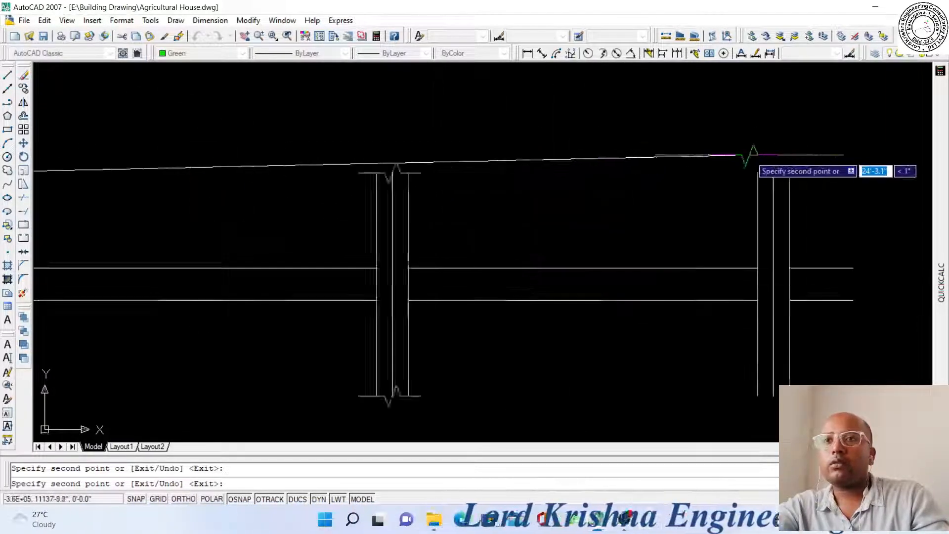
pyautogui.scroll(-4, 782, 180)
pyautogui.scroll(5, 740, 277)
pyautogui.scroll(-3, 711, 269)
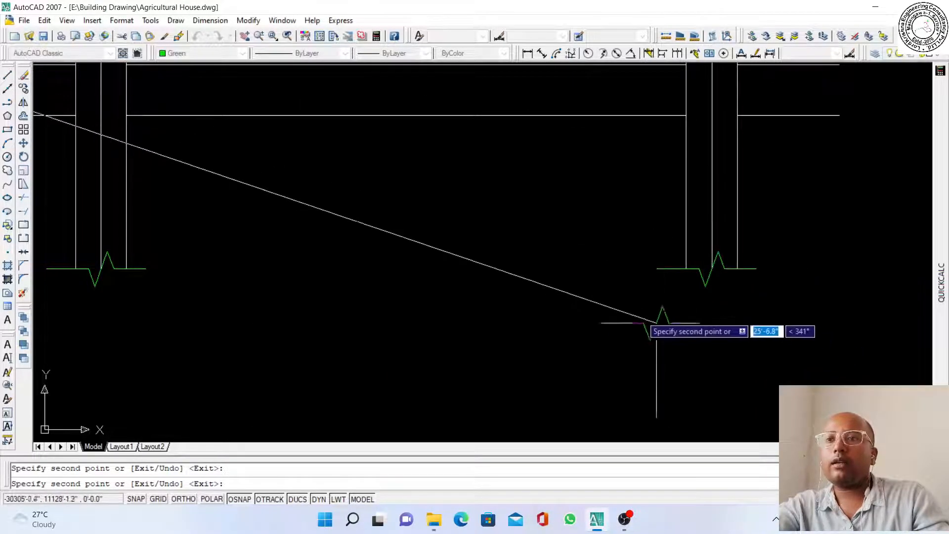
pyautogui.scroll(-2, 637, 300)
# Set the centre lines of all three columns to the colour Red and the CENTER linetype
pyautogui.scroll(6, 379, 254)
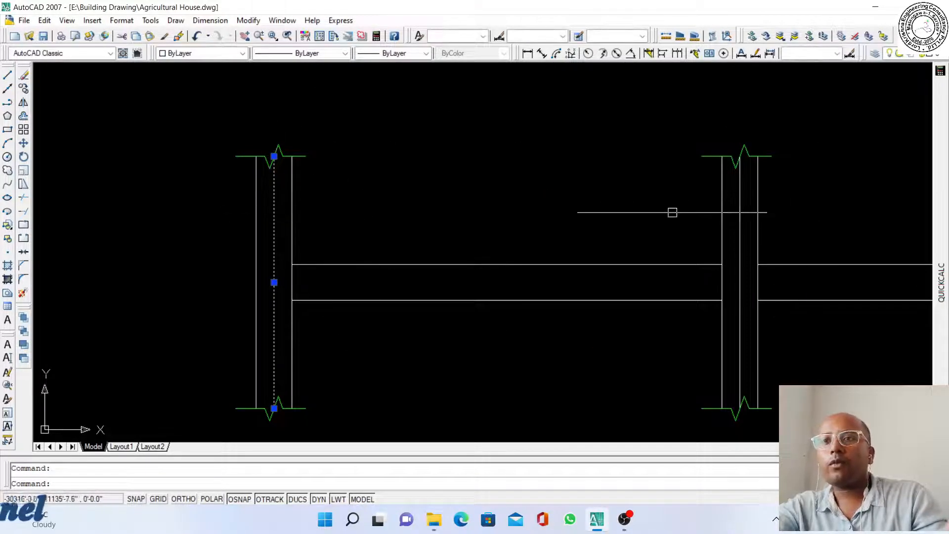
pyautogui.scroll(-1, 713, 212)
pyautogui.scroll(-1, 505, 265)
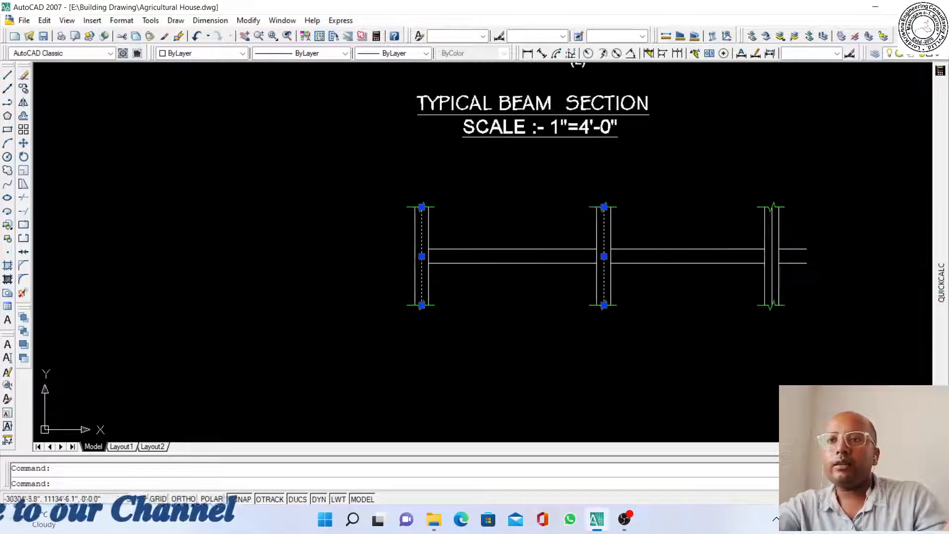
pyautogui.scroll(2, 771, 233)
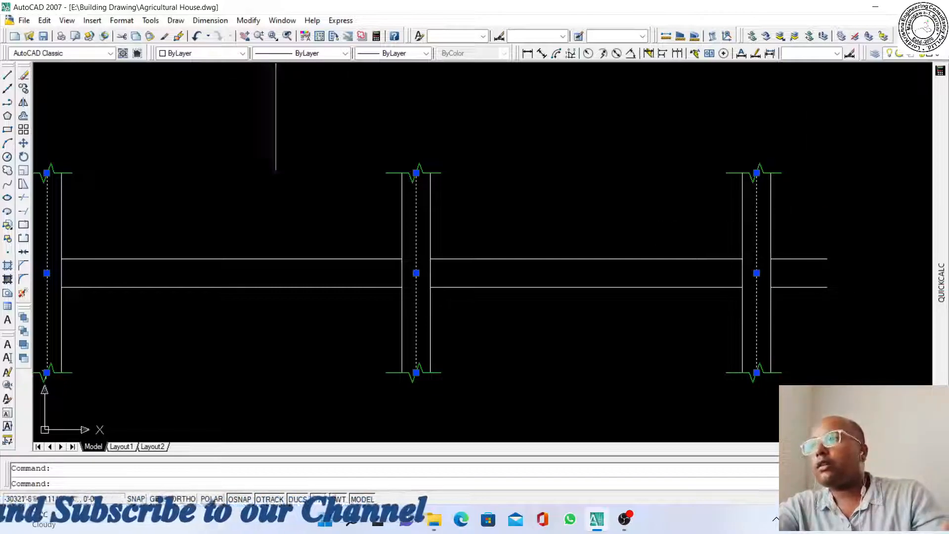
pyautogui.click(200, 53)
pyautogui.click(178, 85)
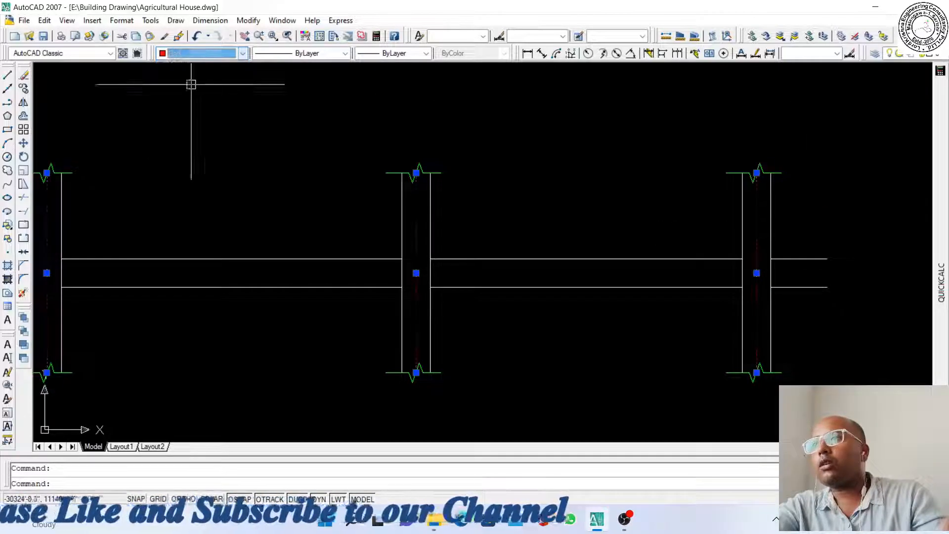
pyautogui.click(344, 53)
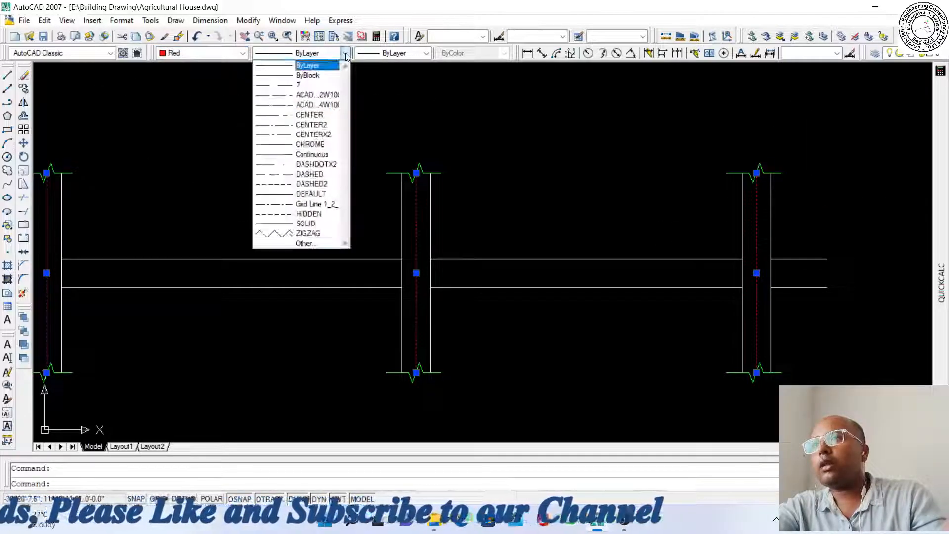
pyautogui.click(316, 116)
pyautogui.press('Escape')
# Examine the bar and stirrup layout in the typical beam section and compare it with the new beam outline
pyautogui.scroll(-1, 608, 222)
pyautogui.scroll(2, 326, 241)
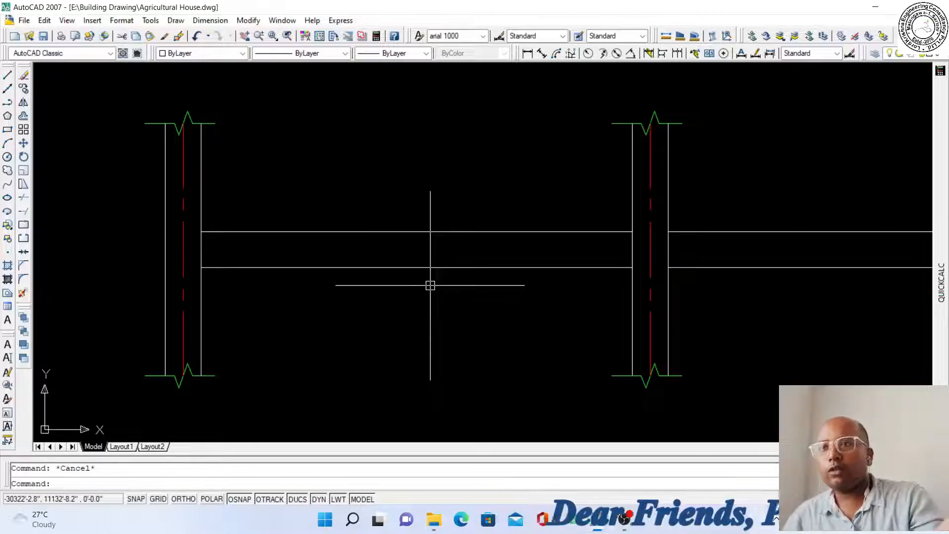
pyautogui.scroll(-5, 303, 271)
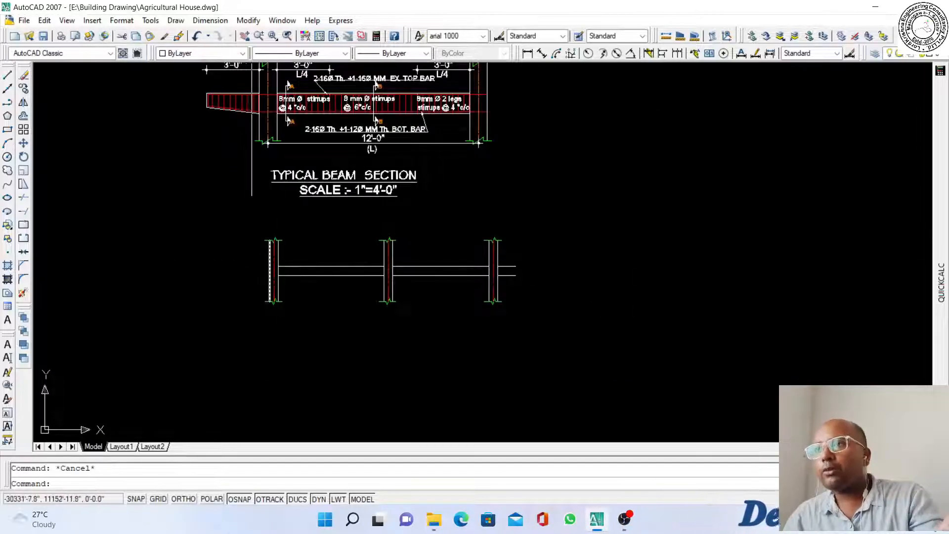
pyautogui.scroll(6, 251, 103)
pyautogui.scroll(-4, 295, 294)
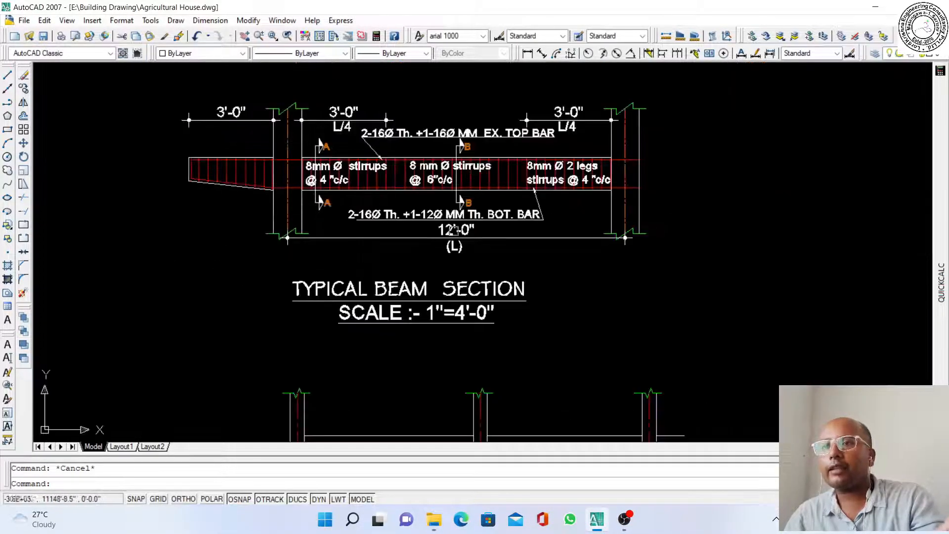
pyautogui.scroll(3, 634, 200)
pyautogui.scroll(-3, 613, 186)
pyautogui.scroll(2, 604, 206)
pyautogui.scroll(-1, 585, 179)
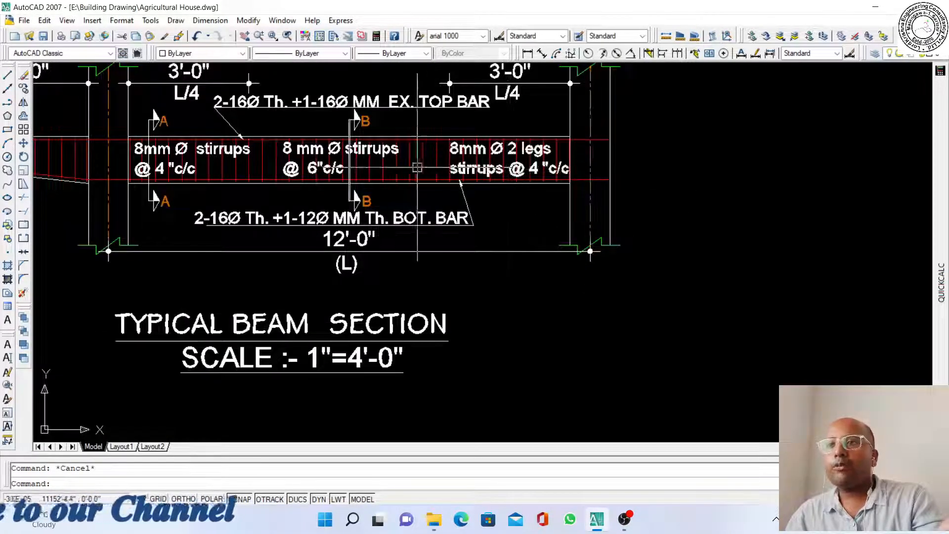
pyautogui.scroll(-4, 476, 169)
pyautogui.scroll(5, 429, 341)
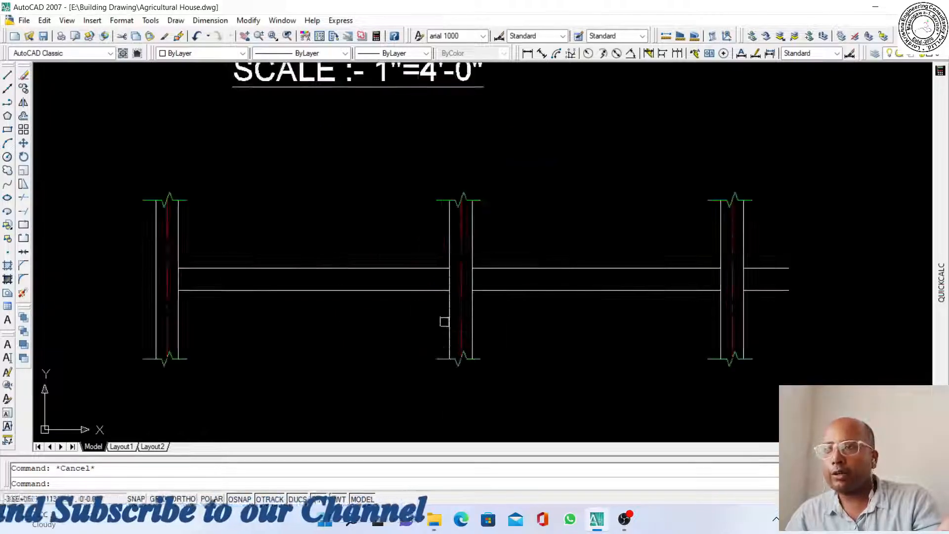
pyautogui.scroll(-2, 701, 257)
pyautogui.scroll(2, 553, 295)
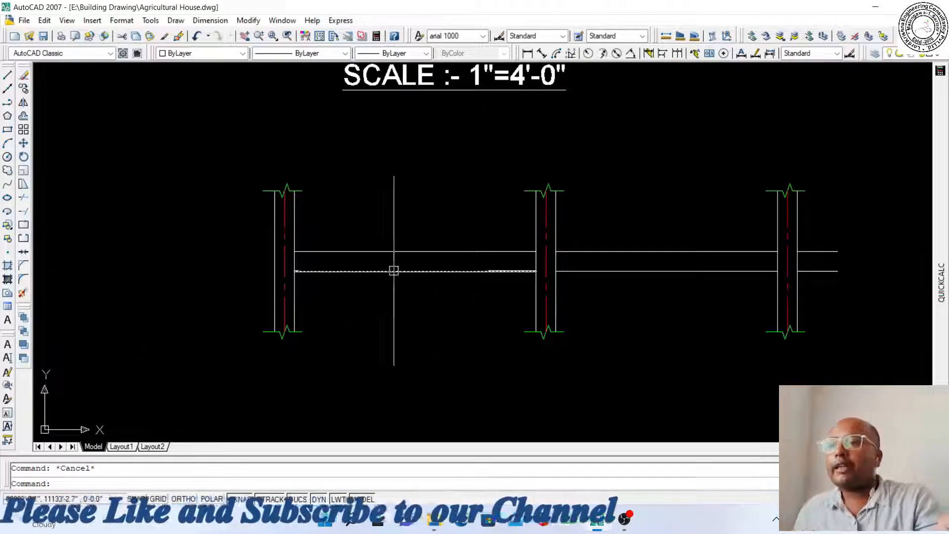
# Offset the upper and lower beam lines of the first bay inward to form its main bar lines
pyautogui.scroll(3, 392, 269)
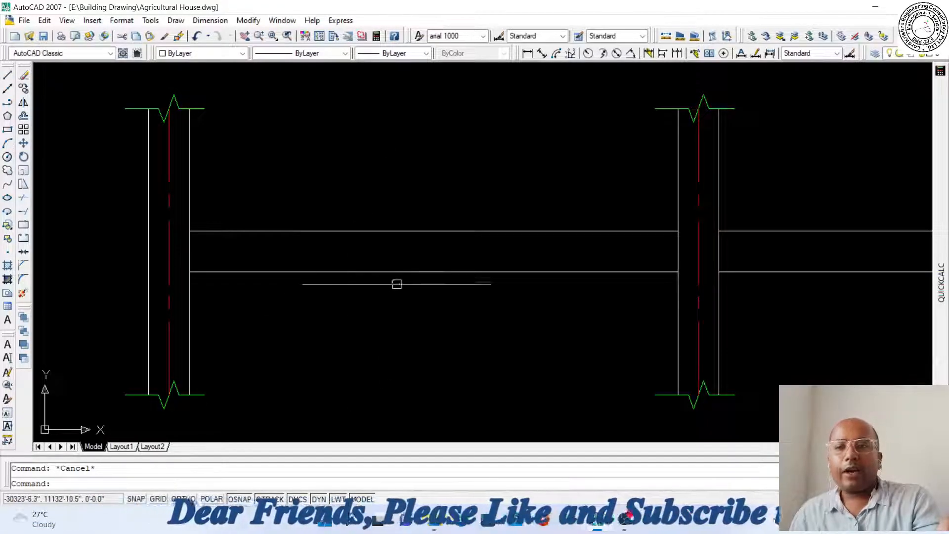
pyautogui.write('o')
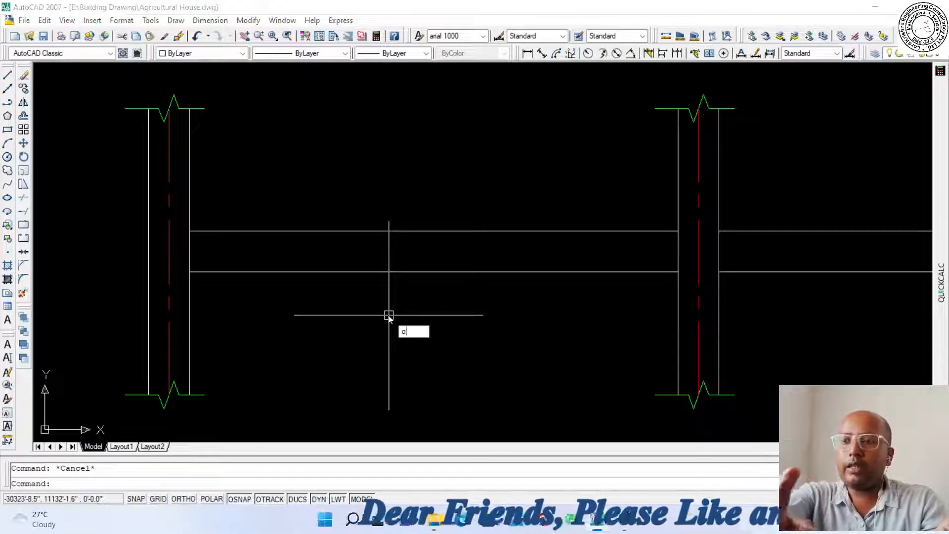
pyautogui.press('Return')
pyautogui.write('1')
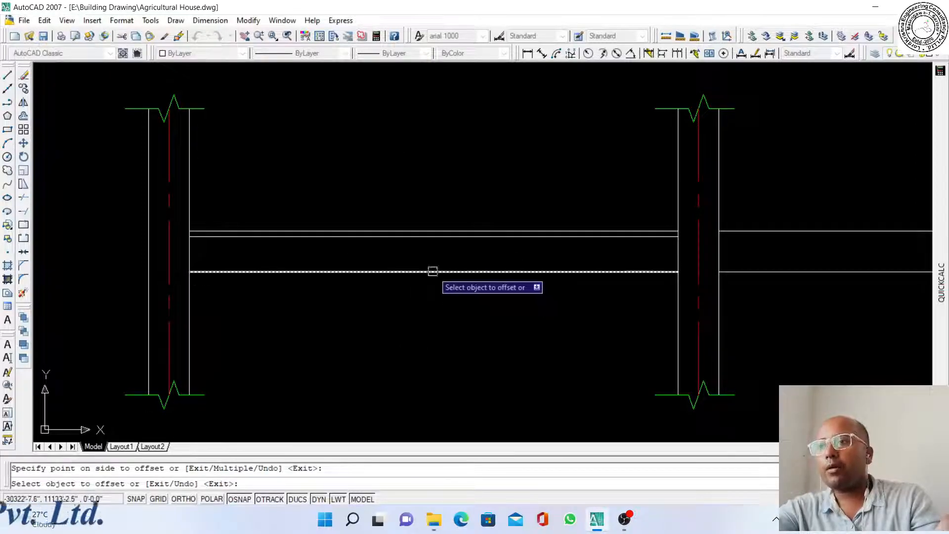
pyautogui.scroll(2, 436, 275)
pyautogui.click(414, 282)
pyautogui.scroll(-3, 384, 281)
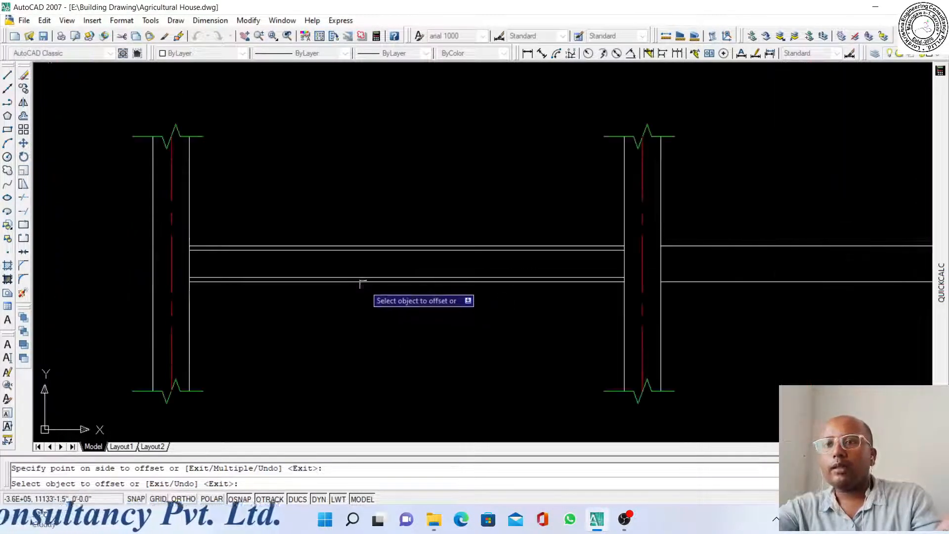
# Offset the second bay's upper and lower beam lines inward and the cantilever's upper line downward by the same distance
pyautogui.click(705, 245)
pyautogui.click(704, 273)
pyautogui.click(703, 280)
pyautogui.click(704, 269)
pyautogui.scroll(-4, 455, 285)
pyautogui.scroll(3, 643, 277)
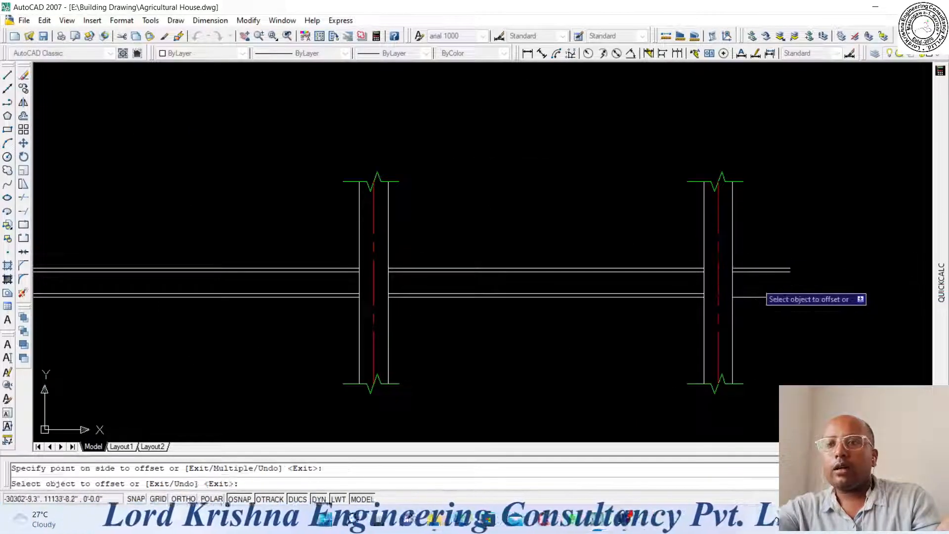
pyautogui.press('Escape')
# Draw the cantilever's 6" vertical end and a sloping underside back to the third column's face, replacing the straight lower line
pyautogui.scroll(-3, 756, 290)
pyautogui.scroll(4, 593, 288)
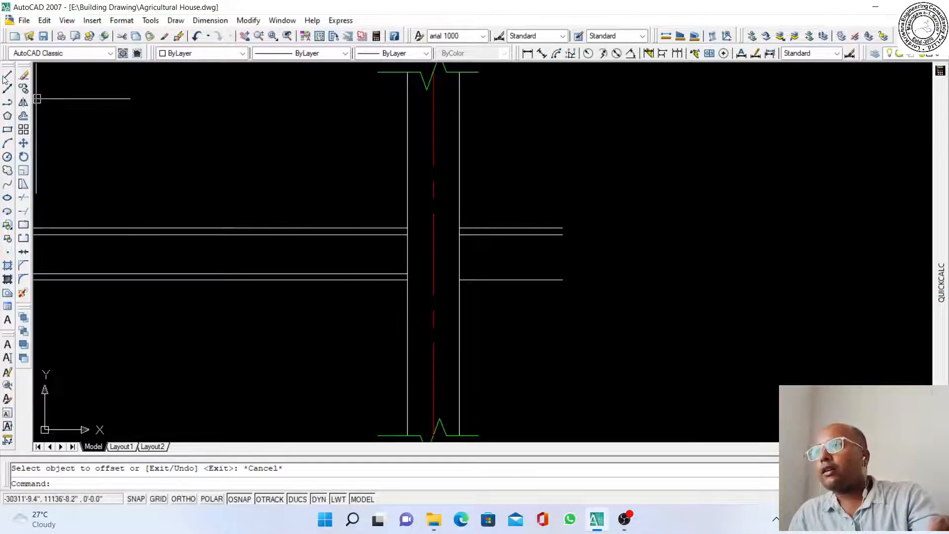
pyautogui.scroll(3, 564, 228)
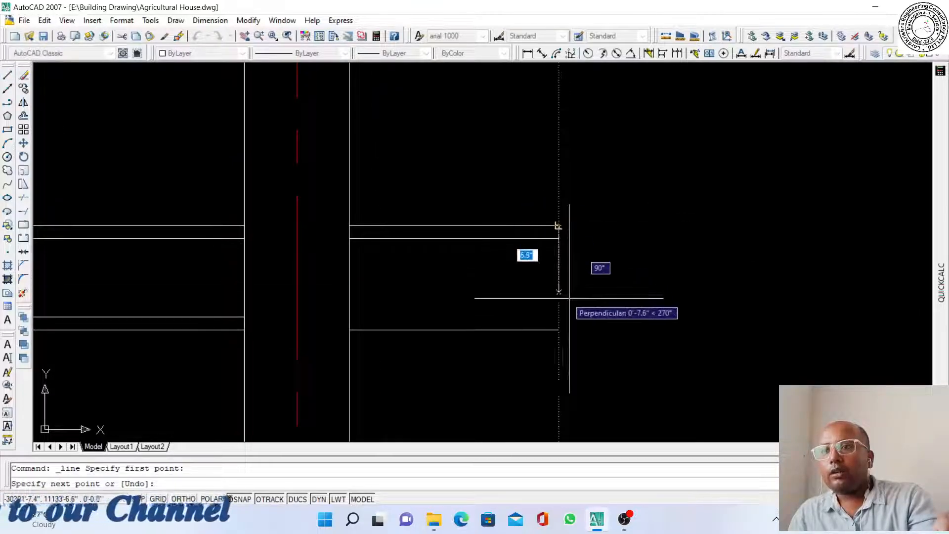
pyautogui.press('F8')
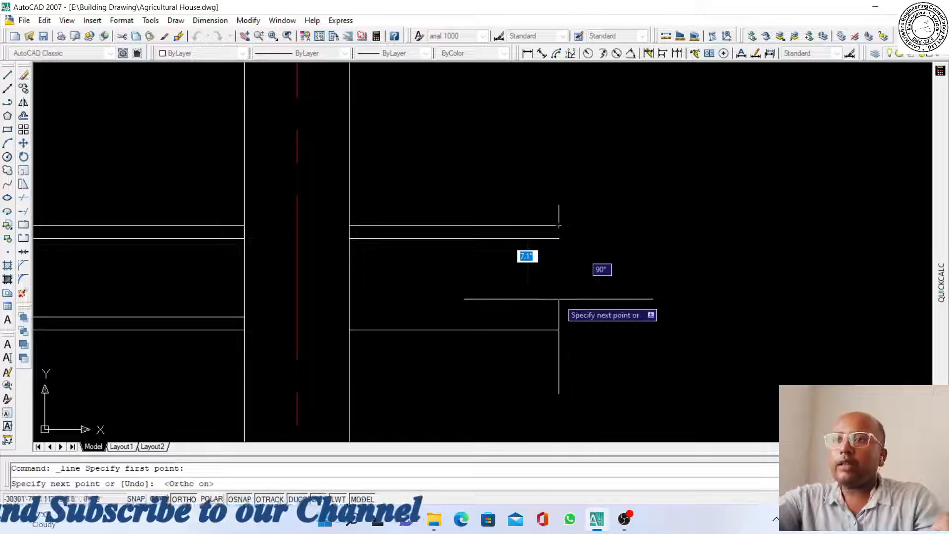
pyautogui.write('6')
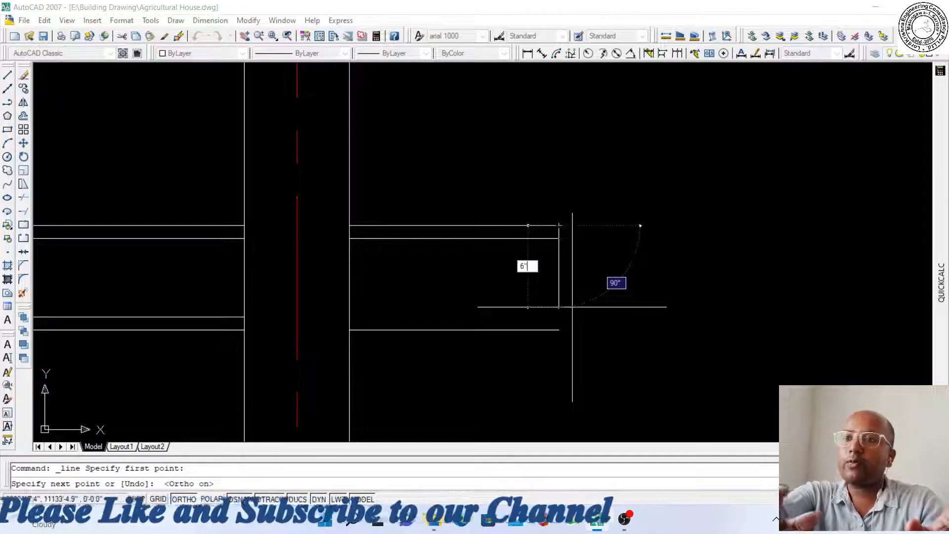
pyautogui.press('Return')
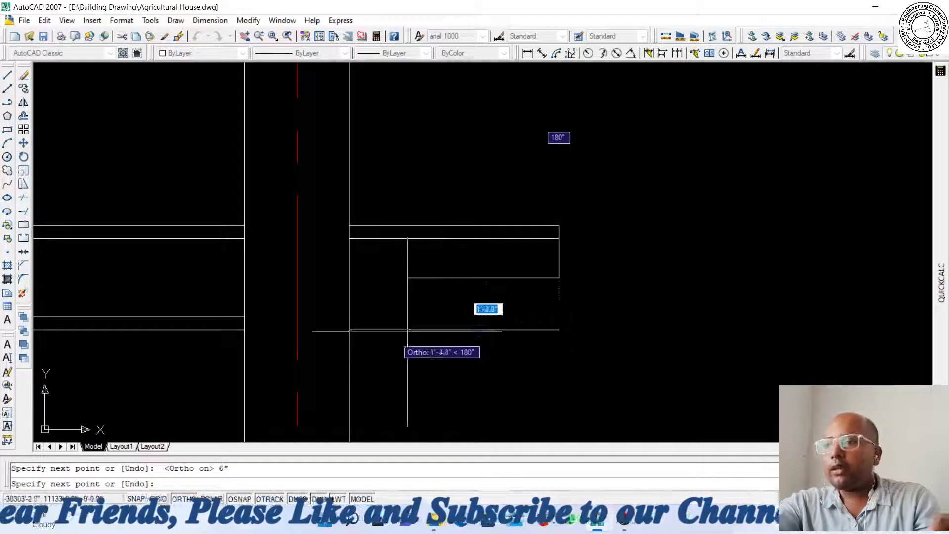
pyautogui.click(349, 330)
pyautogui.press('Escape')
pyautogui.click(518, 329)
pyautogui.press('Delete')
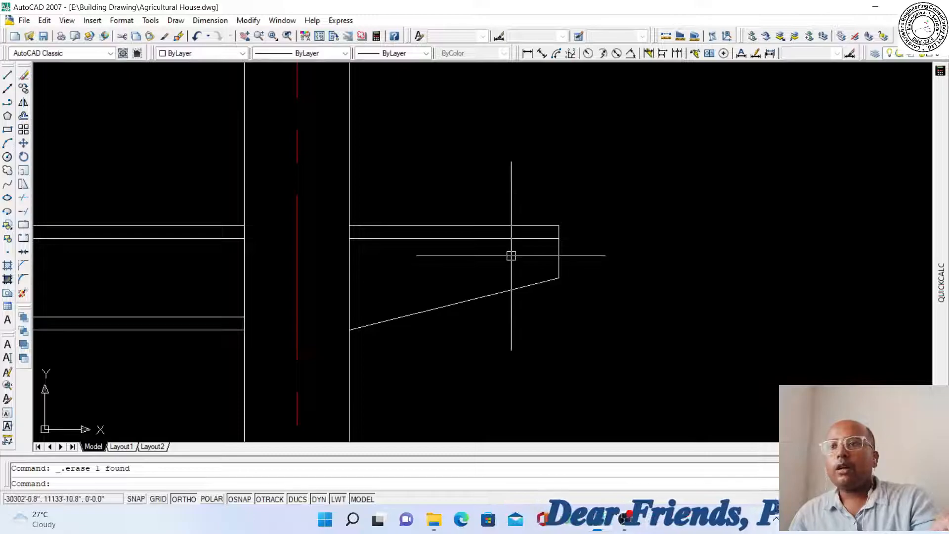
# Measure the vertical end of the typical beam section's cantilever with a linear dimension and erase that dimension
pyautogui.scroll(-2, 511, 255)
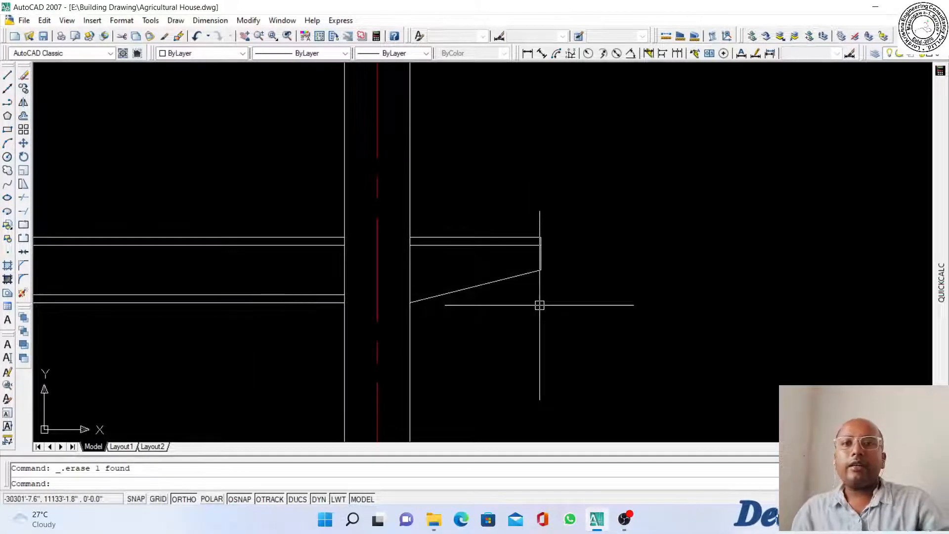
pyautogui.scroll(-2, 614, 244)
pyautogui.scroll(3, 659, 231)
pyautogui.scroll(-8, 789, 175)
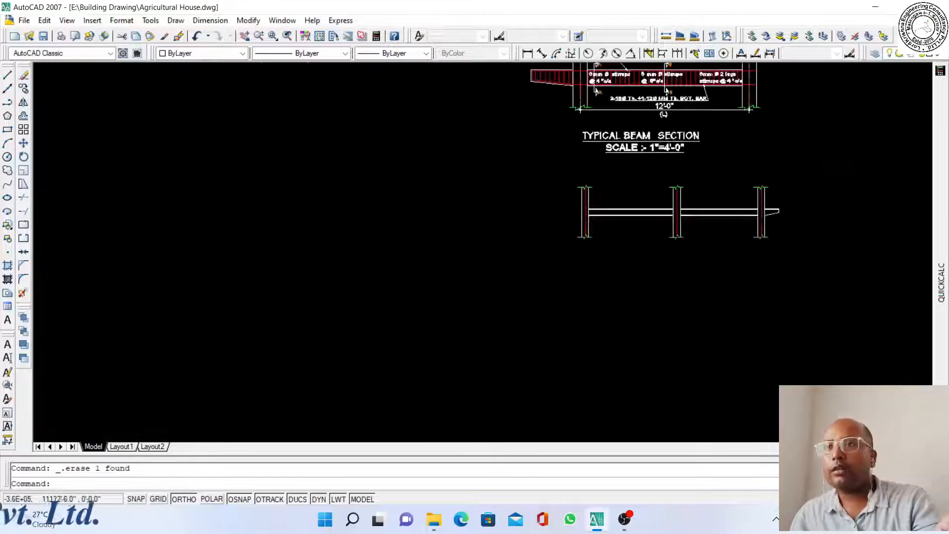
pyautogui.scroll(6, 620, 141)
pyautogui.scroll(3, 500, 232)
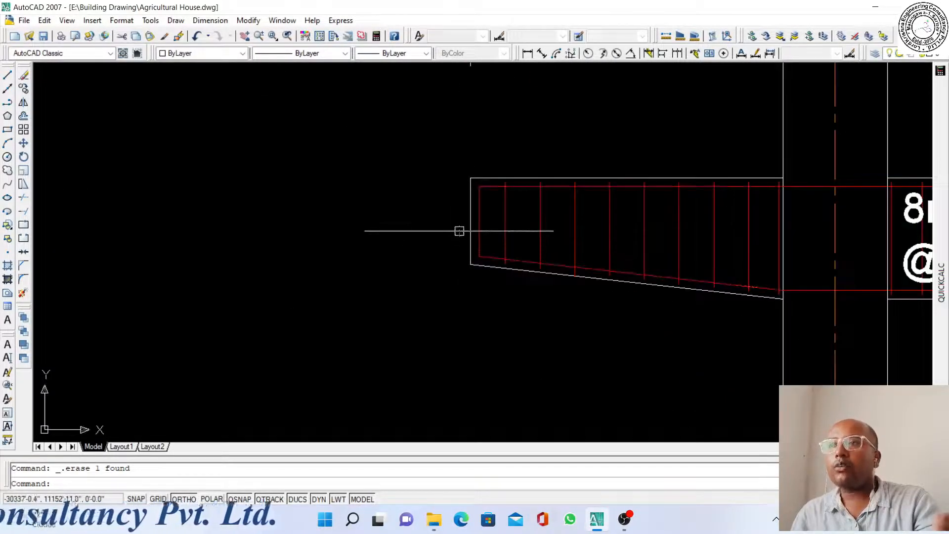
pyautogui.click(528, 54)
pyautogui.click(470, 177)
pyautogui.click(472, 264)
pyautogui.click(424, 165)
pyautogui.scroll(2, 425, 244)
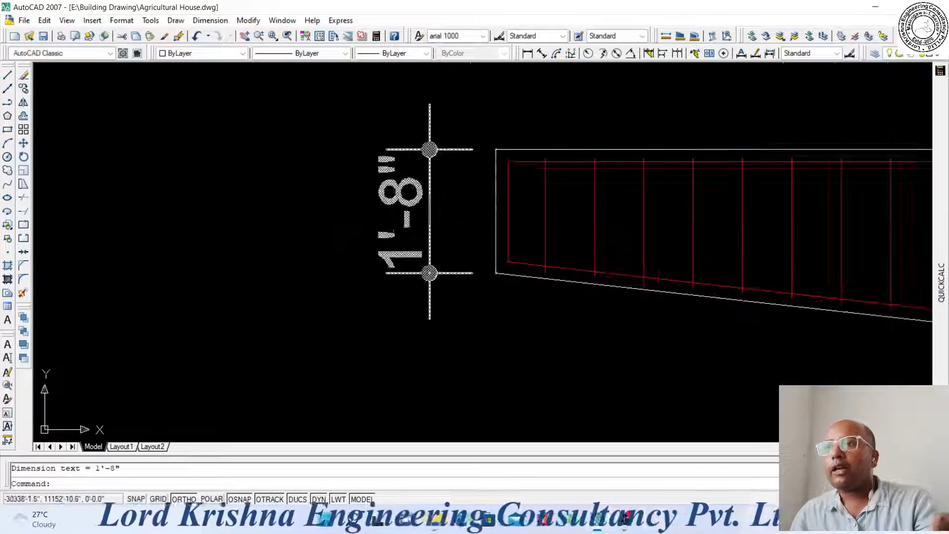
pyautogui.click(441, 221)
pyautogui.click(394, 207)
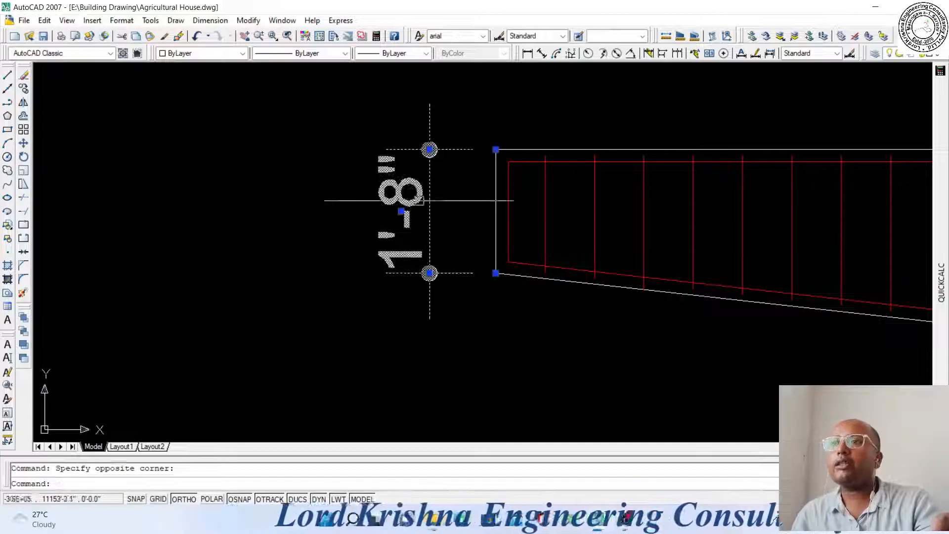
pyautogui.scroll(-2, 251, 214)
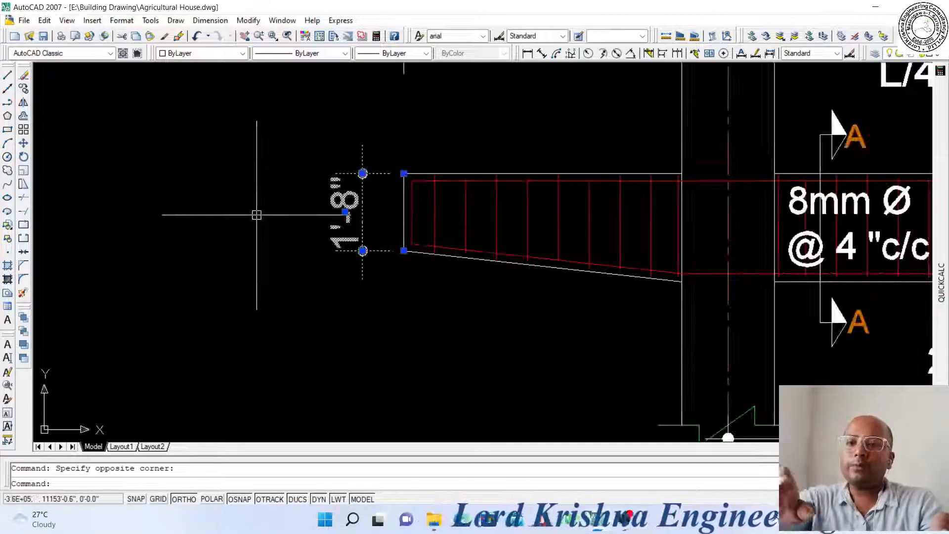
pyautogui.press('Delete')
# Try redrawing the new cantilever with a 9" vertical end after erasing its end and sloping underside, and undo the attempt
pyautogui.scroll(-3, 214, 206)
pyautogui.scroll(-3, 214, 138)
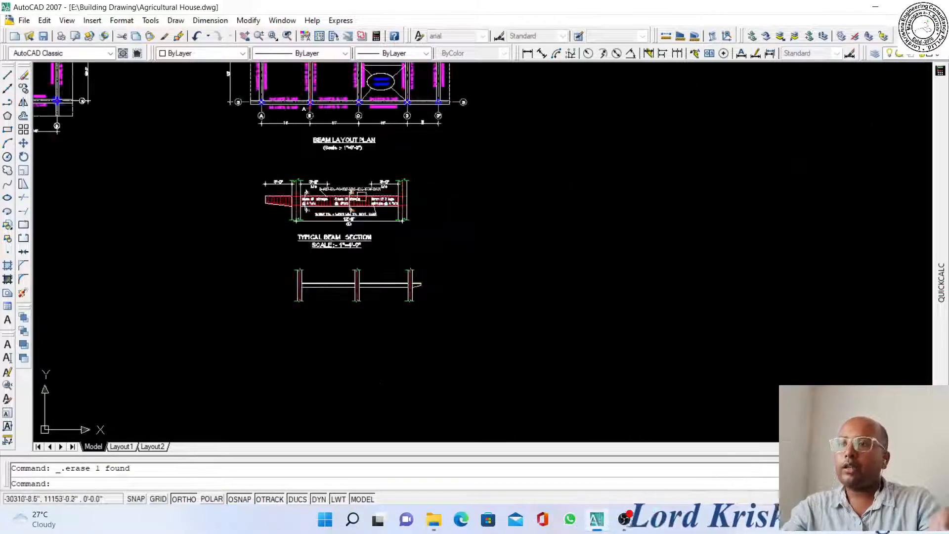
pyautogui.scroll(3, 401, 236)
pyautogui.scroll(5, 499, 307)
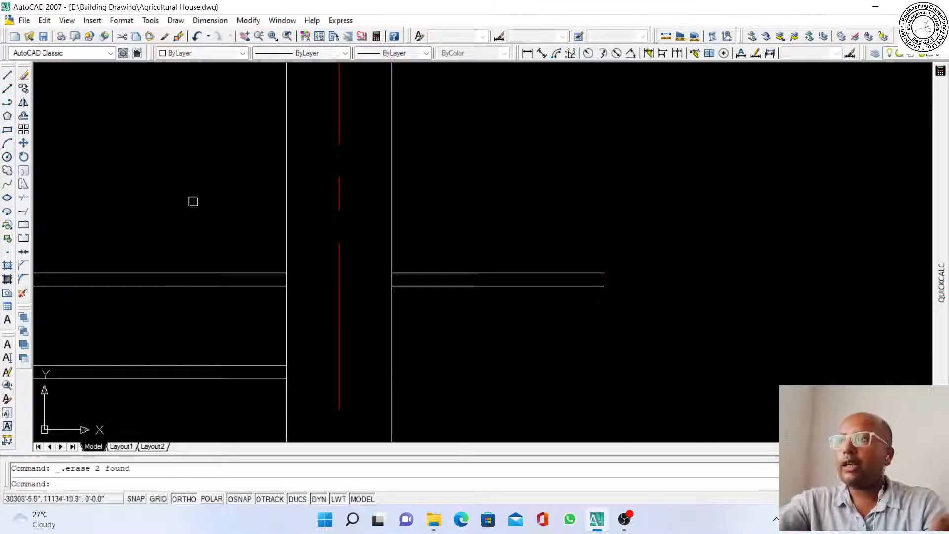
pyautogui.click(8, 75)
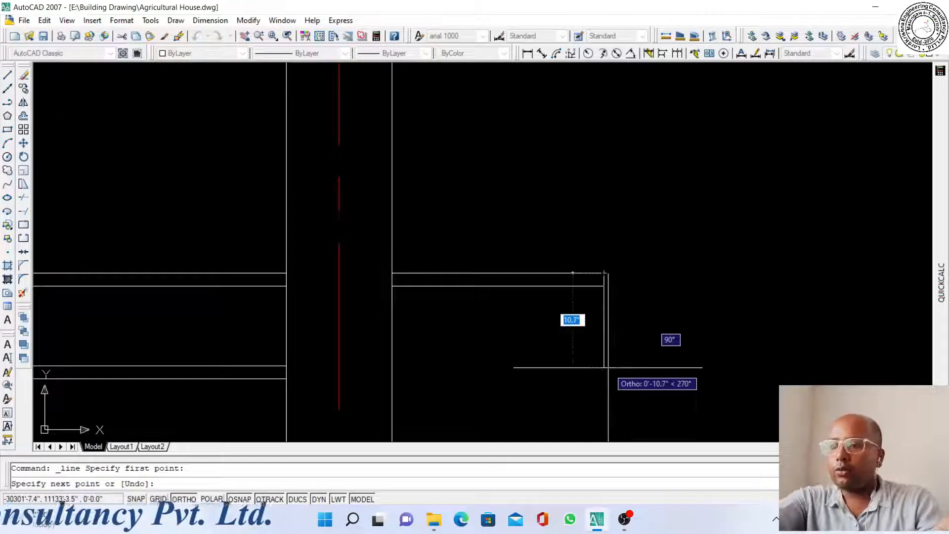
pyautogui.press('Return')
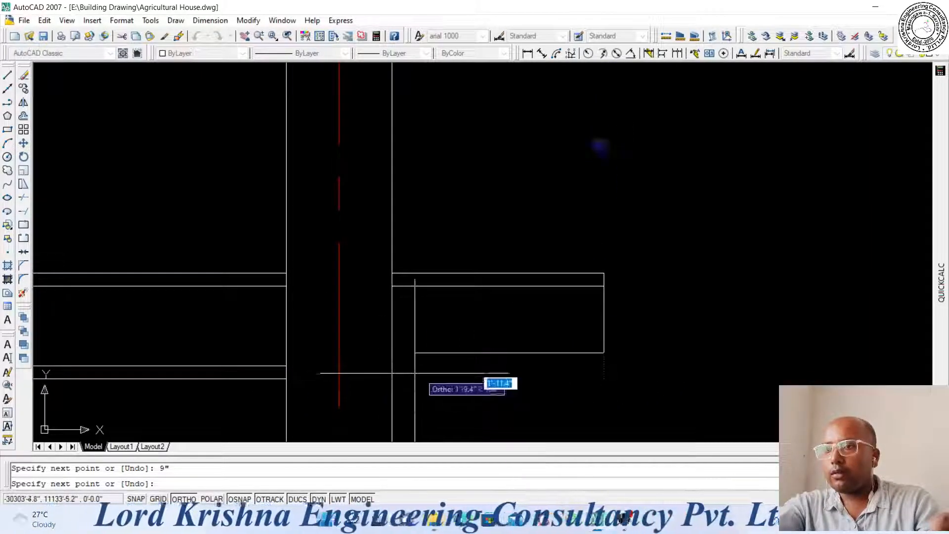
pyautogui.press('Escape')
pyautogui.hotkey('ctrl', 'z')
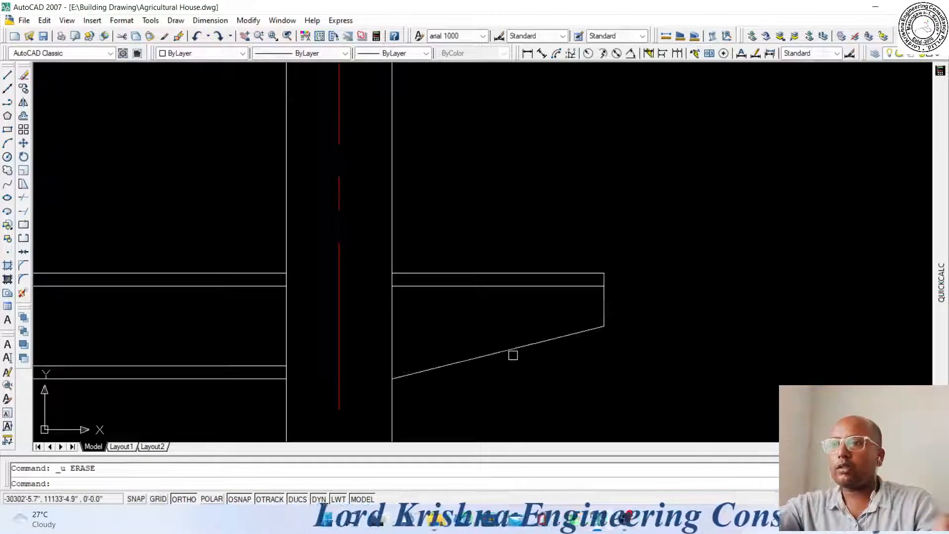
# Redraw the cantilever's vertical end 9" deep with a sloping underside to the third column's face, and erase the old sloping line
pyautogui.click(8, 75)
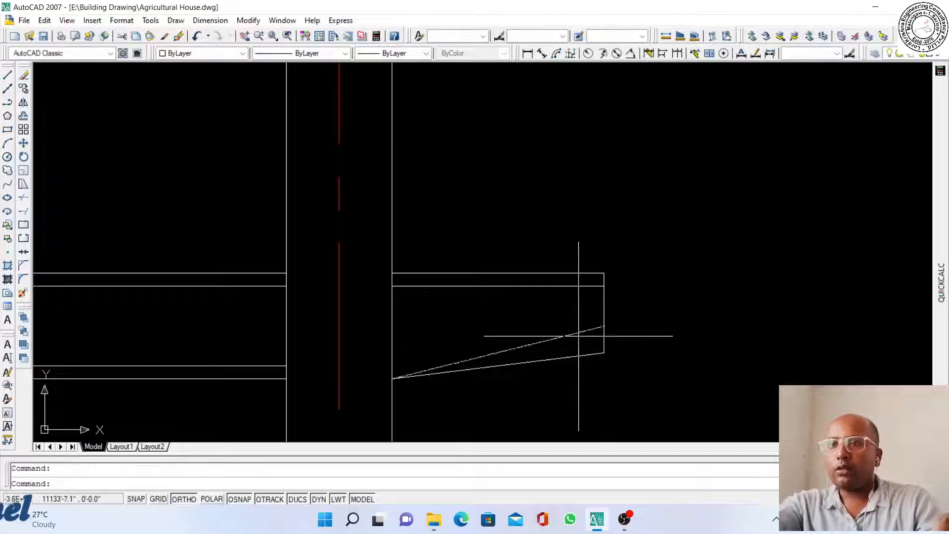
pyautogui.scroll(-5, 578, 303)
pyautogui.scroll(-1, 417, 273)
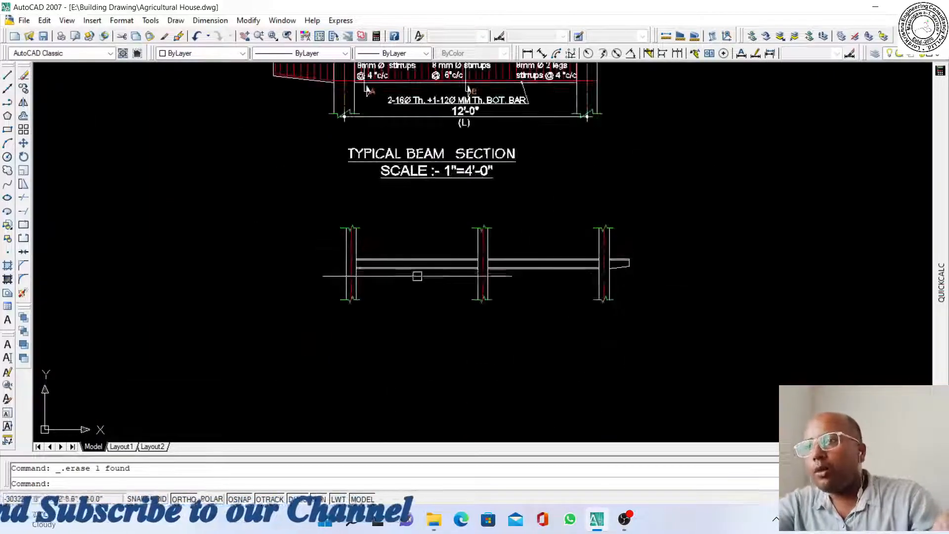
# Set the colour of both bays' upper and lower bar lines and the cantilever's upper bar line to Red
pyautogui.scroll(4, 410, 272)
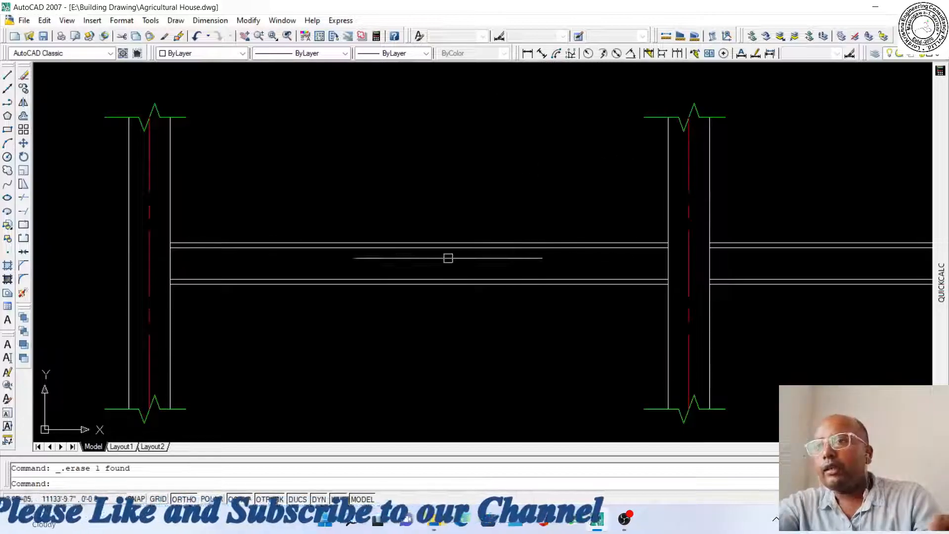
pyautogui.click(447, 248)
pyautogui.click(449, 280)
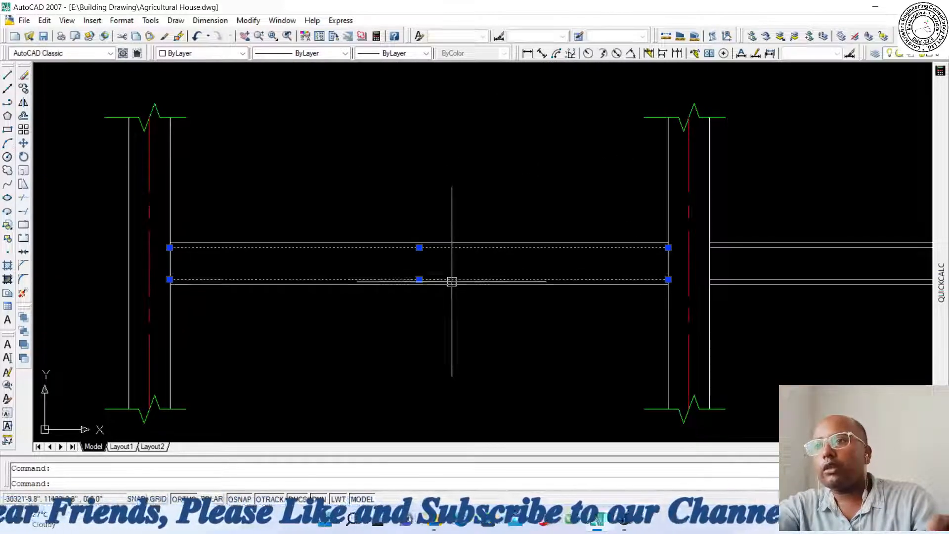
pyautogui.scroll(-2, 451, 278)
pyautogui.click(616, 260)
pyautogui.scroll(3, 616, 268)
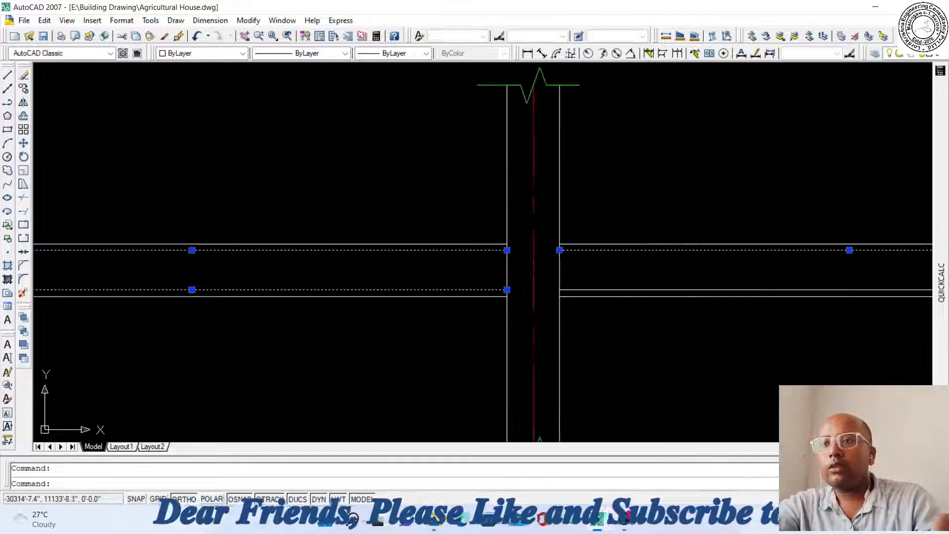
pyautogui.click(595, 289)
pyautogui.scroll(-2, 473, 306)
pyautogui.scroll(-2, 467, 305)
pyautogui.scroll(1, 771, 291)
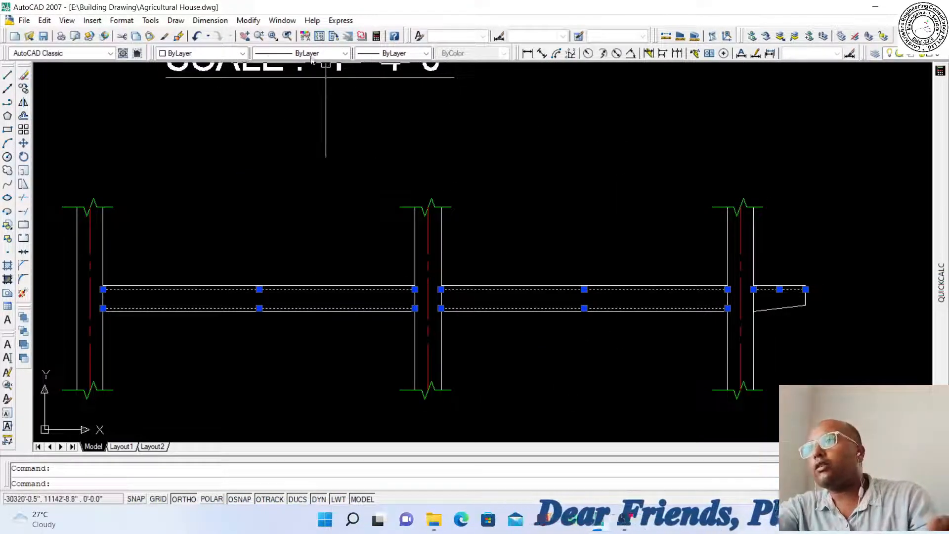
pyautogui.click(241, 53)
pyautogui.click(180, 76)
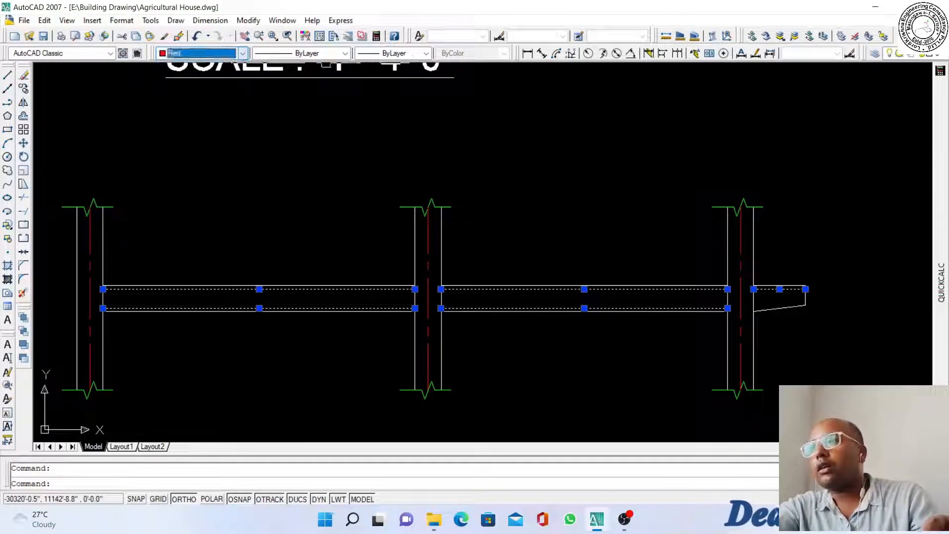
# Offset the cantilever's sloping underside and vertical end inward by 1.5"
pyautogui.scroll(-2, 420, 259)
pyautogui.scroll(4, 626, 273)
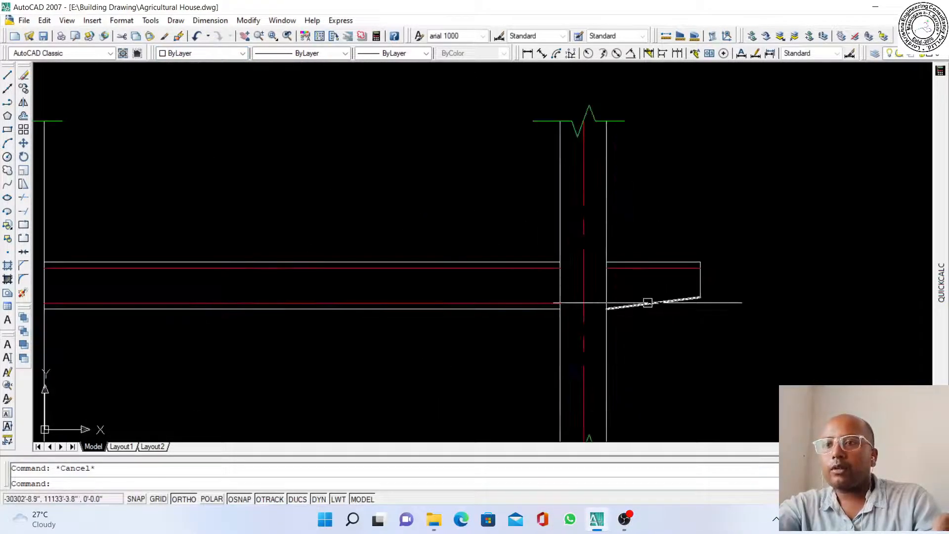
pyautogui.write('o')
pyautogui.press('Return')
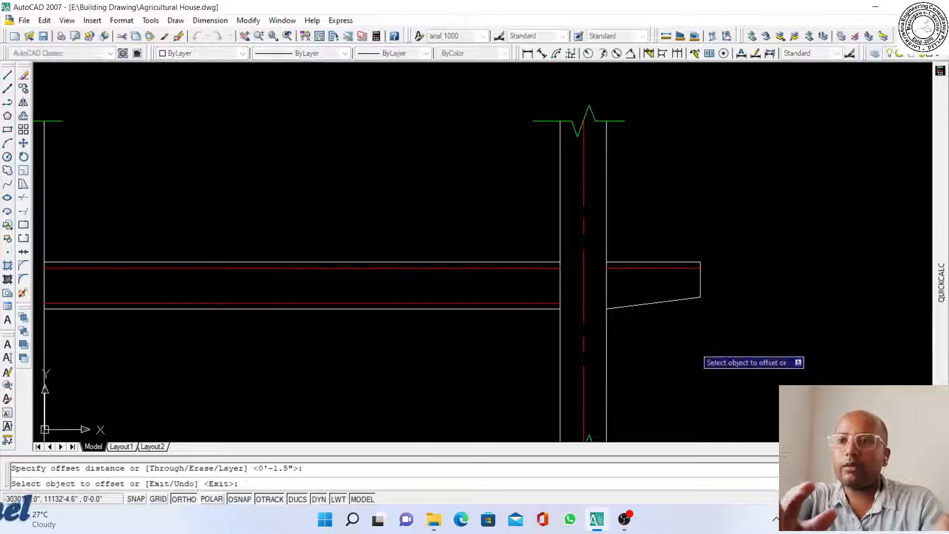
pyautogui.scroll(3, 696, 272)
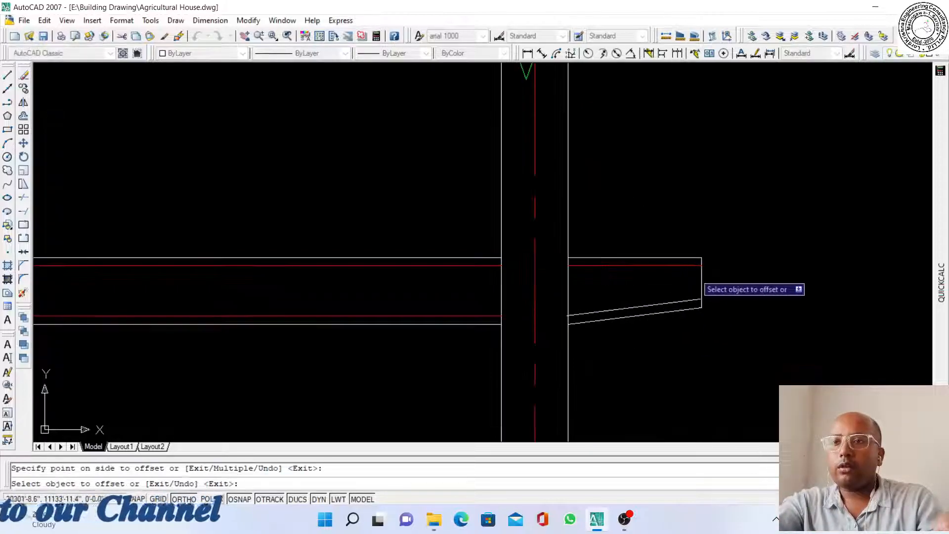
pyautogui.click(701, 282)
pyautogui.click(662, 275)
pyautogui.scroll(3, 724, 334)
pyautogui.press('Escape')
# Trim the overlapping ends of the cantilever's inner bar lines at their upper and lower corners
pyautogui.write('tr')
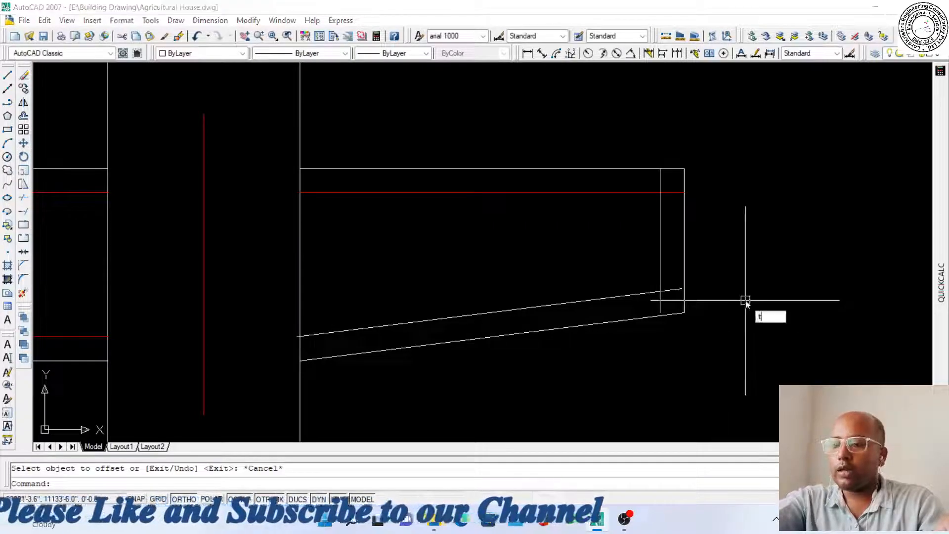
pyautogui.press('Return')
pyautogui.press('Return')
pyautogui.click(670, 290)
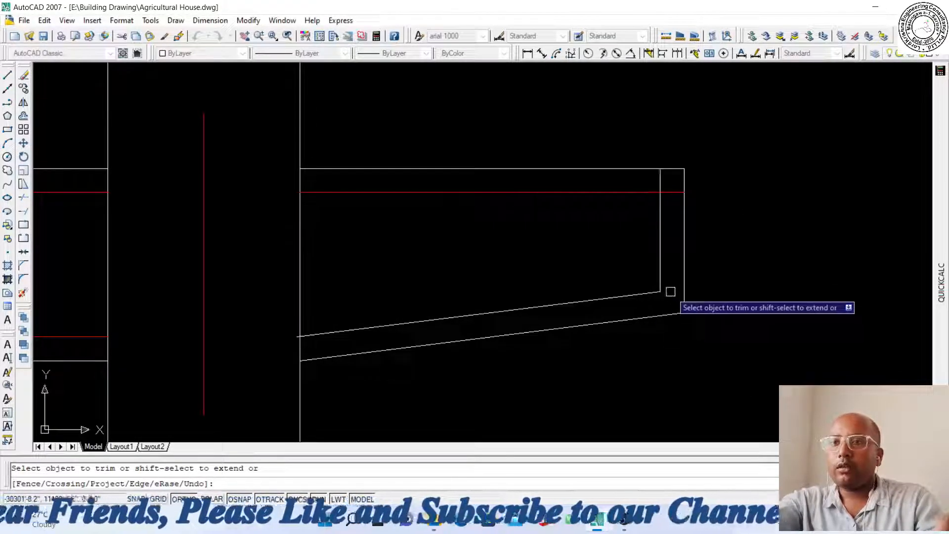
pyautogui.click(660, 178)
pyautogui.scroll(-2, 607, 219)
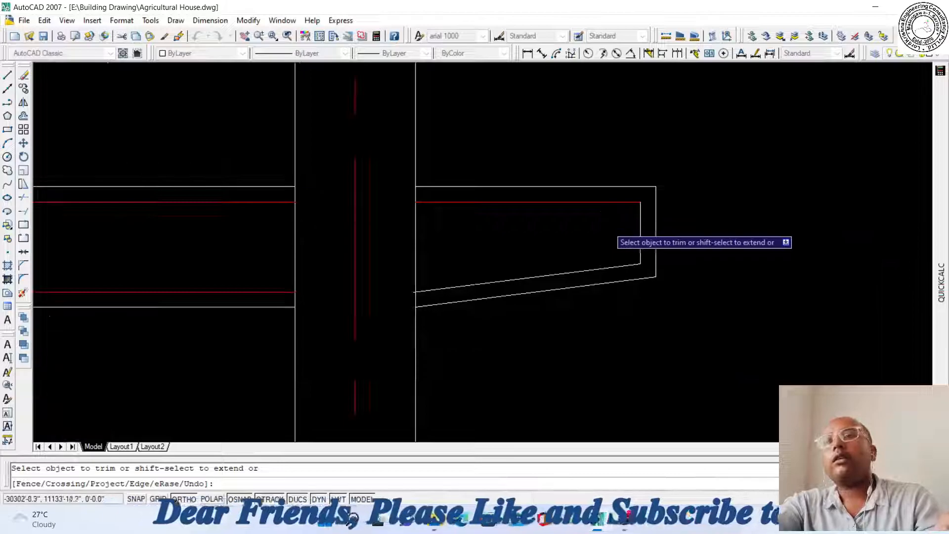
pyautogui.press('Escape')
# Set the colour of the cantilever's inner vertical and sloping bar lines to Red
pyautogui.scroll(3, 631, 249)
pyautogui.click(644, 260)
pyautogui.click(572, 220)
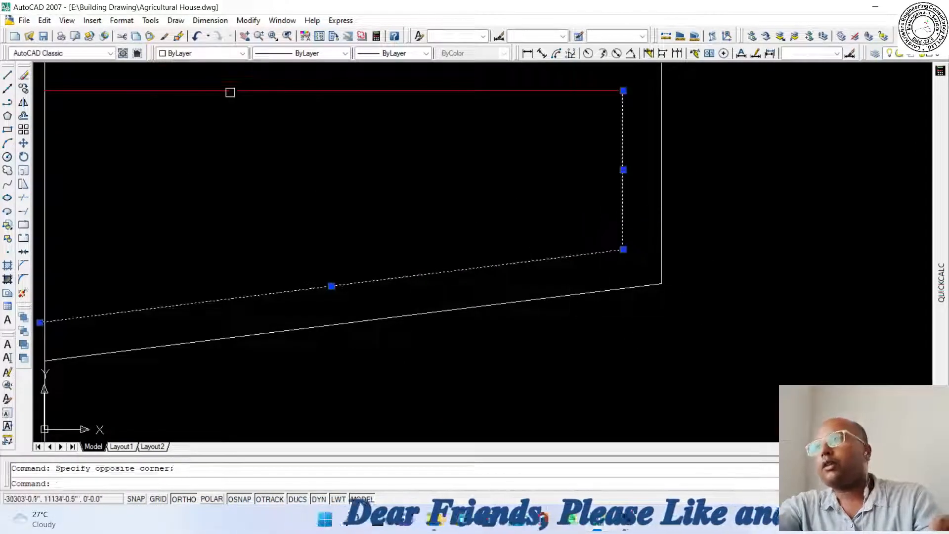
pyautogui.click(243, 54)
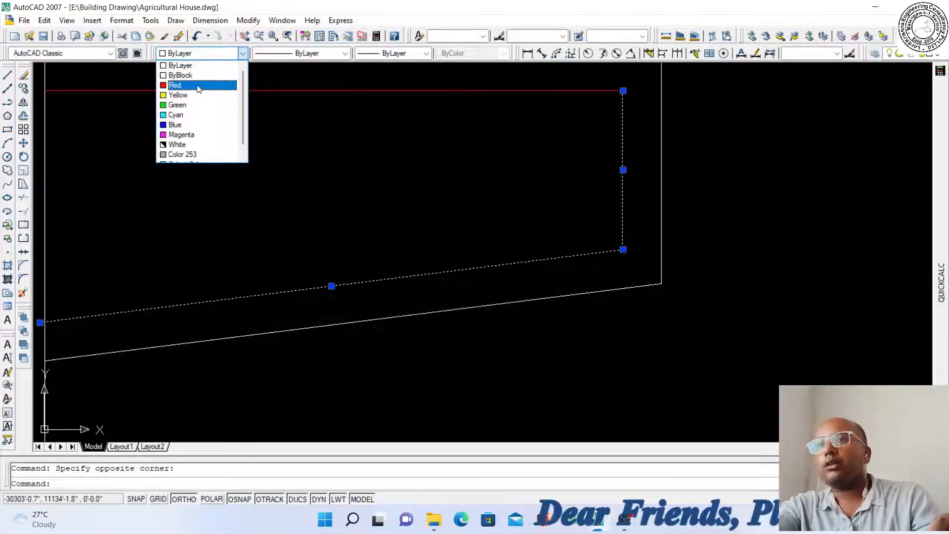
pyautogui.click(199, 88)
pyautogui.press('Escape')
# Extend the second bay's upper and lower bar lines across the third column to the cantilever's bar lines
pyautogui.scroll(-5, 747, 235)
pyautogui.scroll(3, 613, 246)
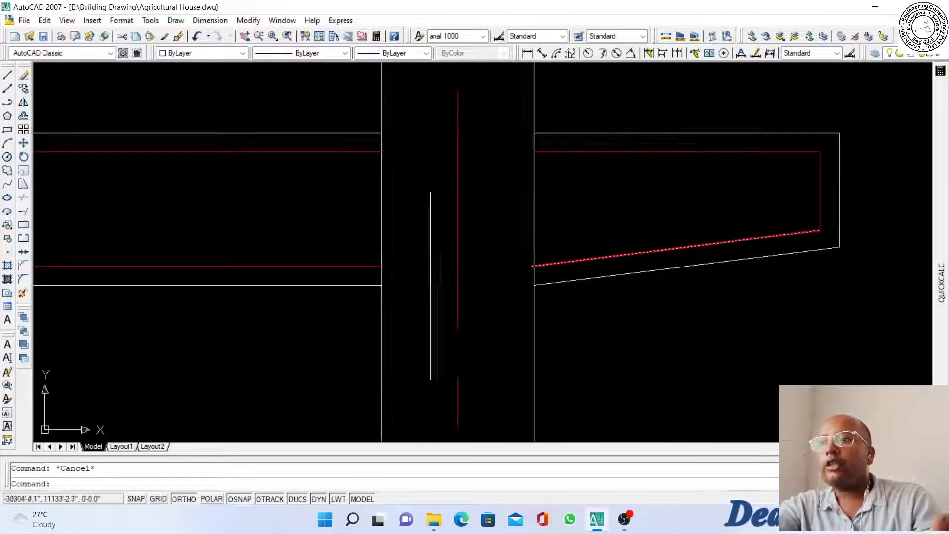
pyautogui.scroll(2, 431, 191)
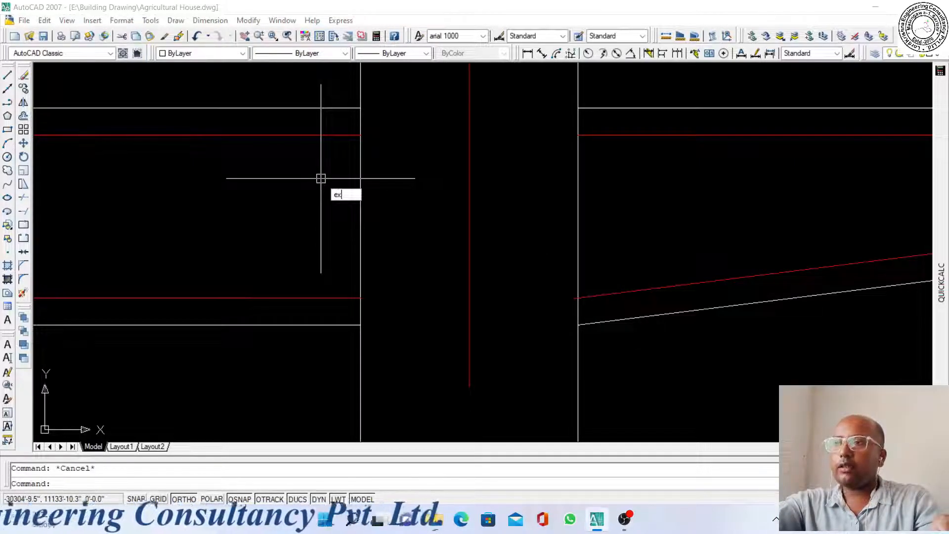
pyautogui.write('ex')
pyautogui.press('Return')
pyautogui.press('Return')
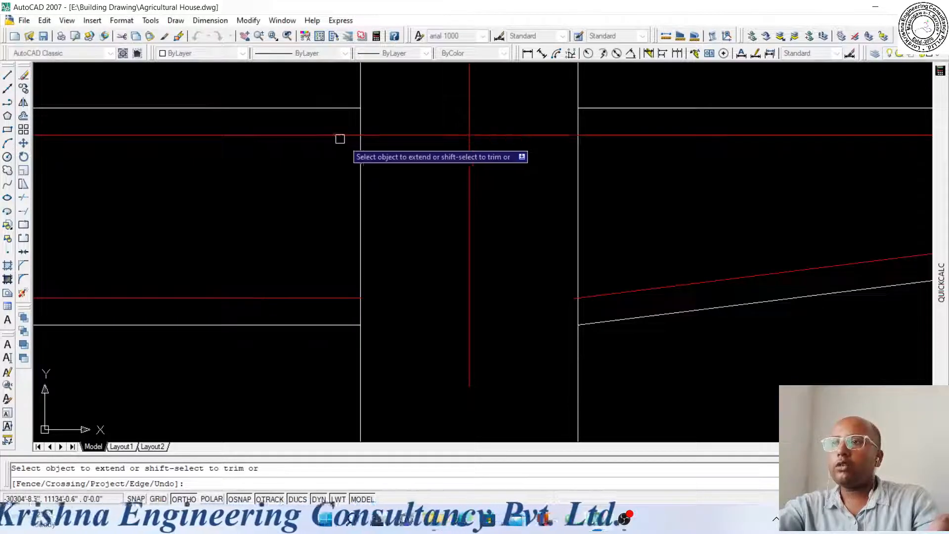
pyautogui.click(413, 297)
pyautogui.scroll(5, 558, 300)
pyautogui.scroll(4, 601, 298)
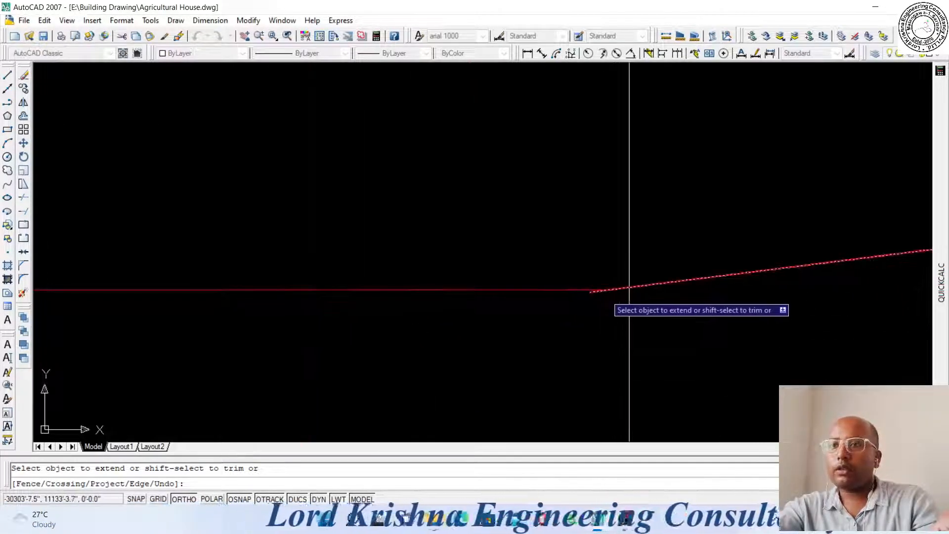
pyautogui.press('Escape')
# Trim the sloping cantilever bar's short overhang below the extended lower bar line at the third column
pyautogui.write('t')
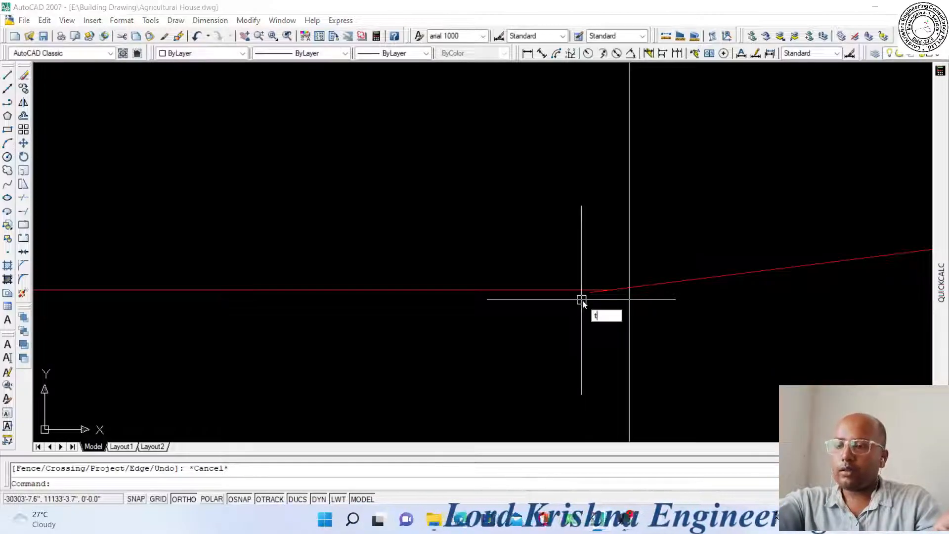
pyautogui.write('r')
pyautogui.press('Return')
pyautogui.press('Return')
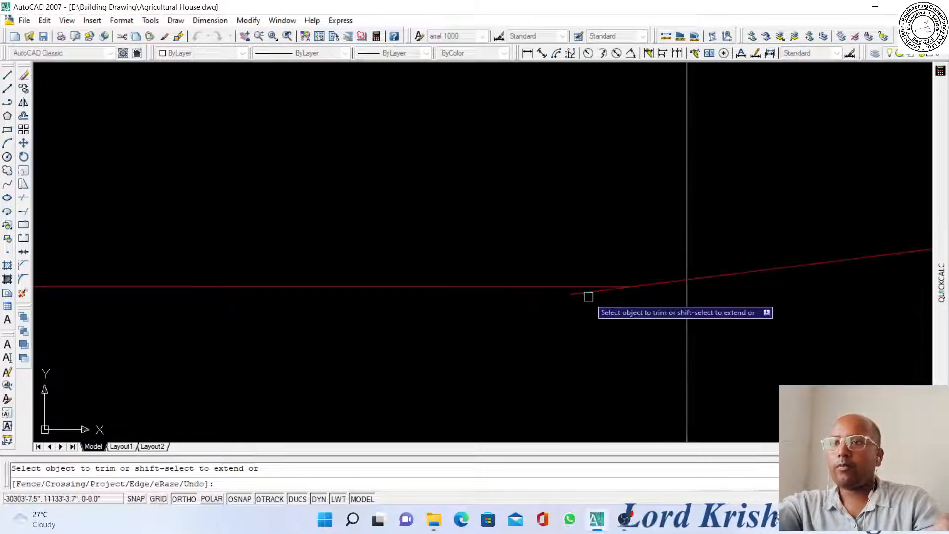
pyautogui.scroll(-6, 625, 292)
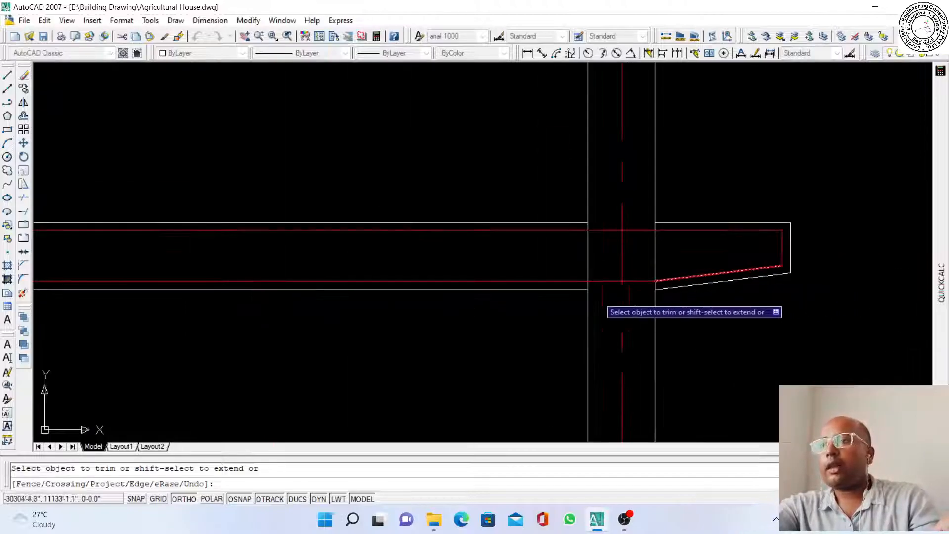
pyautogui.press('Escape')
# Extend the second bay's upper and lower bar lines across the middle column to the first bay's bar lines
pyautogui.scroll(3, 501, 270)
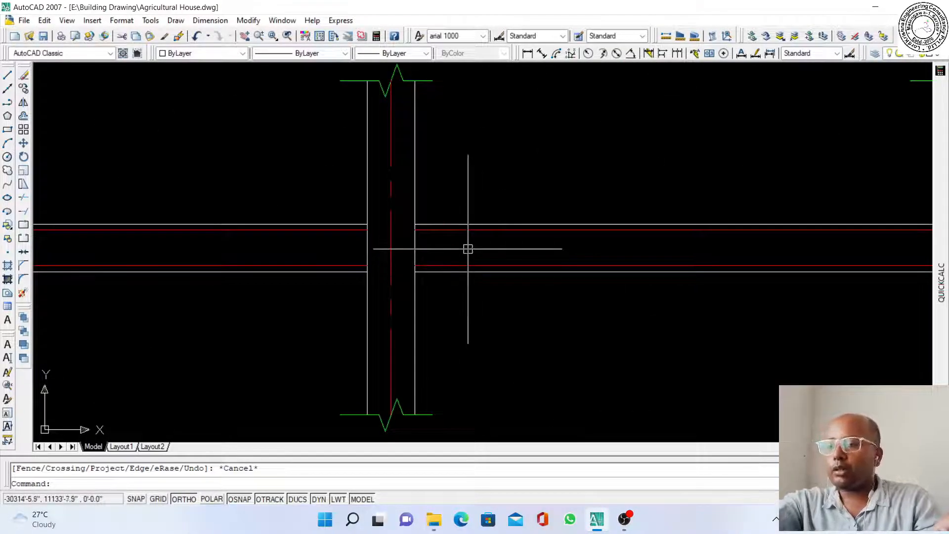
pyautogui.write('ex')
pyautogui.press('Return')
pyautogui.press('Return')
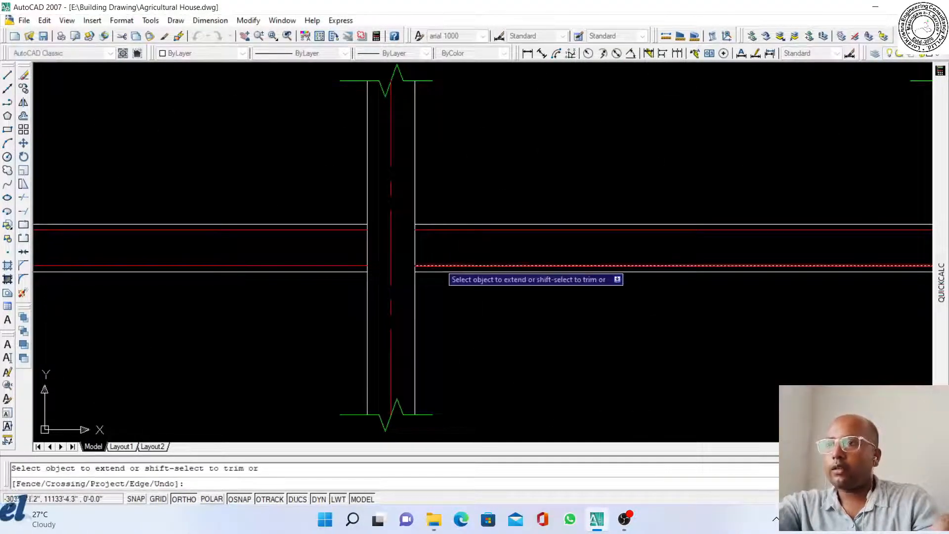
pyautogui.click(433, 265)
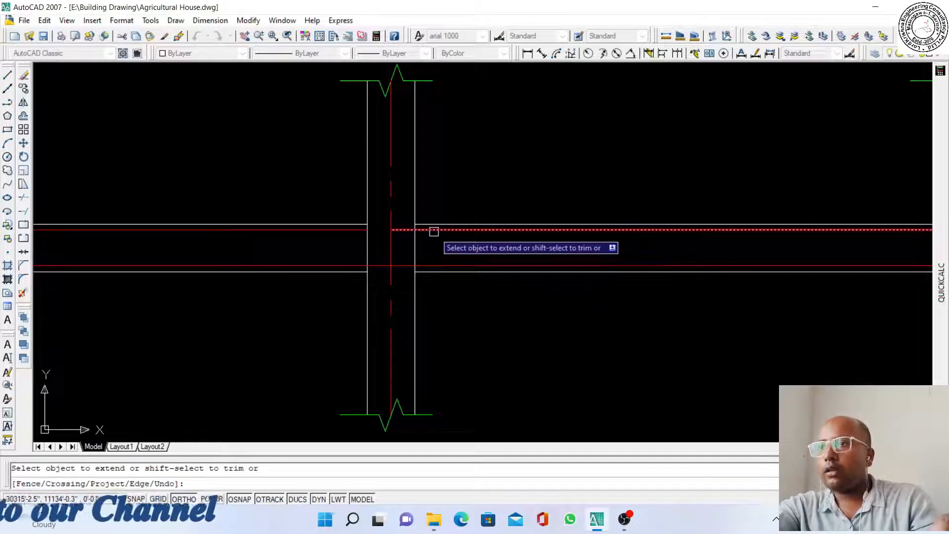
# Extend the first bay's upper and lower bar lines through the first column to its outer face
pyautogui.scroll(-5, 384, 267)
pyautogui.scroll(6, 358, 235)
pyautogui.click(407, 251)
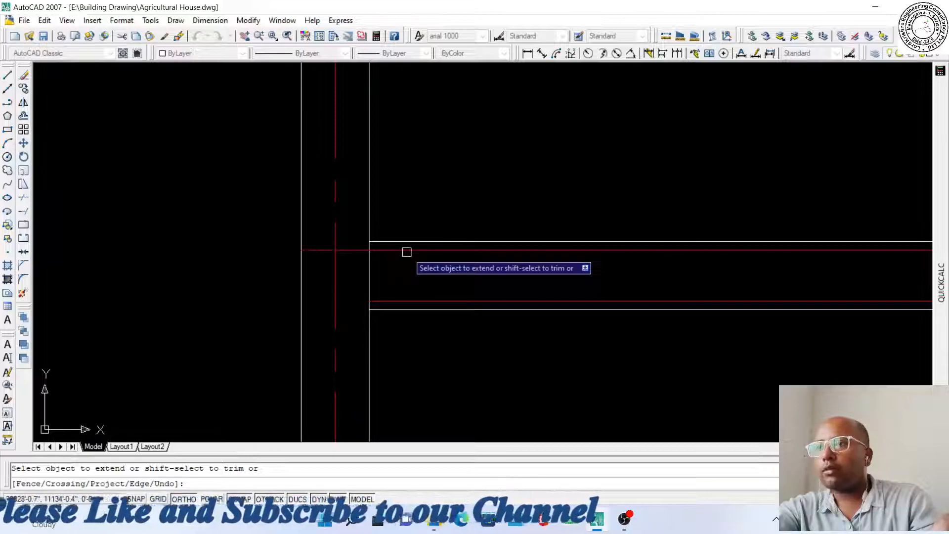
pyautogui.click(401, 297)
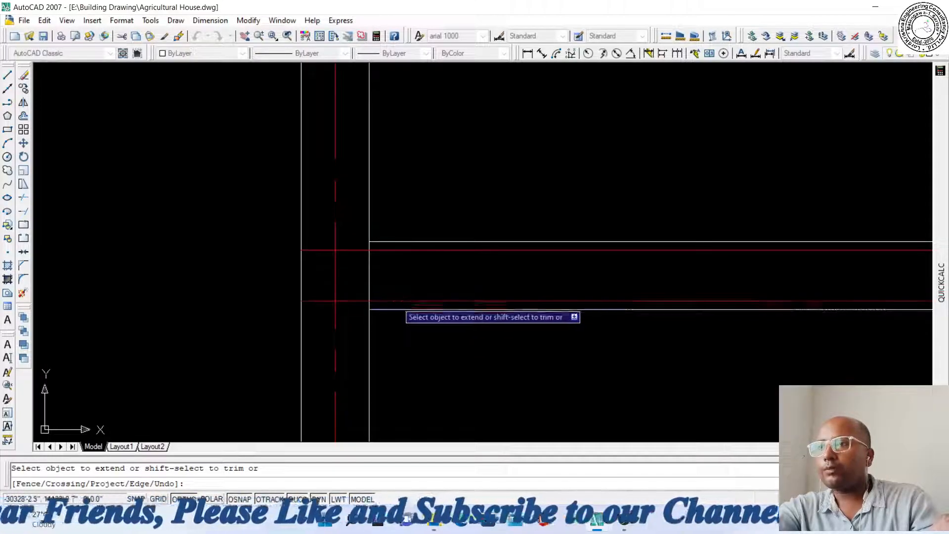
pyautogui.scroll(-4, 322, 280)
pyautogui.scroll(-4, 279, 265)
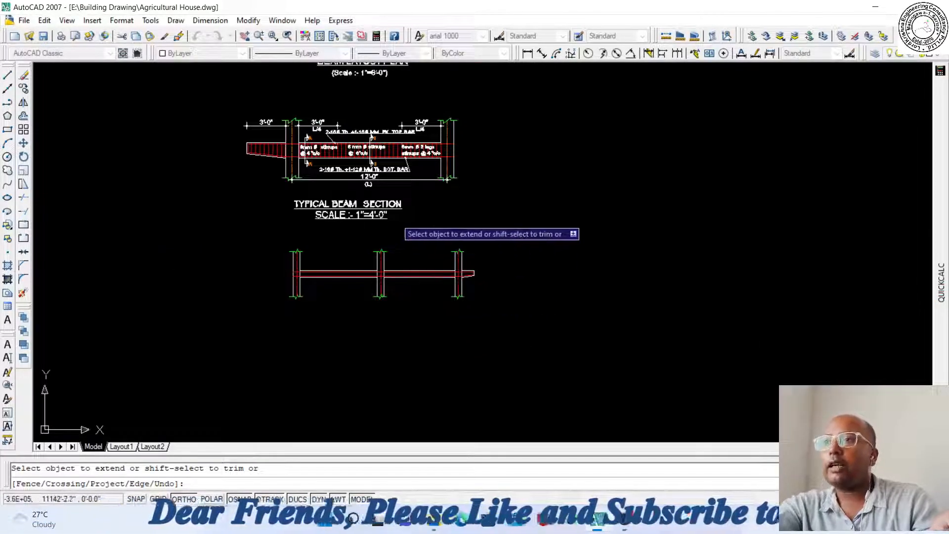
pyautogui.press('Escape')
# Examine the stirrup lines and spacing notes in the typical beam section above the new beam
pyautogui.scroll(6, 455, 339)
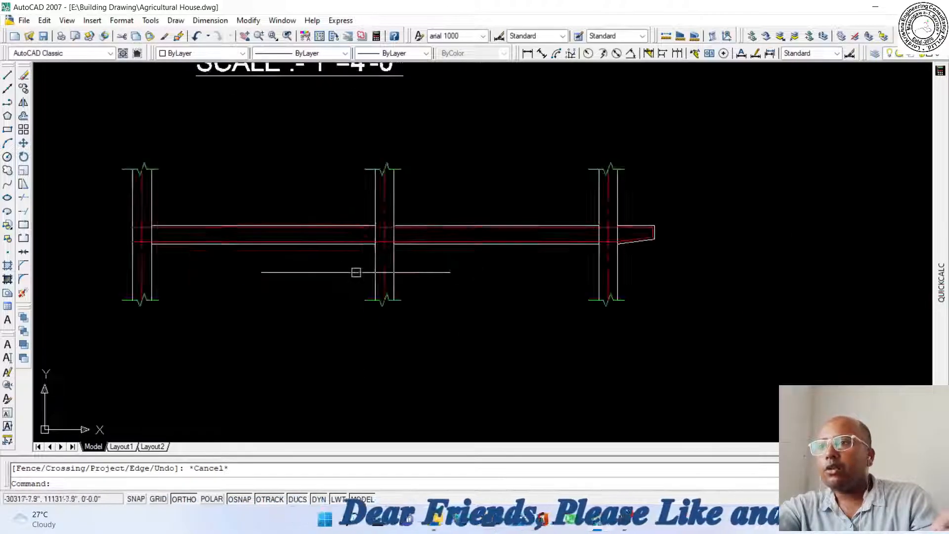
pyautogui.scroll(-7, 443, 200)
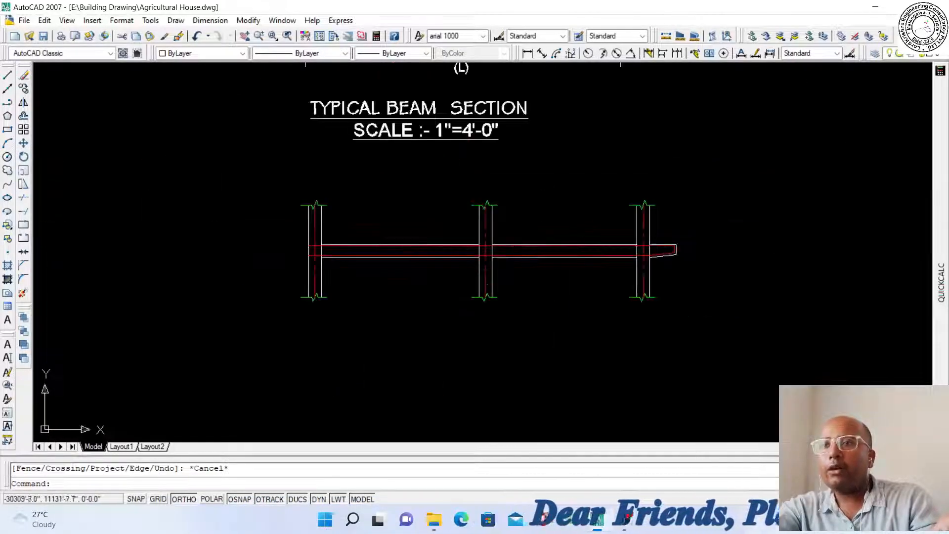
pyautogui.scroll(3, 463, 250)
pyautogui.scroll(3, 468, 267)
pyautogui.scroll(-6, 473, 286)
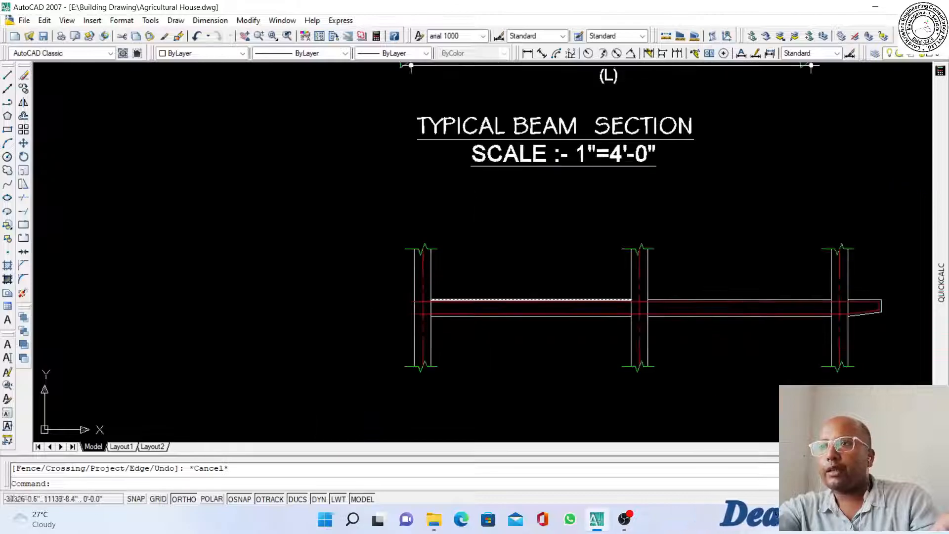
pyautogui.scroll(3, 459, 197)
pyautogui.scroll(5, 447, 114)
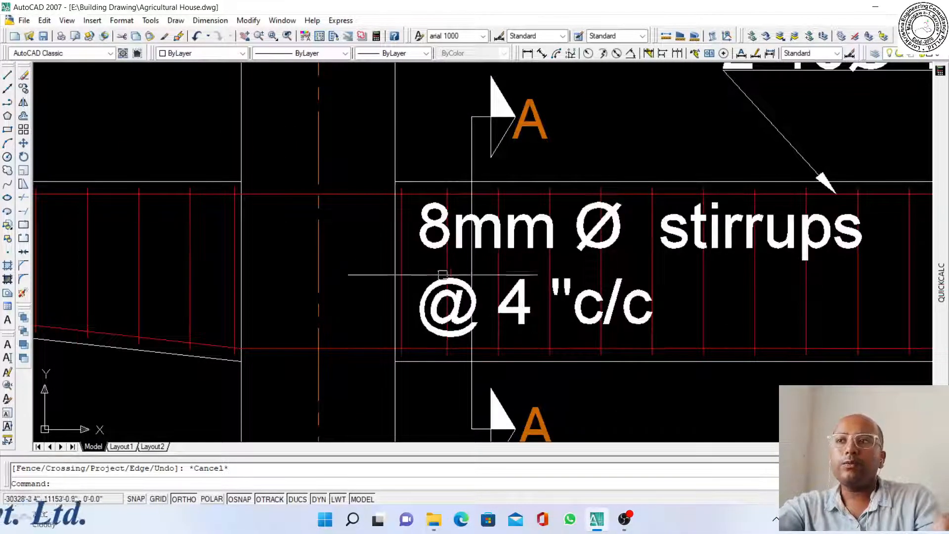
pyautogui.scroll(-2, 427, 177)
pyautogui.scroll(-6, 459, 207)
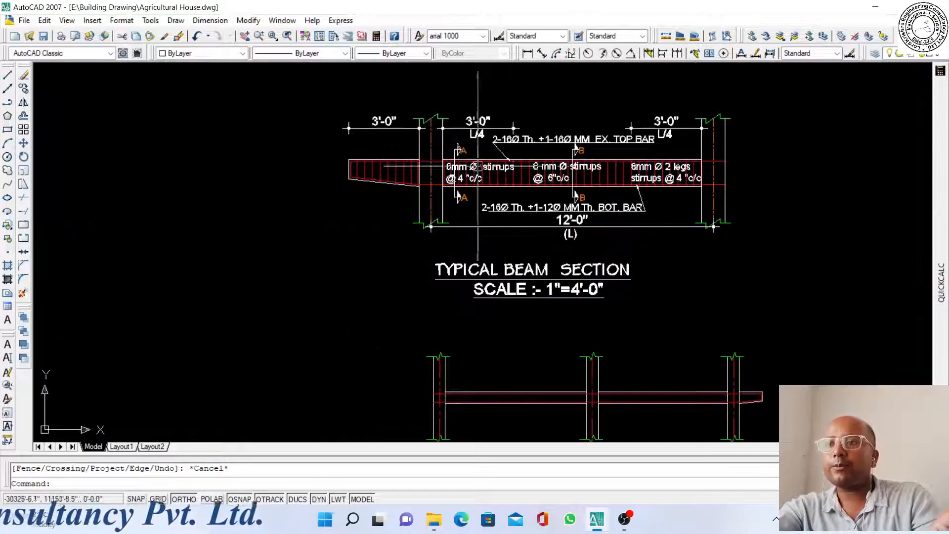
pyautogui.scroll(-2, 447, 205)
pyautogui.scroll(3, 466, 368)
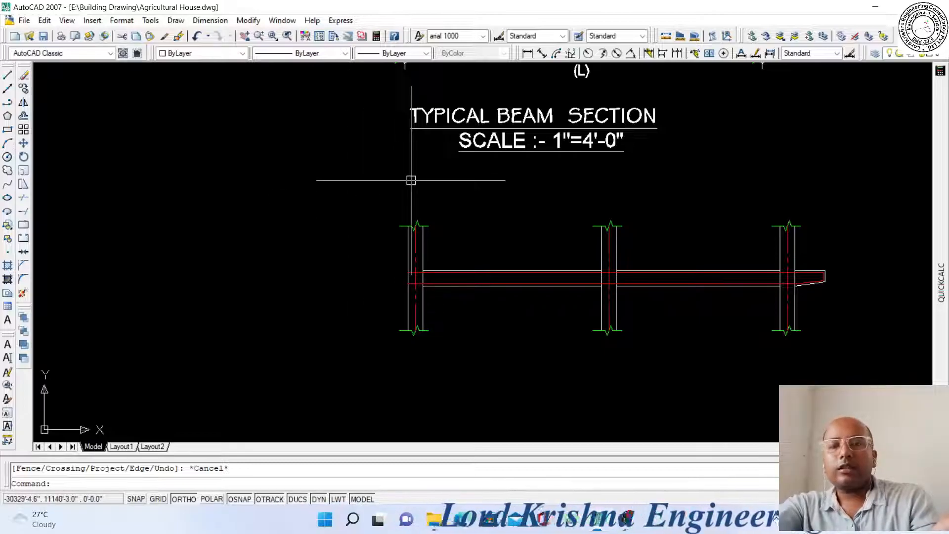
# Draw a vertical line on the first column's centreline from the upper bar line to the lower bar line
pyautogui.click(8, 77)
pyautogui.scroll(10, 484, 289)
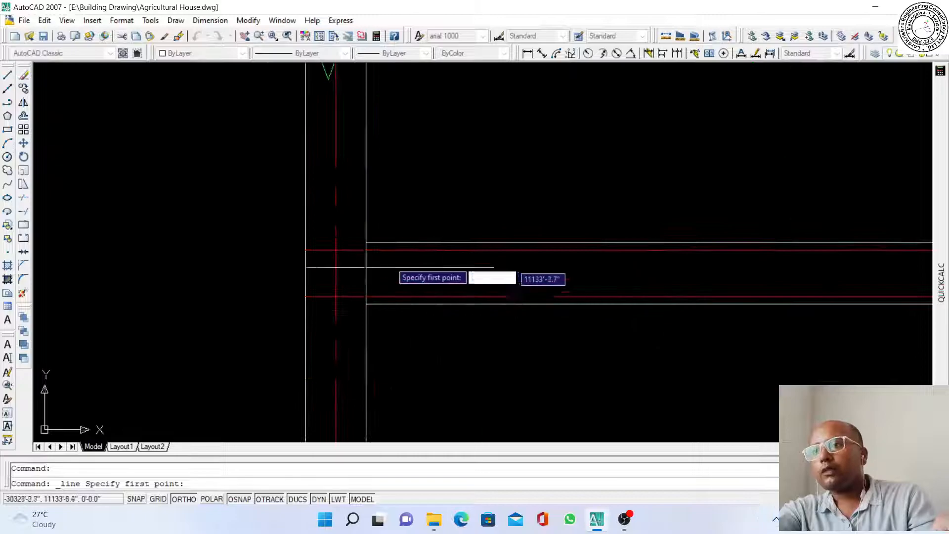
pyautogui.scroll(3, 282, 224)
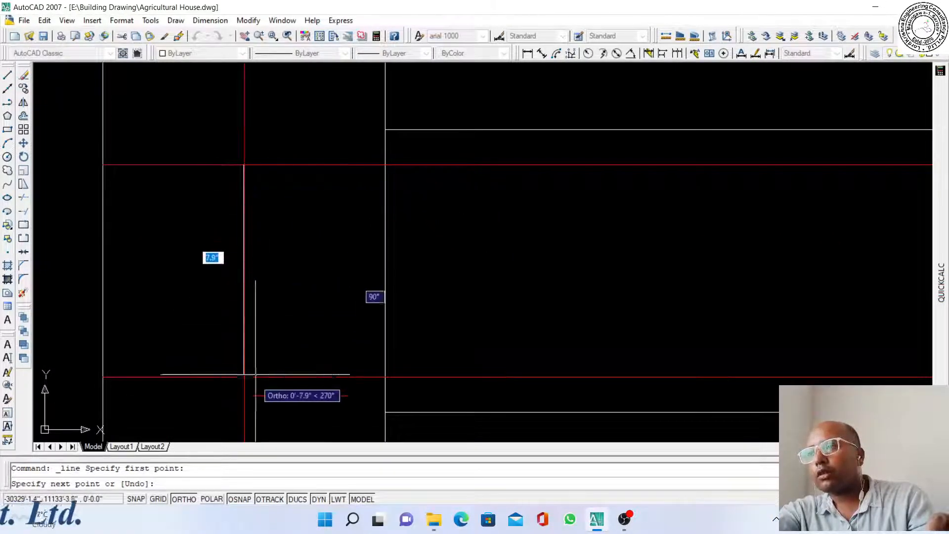
pyautogui.press('Escape')
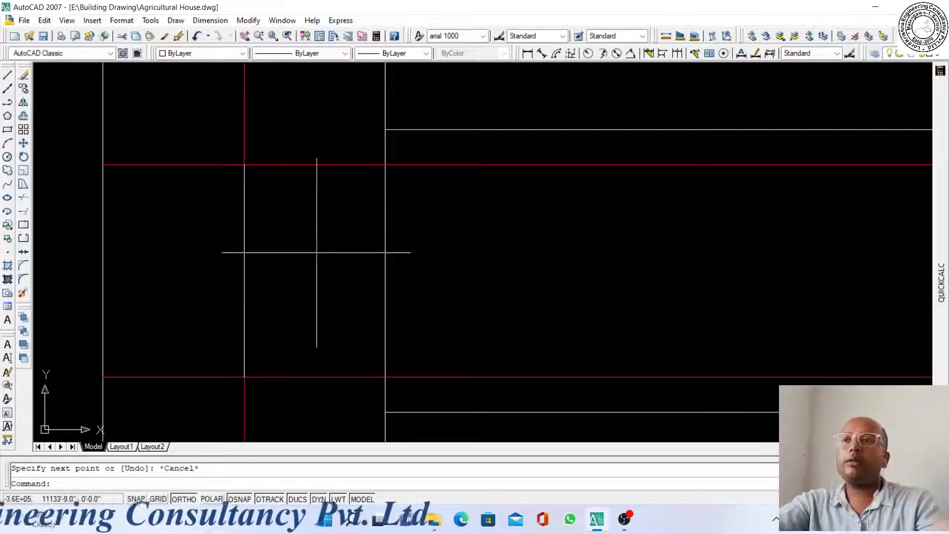
# Offset the vertical line in the first column 4" towards the first bay twice, each time from the newest line
pyautogui.scroll(-10, 418, 283)
pyautogui.scroll(5, 426, 235)
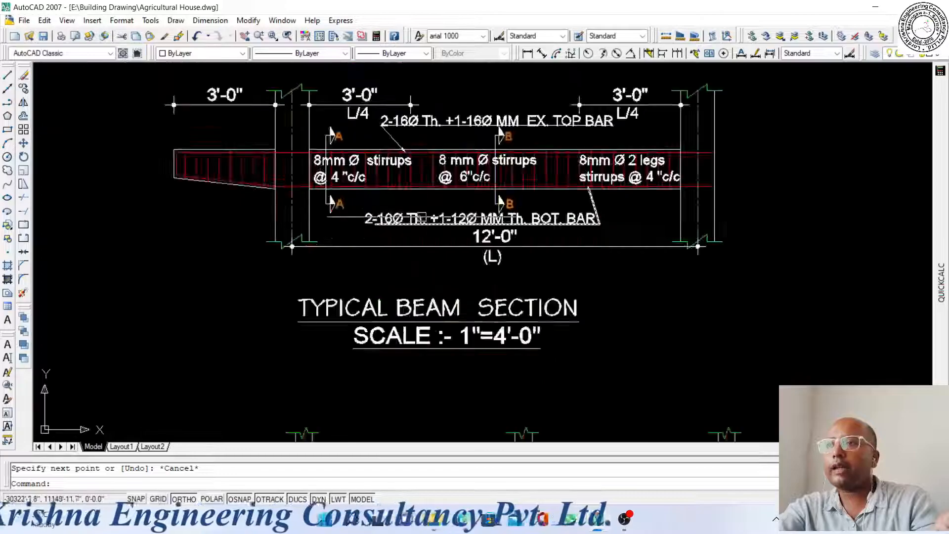
pyautogui.scroll(2, 317, 103)
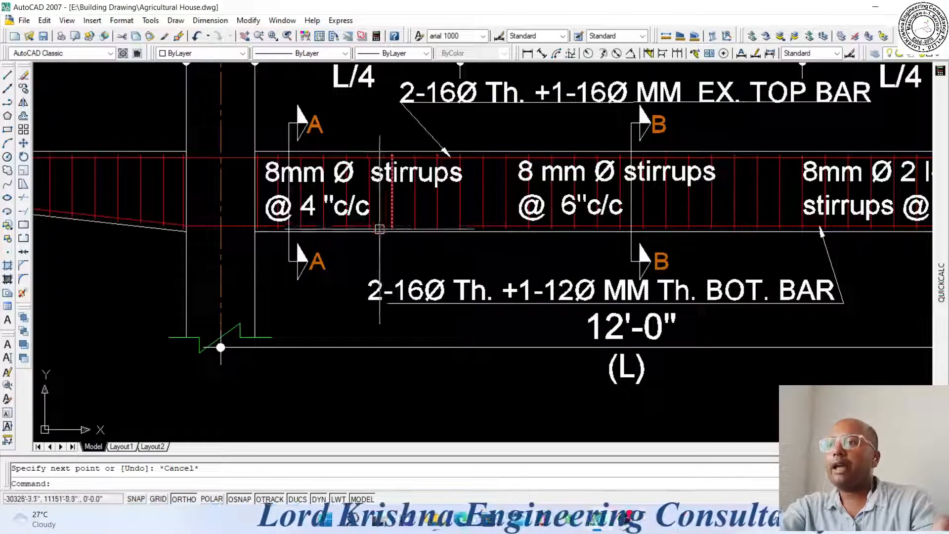
pyautogui.scroll(-10, 351, 192)
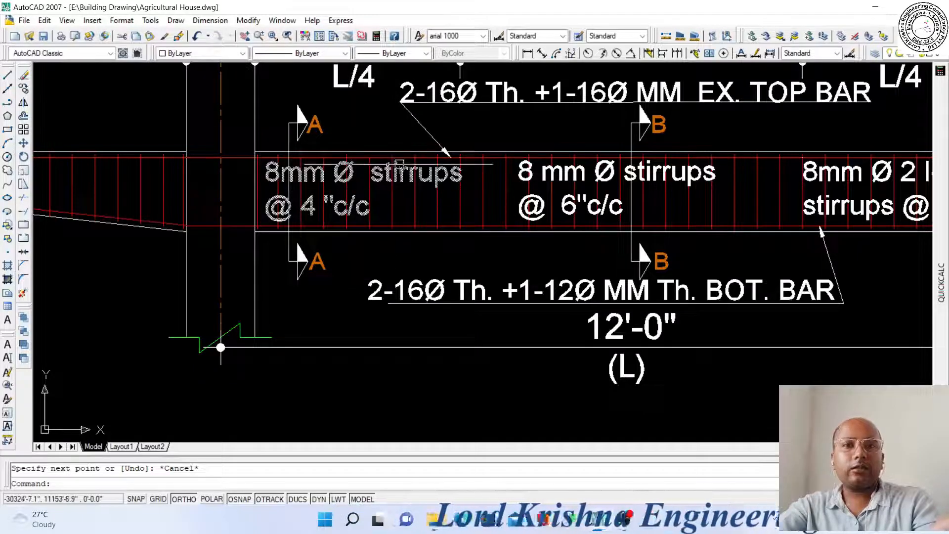
pyautogui.scroll(10, 401, 242)
pyautogui.scroll(-2, 394, 226)
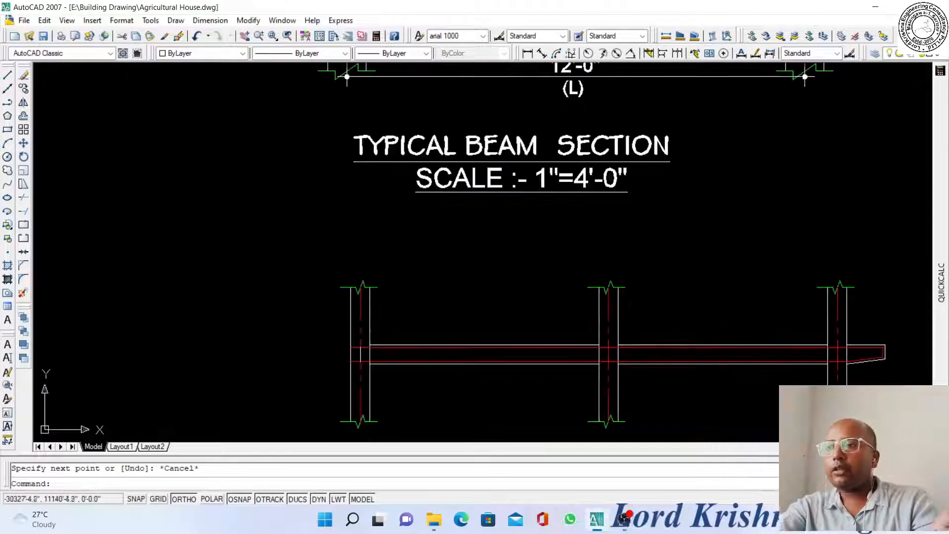
pyautogui.scroll(5, 363, 378)
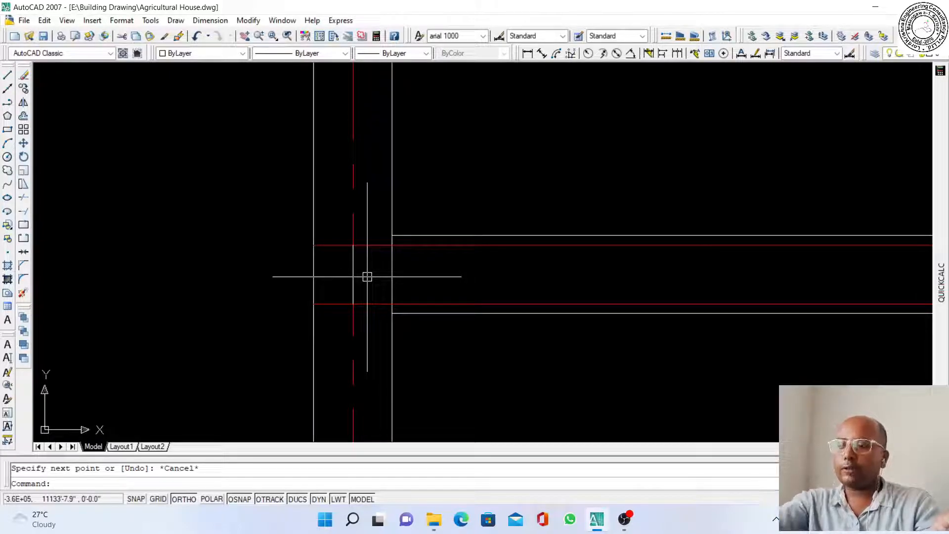
pyautogui.press('Return')
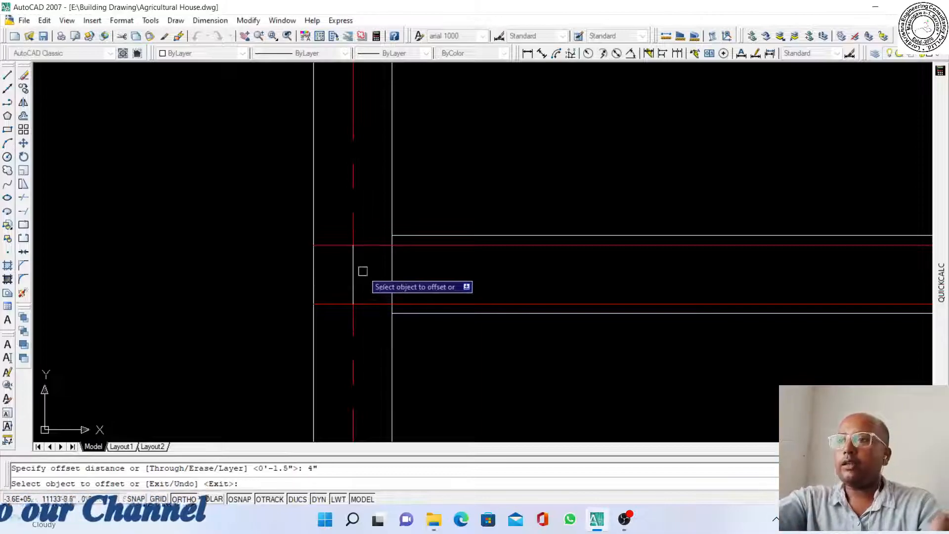
pyautogui.click(353, 267)
pyautogui.click(381, 272)
pyautogui.click(423, 269)
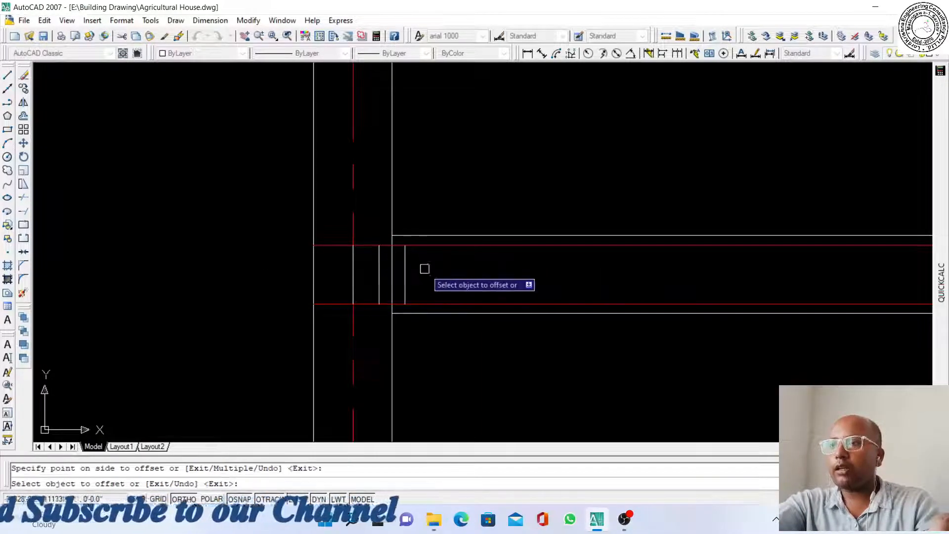
pyautogui.press('Escape')
# Delete the two vertical stirrup lines inside the first column, keeping the one just inside the first bay
pyautogui.click(380, 272)
pyautogui.click(353, 268)
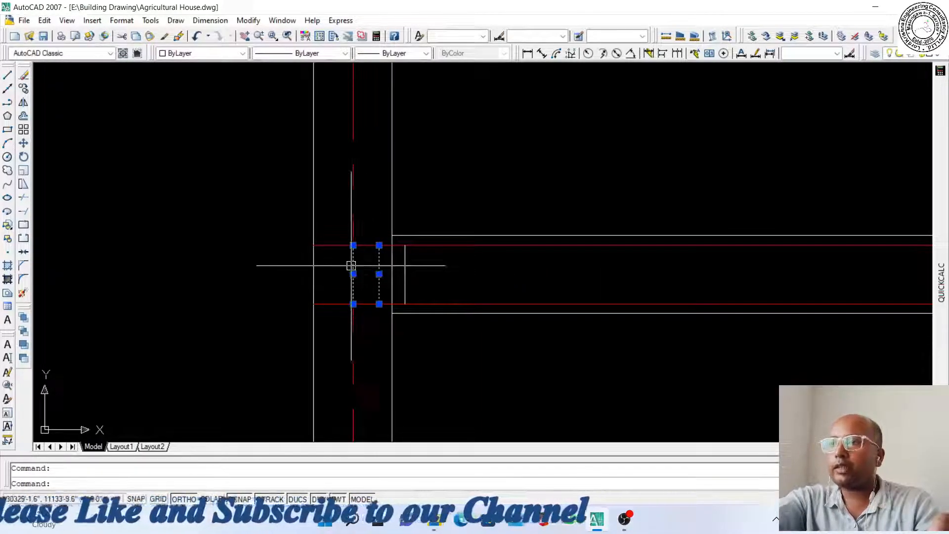
pyautogui.press('Delete')
pyautogui.write('o')
pyautogui.press('Return')
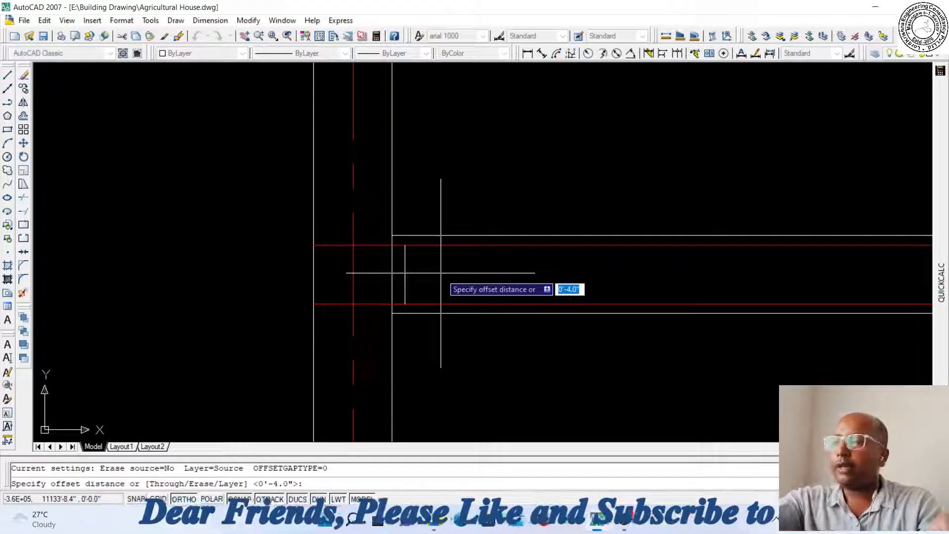
pyautogui.press('Escape')
# Set the colour of the stirrup line at the start of the first bay to Red
pyautogui.click(406, 262)
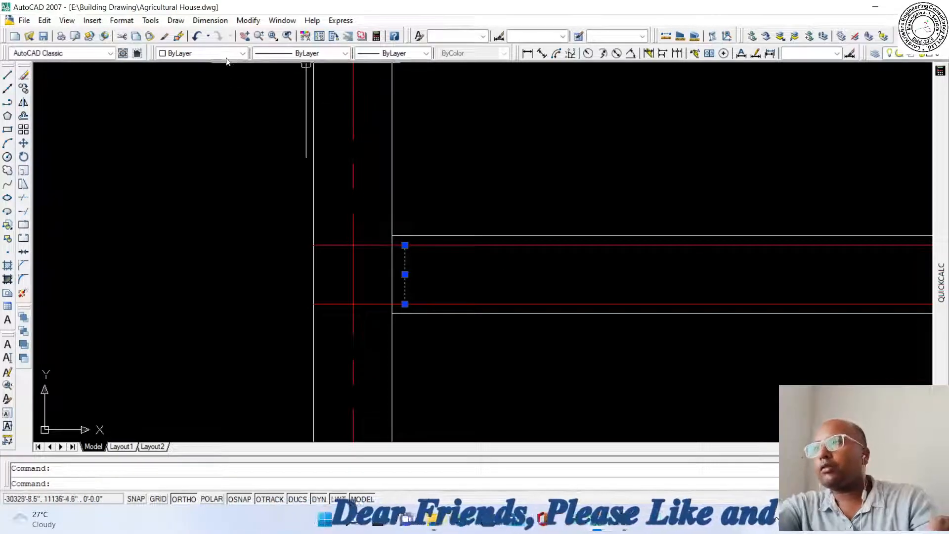
pyautogui.click(242, 52)
pyautogui.click(193, 88)
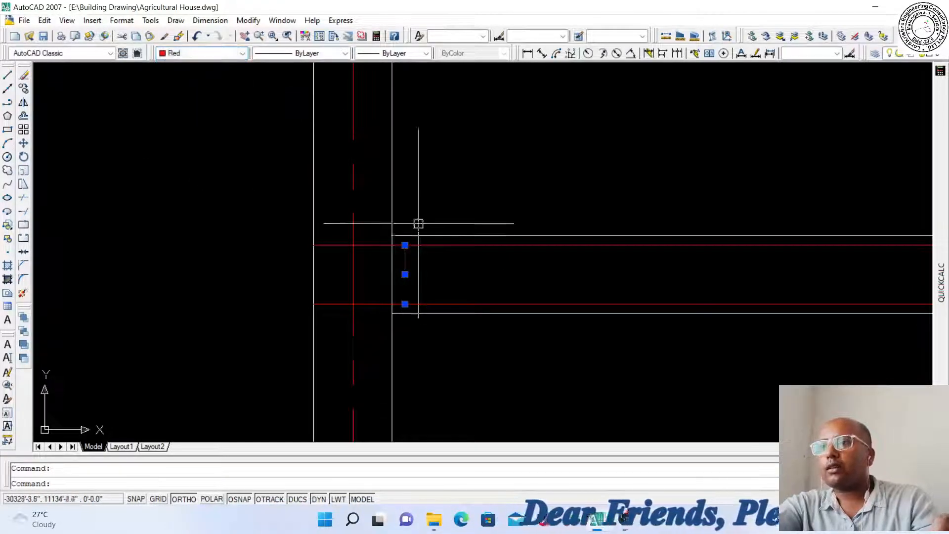
pyautogui.press('Escape')
# Offset the red stirrup line repeatedly at 4" spacing along the first bay up to the middle column, each time from the newest line
pyautogui.write('o')
pyautogui.press('Return')
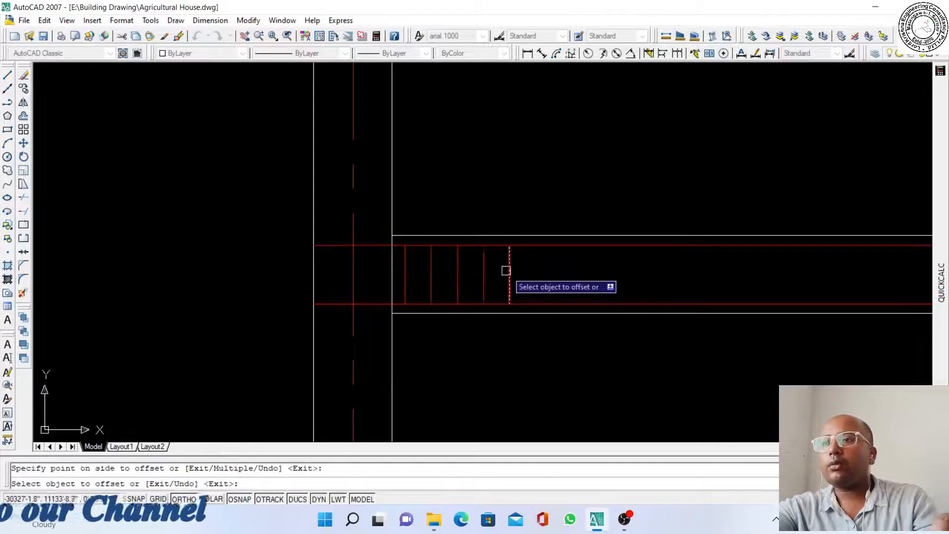
pyautogui.click(571, 268)
pyautogui.scroll(-4, 315, 298)
pyautogui.scroll(3, 429, 285)
pyautogui.click(457, 276)
pyautogui.click(525, 277)
pyautogui.click(481, 271)
pyautogui.click(534, 277)
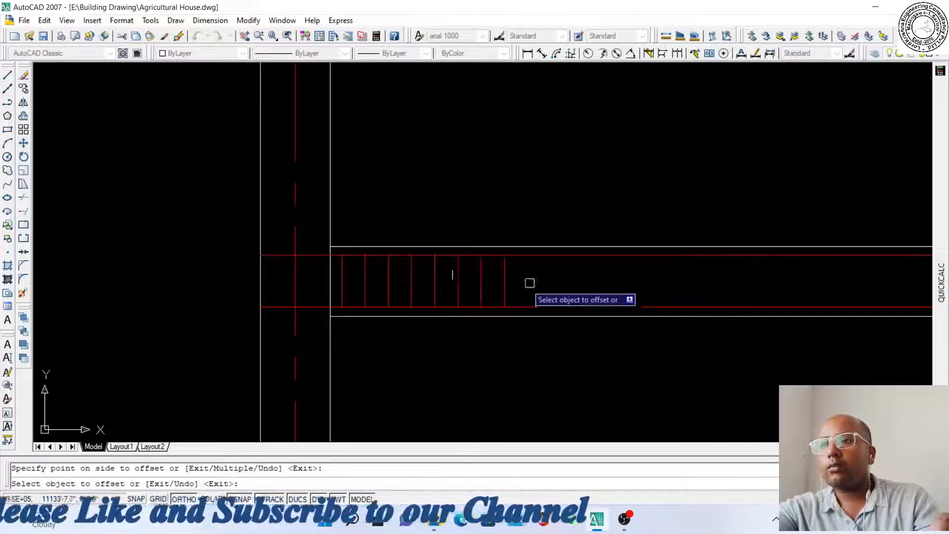
pyautogui.click(504, 277)
pyautogui.click(548, 280)
pyautogui.click(524, 279)
pyautogui.click(543, 279)
pyautogui.click(551, 275)
pyautogui.click(568, 277)
pyautogui.click(574, 279)
pyautogui.click(623, 290)
pyautogui.click(596, 277)
pyautogui.click(633, 287)
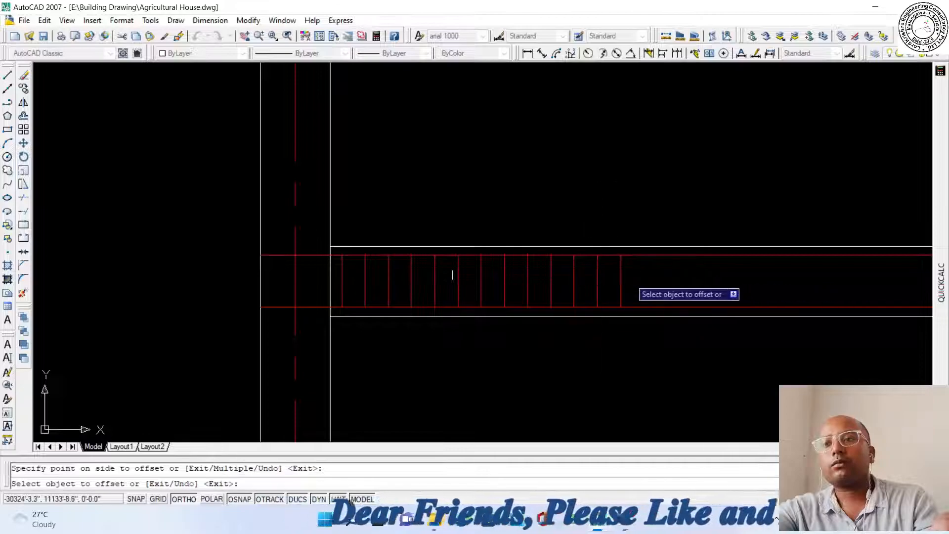
pyautogui.click(621, 274)
pyautogui.click(680, 276)
pyautogui.click(644, 275)
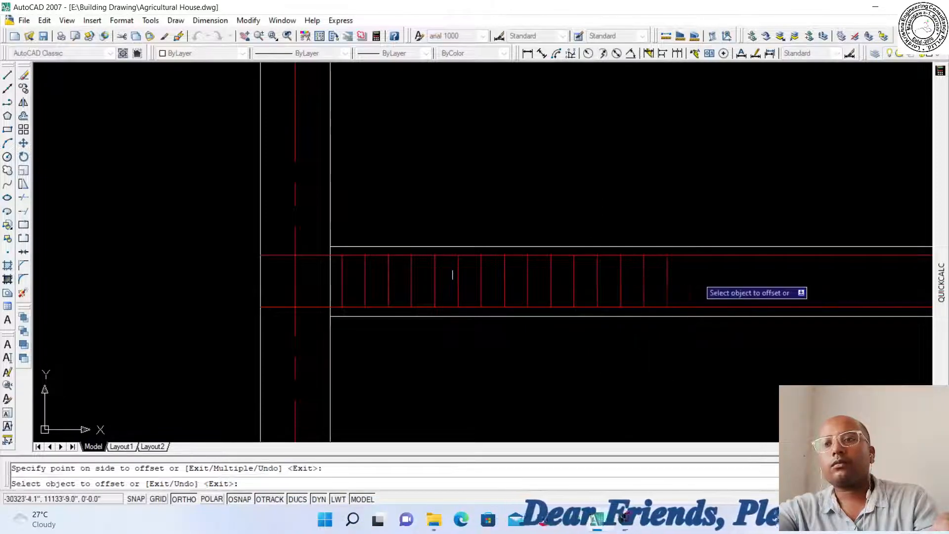
pyautogui.click(669, 276)
pyautogui.click(724, 277)
pyautogui.click(732, 277)
pyautogui.scroll(-4, 325, 288)
pyautogui.scroll(3, 467, 286)
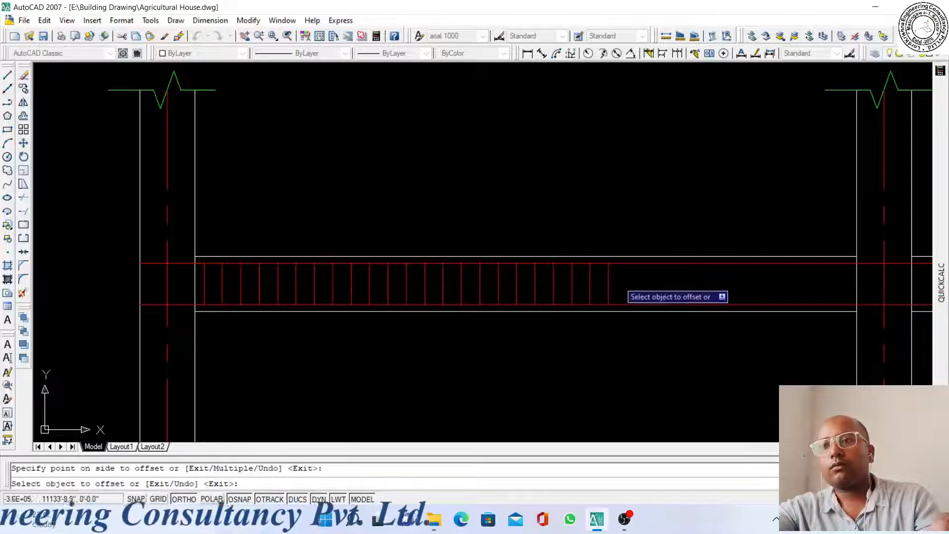
pyautogui.click(627, 284)
pyautogui.click(639, 287)
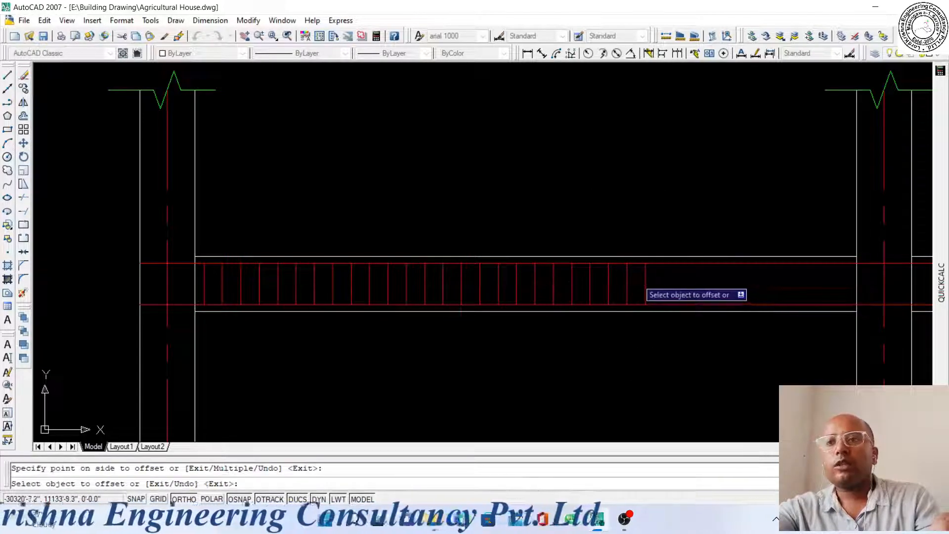
pyautogui.click(645, 284)
pyautogui.click(672, 288)
pyautogui.click(664, 277)
pyautogui.click(680, 277)
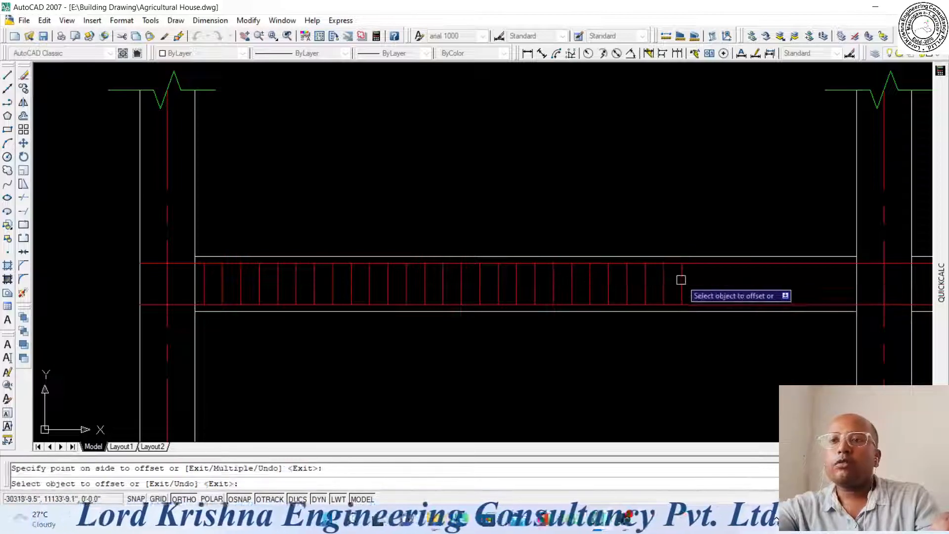
pyautogui.click(682, 280)
pyautogui.click(719, 280)
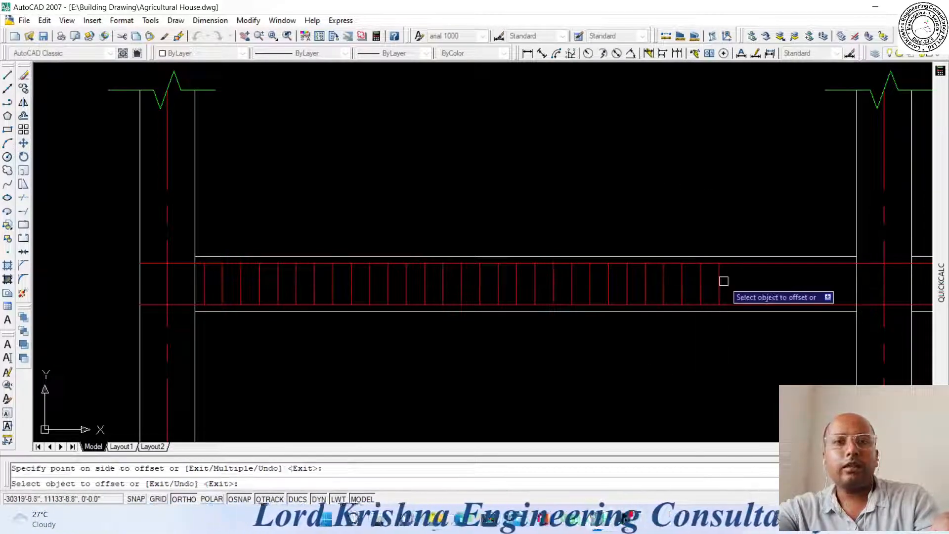
pyautogui.click(717, 279)
pyautogui.click(752, 280)
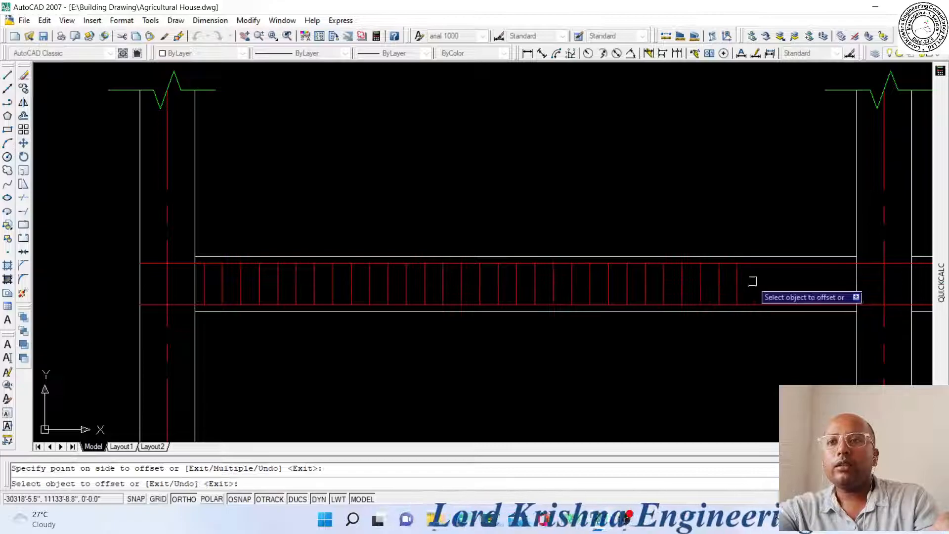
pyautogui.click(737, 286)
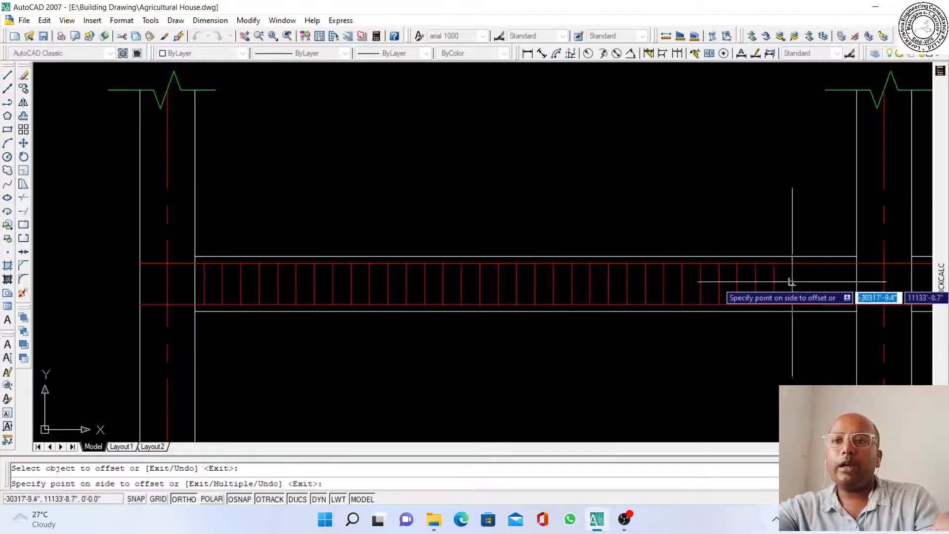
pyautogui.scroll(-3, 801, 280)
pyautogui.scroll(4, 555, 274)
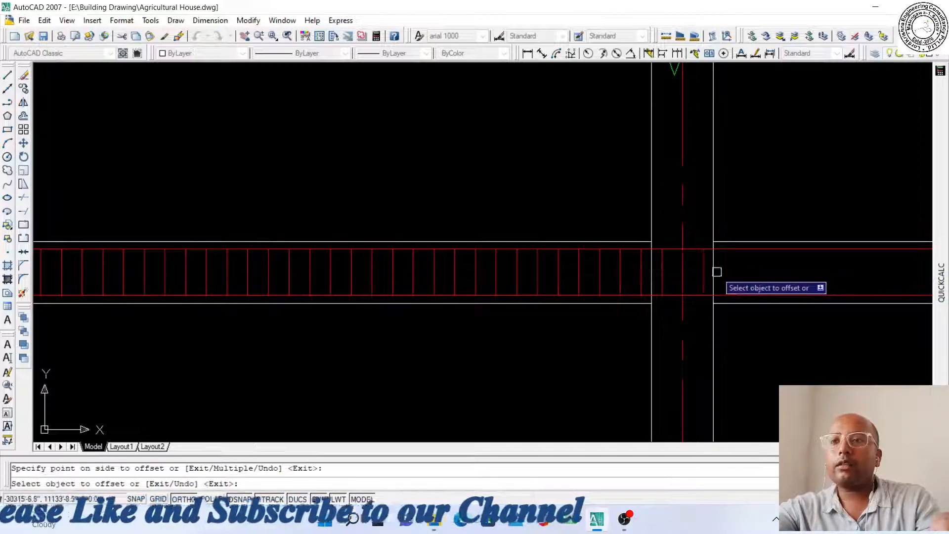
# Continue the 4" stirrup offsets from the middle column along the second bay up to the third column
pyautogui.click(700, 269)
pyautogui.click(740, 270)
pyautogui.click(726, 267)
pyautogui.click(754, 268)
pyautogui.scroll(-8, 403, 253)
pyautogui.scroll(9, 601, 247)
pyautogui.click(398, 277)
pyautogui.click(420, 278)
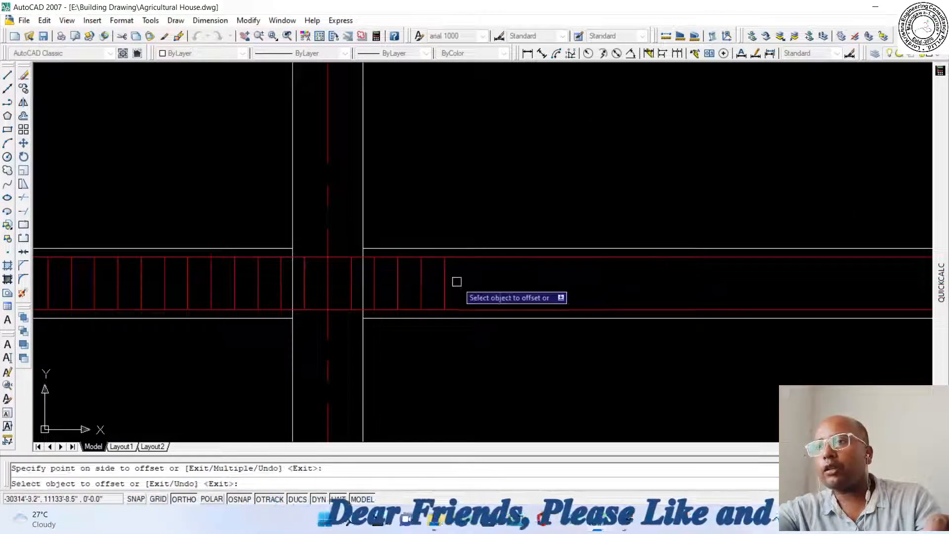
pyautogui.click(446, 280)
pyautogui.click(505, 283)
pyautogui.click(466, 280)
pyautogui.click(489, 282)
pyautogui.click(491, 275)
pyautogui.click(557, 292)
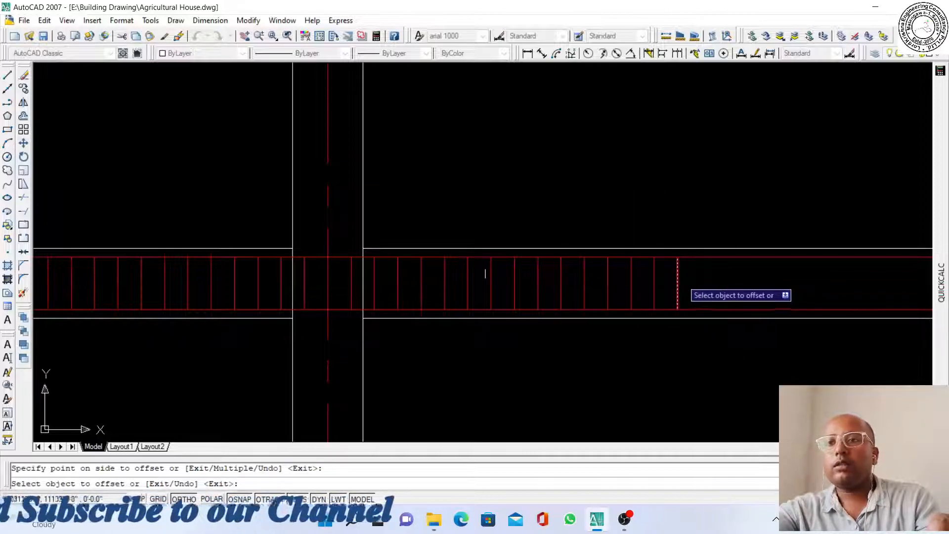
pyautogui.click(702, 276)
pyautogui.click(773, 276)
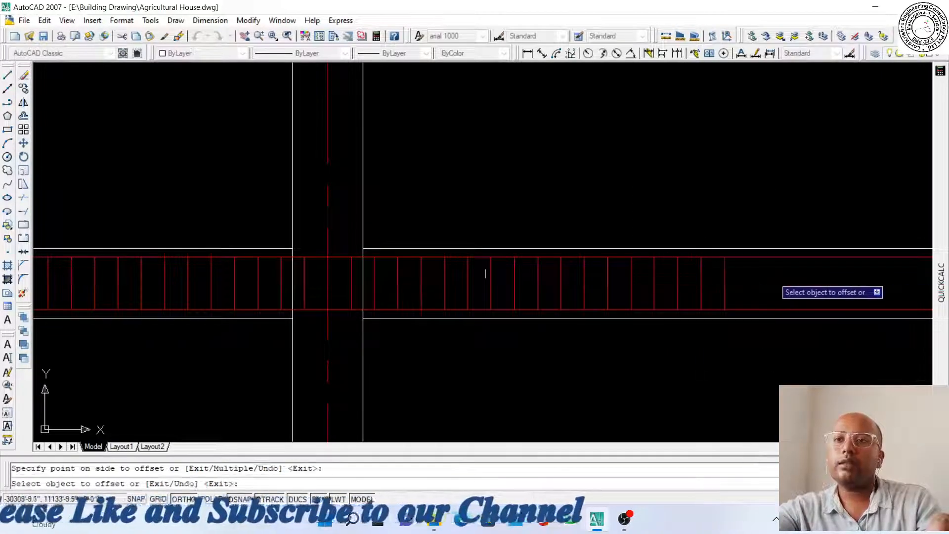
pyautogui.click(725, 280)
pyautogui.click(763, 285)
pyautogui.click(748, 275)
pyautogui.click(821, 293)
pyautogui.scroll(-5, 486, 273)
pyautogui.scroll(4, 543, 281)
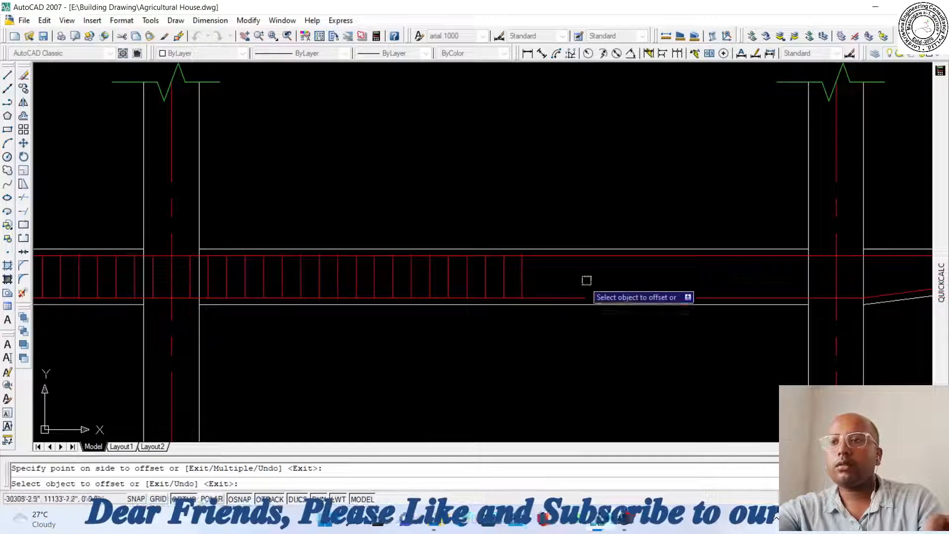
pyautogui.click(522, 276)
pyautogui.click(597, 275)
pyautogui.click(557, 273)
pyautogui.click(588, 278)
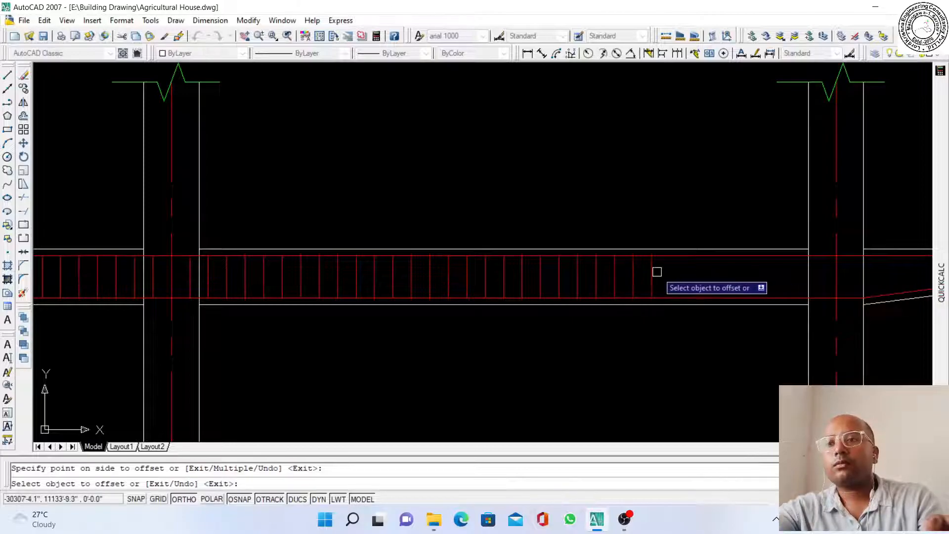
pyautogui.scroll(-4, 412, 250)
pyautogui.scroll(5, 376, 263)
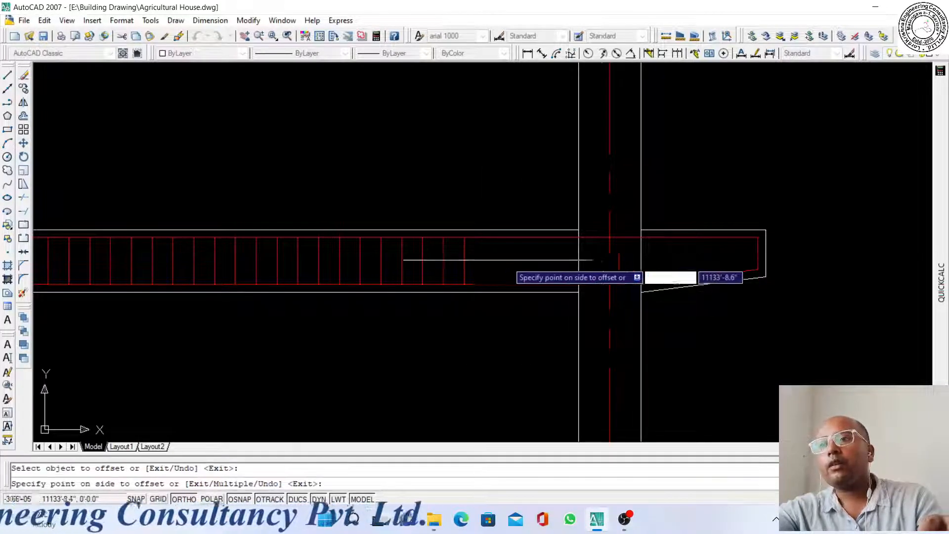
pyautogui.click(506, 269)
pyautogui.click(539, 269)
pyautogui.click(528, 270)
pyautogui.click(548, 270)
pyautogui.click(547, 269)
pyautogui.click(572, 270)
pyautogui.scroll(3, 573, 257)
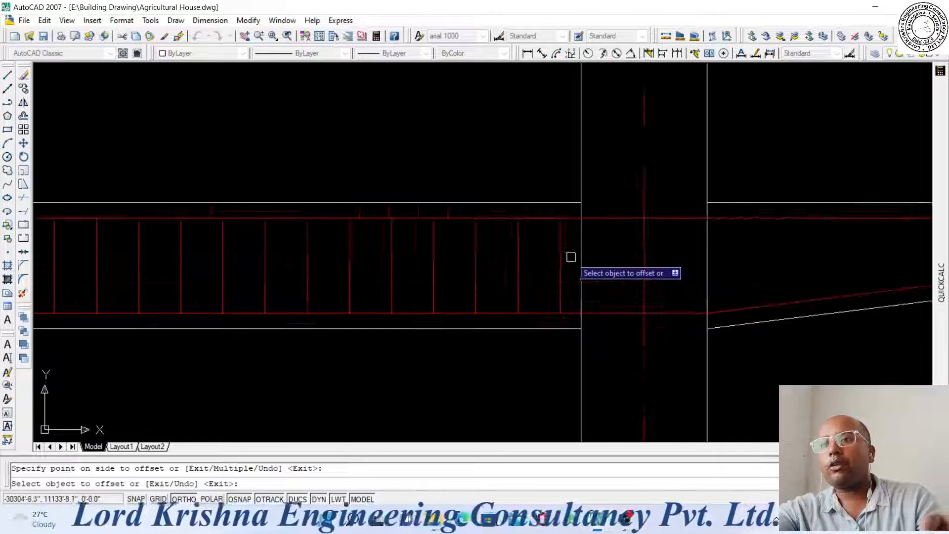
# Extend the 4" stirrup offsets across the third column and along the tapered cantilever to its tip
pyautogui.click(560, 257)
pyautogui.click(607, 258)
pyautogui.click(602, 258)
pyautogui.click(665, 258)
pyautogui.click(645, 255)
pyautogui.click(670, 254)
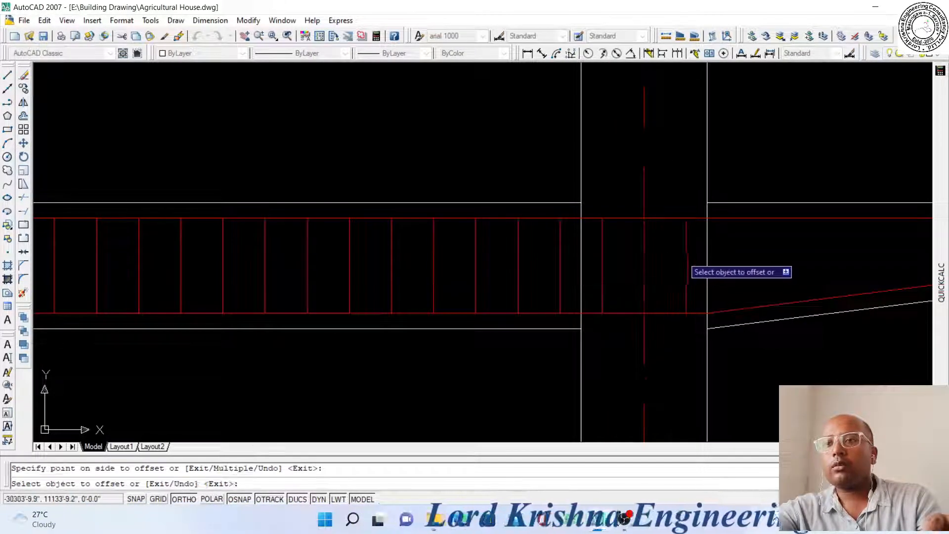
pyautogui.click(686, 262)
pyautogui.click(762, 246)
pyautogui.scroll(-2, 562, 292)
pyautogui.scroll(1, 841, 269)
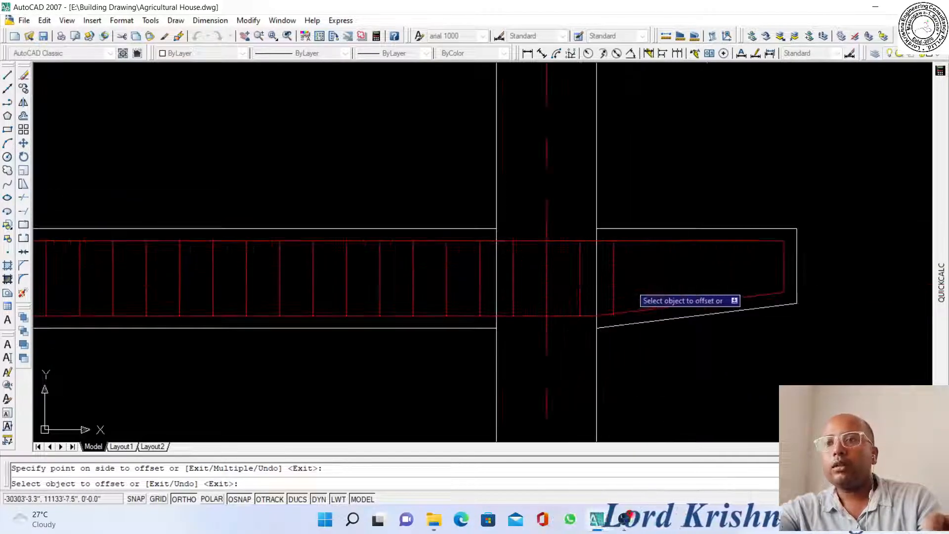
pyautogui.click(611, 278)
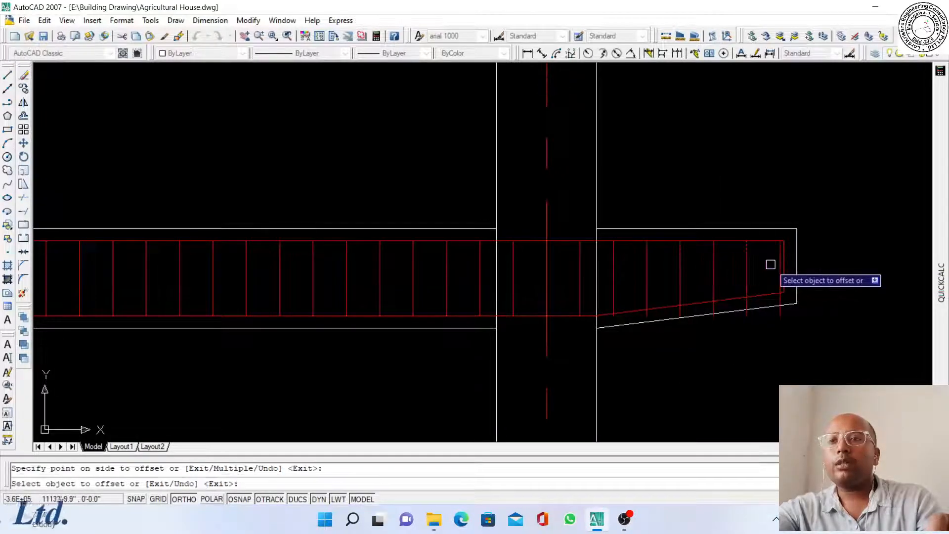
pyautogui.press('Escape')
# Delete the extra stirrup beside the cantilever tip and trim the remaining cantilever stirrups to the sloping lower bar line
pyautogui.scroll(1, 783, 302)
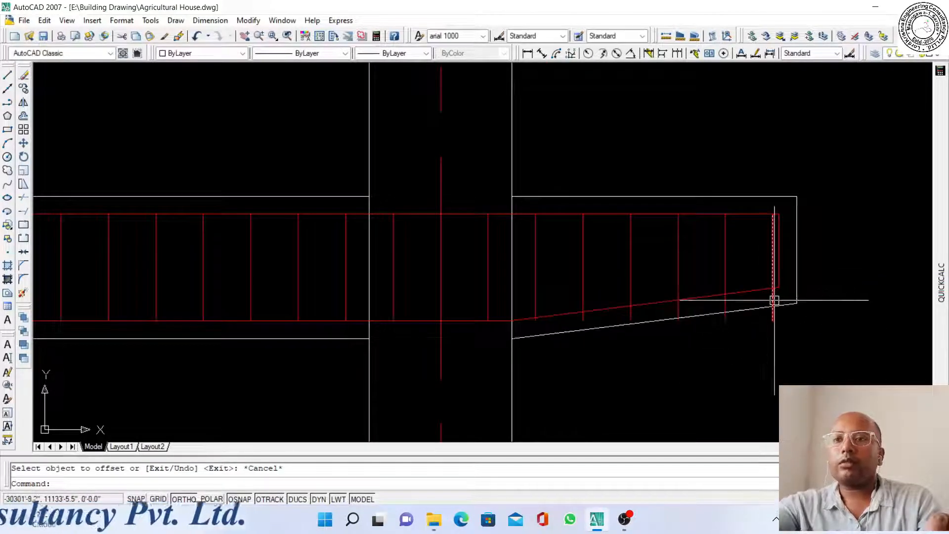
pyautogui.write('tr')
pyautogui.press('Return')
pyautogui.press('Return')
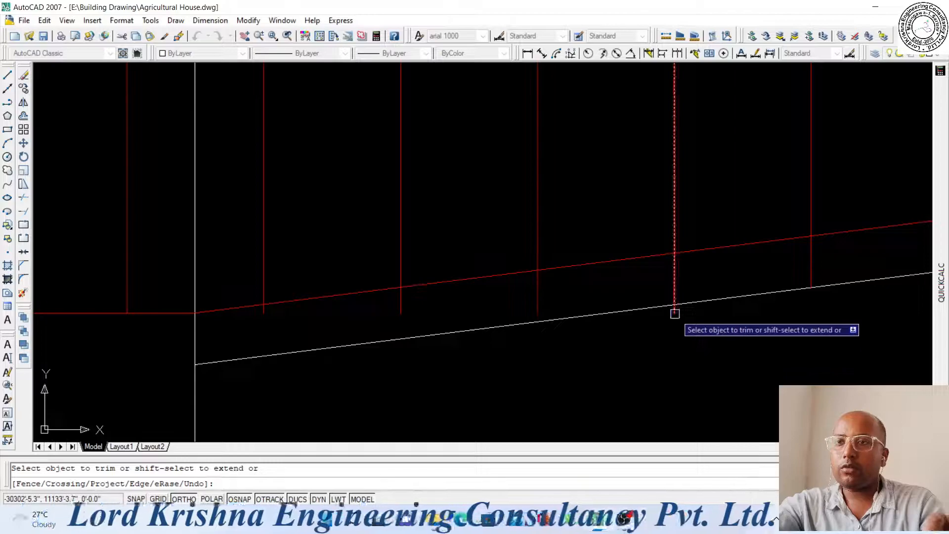
pyautogui.click(818, 261)
pyautogui.click(782, 264)
pyautogui.click(674, 275)
pyautogui.click(536, 290)
pyautogui.scroll(-2, 536, 291)
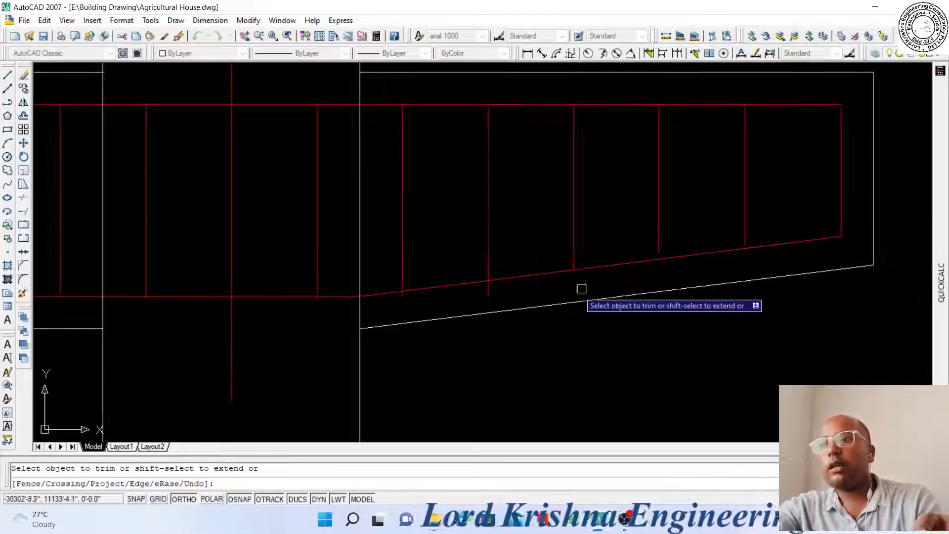
pyautogui.scroll(2, 388, 299)
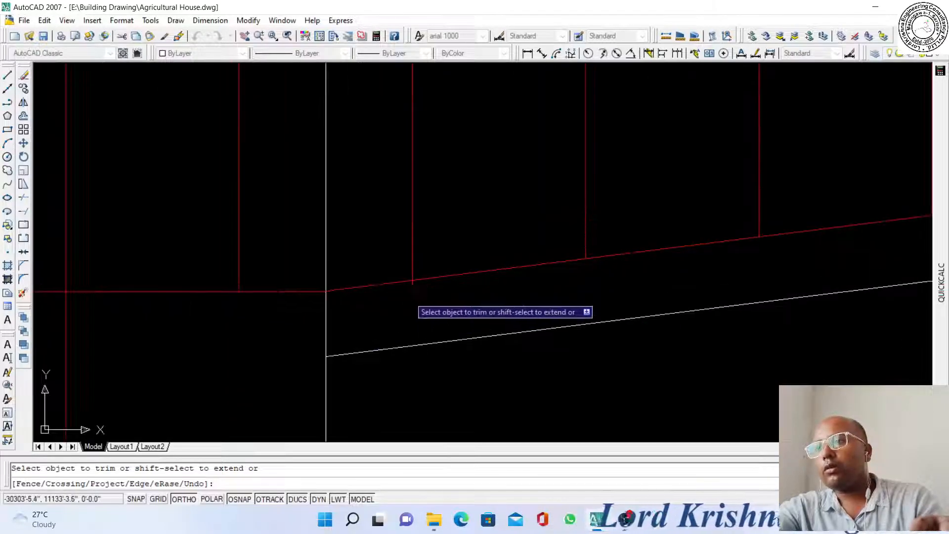
pyautogui.scroll(-3, 502, 304)
pyautogui.scroll(4, 576, 325)
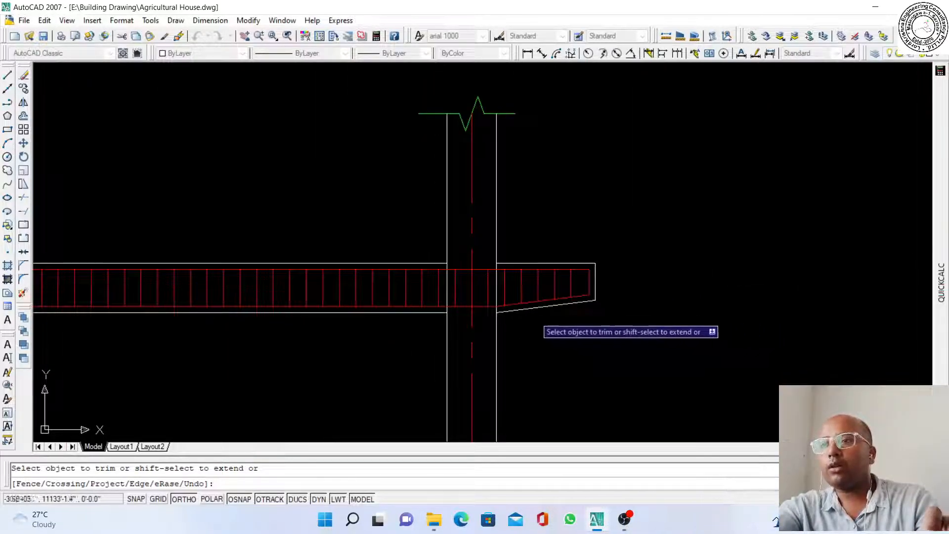
pyautogui.press('Escape')
# Delete the stirrup lines that lie inside the third and middle columns
pyautogui.scroll(3, 500, 284)
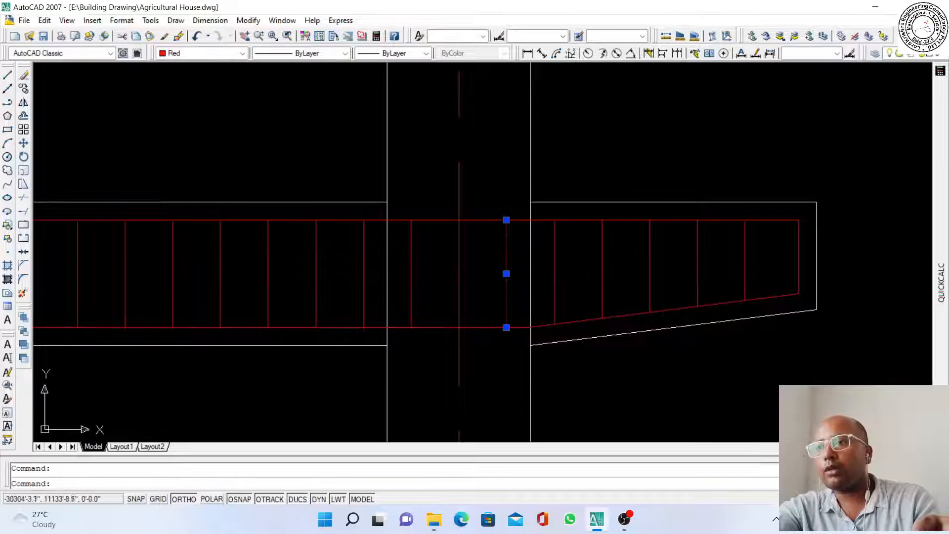
pyautogui.press('Escape')
pyautogui.scroll(-4, 554, 288)
pyautogui.scroll(5, 394, 252)
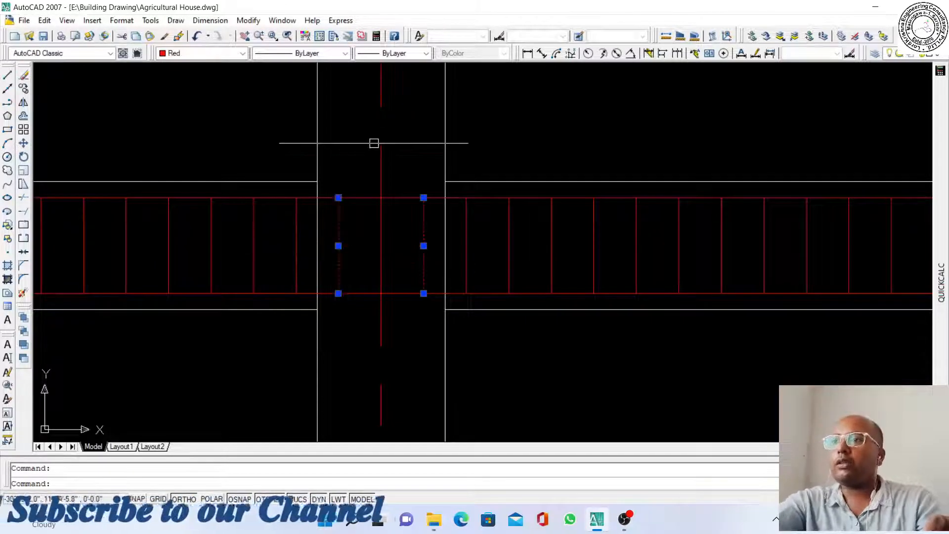
pyautogui.press('Delete')
# Add a linear dimension between the centrelines of the first and middle columns, placed below the beam
pyautogui.scroll(-6, 392, 343)
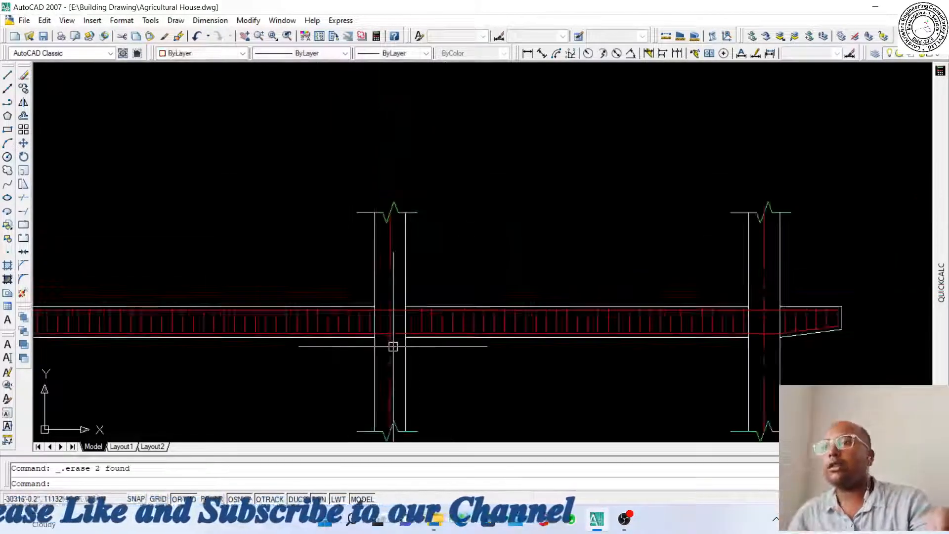
pyautogui.scroll(2, 524, 296)
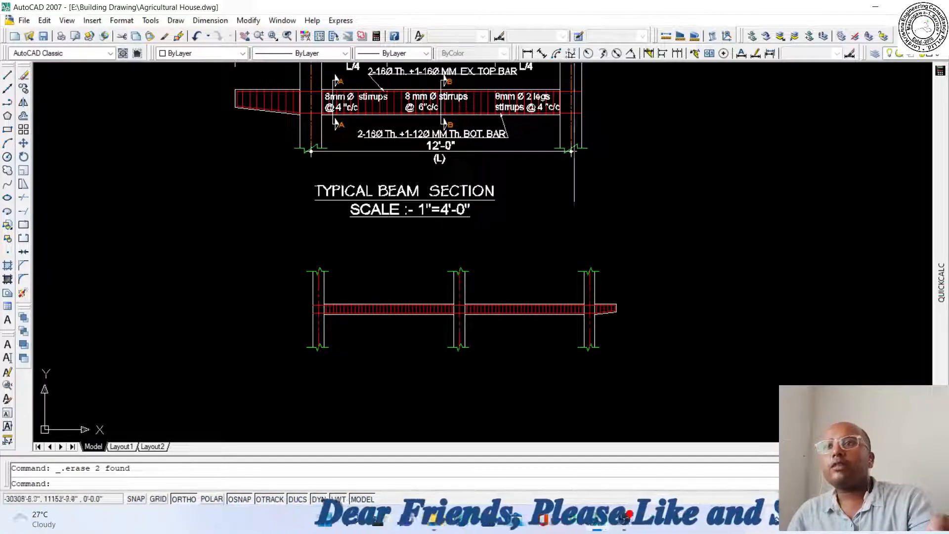
pyautogui.click(528, 53)
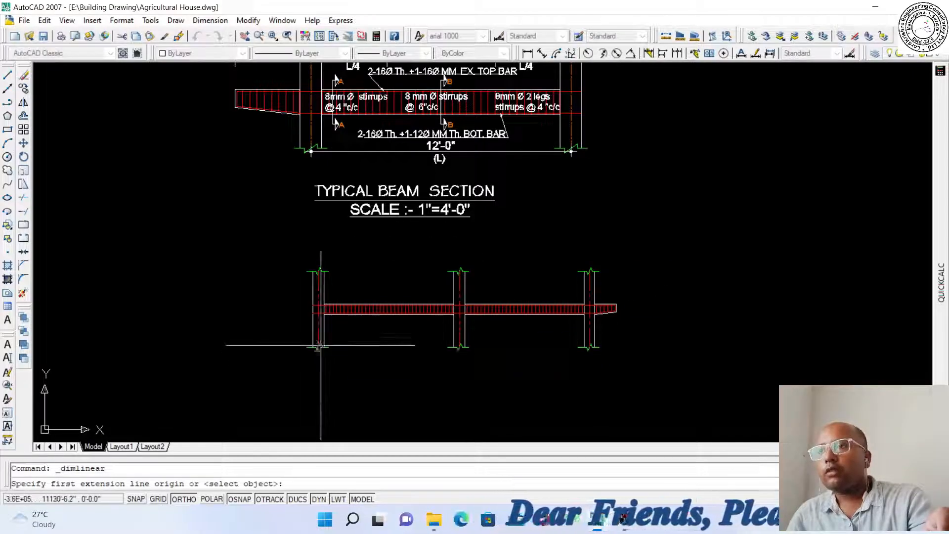
pyautogui.scroll(3, 318, 344)
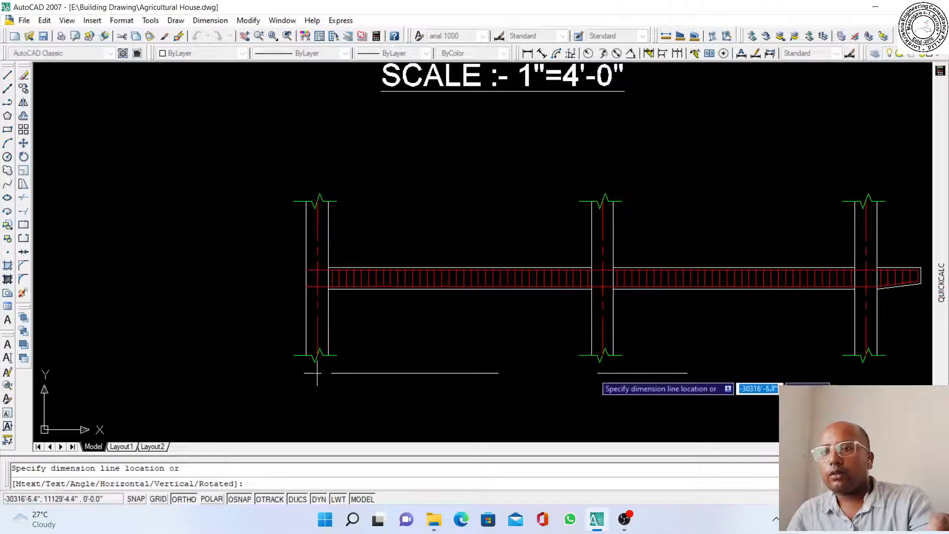
pyautogui.scroll(1, 589, 341)
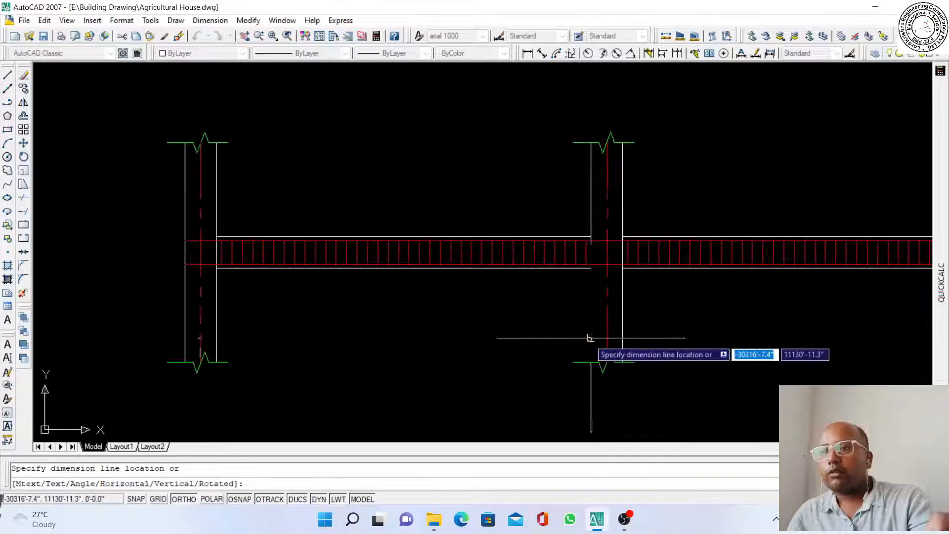
pyautogui.click(590, 339)
pyautogui.scroll(-1, 377, 306)
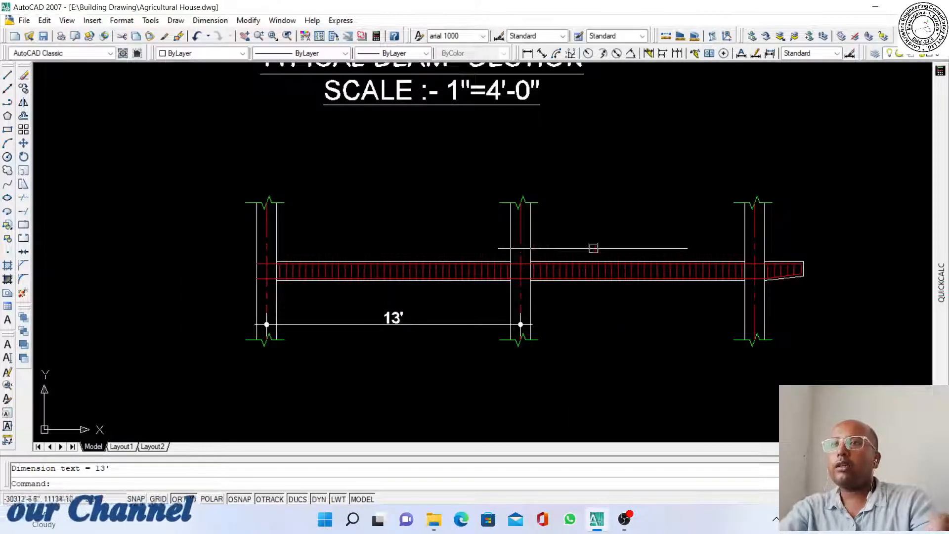
# Continue the 13' dimension from the middle column's centreline to the inner face of the third column
pyautogui.click(678, 52)
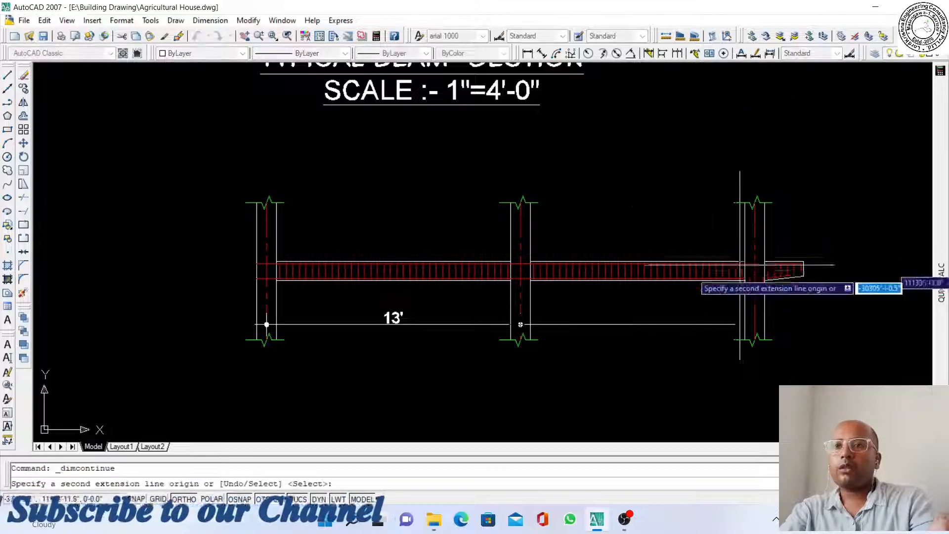
pyautogui.click(745, 325)
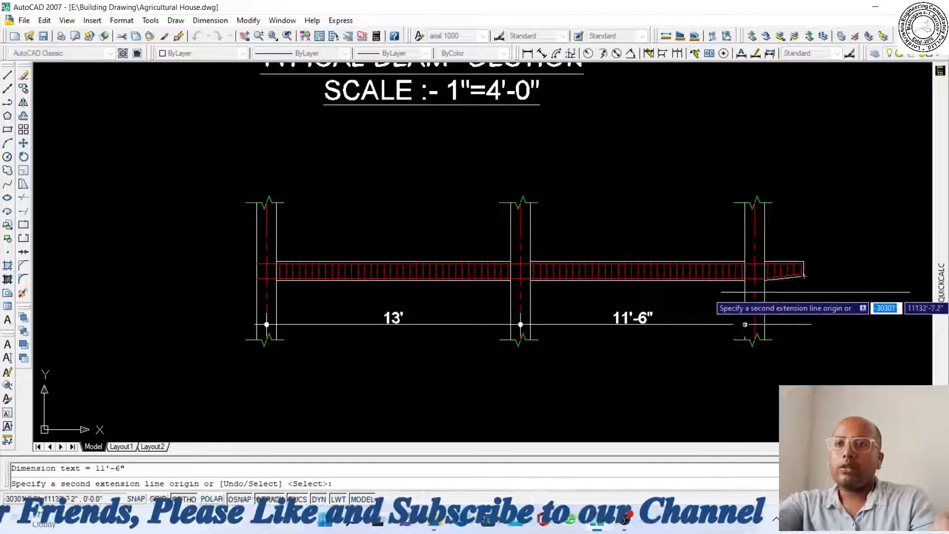
pyautogui.press('Escape')
pyautogui.scroll(-4, 505, 351)
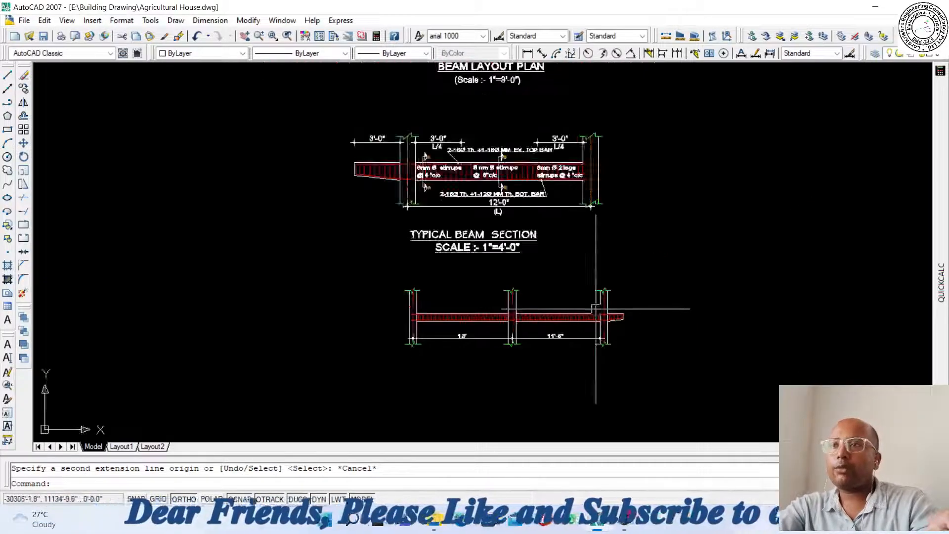
# Try continuing the dimension chain to the outer face of the third column, and erase that extra dimension
pyautogui.scroll(3, 625, 319)
pyautogui.scroll(3, 625, 320)
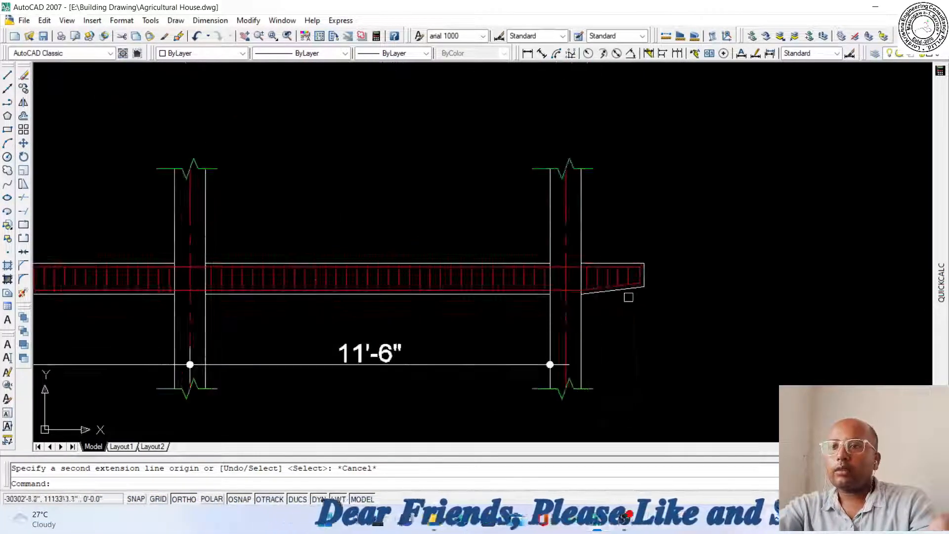
pyautogui.press('Return')
pyautogui.click(582, 265)
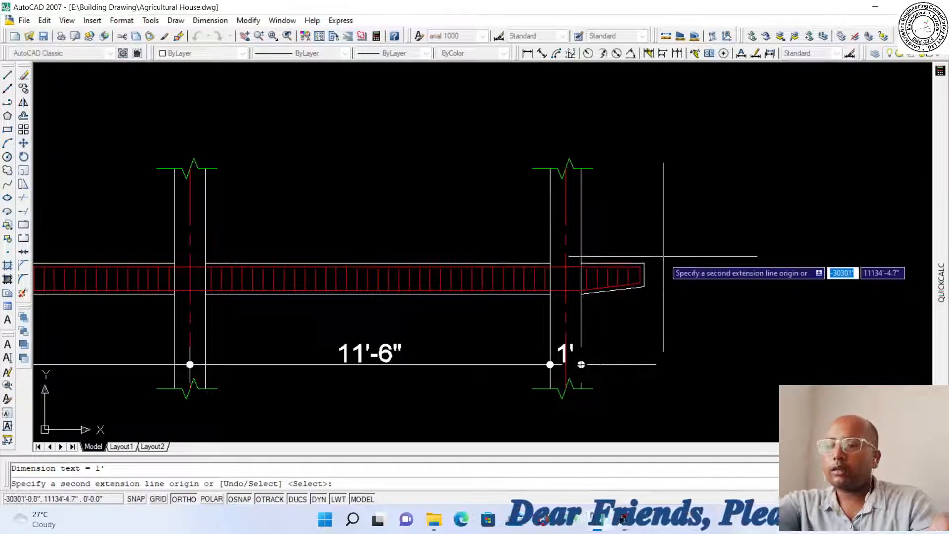
pyautogui.press('Escape')
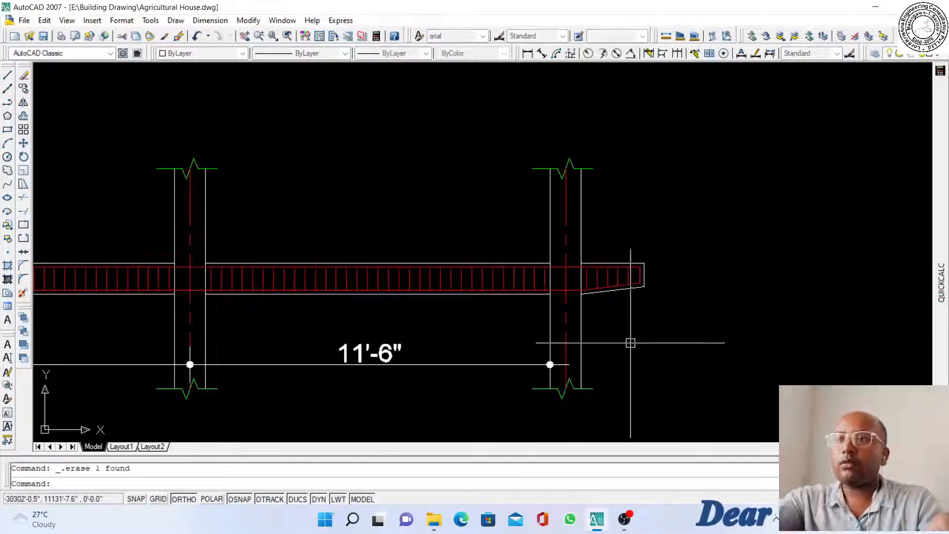
# Add a linear dimension above the cantilever from the third column's outer face to the cantilever tip
pyautogui.click(527, 53)
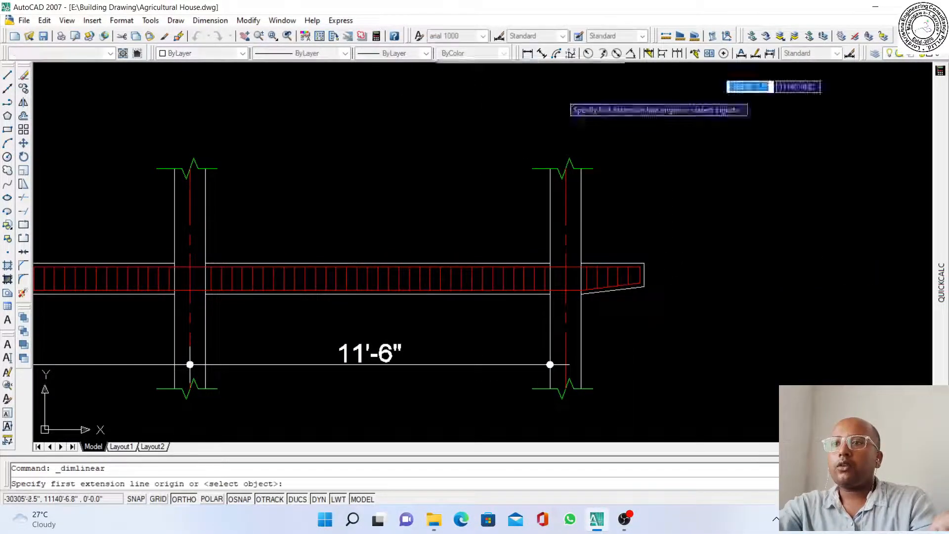
pyautogui.scroll(3, 572, 271)
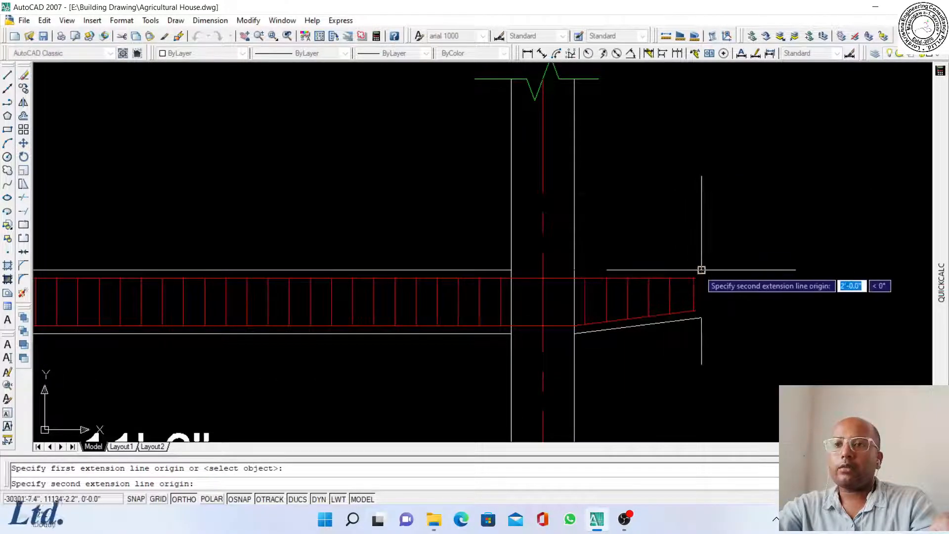
pyautogui.click(701, 216)
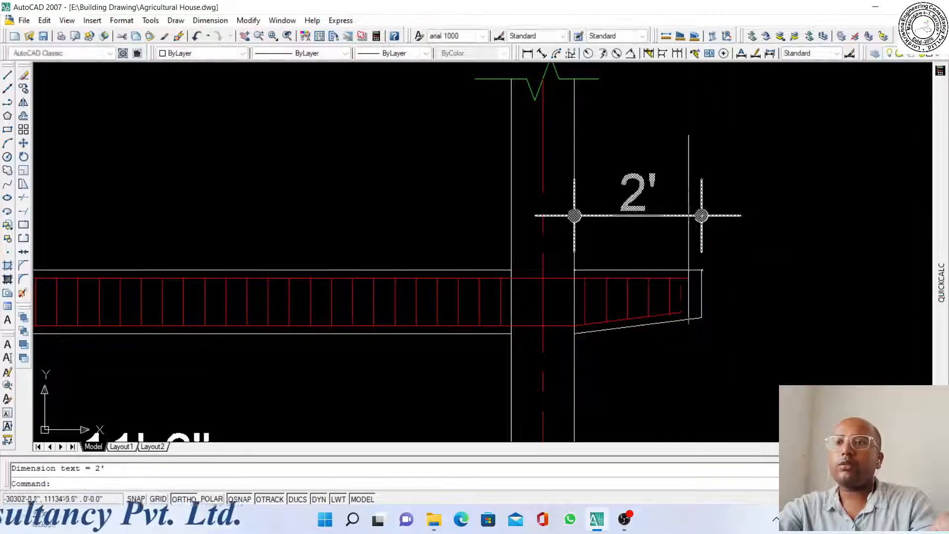
# Compare the span, L/4 and cantilever dimension labels of the typical beam section with the new three-column beam
pyautogui.scroll(-5, 699, 213)
pyautogui.scroll(-4, 515, 259)
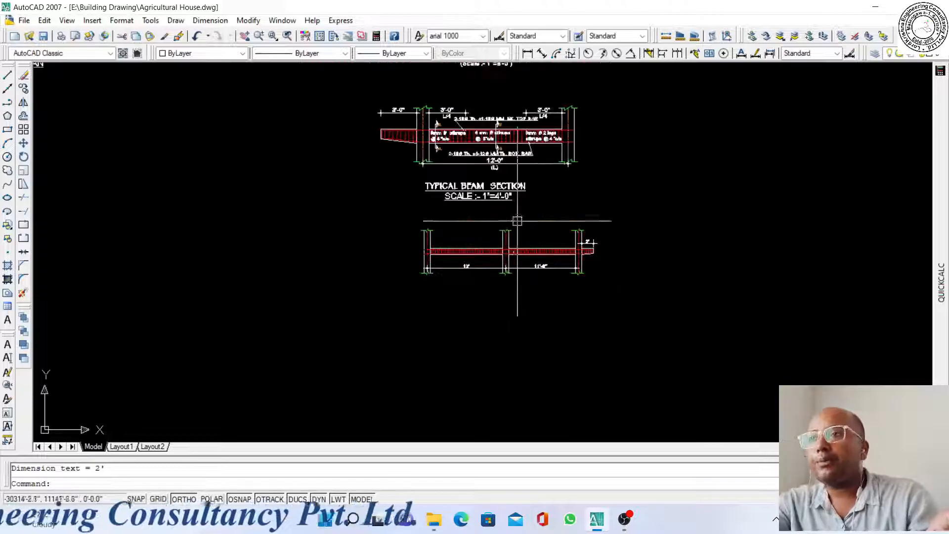
pyautogui.scroll(6, 503, 114)
pyautogui.scroll(3, 487, 255)
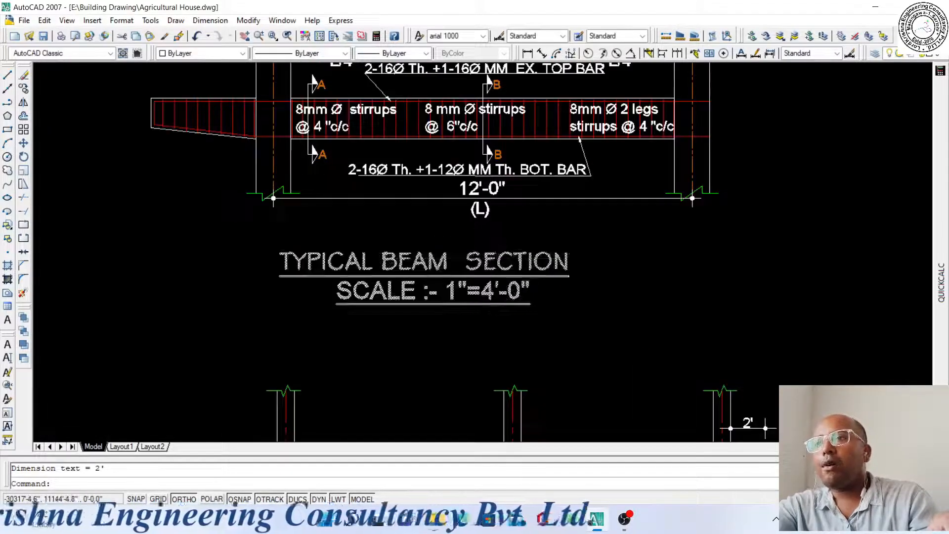
pyautogui.scroll(-4, 497, 279)
pyautogui.scroll(6, 447, 218)
pyautogui.scroll(-1, 447, 228)
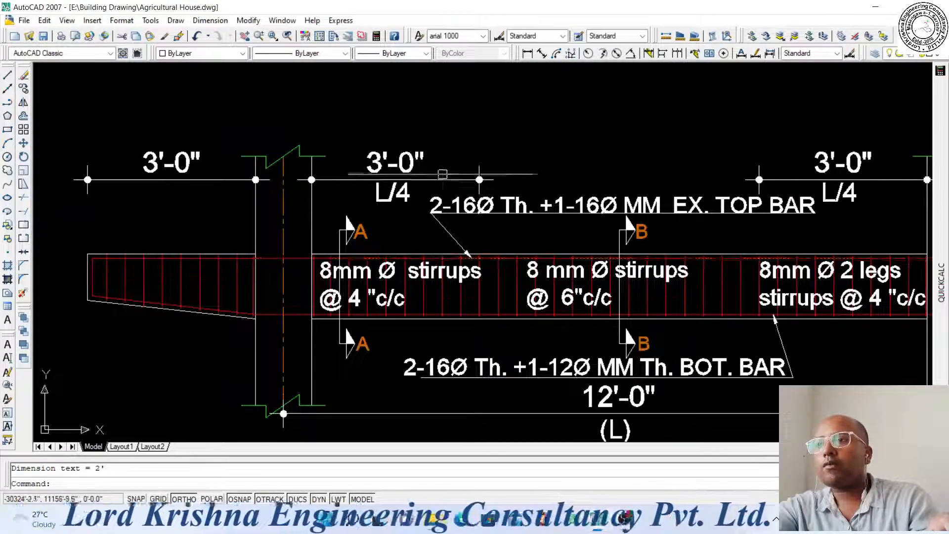
pyautogui.scroll(-2, 390, 192)
pyautogui.scroll(2, 400, 198)
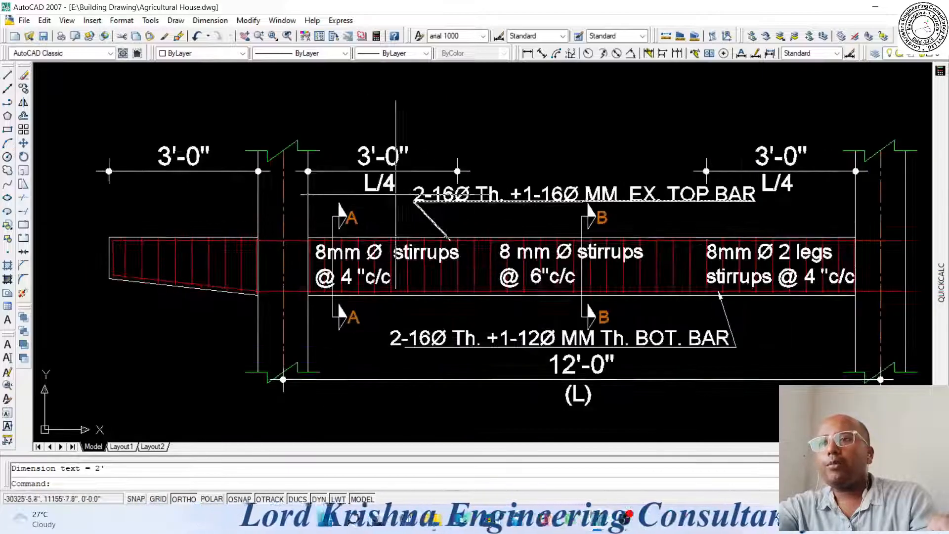
pyautogui.scroll(-2, 365, 171)
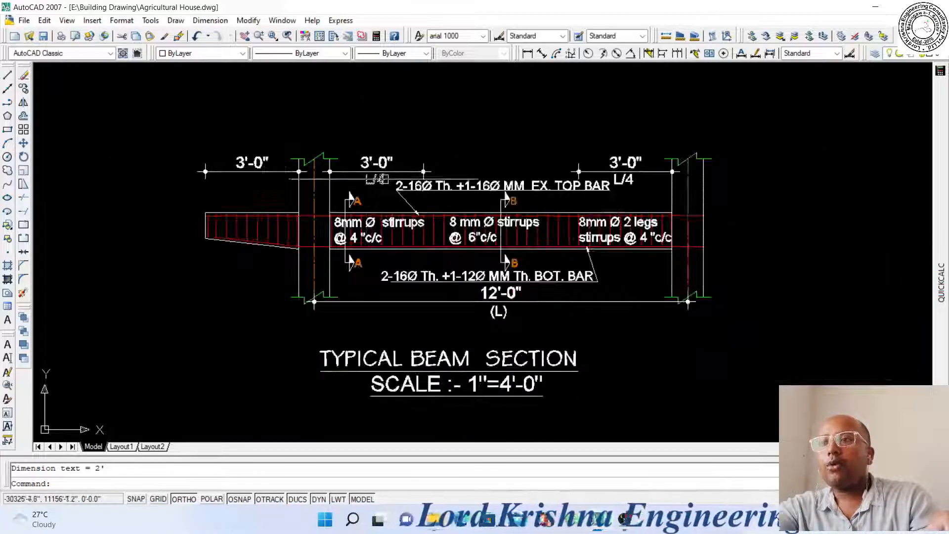
pyautogui.scroll(2, 634, 192)
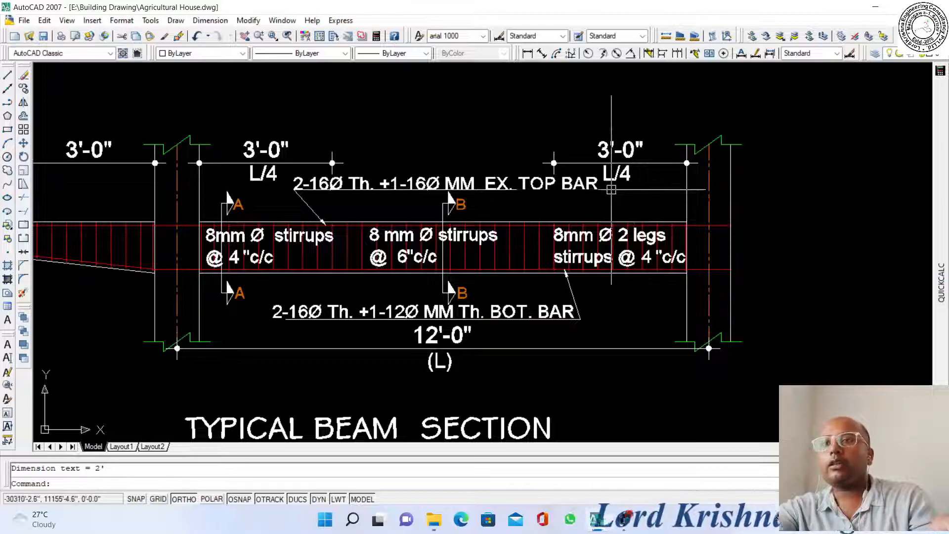
pyautogui.scroll(-4, 593, 141)
pyautogui.scroll(5, 544, 307)
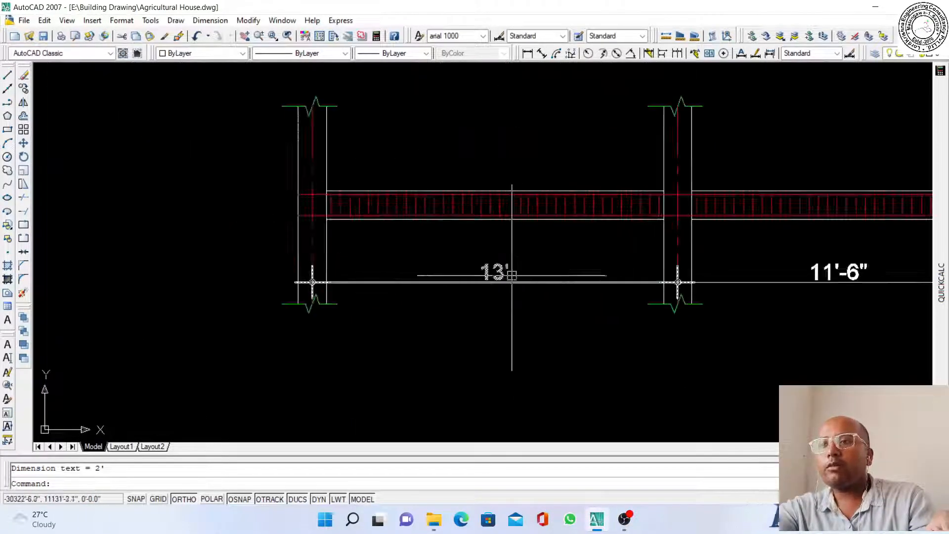
pyautogui.scroll(-4, 471, 303)
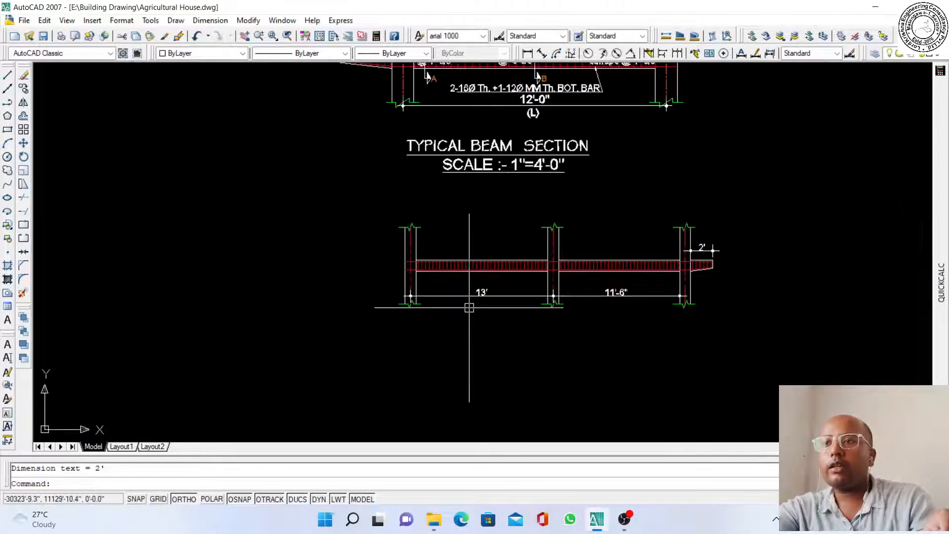
pyautogui.scroll(2, 537, 178)
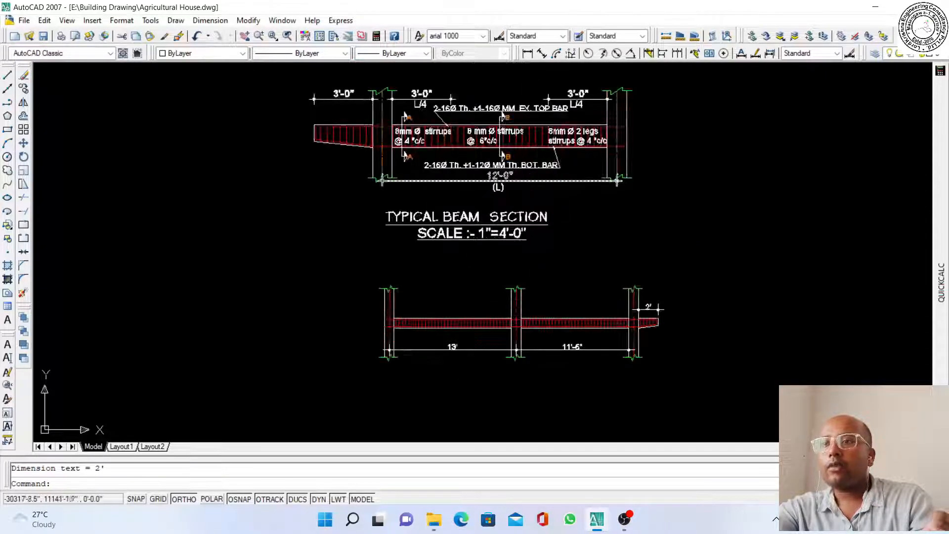
# Add the multiline text "L" with a height of 1' at the 13' span dimension
pyautogui.scroll(3, 452, 366)
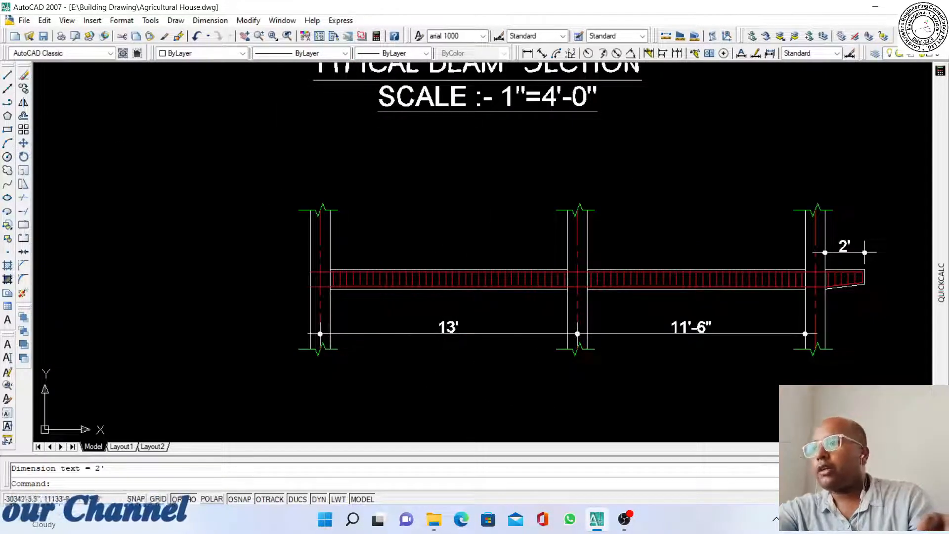
pyautogui.click(7, 319)
pyautogui.scroll(4, 452, 375)
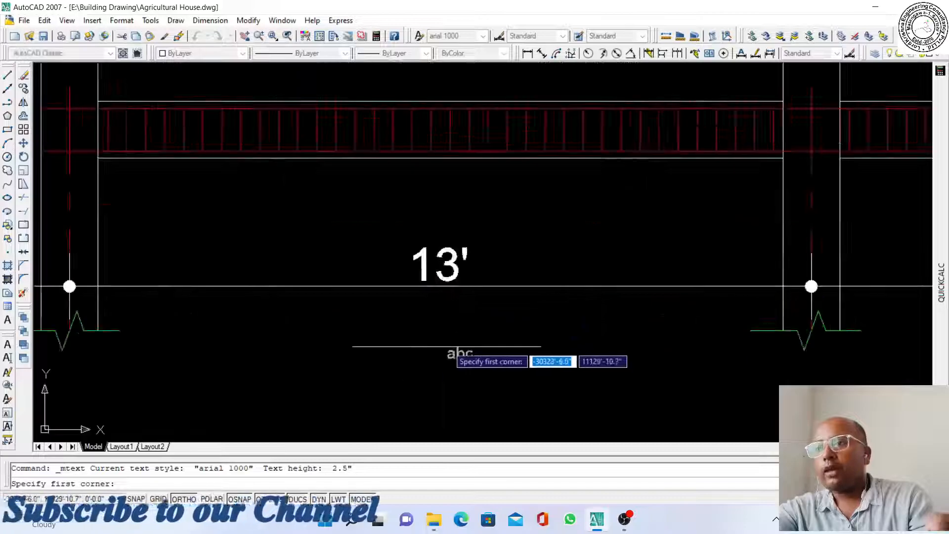
pyautogui.click(439, 292)
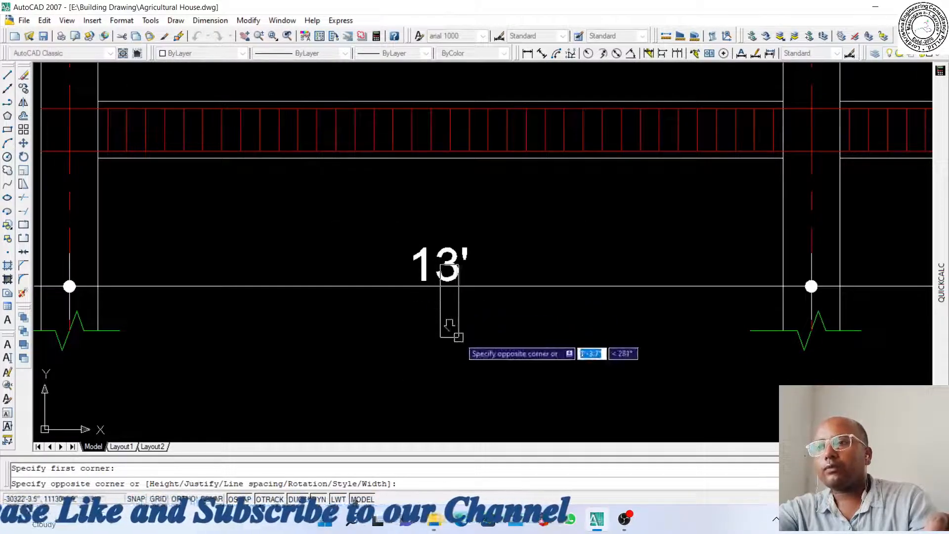
pyautogui.click(515, 363)
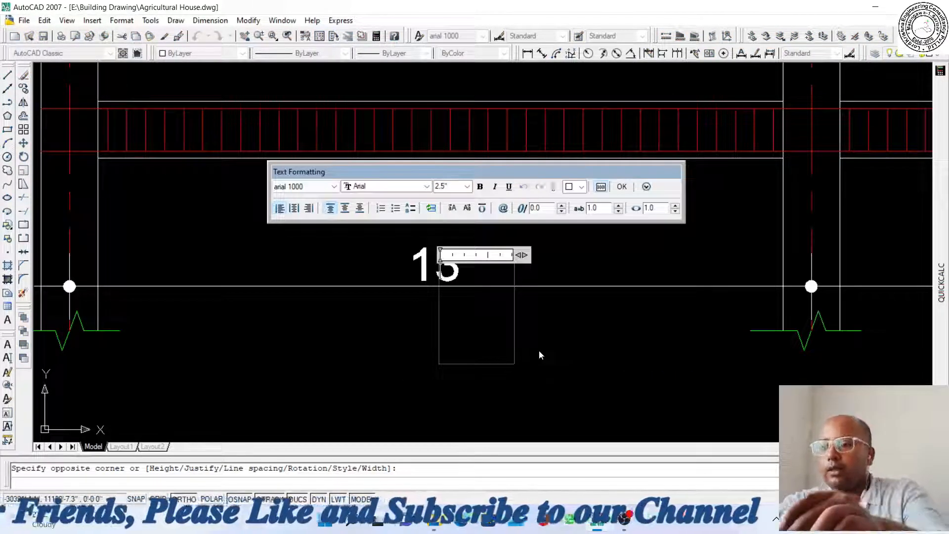
pyautogui.click(466, 187)
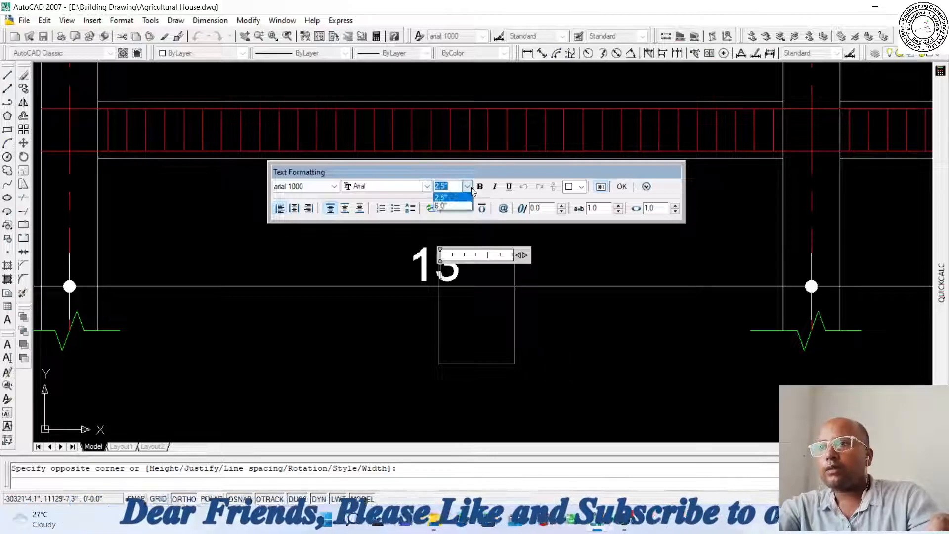
pyautogui.write('1')
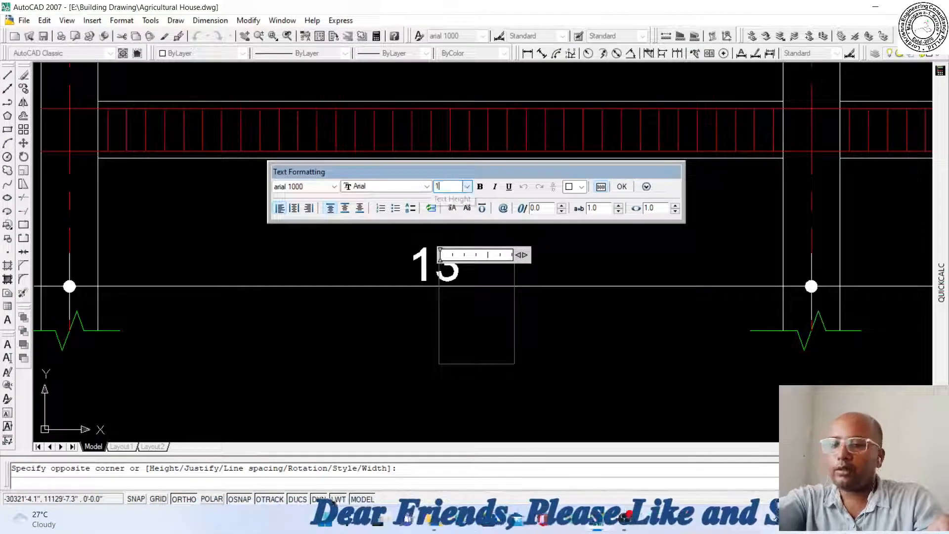
pyautogui.write('1')
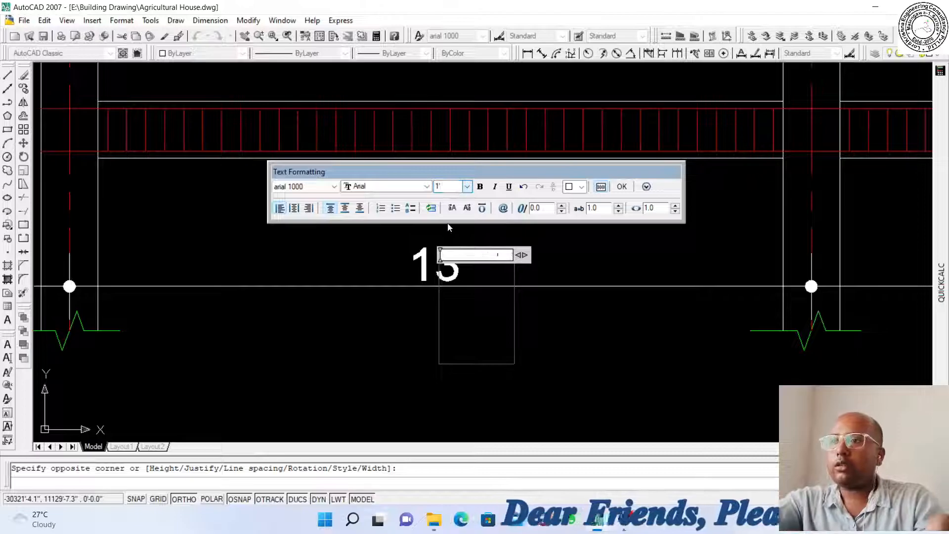
pyautogui.write('L')
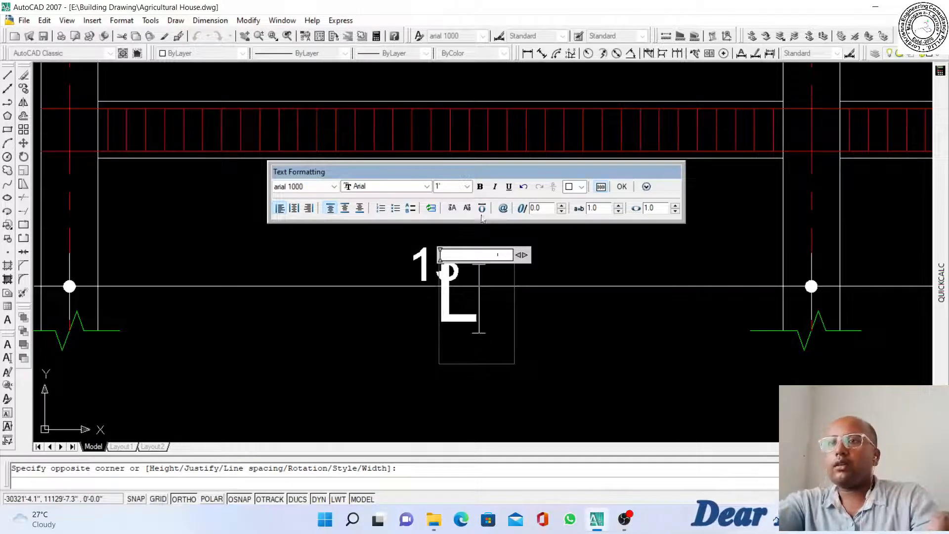
pyautogui.click(622, 187)
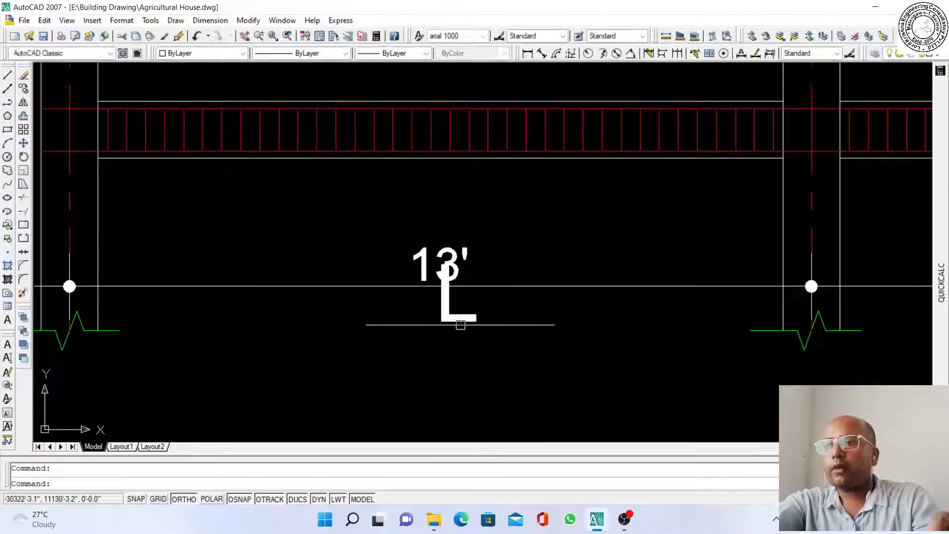
# Move the "L" label down so it sits just below the 13' dimension line
pyautogui.click(23, 143)
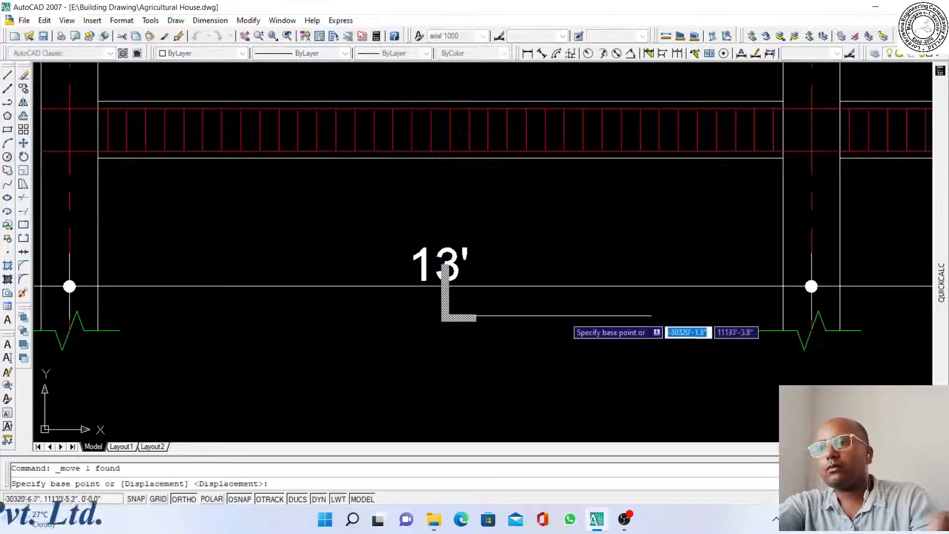
pyautogui.click(539, 265)
pyautogui.scroll(-4, 494, 287)
pyautogui.scroll(3, 474, 292)
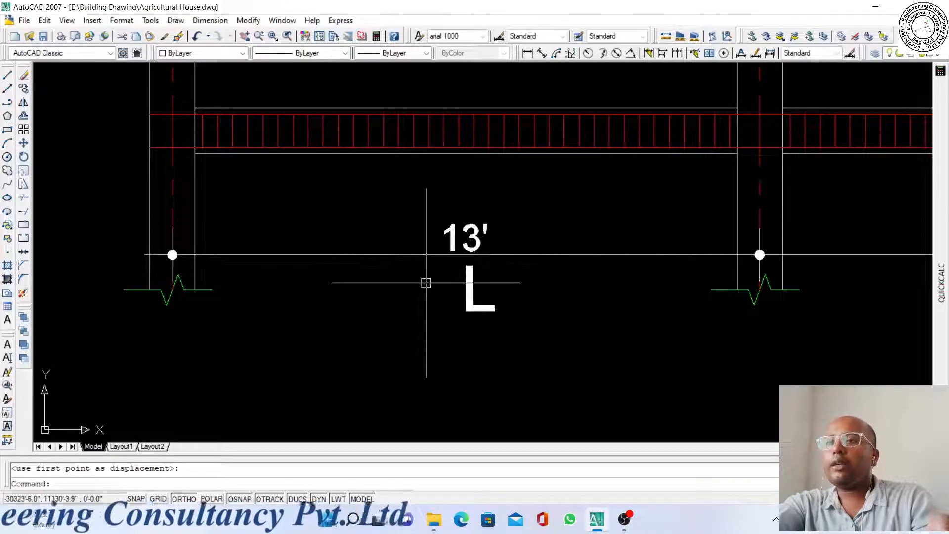
# Examine the L/4 labels, stirrup notes and bar callouts on the typical beam section
pyautogui.scroll(-4, 426, 283)
pyautogui.scroll(-4, 400, 299)
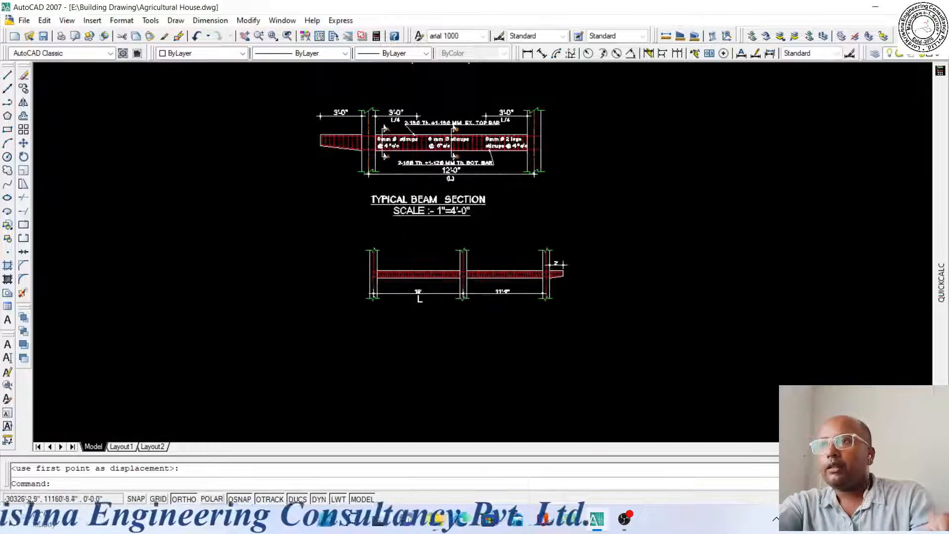
pyautogui.scroll(5, 393, 124)
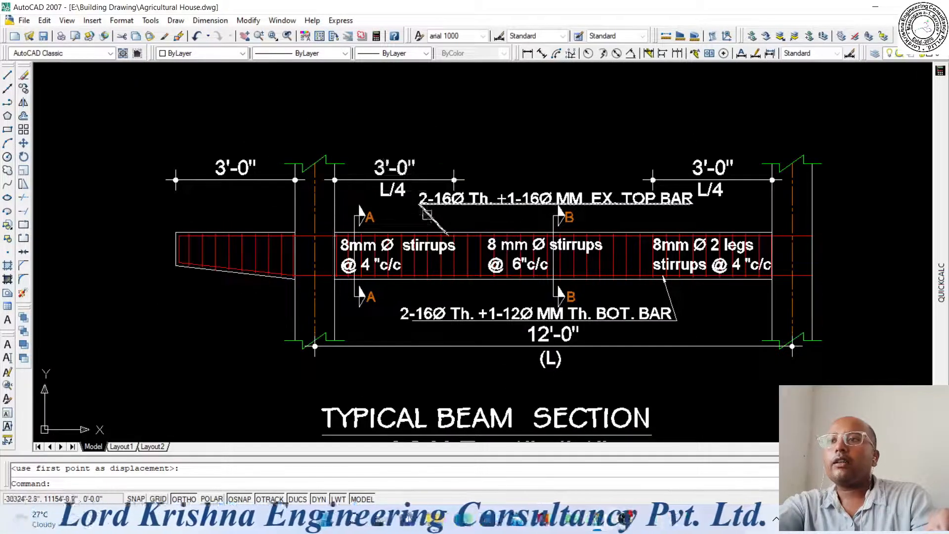
pyautogui.scroll(-2, 420, 223)
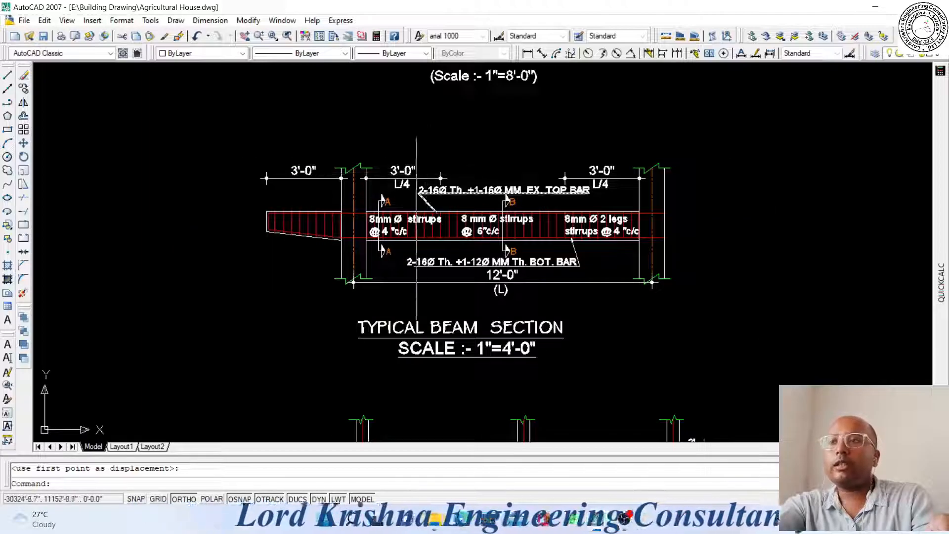
pyautogui.scroll(3, 406, 236)
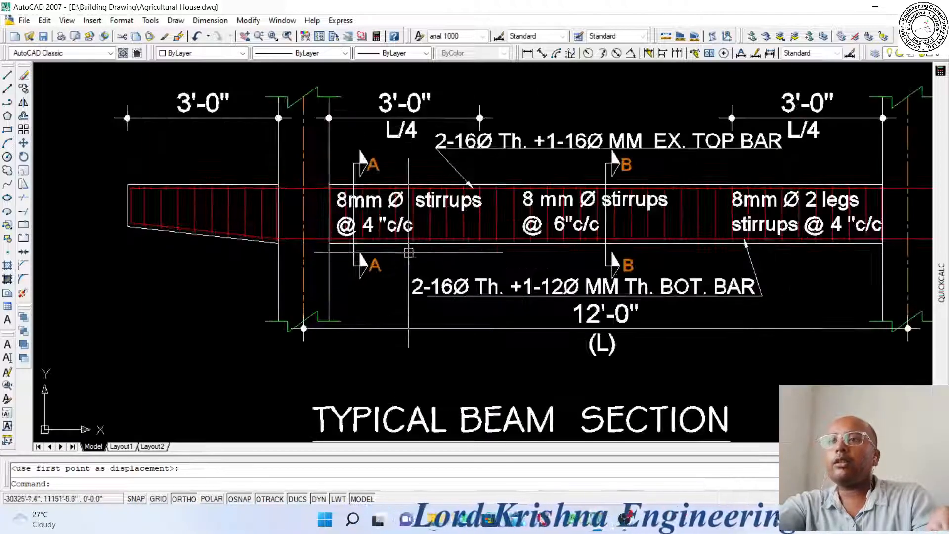
pyautogui.scroll(2, 393, 220)
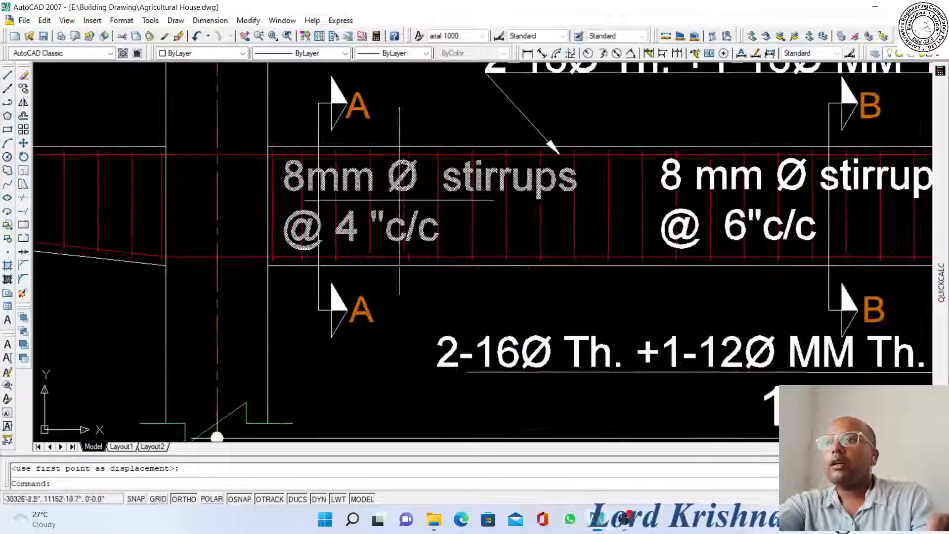
pyautogui.scroll(-2, 401, 156)
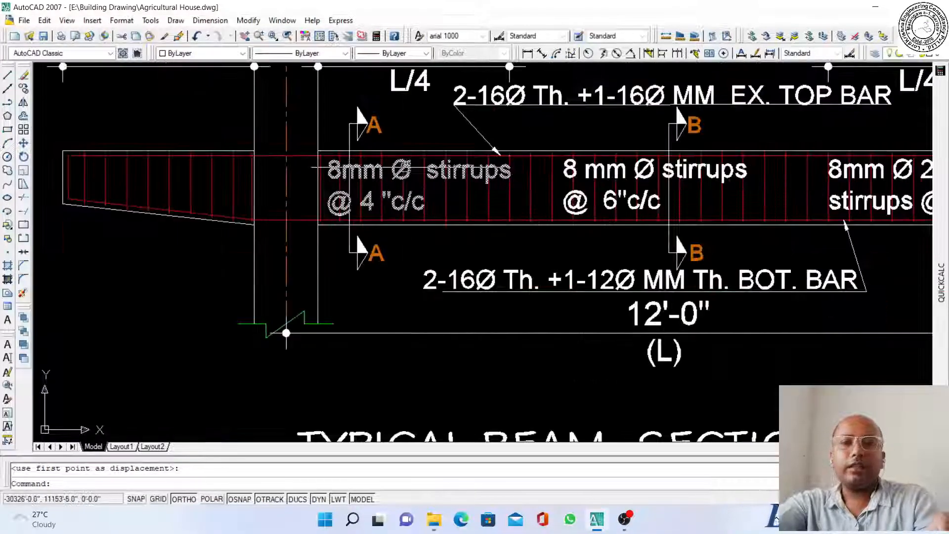
# Delete the 11'-6" dimension below the second span of the three-column beam
pyautogui.scroll(-5, 392, 166)
pyautogui.scroll(3, 404, 306)
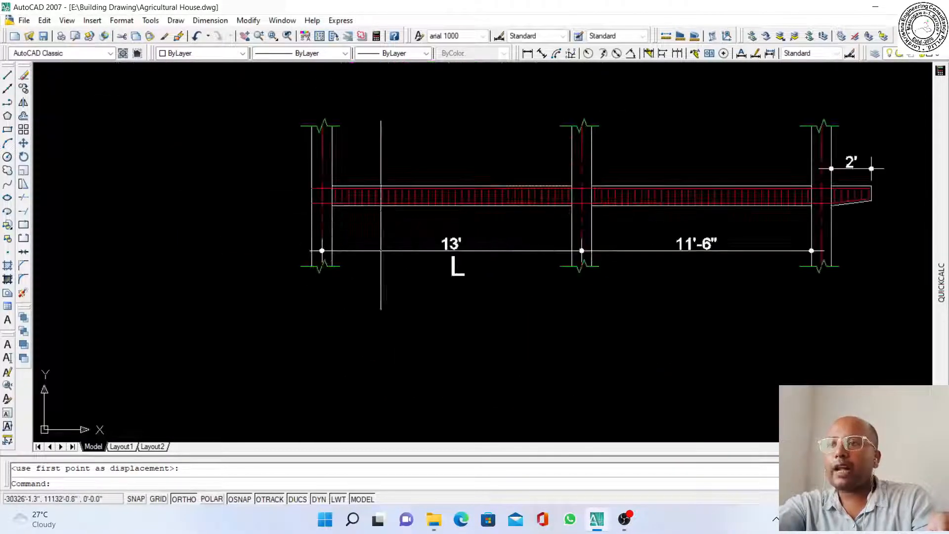
pyautogui.scroll(-4, 407, 213)
pyautogui.scroll(3, 409, 230)
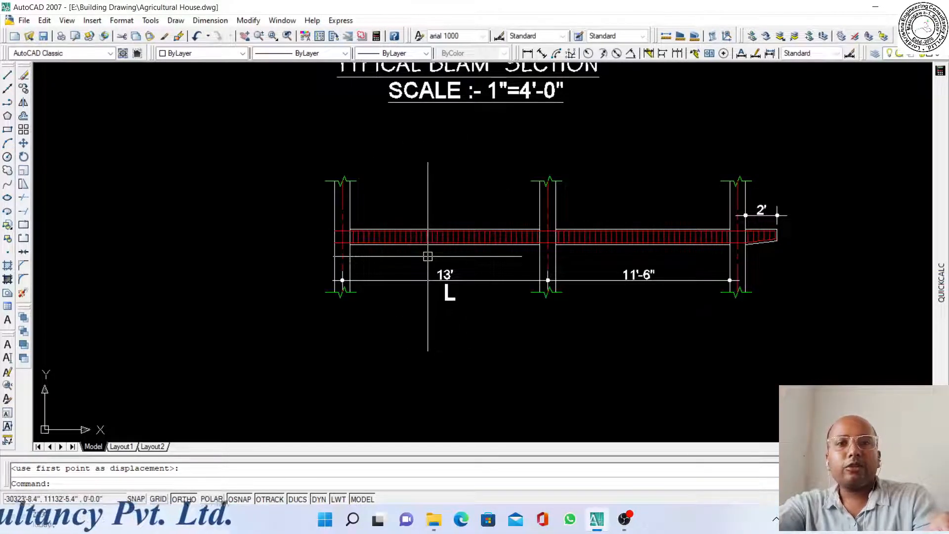
pyautogui.scroll(-5, 428, 256)
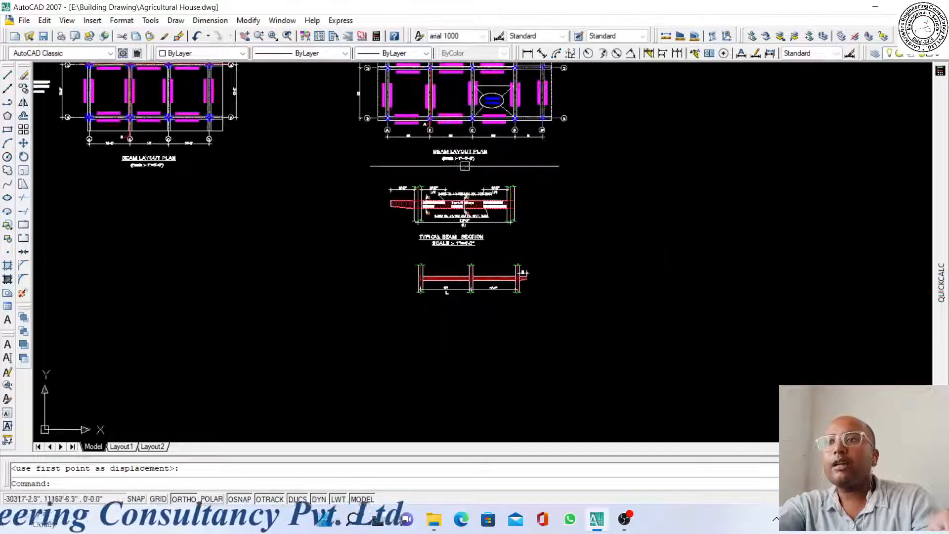
pyautogui.scroll(3, 442, 349)
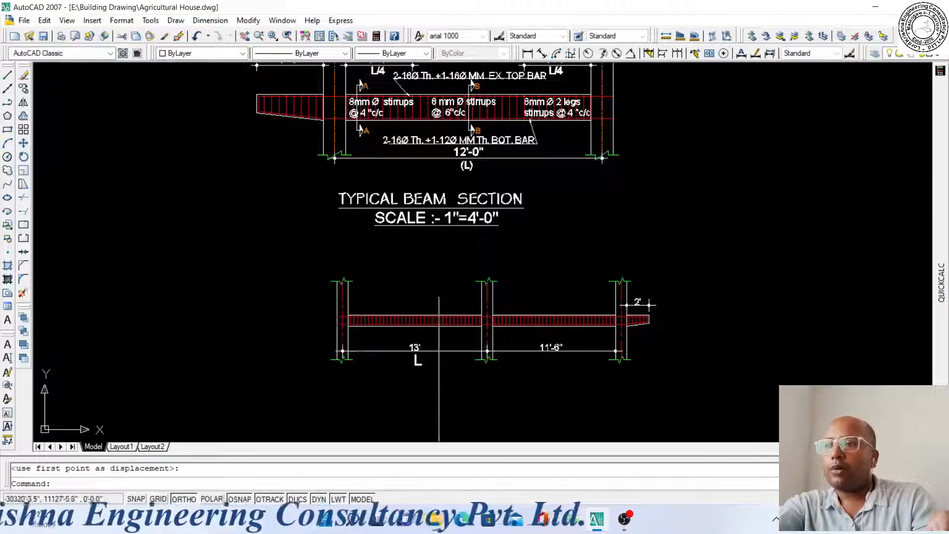
pyautogui.scroll(3, 448, 381)
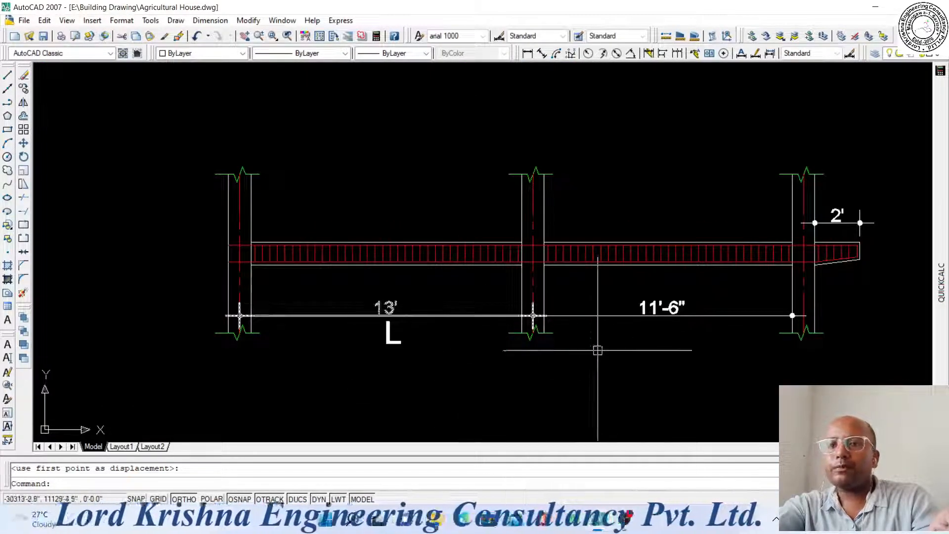
pyautogui.click(688, 315)
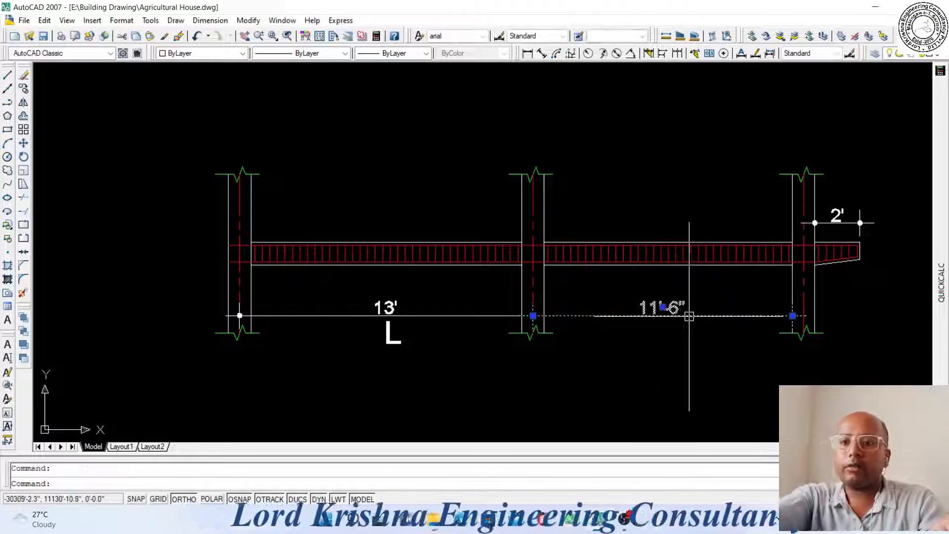
pyautogui.press('Delete')
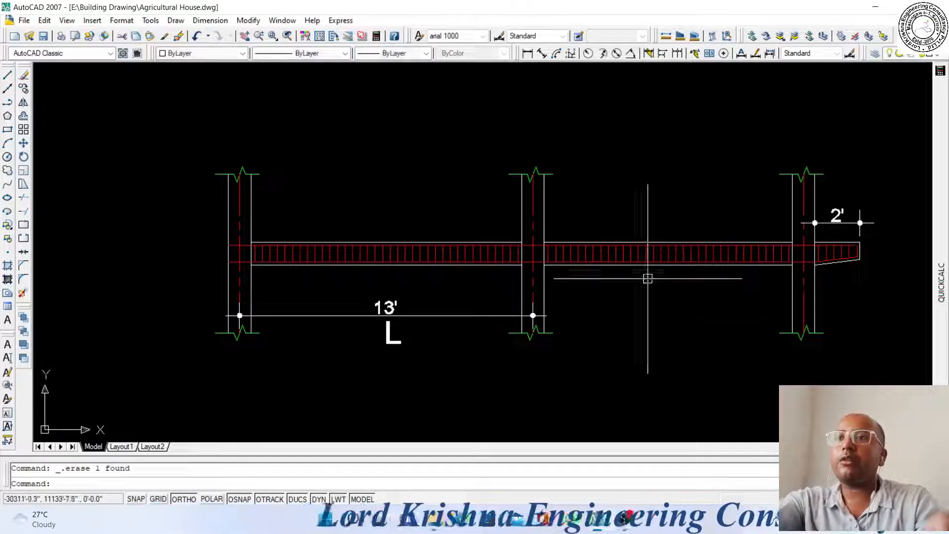
# Add a linear dimension for the second span from the middle to the end column centreline, in line with the 13' dimension
pyautogui.click(531, 54)
pyautogui.scroll(3, 553, 314)
pyautogui.click(513, 315)
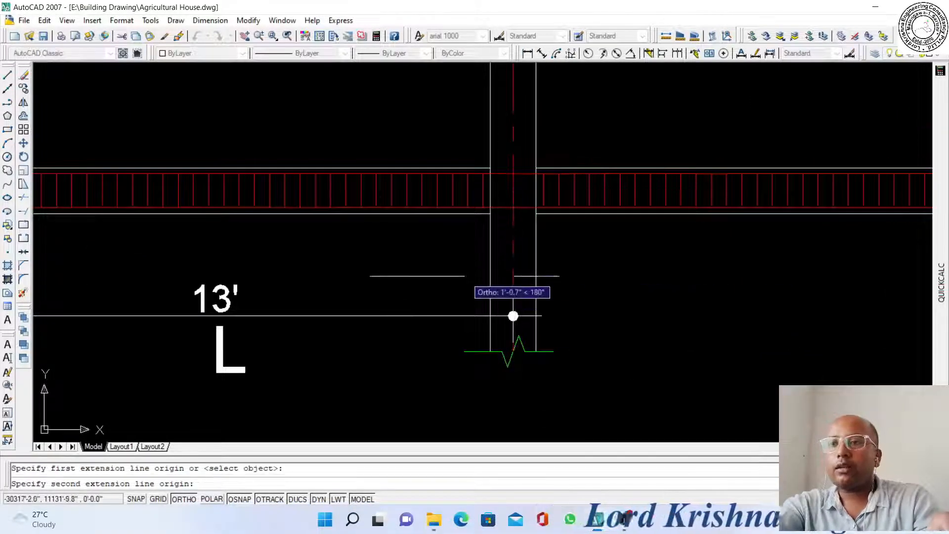
pyautogui.scroll(-2, 466, 278)
pyautogui.click(837, 277)
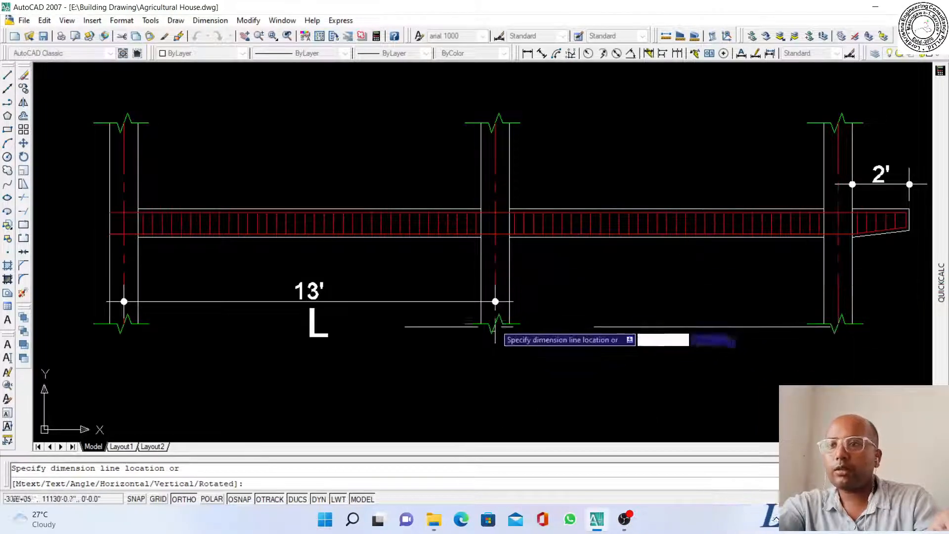
pyautogui.scroll(5, 479, 299)
pyautogui.click(526, 306)
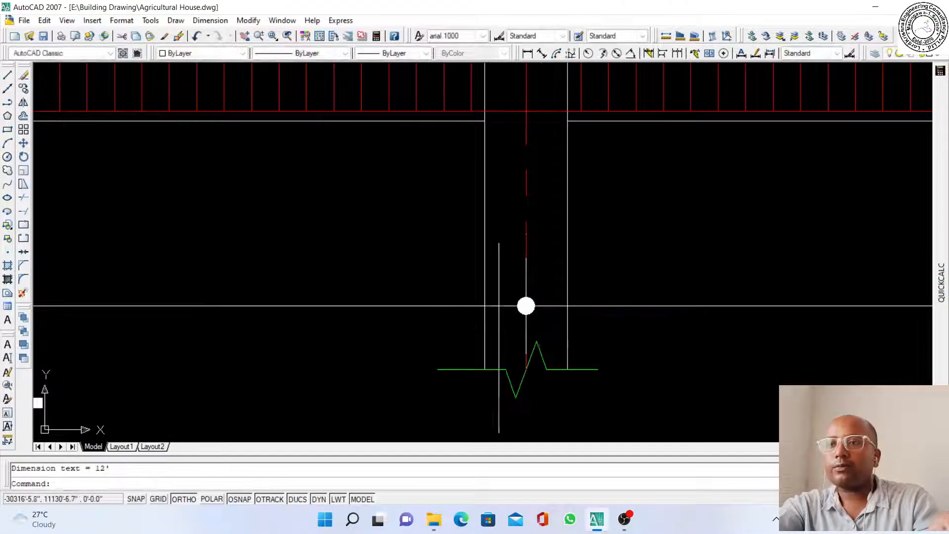
# Calculate a quarter of the 13' span as 13/4 with the calculator
pyautogui.scroll(-4, 503, 330)
pyautogui.scroll(-1, 460, 286)
pyautogui.scroll(3, 396, 322)
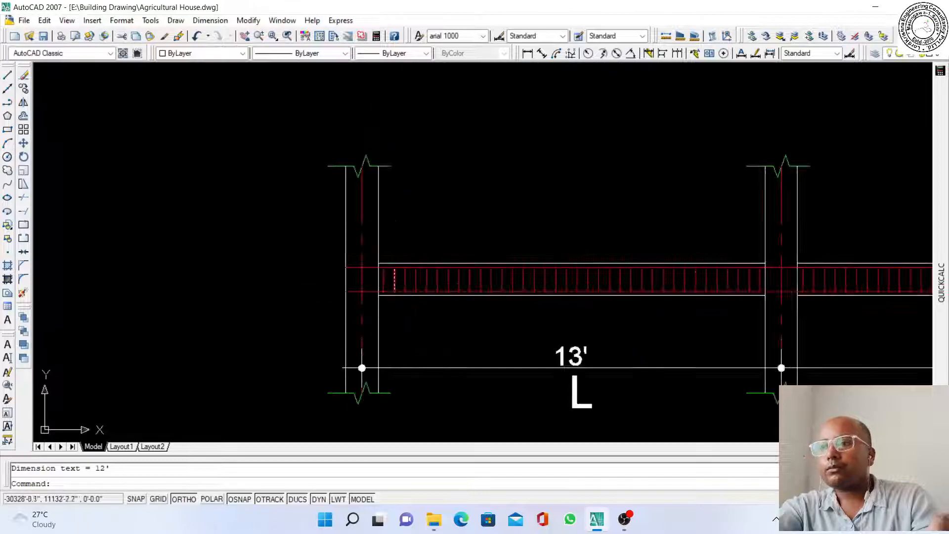
pyautogui.scroll(-2, 447, 336)
pyautogui.moveTo(935, 241)
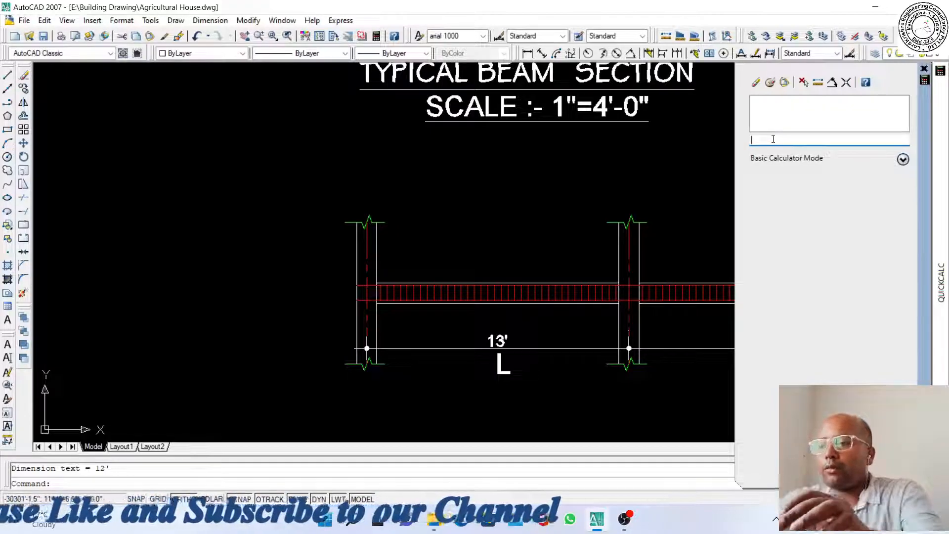
pyautogui.write('13/4')
pyautogui.press('Return')
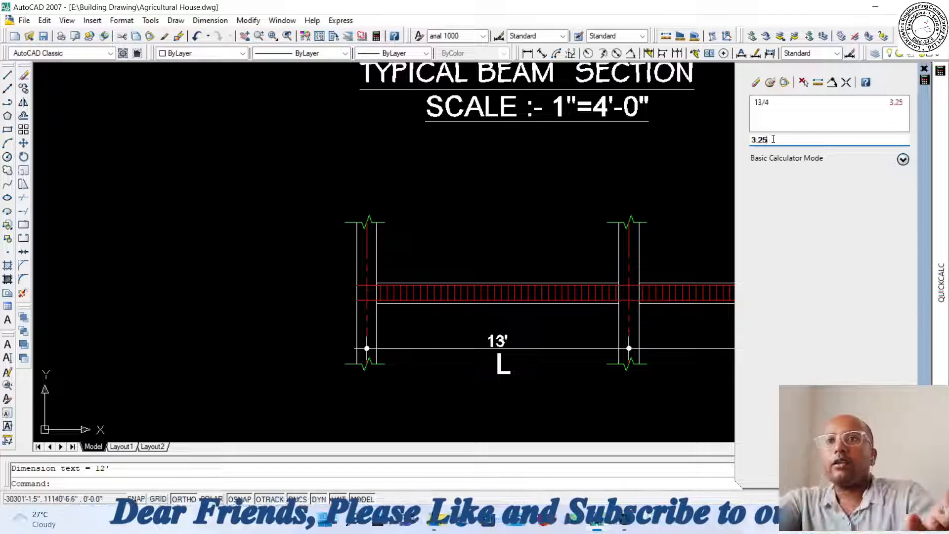
pyautogui.click(703, 141)
pyautogui.scroll(-5, 500, 270)
pyautogui.press('Escape')
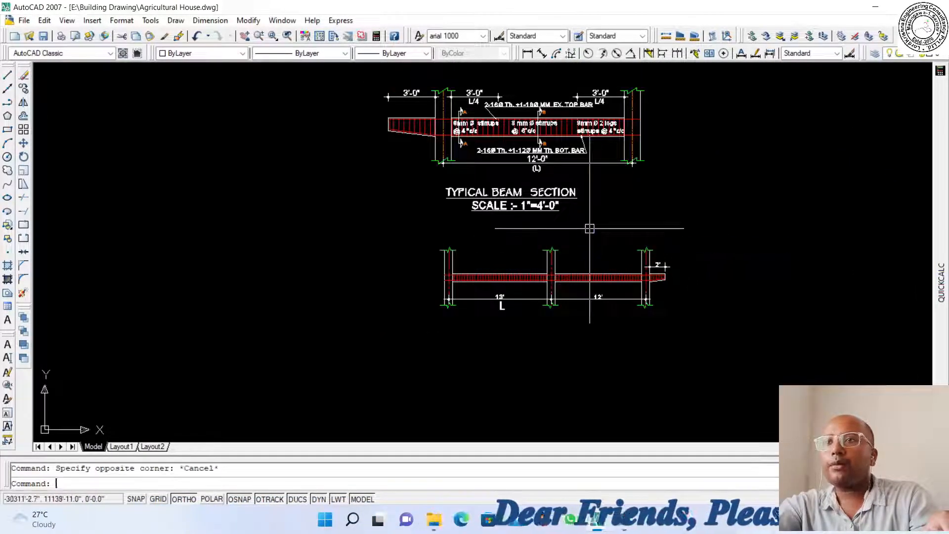
# Offset the inner faces of the first and middle columns 3.25' into the 13' span to mark the quarter-span limits
pyautogui.scroll(5, 486, 258)
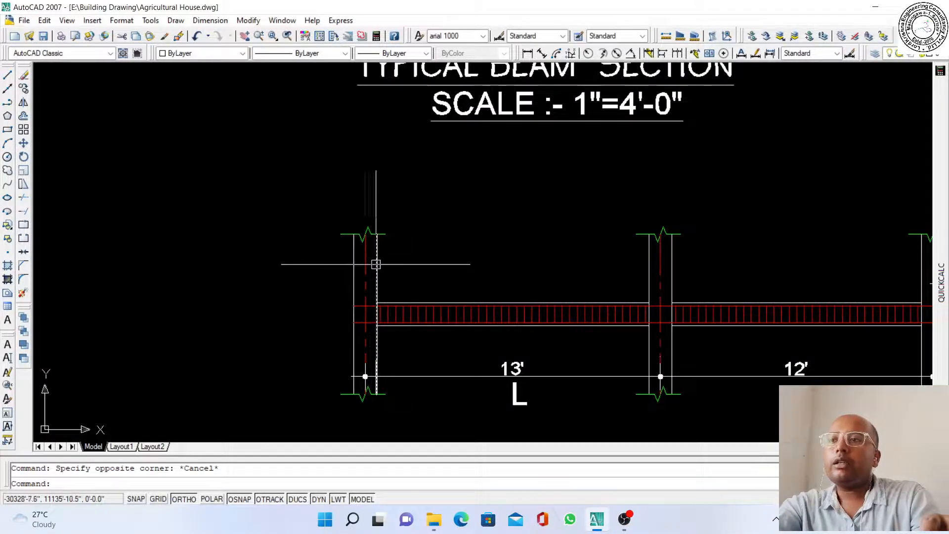
pyautogui.press('Return')
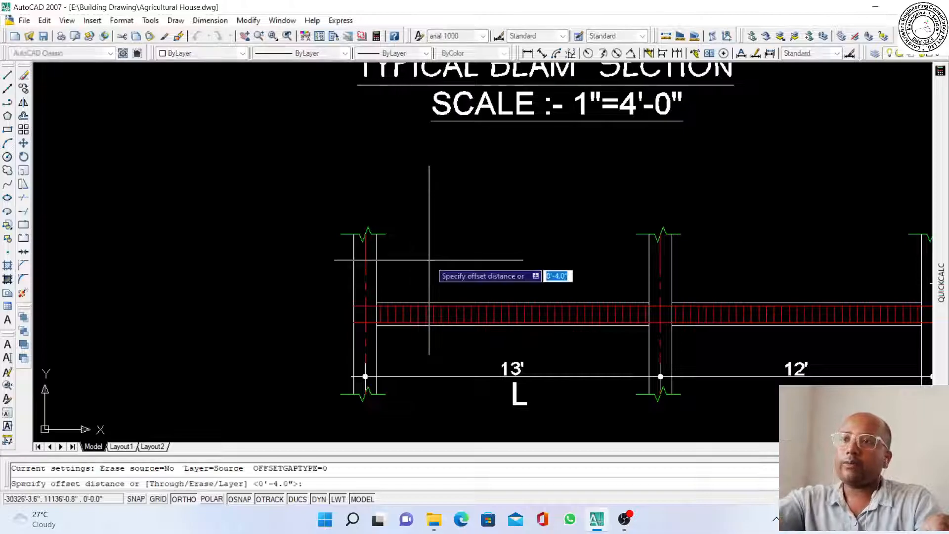
pyautogui.write('3.25')
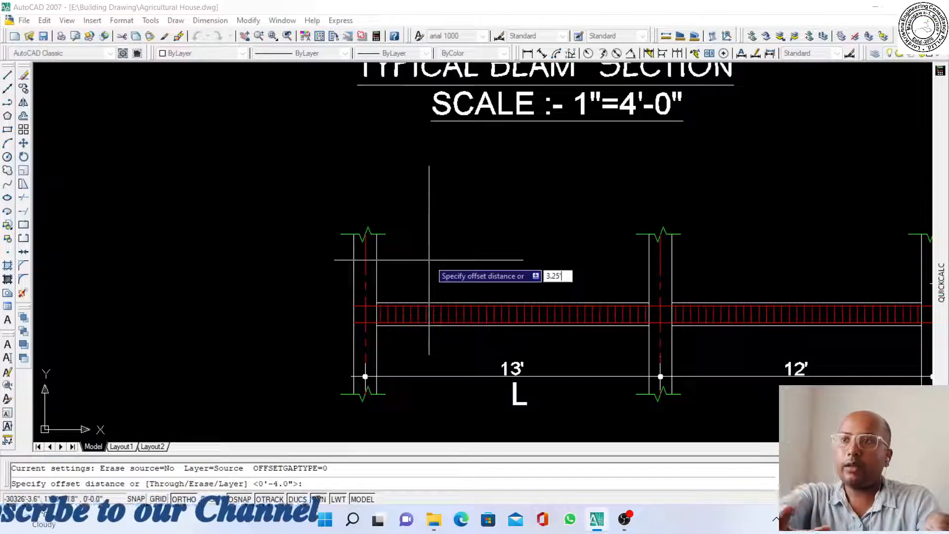
pyautogui.press('Return')
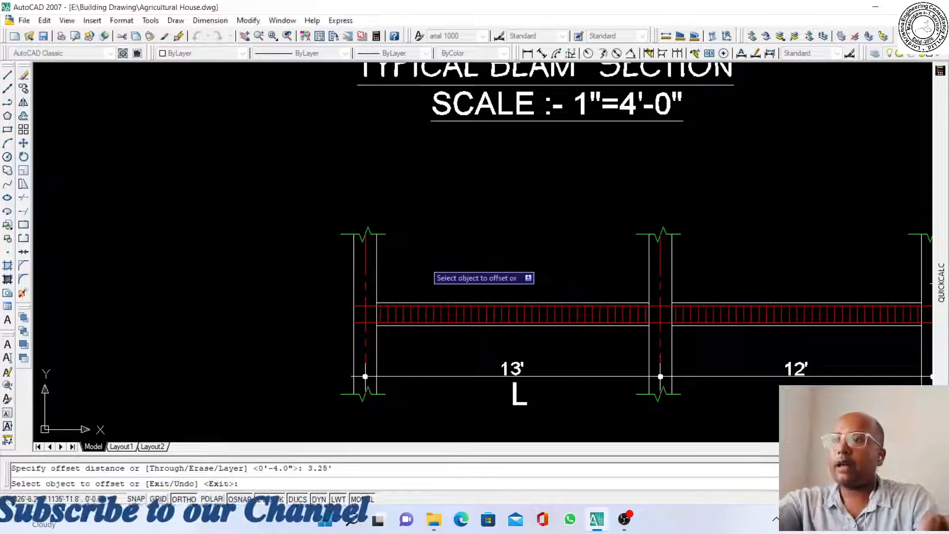
pyautogui.click(376, 264)
pyautogui.click(418, 269)
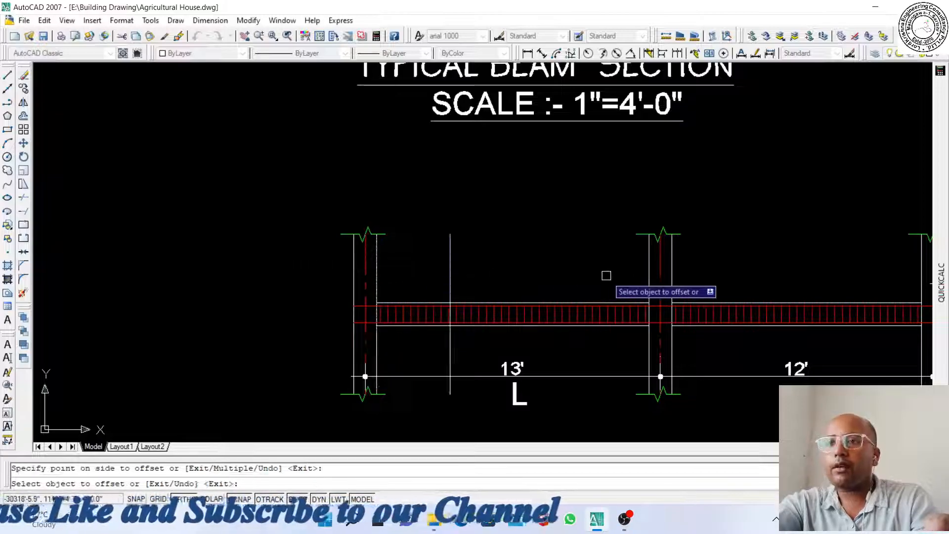
pyautogui.click(648, 262)
pyautogui.click(583, 265)
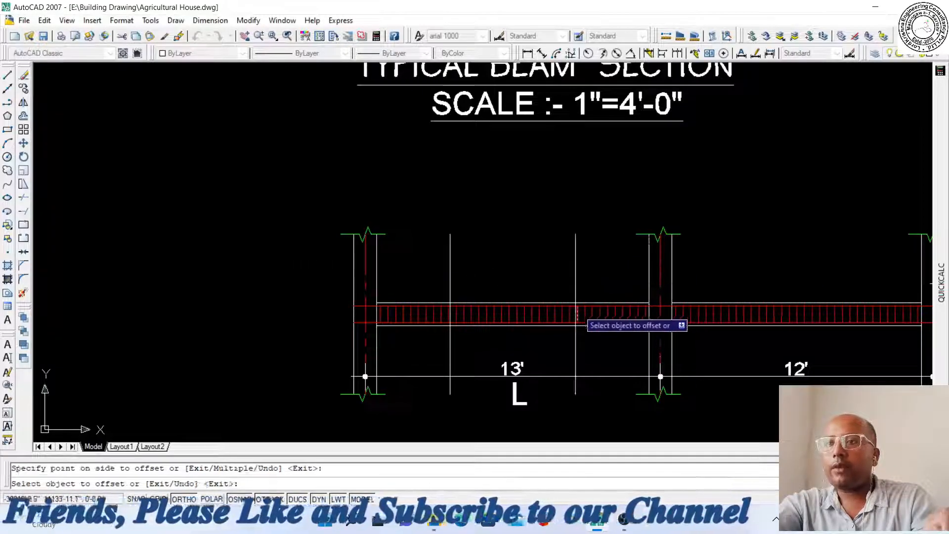
pyautogui.scroll(1, 593, 317)
pyautogui.press('Escape')
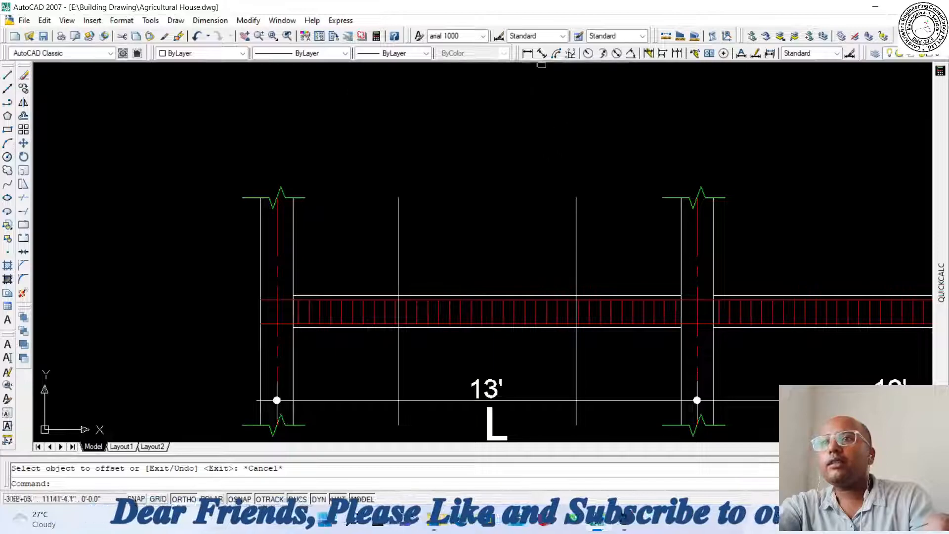
# Add linear dimensions above the beam from each column face to its quarter-span line in the 13' span
pyautogui.click(527, 53)
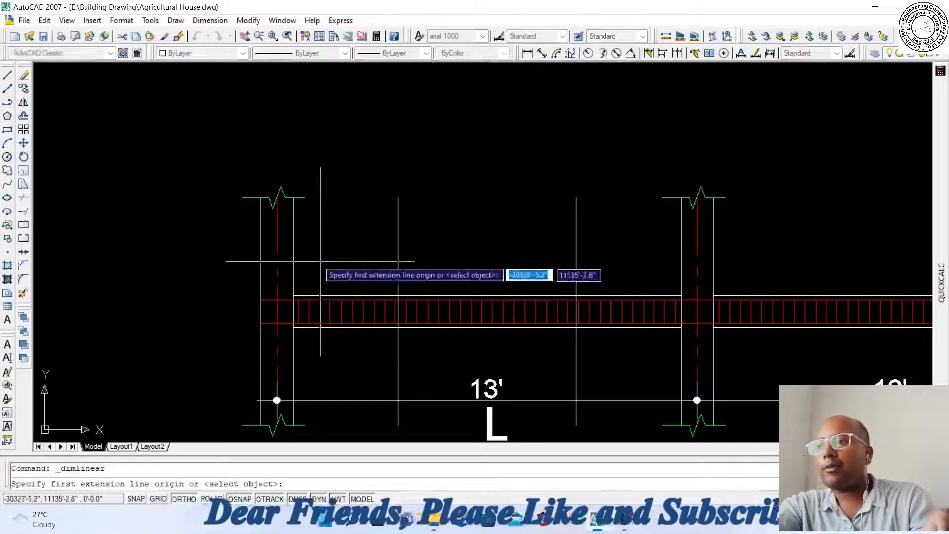
pyautogui.click(292, 239)
pyautogui.click(399, 240)
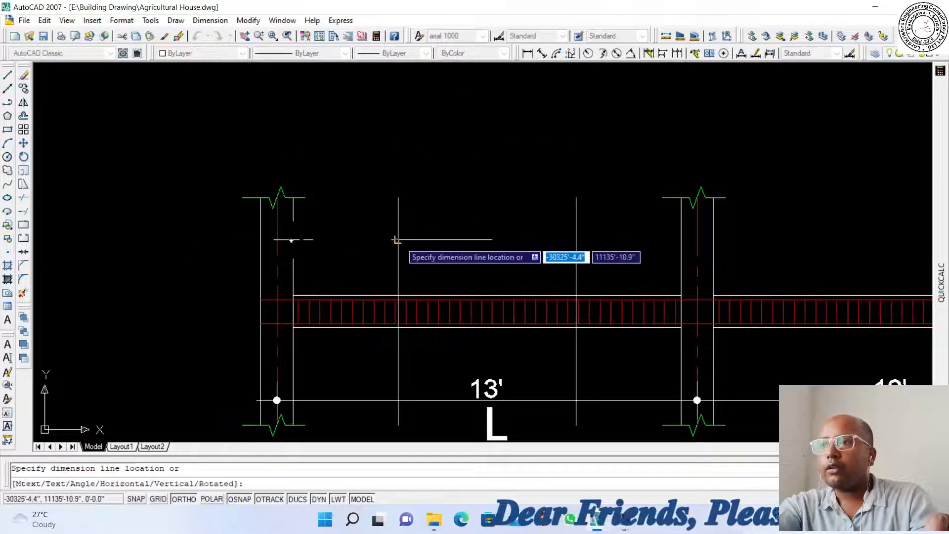
pyautogui.click(400, 240)
pyautogui.press('Return')
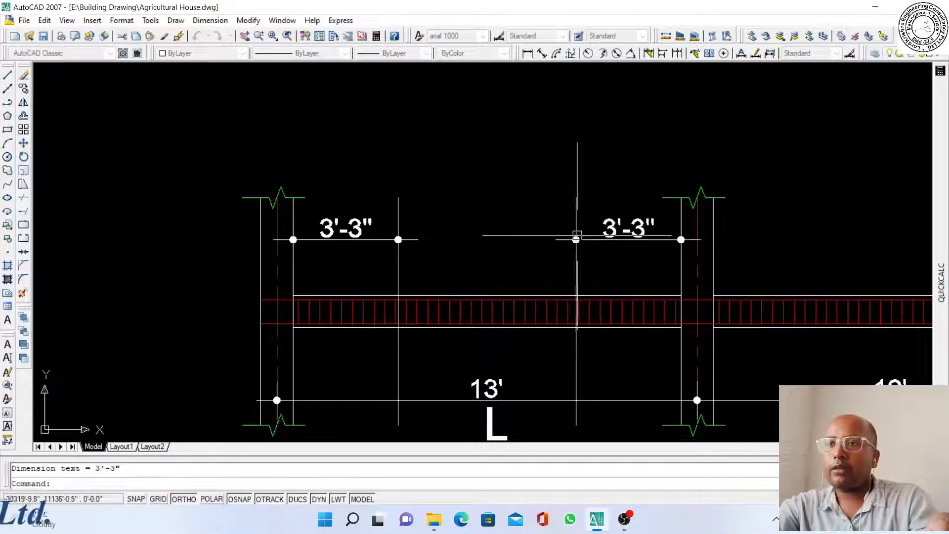
# Copy the "L" label from below the 13' dimension to just above the first column's 3'-3" dimension, with Ortho off
pyautogui.scroll(-3, 493, 233)
pyautogui.scroll(3, 491, 339)
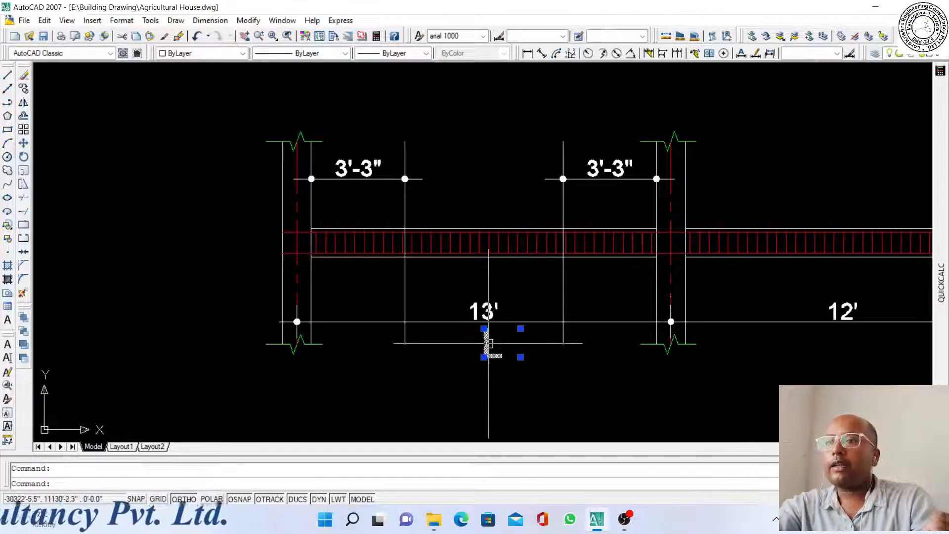
pyautogui.click(23, 88)
pyautogui.click(521, 357)
pyautogui.press('F8')
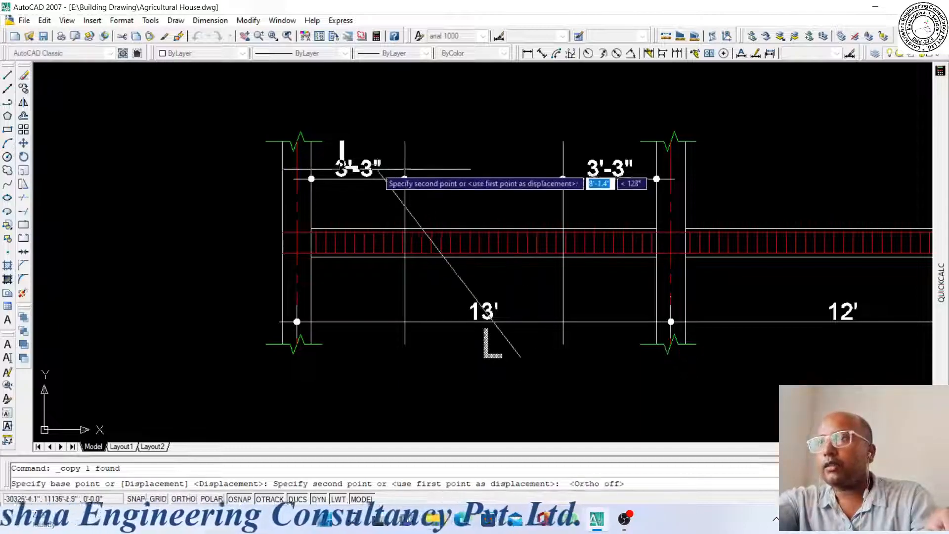
pyautogui.scroll(2, 378, 142)
pyautogui.click(371, 150)
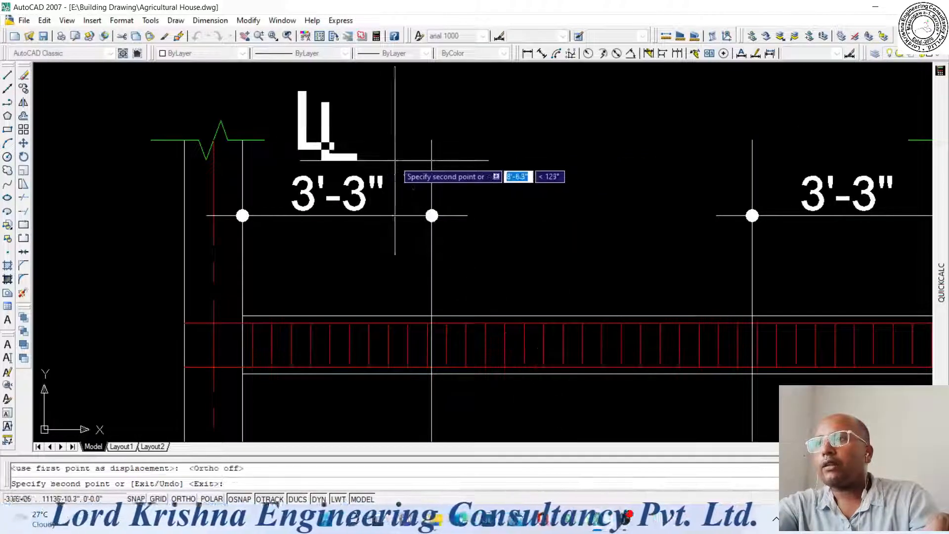
pyautogui.press('Escape')
# Change the label above the first column's 3'-3" dimension to "L/4"
pyautogui.doubleClick(331, 143)
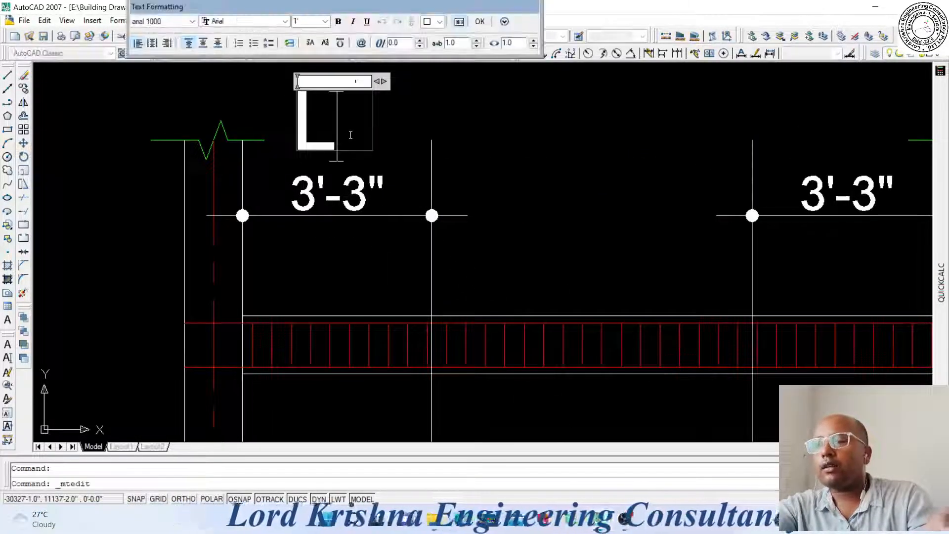
pyautogui.write('/4')
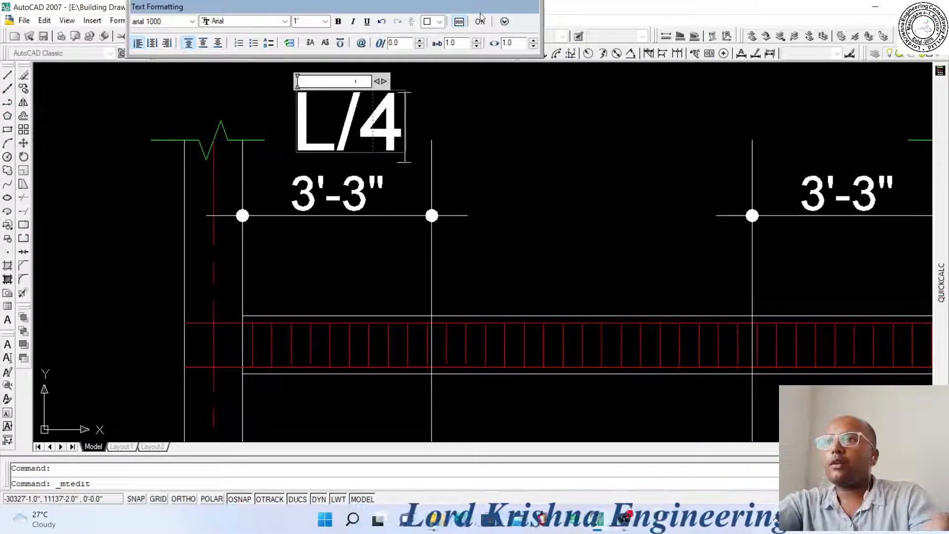
pyautogui.click(480, 21)
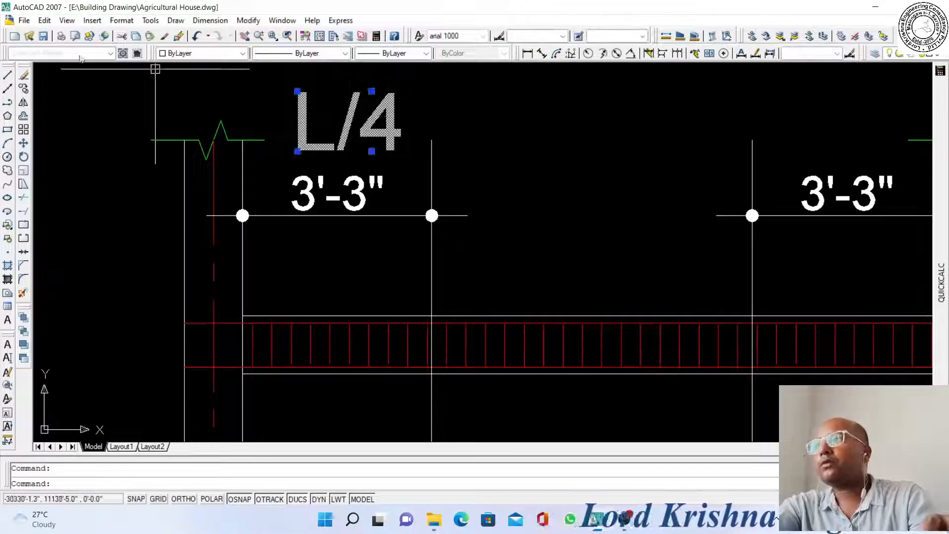
# Copy the "L/4" label horizontally to sit above the 3'-3" dimension beside the middle column
pyautogui.click(23, 88)
pyautogui.scroll(-4, 321, 168)
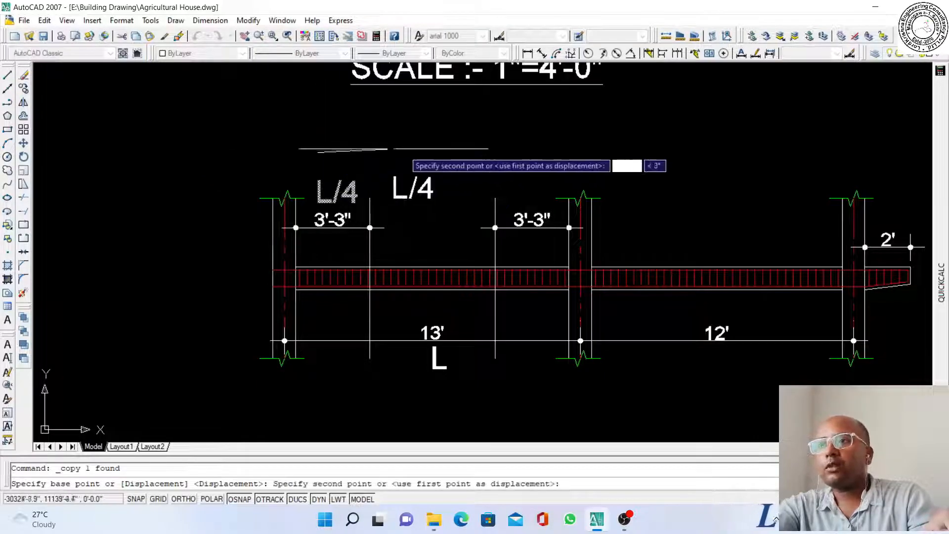
pyautogui.scroll(2, 503, 151)
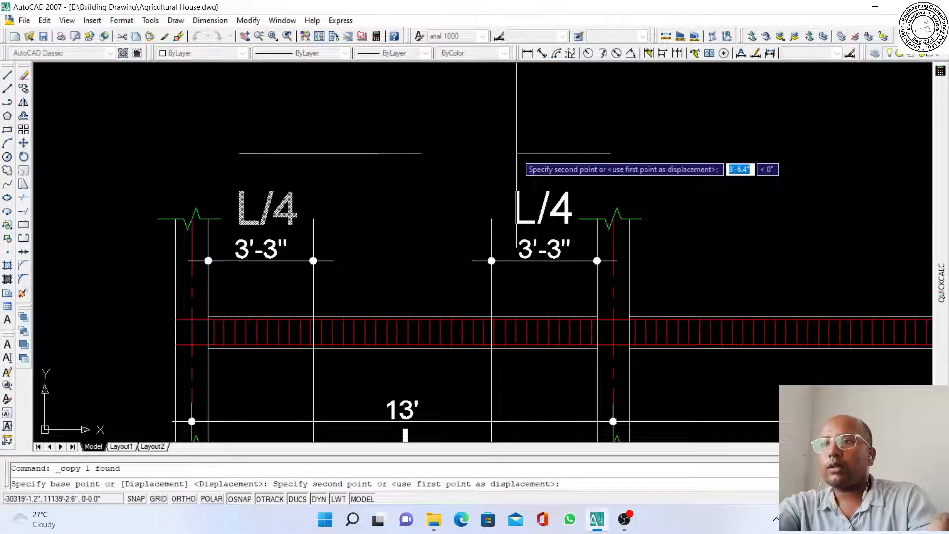
pyautogui.click(516, 153)
pyautogui.press('Escape')
pyautogui.scroll(-2, 512, 162)
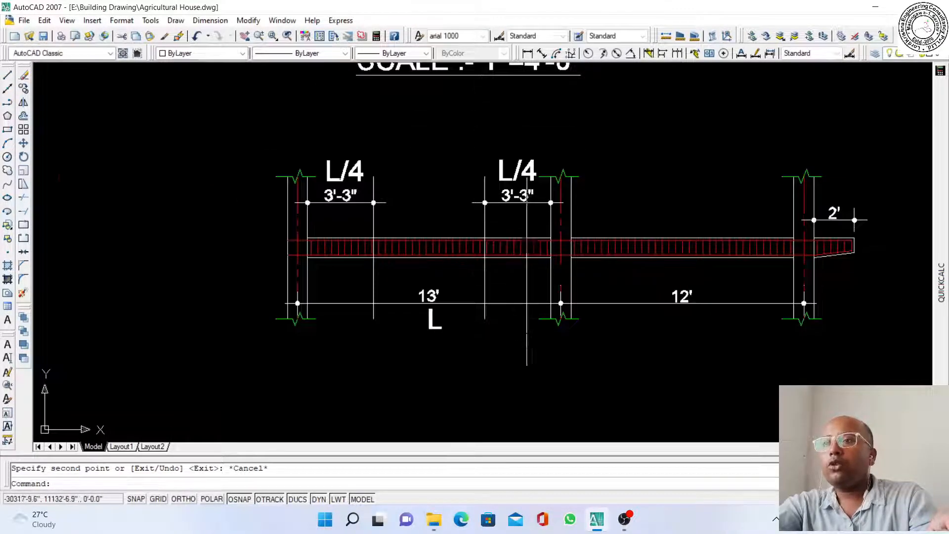
pyautogui.scroll(3, 526, 272)
pyautogui.scroll(-2, 516, 219)
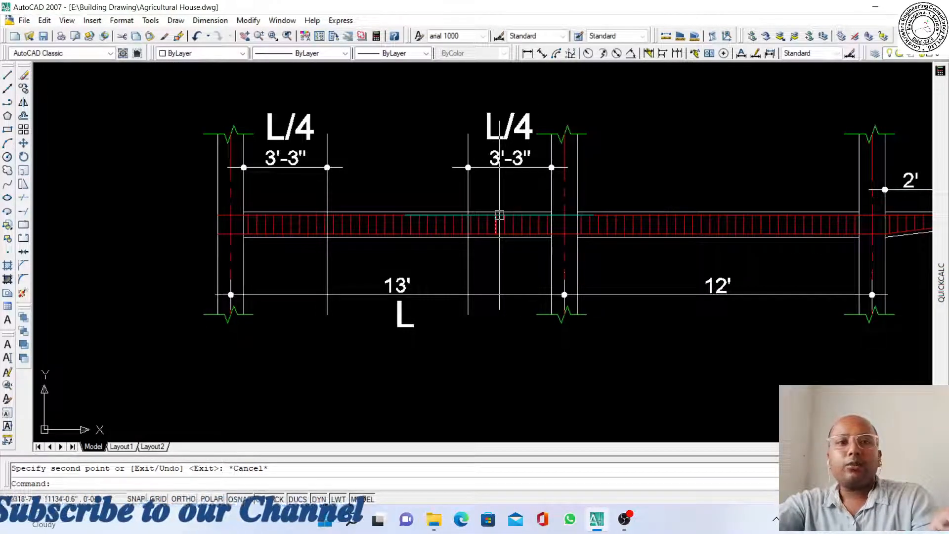
pyautogui.scroll(5, 429, 232)
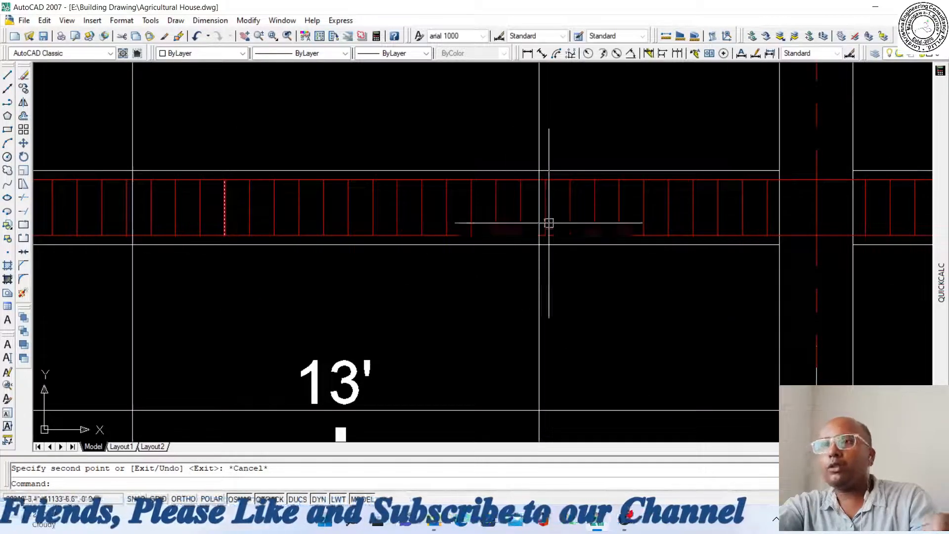
# Erase all stirrup lines between the two quarter-span lines in the 13' span
pyautogui.click(531, 211)
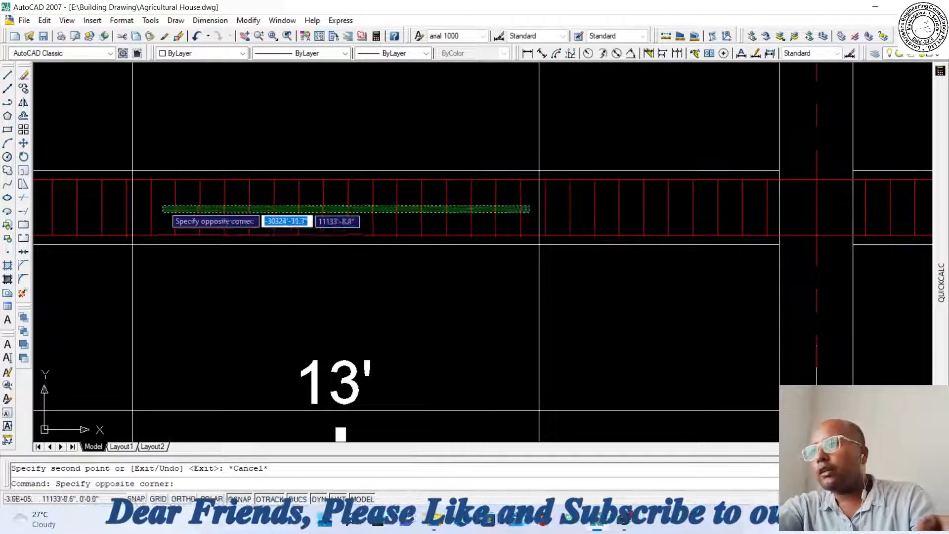
pyautogui.click(144, 197)
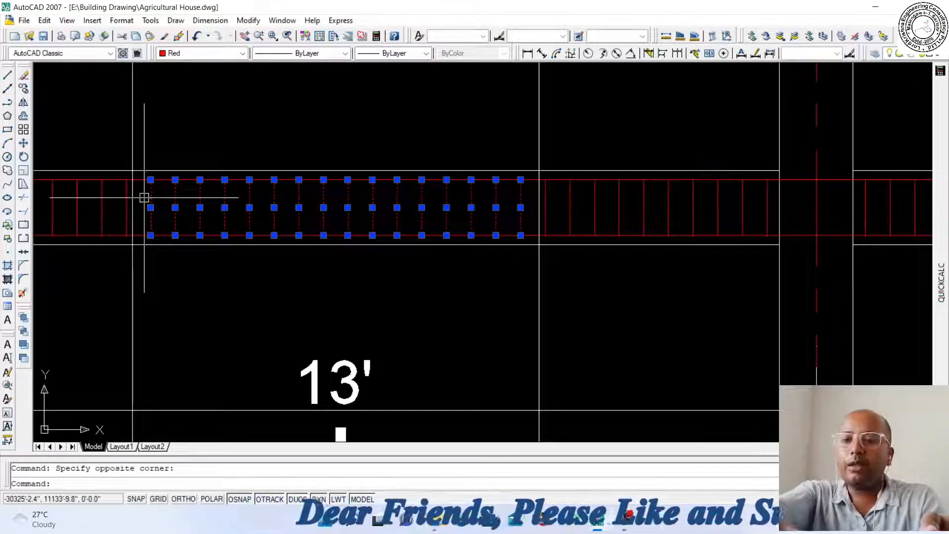
pyautogui.press('Delete')
pyautogui.scroll(-2, 324, 237)
pyautogui.scroll(-2, 326, 261)
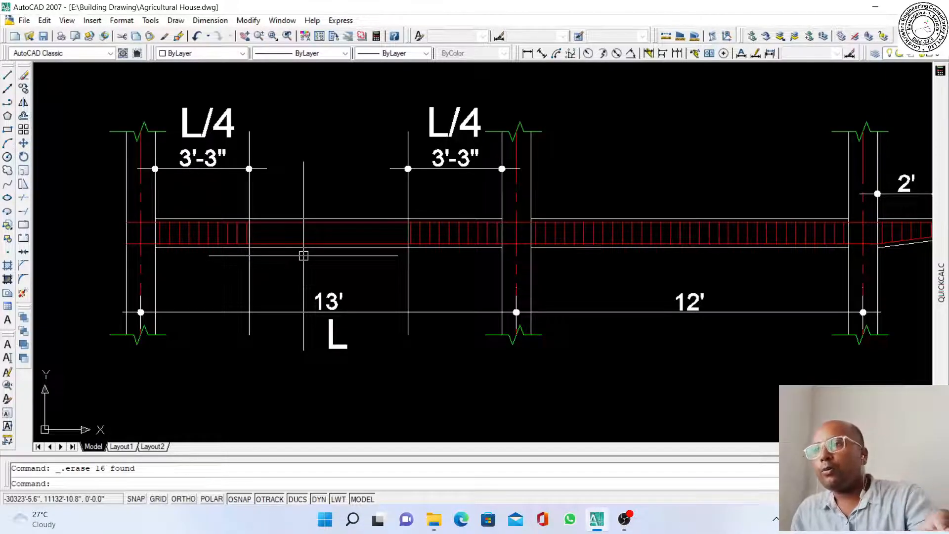
# Offset stirrup lines at 6" spacing across the middle zone of the 13' span, from the first quarter-span line to the second
pyautogui.scroll(2, 260, 250)
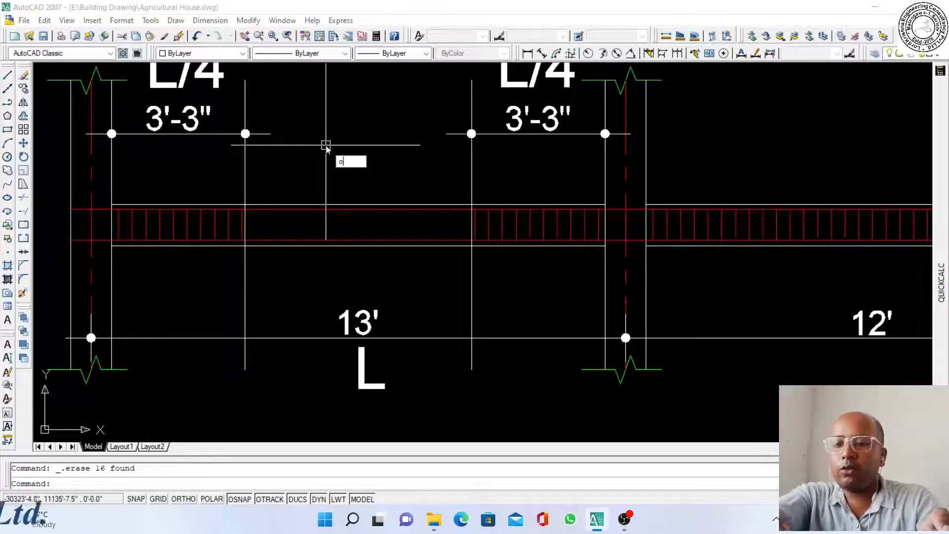
pyautogui.press('Return')
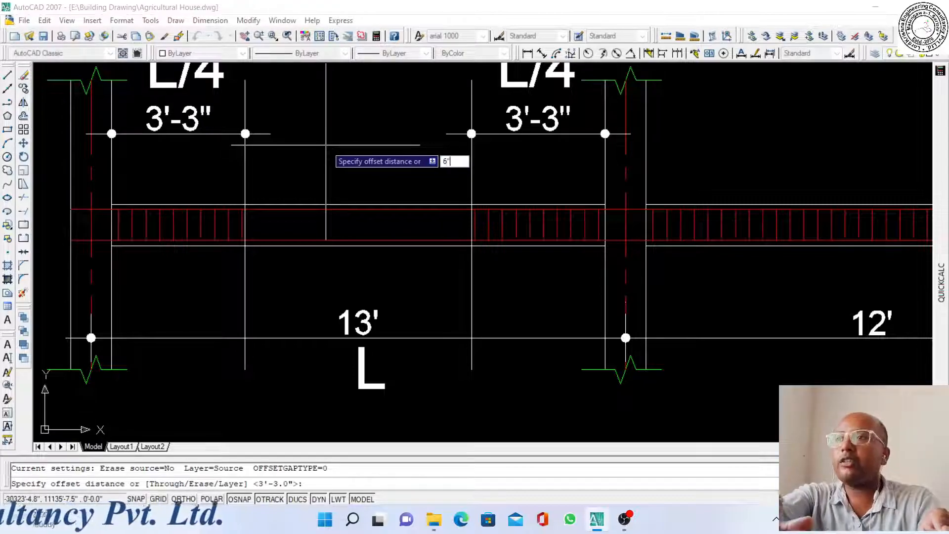
pyautogui.scroll(3, 240, 225)
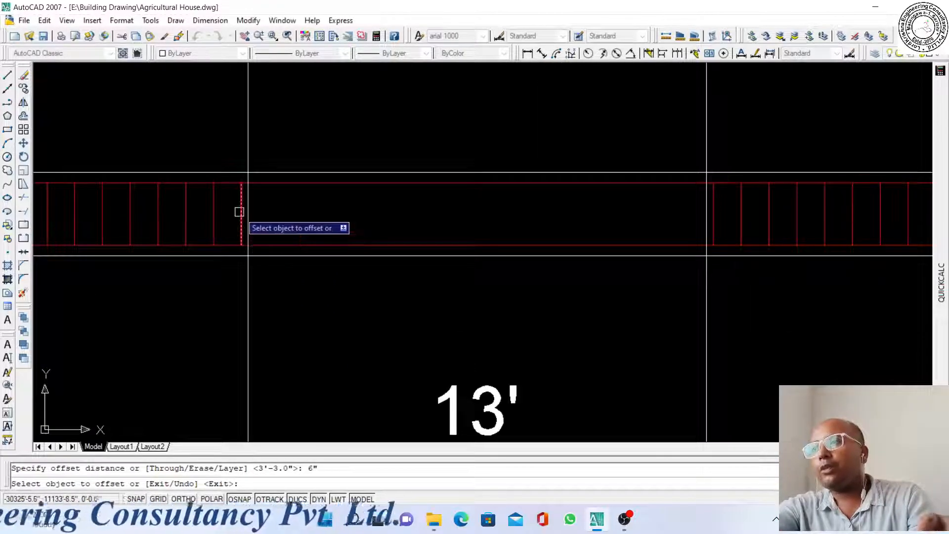
pyautogui.click(240, 212)
pyautogui.click(304, 207)
pyautogui.click(283, 207)
pyautogui.click(321, 208)
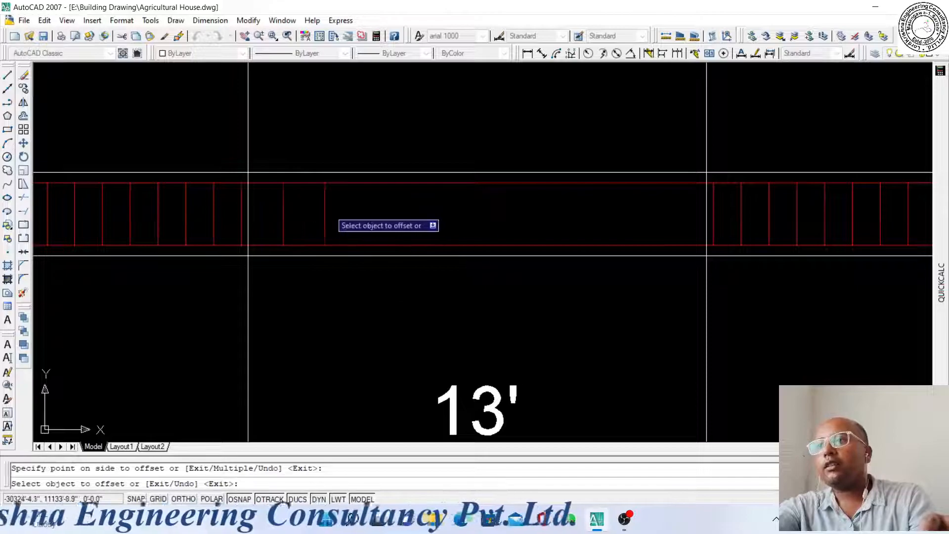
pyautogui.click(324, 206)
pyautogui.click(381, 210)
pyautogui.click(367, 208)
pyautogui.click(429, 207)
pyautogui.click(408, 208)
pyautogui.click(460, 211)
pyautogui.click(448, 208)
pyautogui.click(510, 211)
pyautogui.click(492, 206)
pyautogui.click(539, 206)
pyautogui.click(533, 206)
pyautogui.click(596, 208)
pyautogui.click(575, 206)
pyautogui.click(621, 214)
pyautogui.click(617, 210)
pyautogui.click(661, 219)
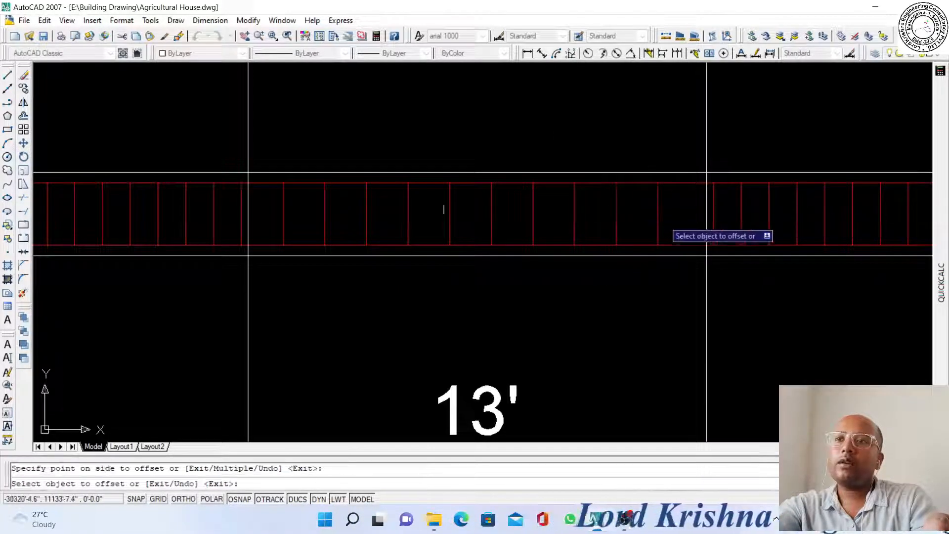
pyautogui.scroll(-2, 628, 252)
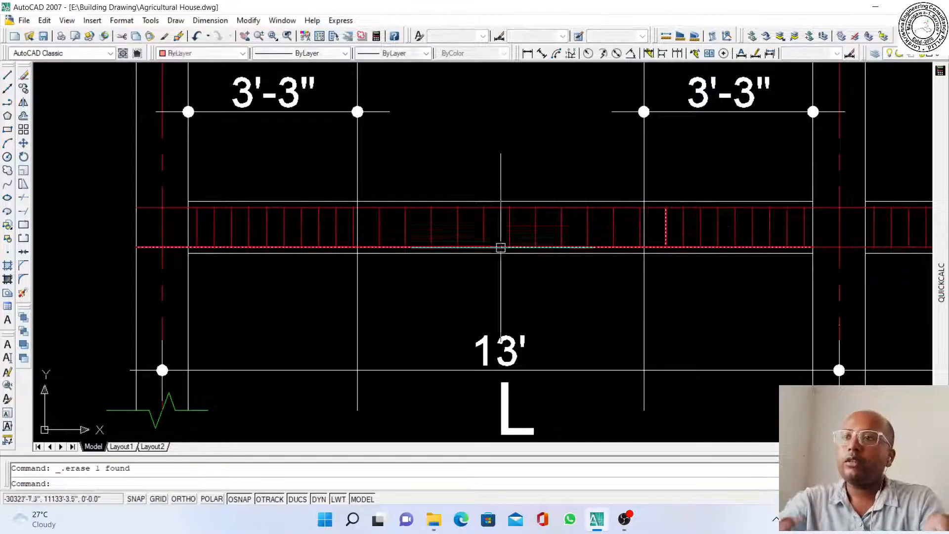
# Calculate the quarter length of the 12' span as 12/4 in QuickCalc
pyautogui.scroll(-3, 501, 203)
pyautogui.scroll(2, 501, 202)
pyautogui.scroll(-2, 501, 203)
pyautogui.scroll(3, 501, 202)
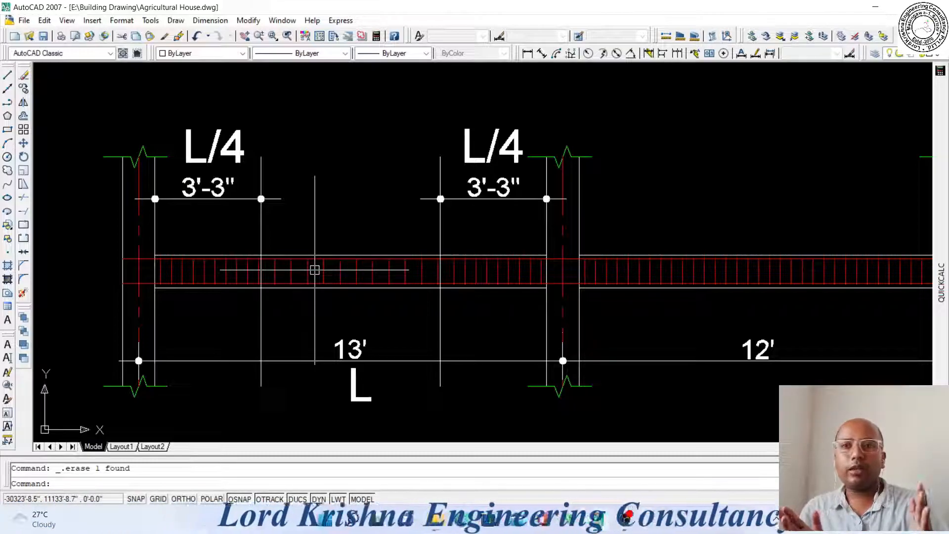
pyautogui.scroll(-4, 243, 267)
pyautogui.scroll(6, 673, 291)
pyautogui.moveTo(947, 245)
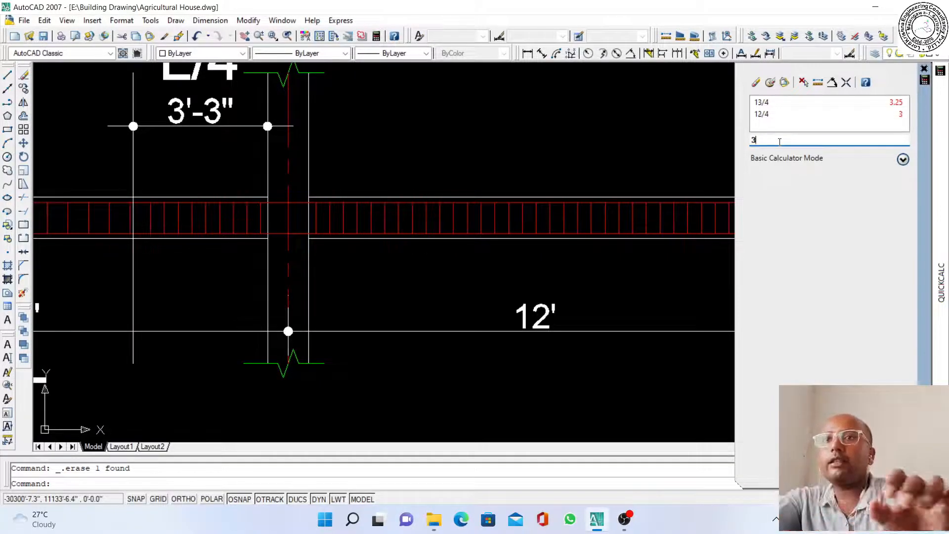
pyautogui.click(620, 141)
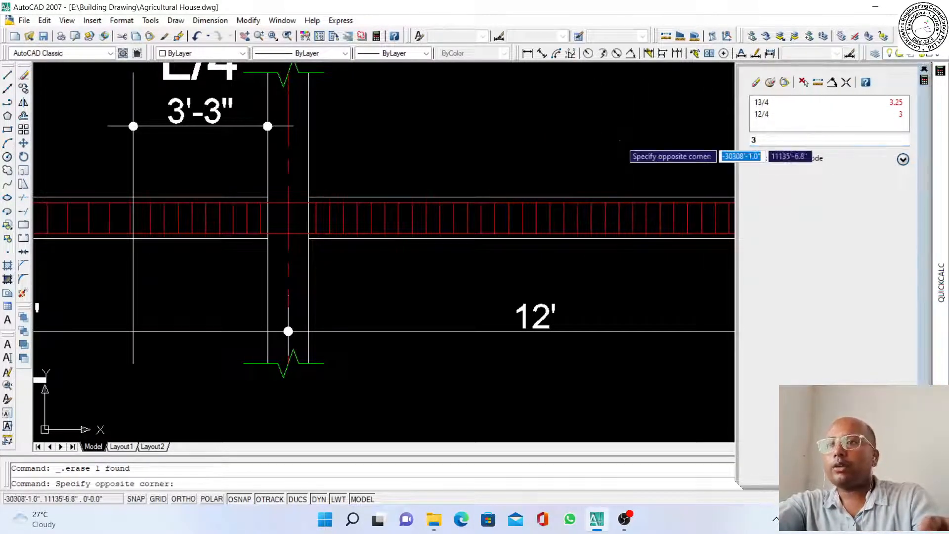
# Offset the inner faces of the middle and last columns 3' into the 12' span as quarter-span lines
pyautogui.scroll(-2, 342, 209)
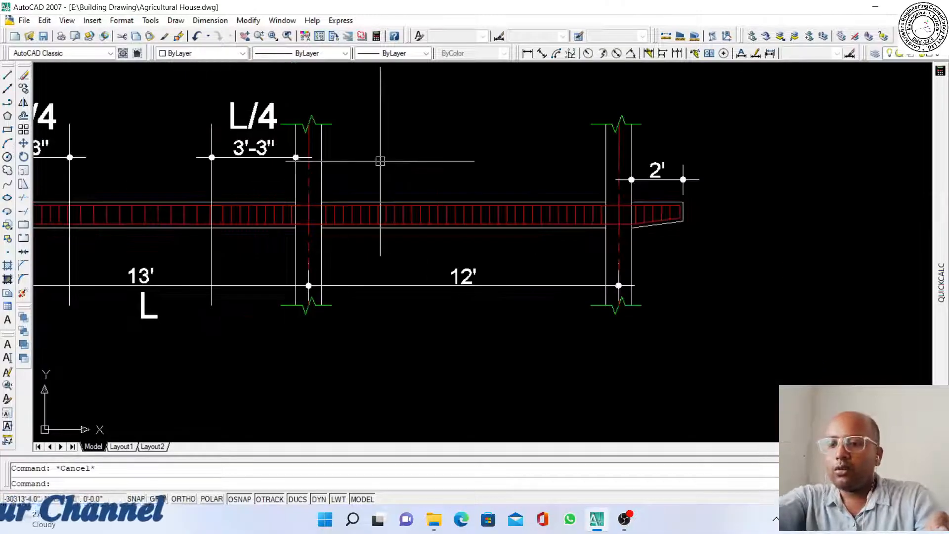
pyautogui.press('Return')
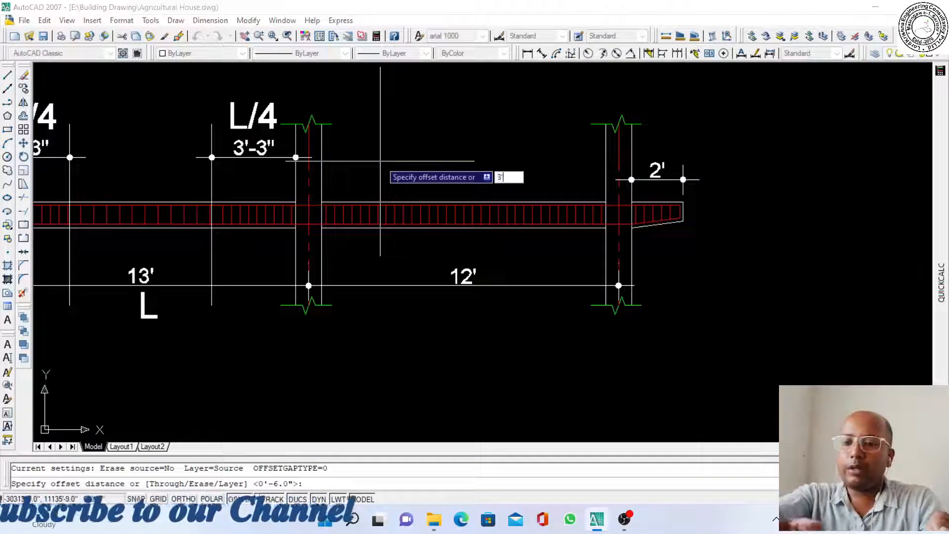
pyautogui.write('3')
pyautogui.press('Return')
pyautogui.click(321, 154)
pyautogui.click(391, 161)
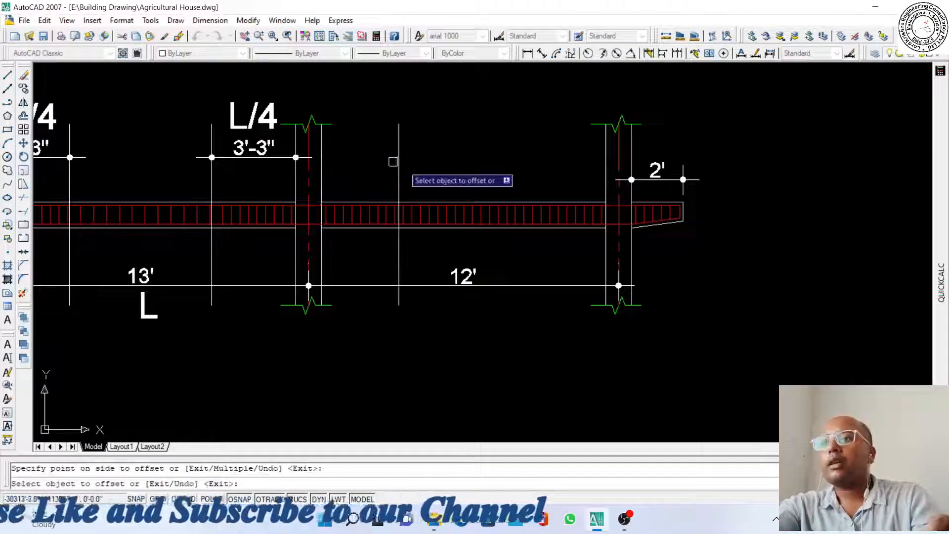
pyautogui.click(606, 163)
pyautogui.click(563, 168)
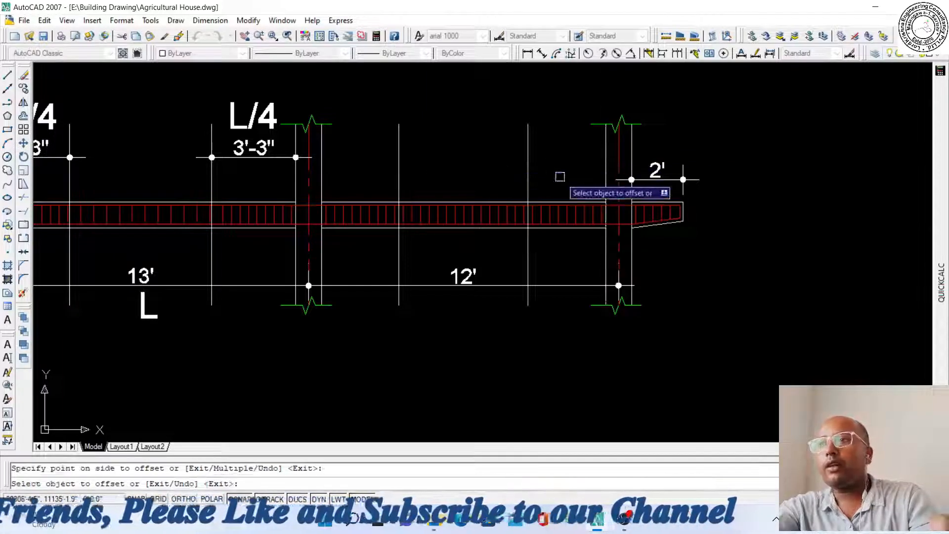
pyautogui.press('Escape')
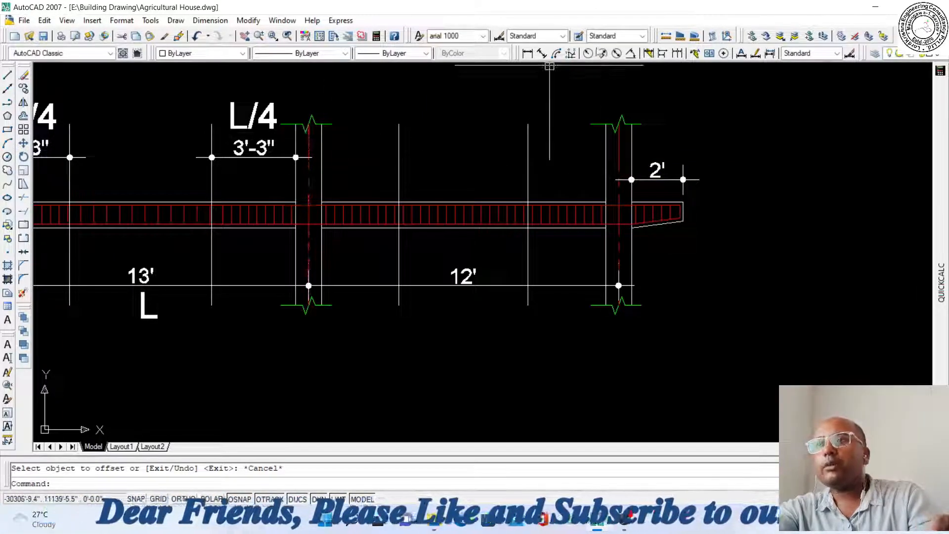
# Add linear dimensions above the beam between each column face and its quarter-span line in the 12' span
pyautogui.click(528, 52)
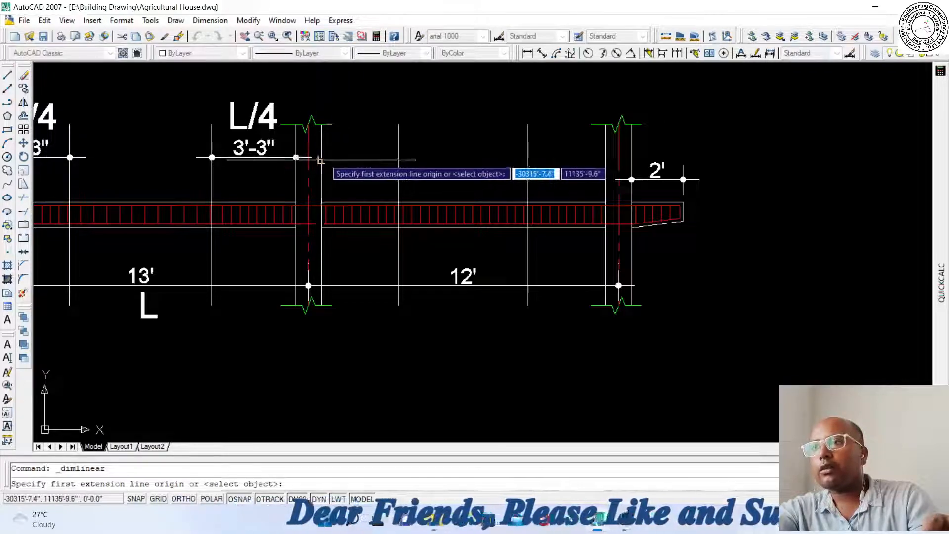
pyautogui.click(321, 159)
pyautogui.scroll(2, 394, 154)
pyautogui.click(401, 161)
pyautogui.click(401, 157)
pyautogui.press('Return')
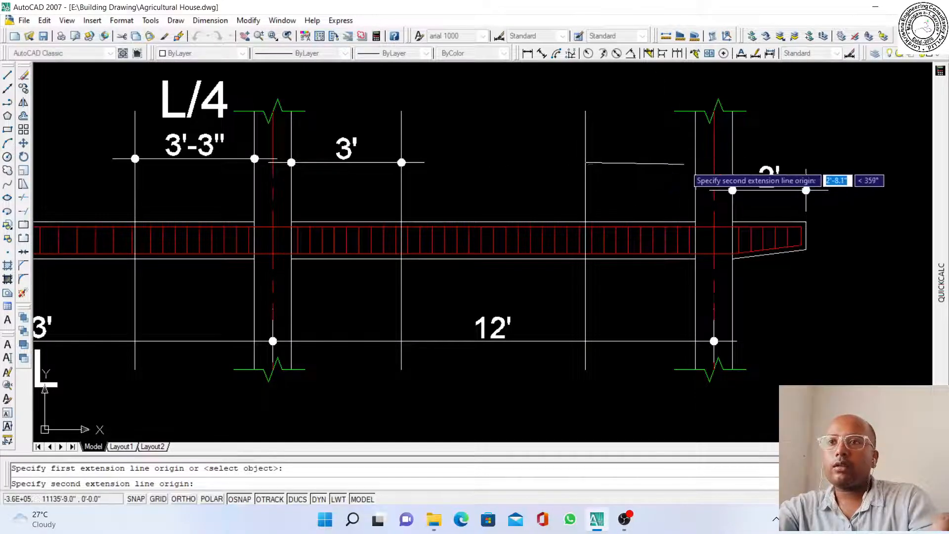
pyautogui.click(695, 164)
pyautogui.scroll(-2, 636, 195)
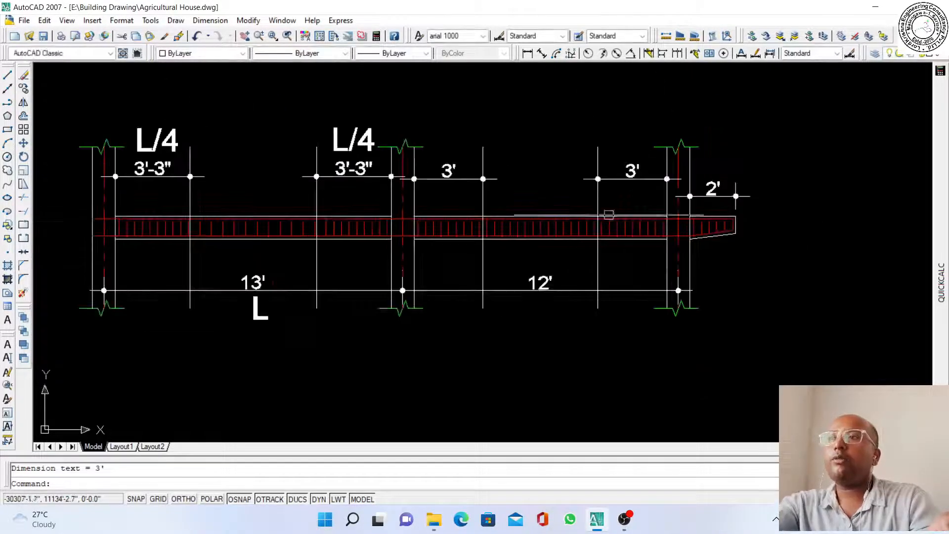
# Copy the "L/4" label beside the middle column to sit above both 3' dimensions of the 12' span
pyautogui.scroll(2, 380, 138)
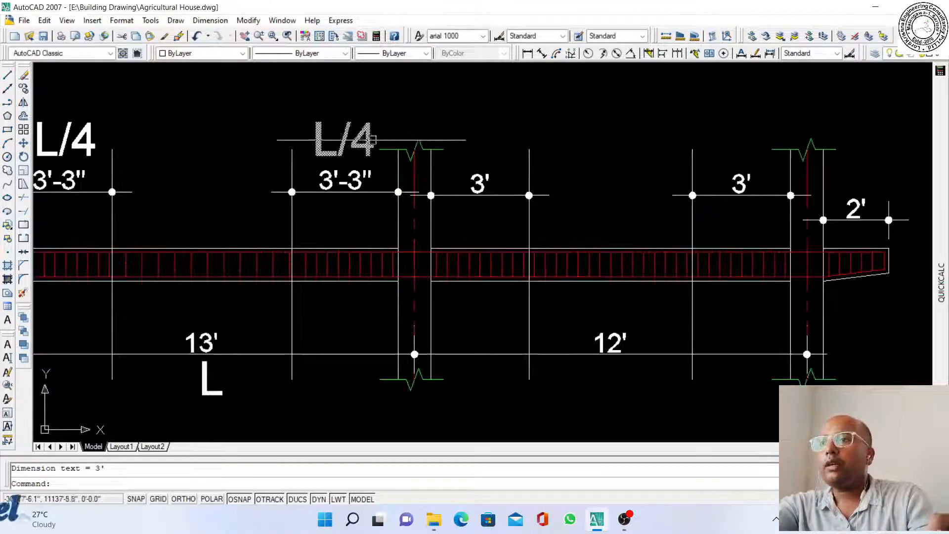
pyautogui.click(23, 88)
pyautogui.click(316, 103)
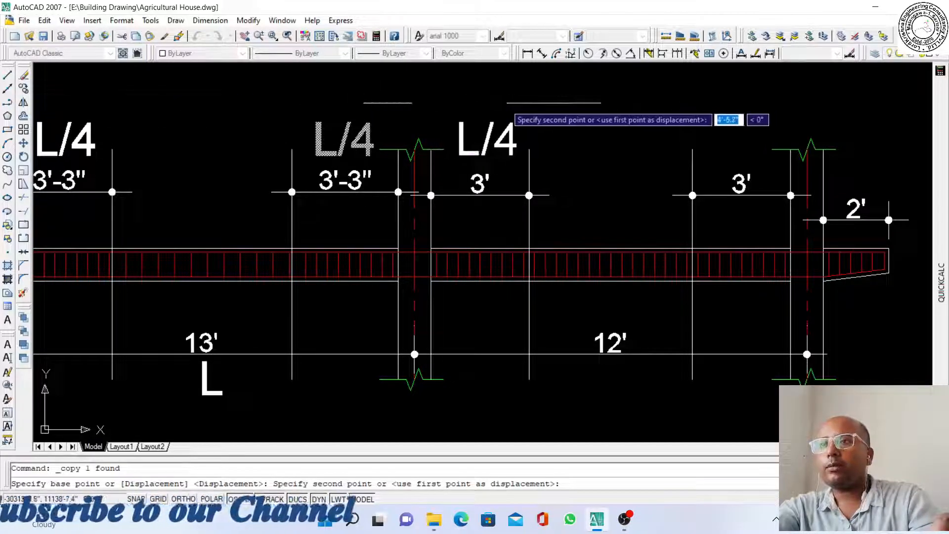
pyautogui.click(503, 104)
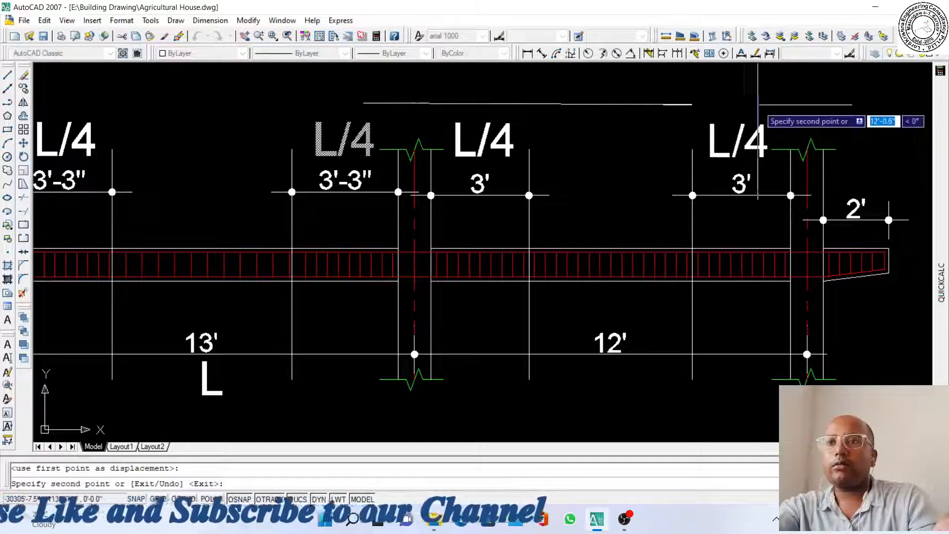
pyautogui.click(758, 103)
pyautogui.press('Escape')
pyautogui.click(695, 216)
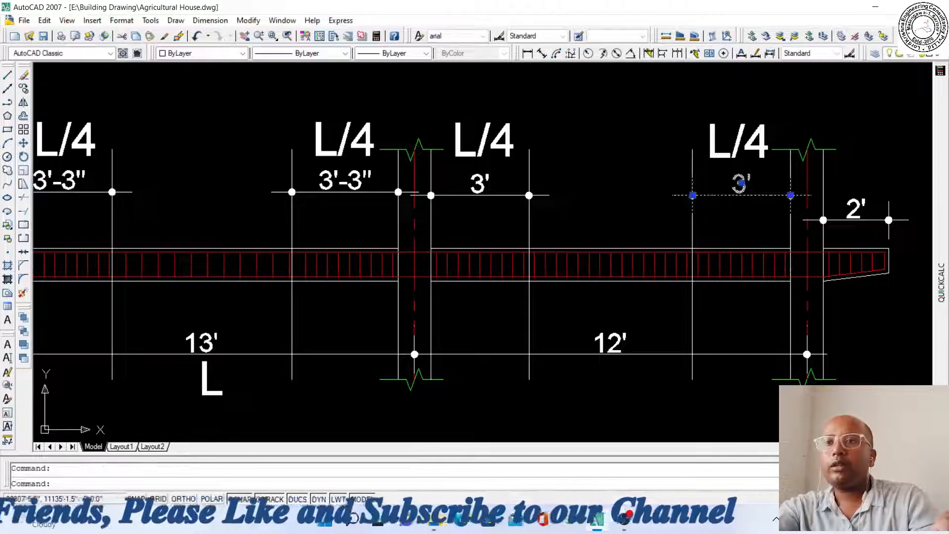
pyautogui.press('Escape')
# Erase all stirrup lines between the two quarter-span lines in the 12' span
pyautogui.scroll(5, 709, 256)
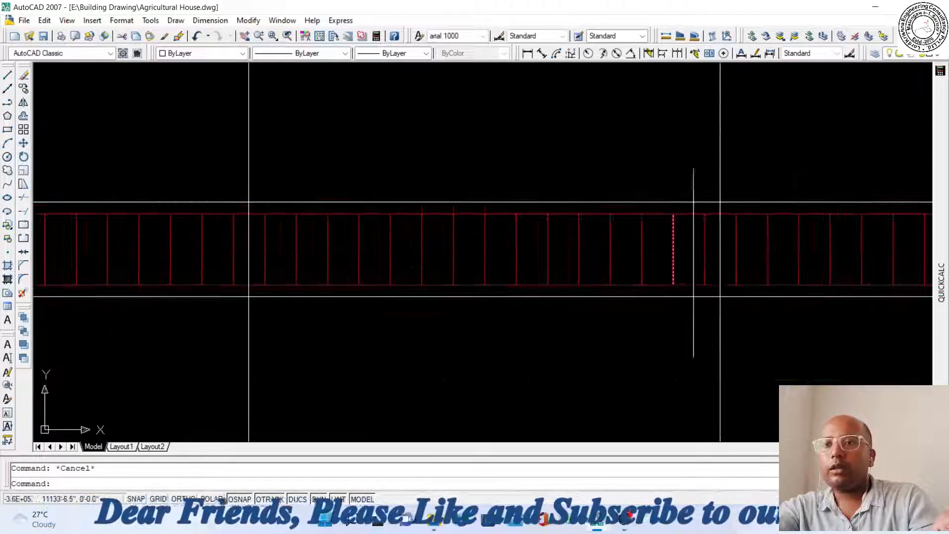
pyautogui.click(709, 256)
pyautogui.press('Escape')
pyautogui.click(710, 255)
pyautogui.click(258, 233)
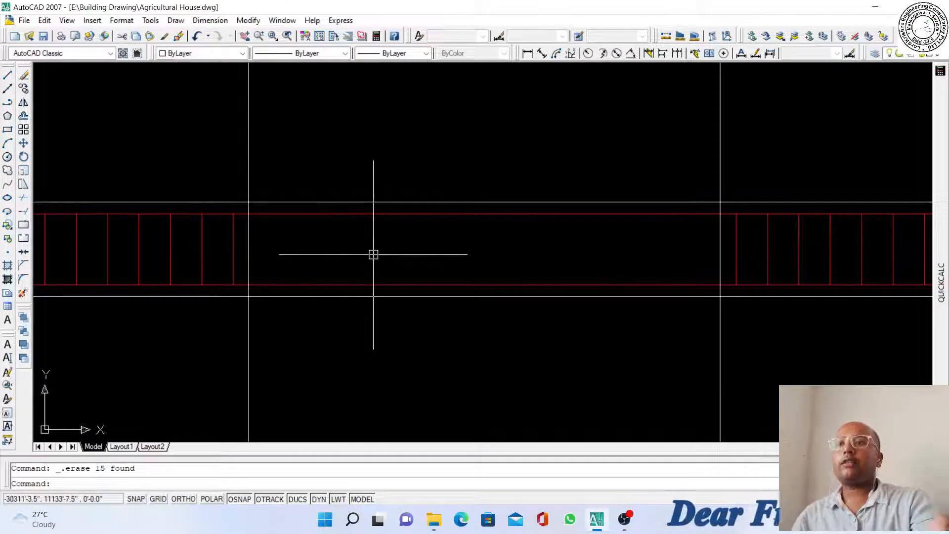
# Offset stirrup lines at 6" spacing across the middle zone of the 12' span, up to the second quarter-span line
pyautogui.scroll(-2, 373, 254)
pyautogui.press('Return')
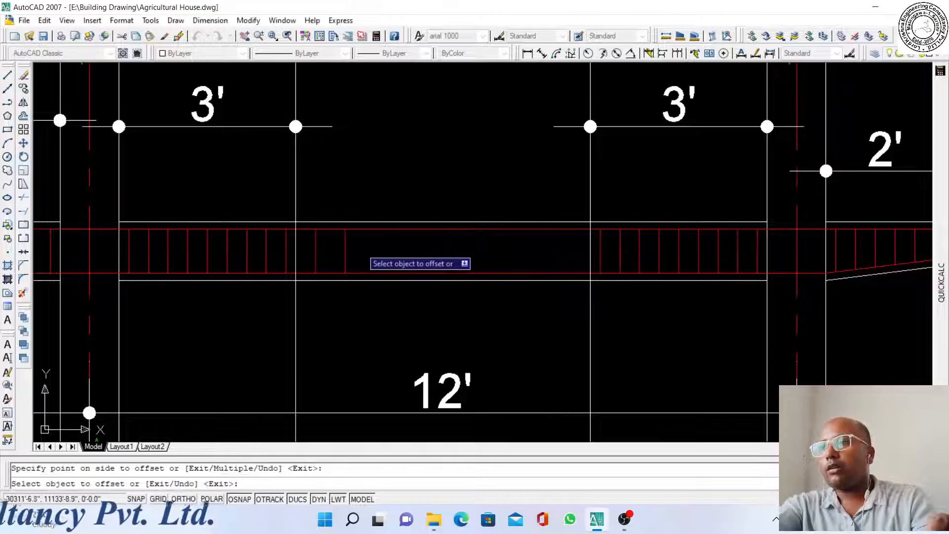
pyautogui.click(348, 246)
pyautogui.click(391, 246)
pyautogui.click(372, 245)
pyautogui.click(425, 248)
pyautogui.click(405, 245)
pyautogui.click(440, 250)
pyautogui.click(440, 250)
pyautogui.click(475, 251)
pyautogui.click(462, 248)
pyautogui.click(501, 252)
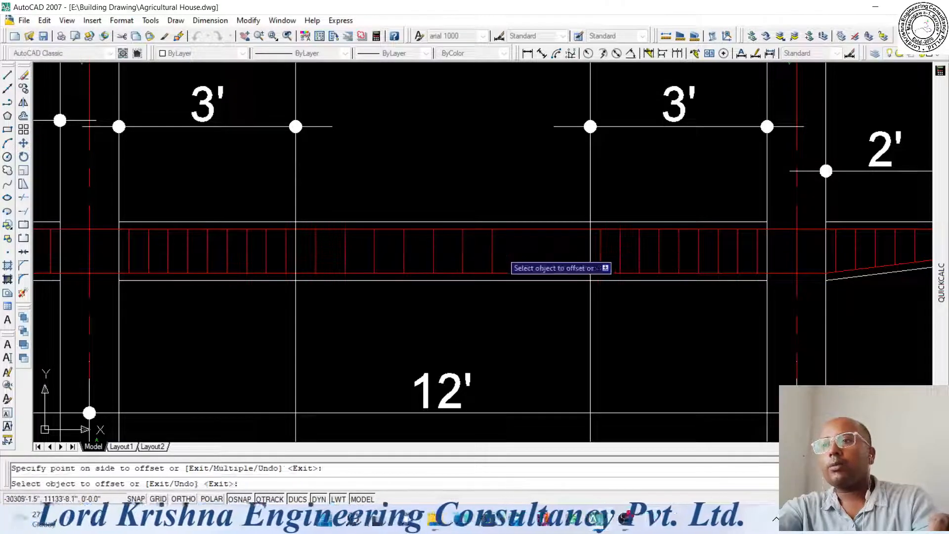
pyautogui.click(491, 248)
pyautogui.click(528, 243)
pyautogui.click(521, 244)
pyautogui.click(570, 250)
pyautogui.click(552, 246)
pyautogui.click(576, 249)
pyautogui.press('Escape')
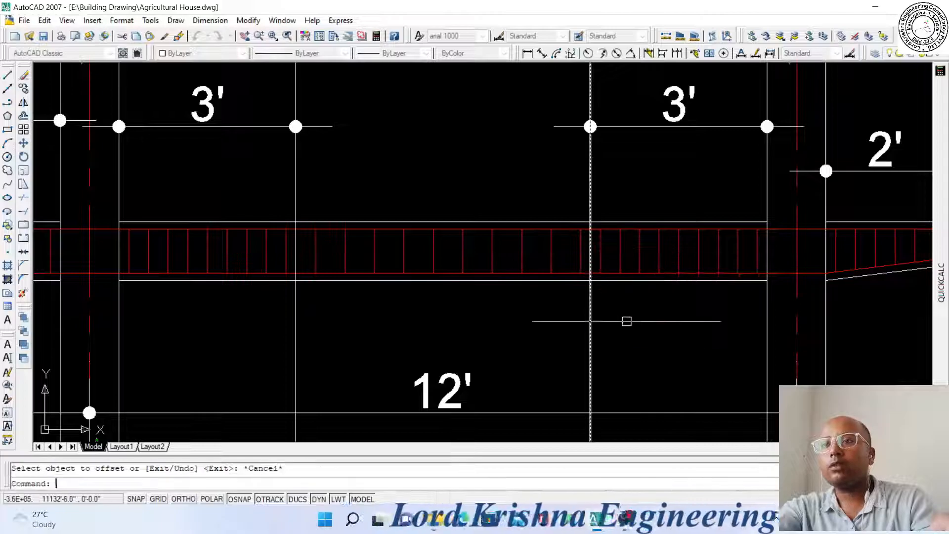
# Erase the four vertical quarter-span lines in the 13' and 12' spans
pyautogui.scroll(-1, 627, 322)
pyautogui.click(602, 318)
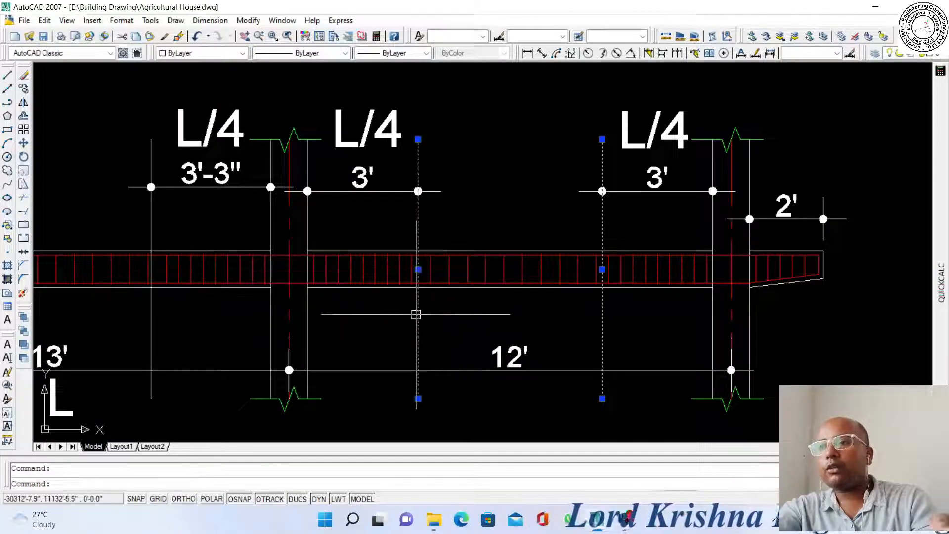
pyautogui.scroll(-1, 578, 297)
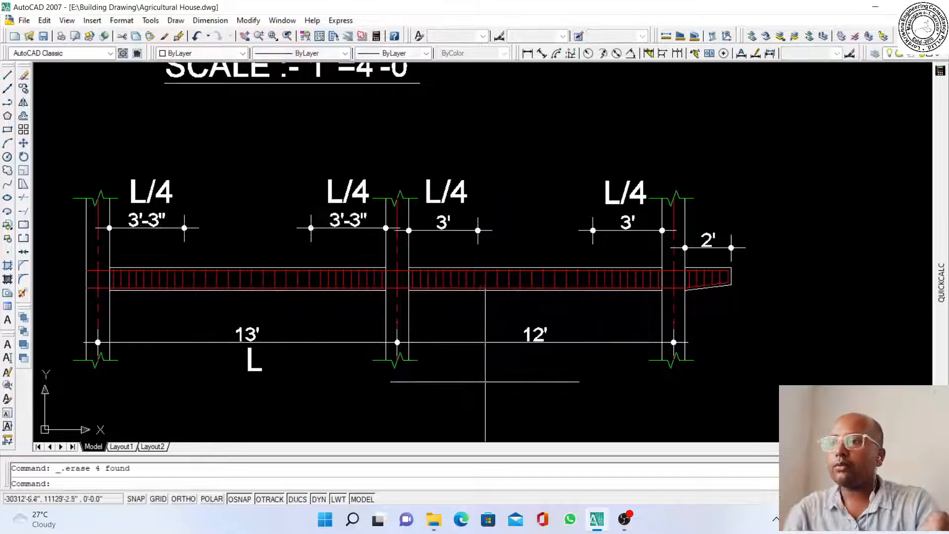
# Copy the "L" label from below the 13' dimension to below the 12' dimension
pyautogui.click(24, 89)
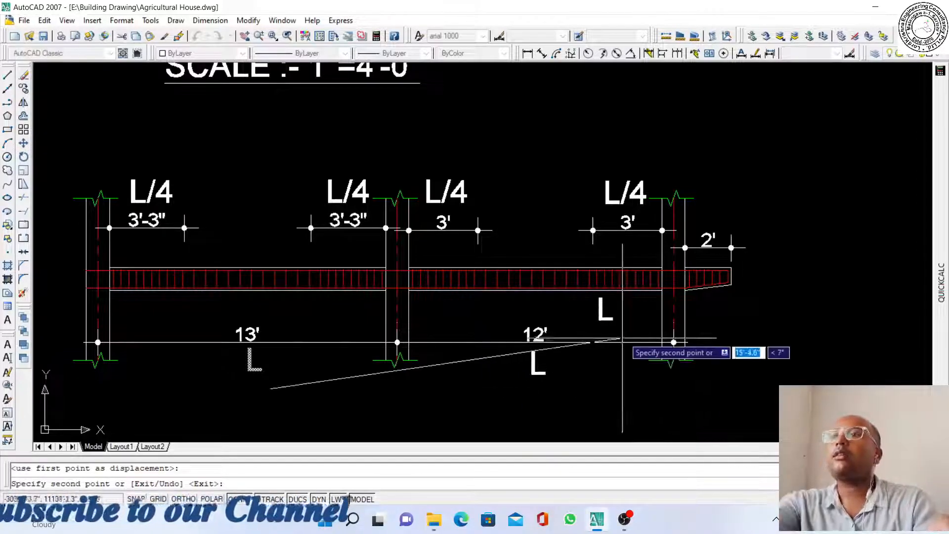
pyautogui.scroll(-2, 630, 341)
pyautogui.press('Escape')
# Examine the stirrup labels inside the typical beam section and compare their size with the new beam section
pyautogui.scroll(-2, 526, 373)
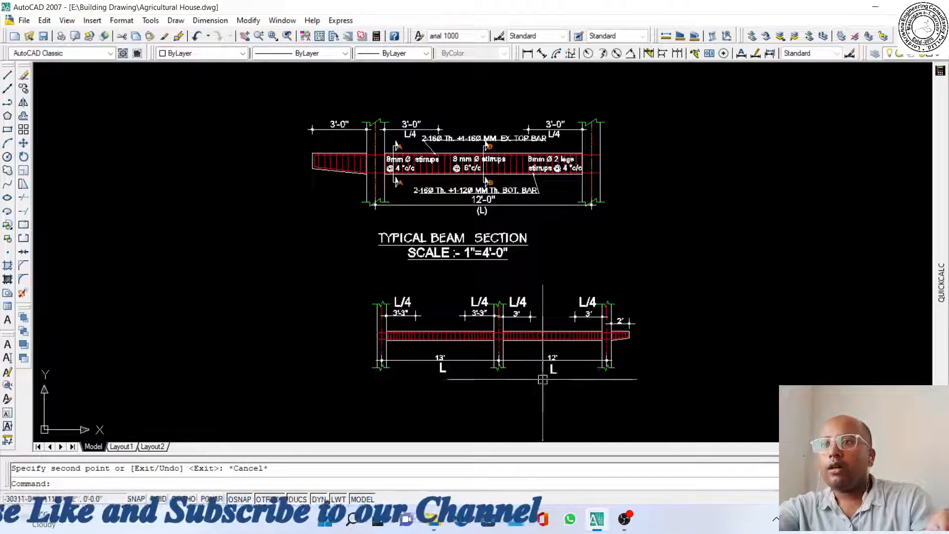
pyautogui.scroll(1, 517, 381)
pyautogui.scroll(-2, 511, 376)
pyautogui.scroll(4, 495, 180)
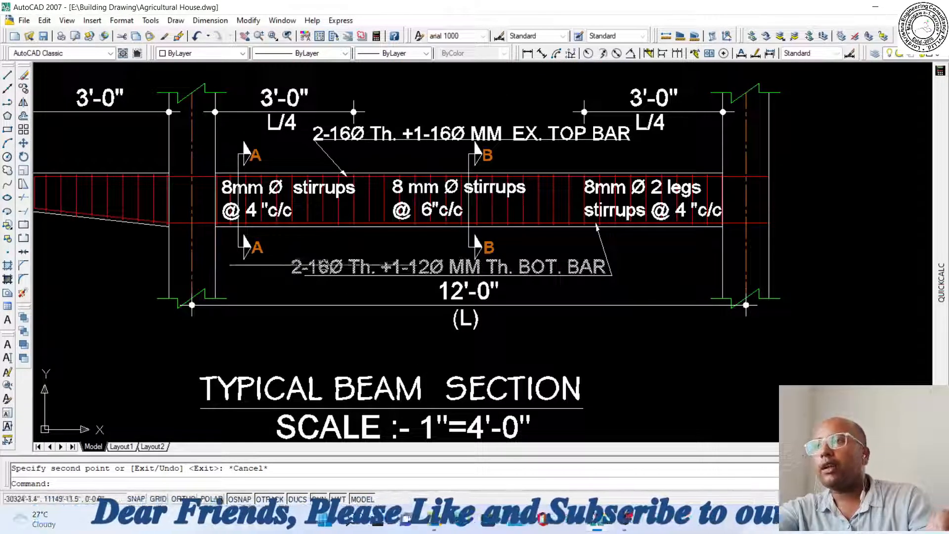
pyautogui.scroll(3, 294, 218)
pyautogui.click(279, 221)
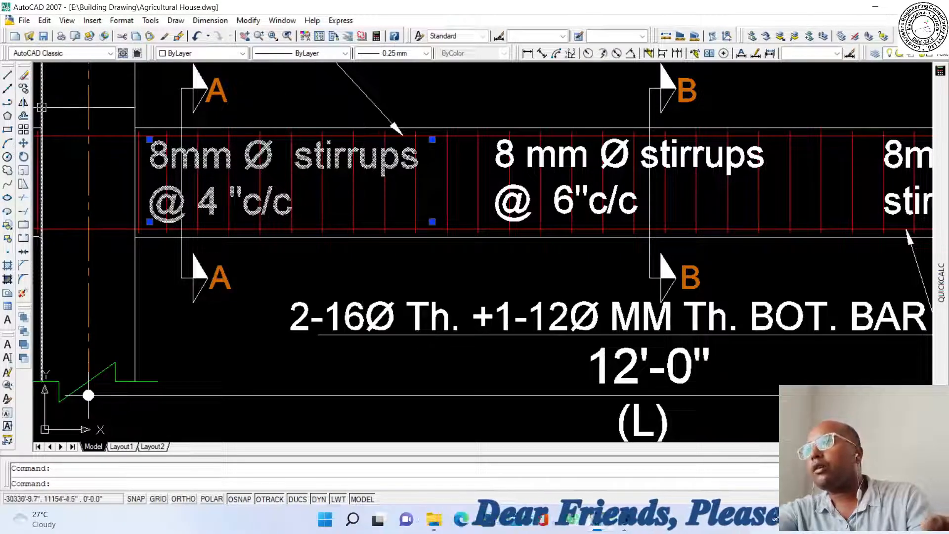
pyautogui.scroll(-5, 222, 109)
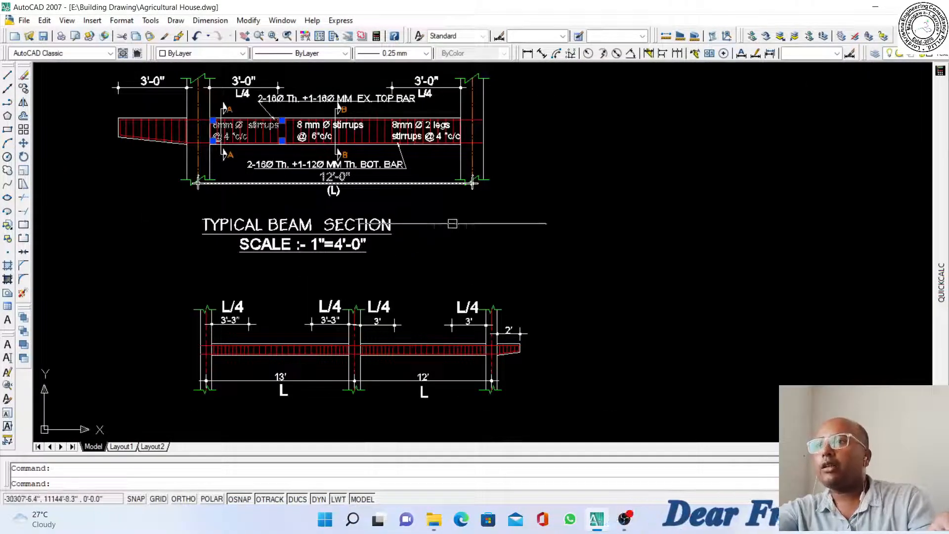
pyautogui.scroll(-2, 471, 254)
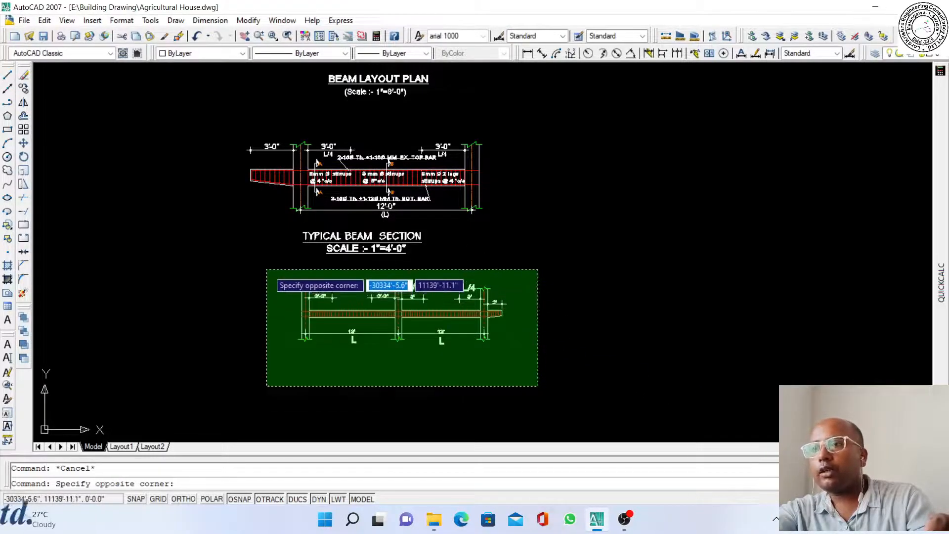
# Scale the entire new beam section, including its dimensions and labels, by a factor of 2
pyautogui.click(265, 269)
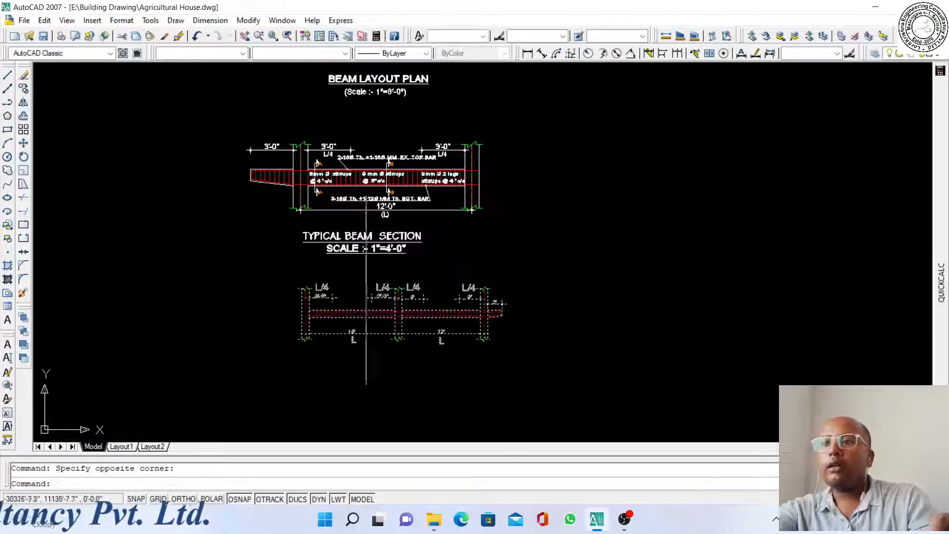
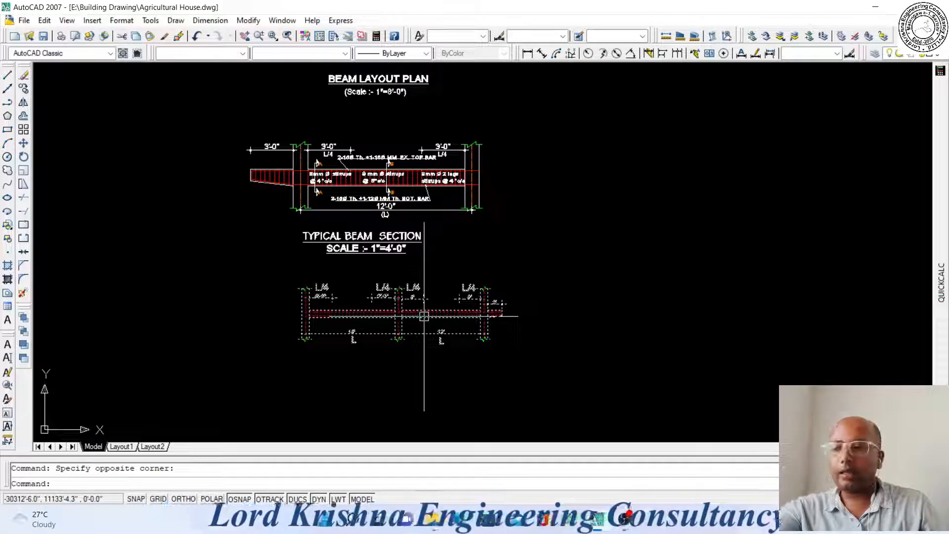
pyautogui.write('sc')
pyautogui.press('Return')
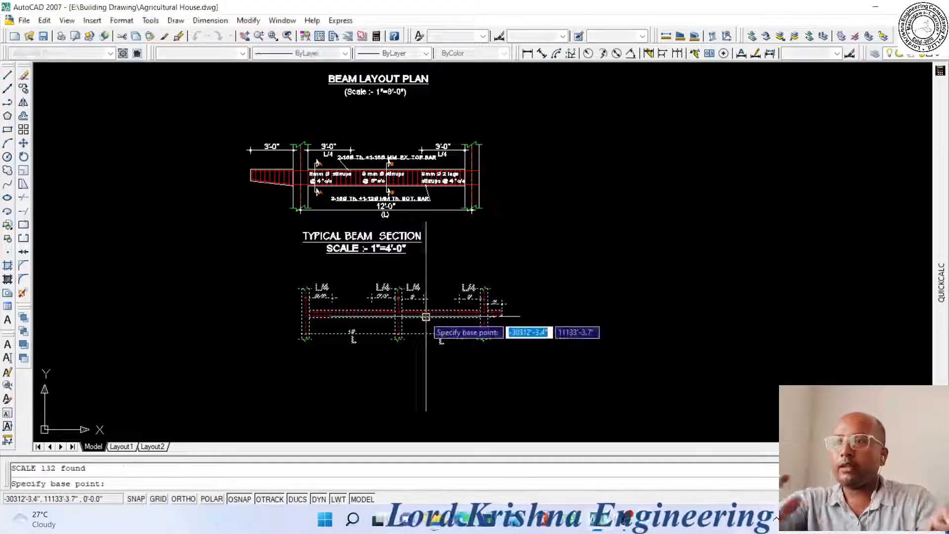
pyautogui.scroll(5, 318, 296)
pyautogui.click(272, 273)
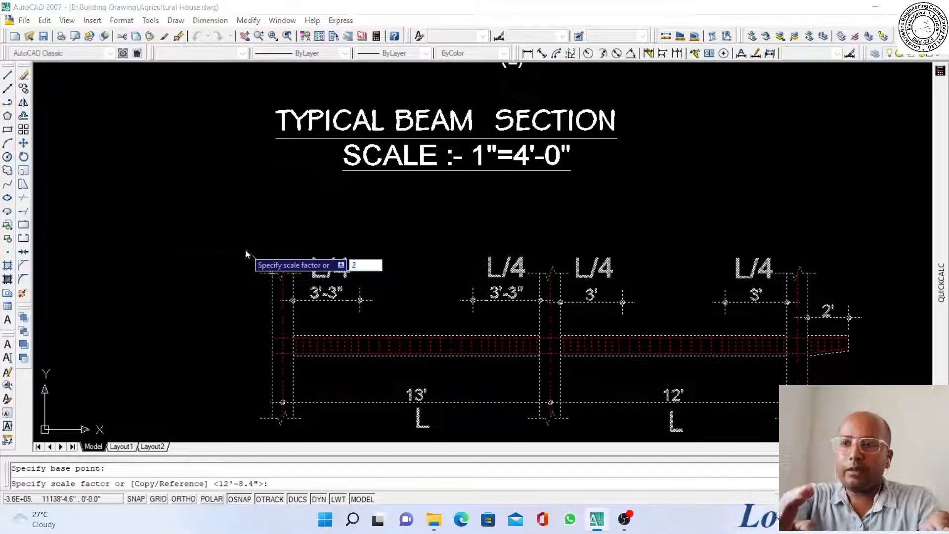
pyautogui.press('Return')
pyautogui.scroll(-5, 233, 252)
pyautogui.scroll(4, 307, 281)
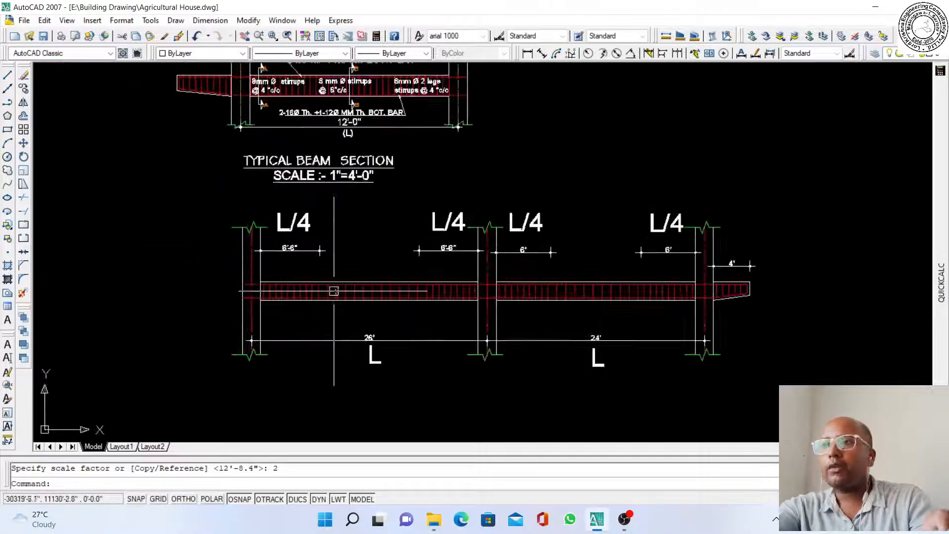
# Copy the "8mm Ø stirrups @ 4"c/c" label from the typical section into the first L/4 zone of the enlarged beam
pyautogui.scroll(-3, 338, 289)
pyautogui.scroll(5, 310, 181)
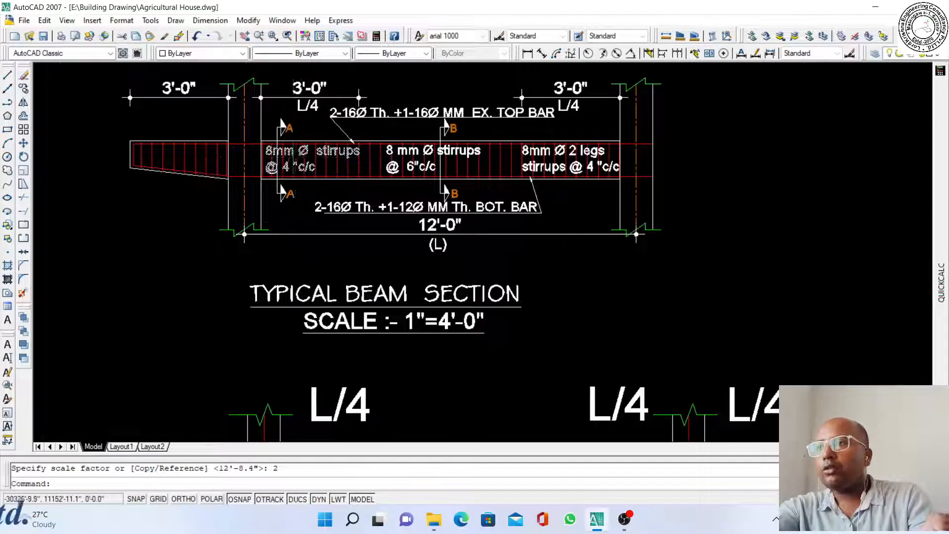
pyautogui.scroll(2, 295, 154)
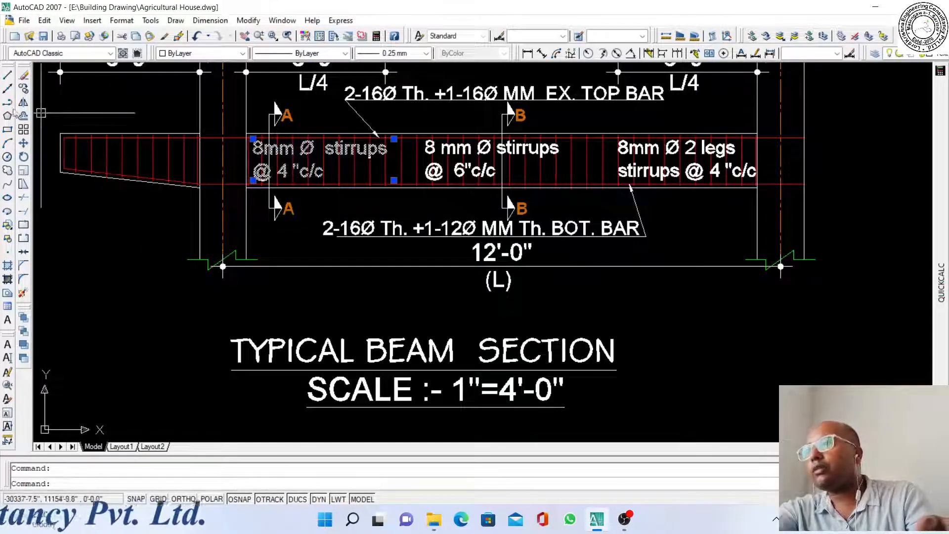
pyautogui.click(23, 89)
pyautogui.scroll(4, 265, 159)
pyautogui.click(261, 147)
pyautogui.scroll(-5, 271, 134)
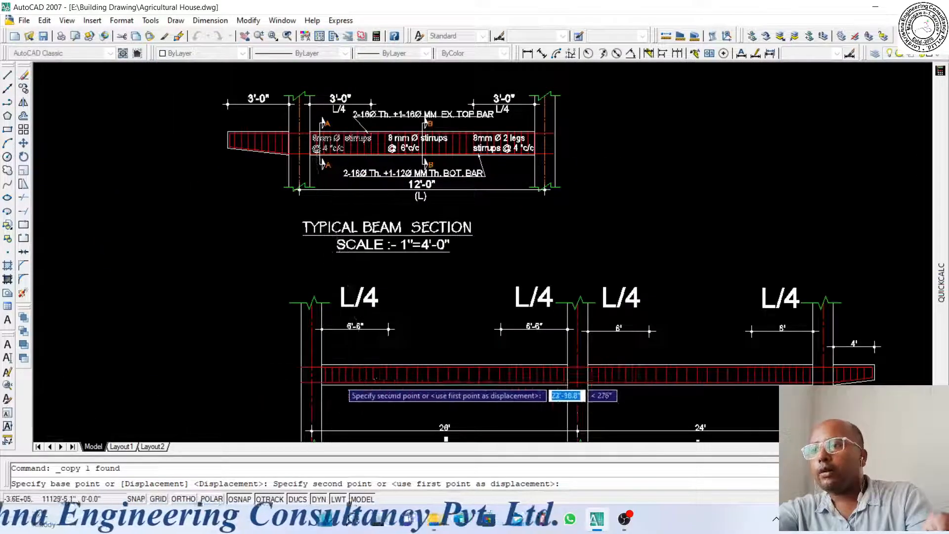
pyautogui.scroll(4, 327, 371)
pyautogui.scroll(3, 294, 359)
pyautogui.scroll(-2, 290, 359)
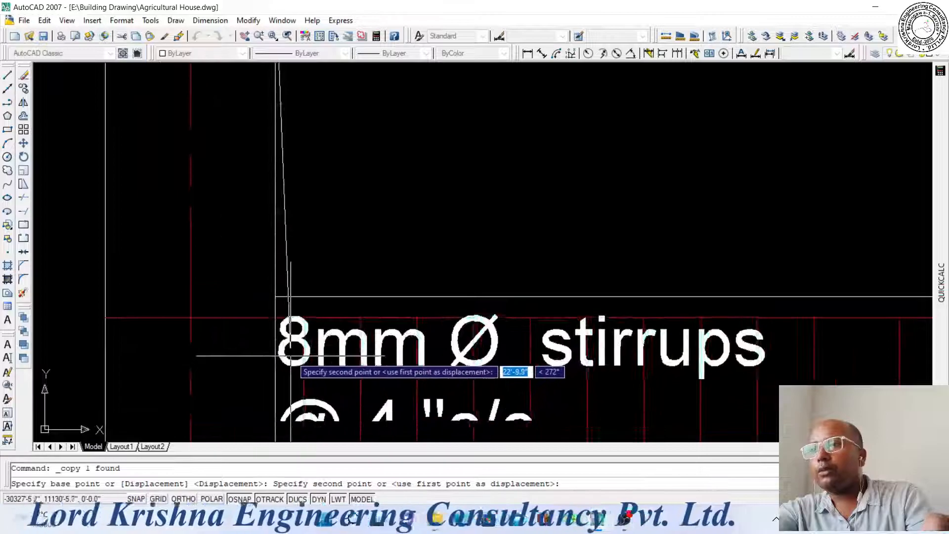
pyautogui.scroll(2, 290, 343)
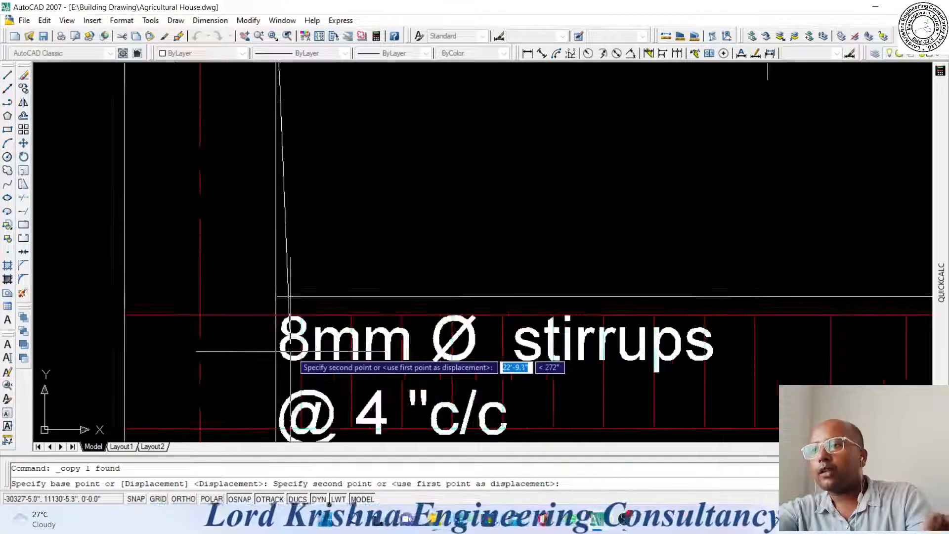
pyautogui.click(291, 351)
pyautogui.press('Escape')
pyautogui.scroll(-2, 312, 276)
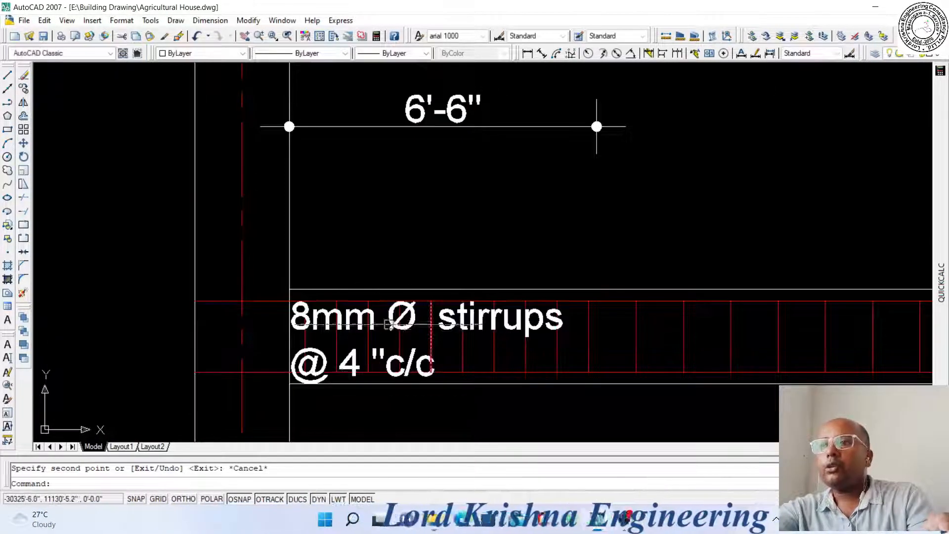
pyautogui.scroll(-4, 418, 336)
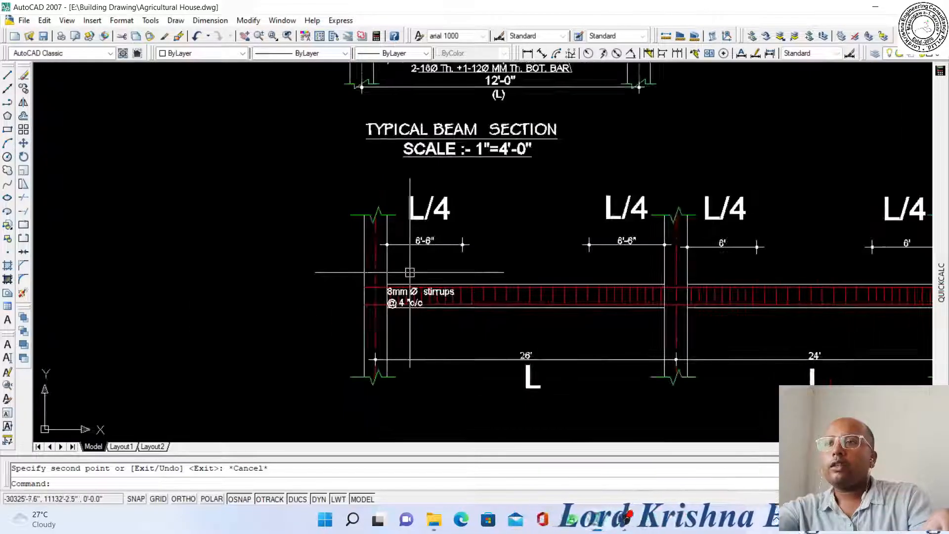
pyautogui.scroll(2, 410, 271)
pyautogui.scroll(-2, 445, 272)
pyautogui.scroll(3, 447, 262)
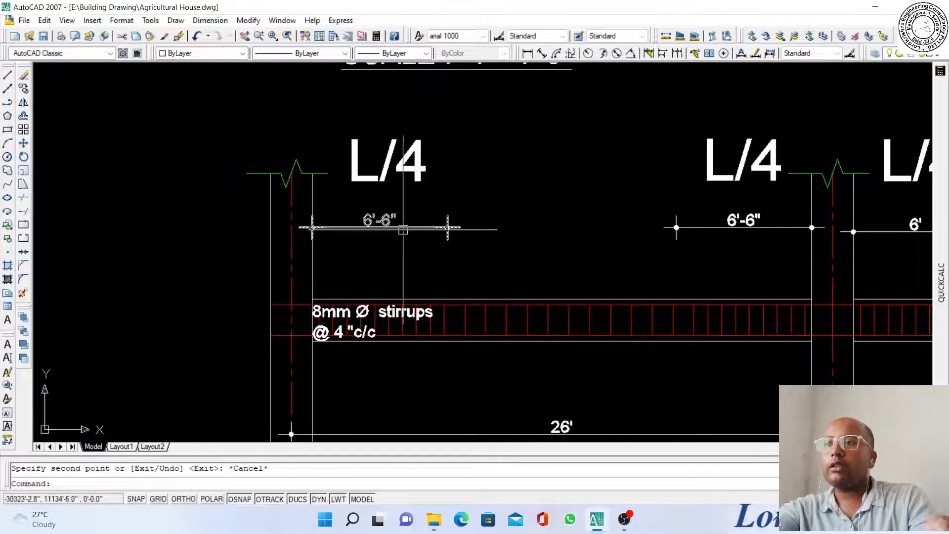
pyautogui.scroll(-2, 403, 230)
pyautogui.scroll(2, 413, 243)
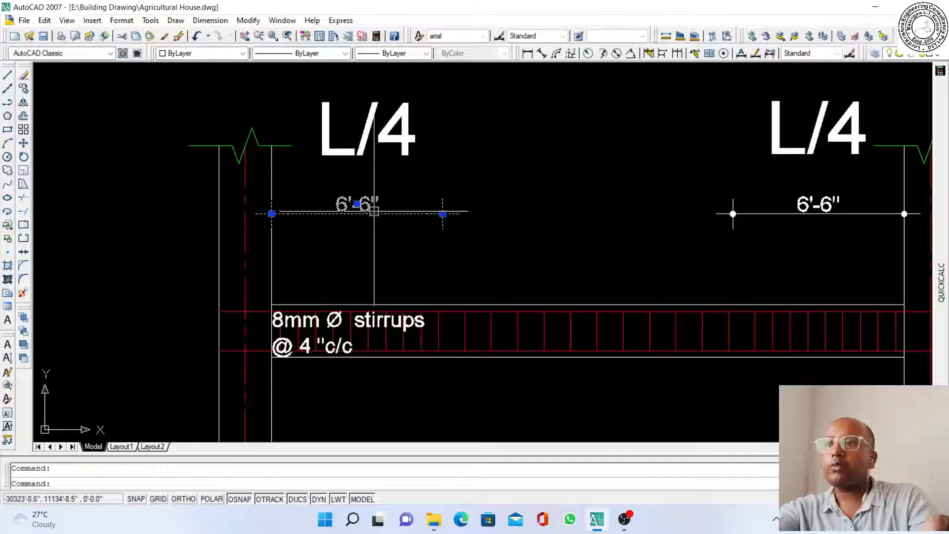
pyautogui.scroll(-2, 464, 224)
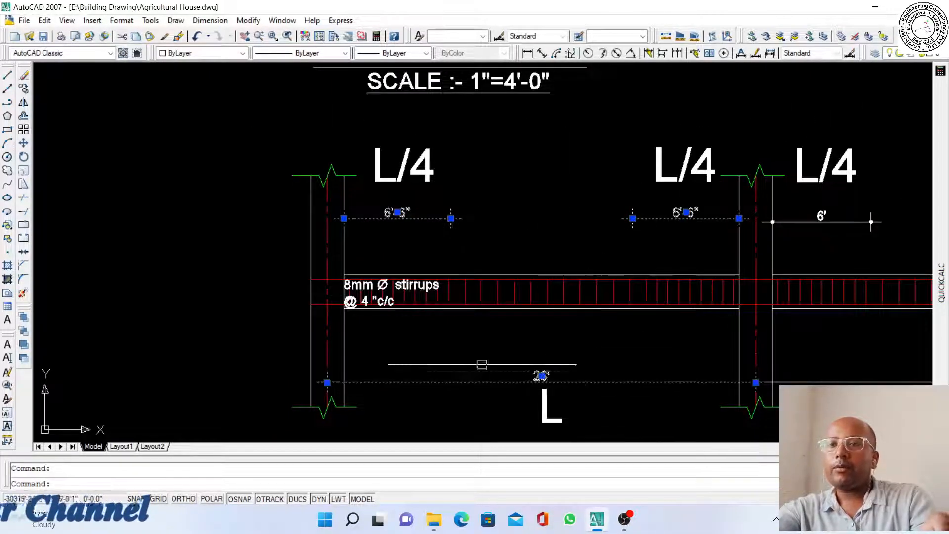
pyautogui.scroll(-2, 435, 356)
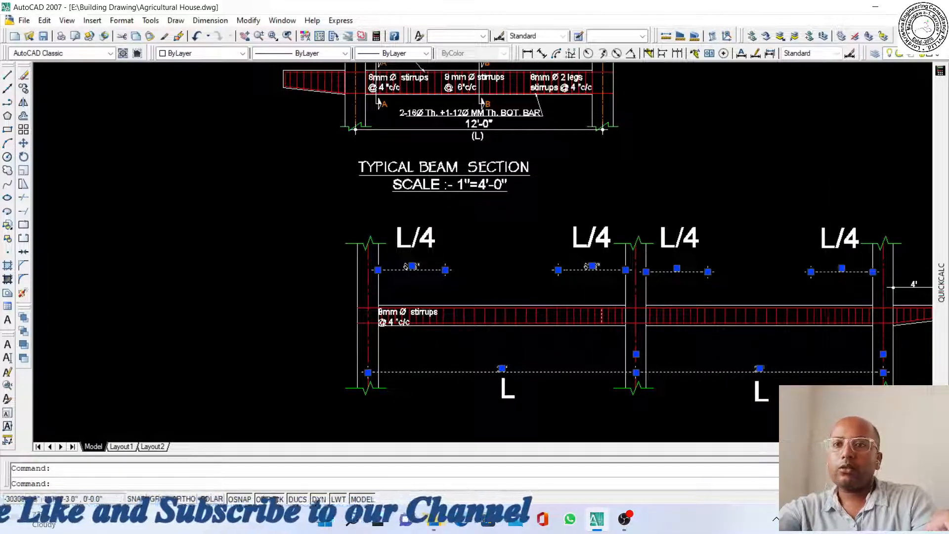
pyautogui.scroll(-2, 803, 295)
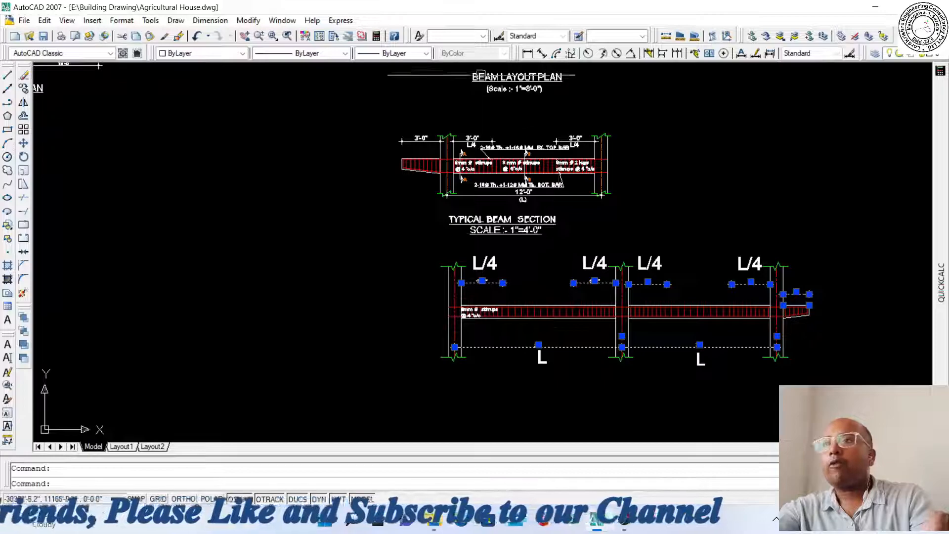
pyautogui.scroll(2, 526, 154)
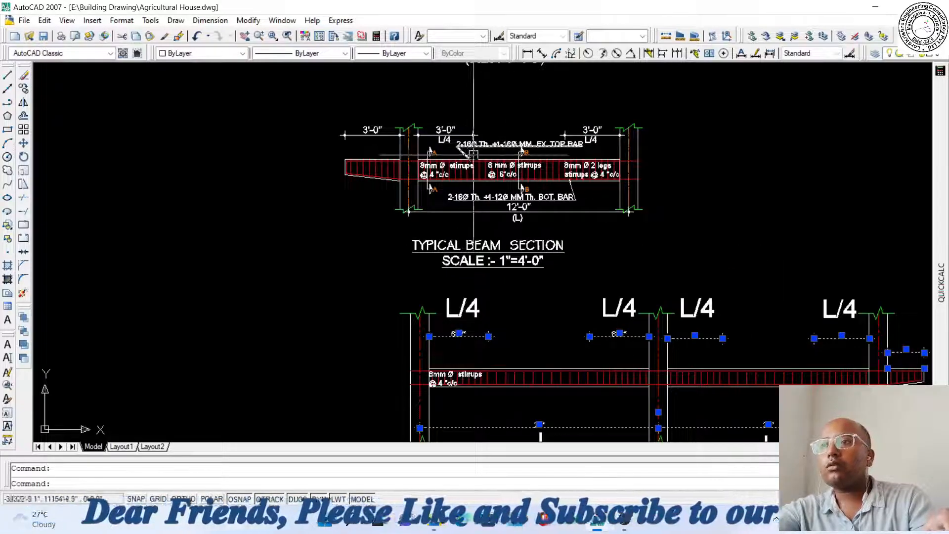
# Match the properties of the typical section's 3'-0" cantilever dimension onto all dimensions of the enlarged beam section
pyautogui.click(164, 36)
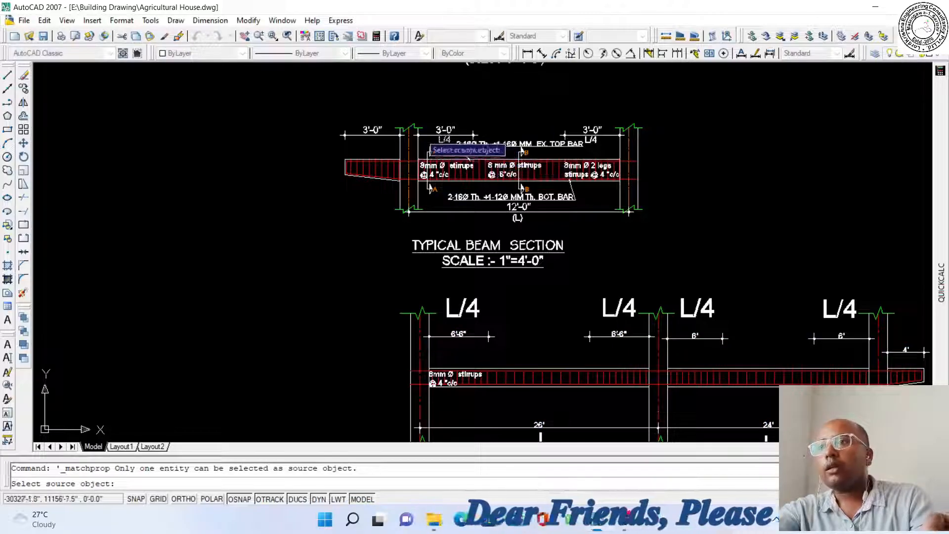
pyautogui.scroll(-2, 435, 255)
pyautogui.scroll(5, 428, 254)
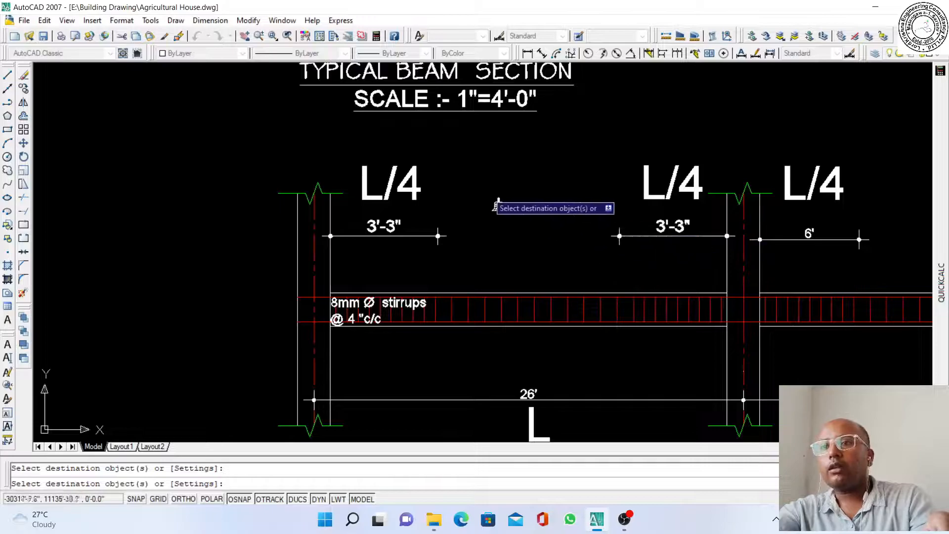
pyautogui.scroll(-2, 495, 203)
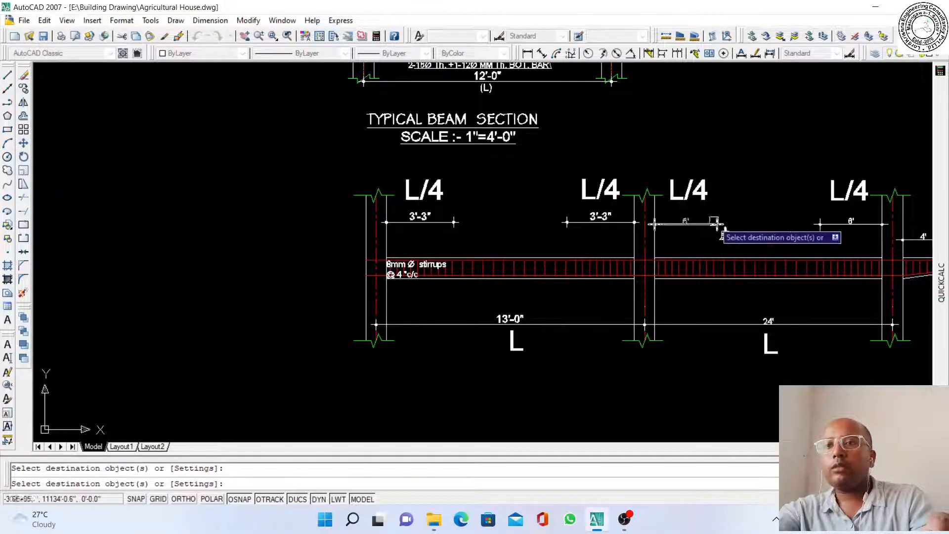
pyautogui.scroll(-4, 472, 297)
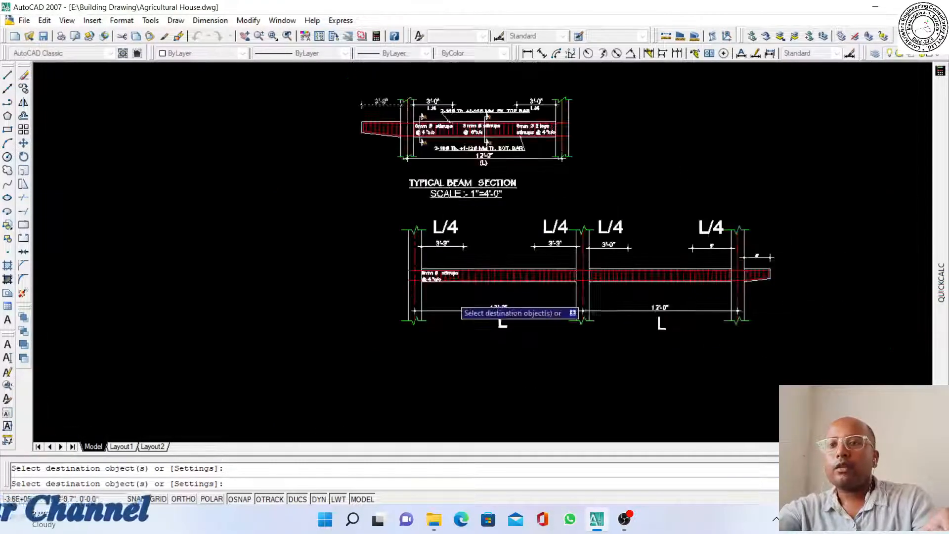
pyautogui.scroll(3, 697, 269)
pyautogui.scroll(3, 614, 317)
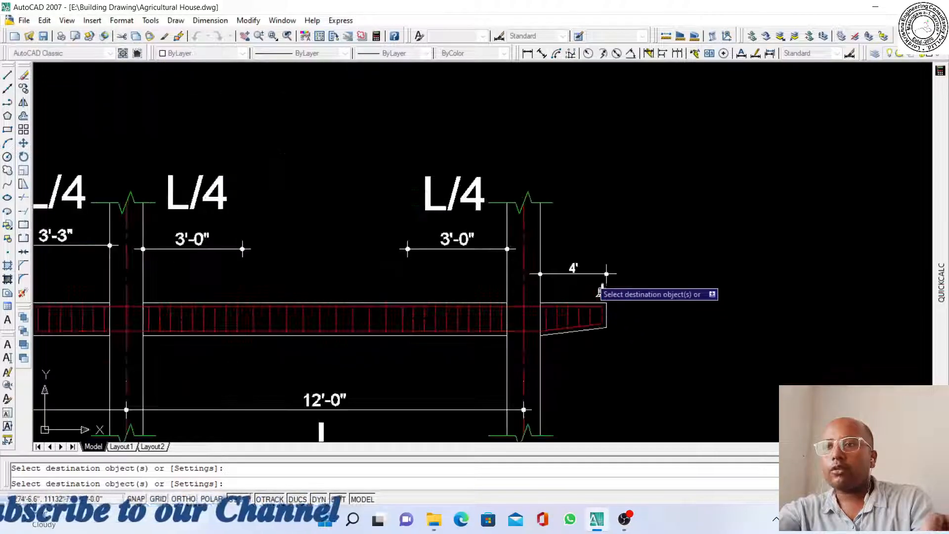
pyautogui.scroll(-4, 588, 277)
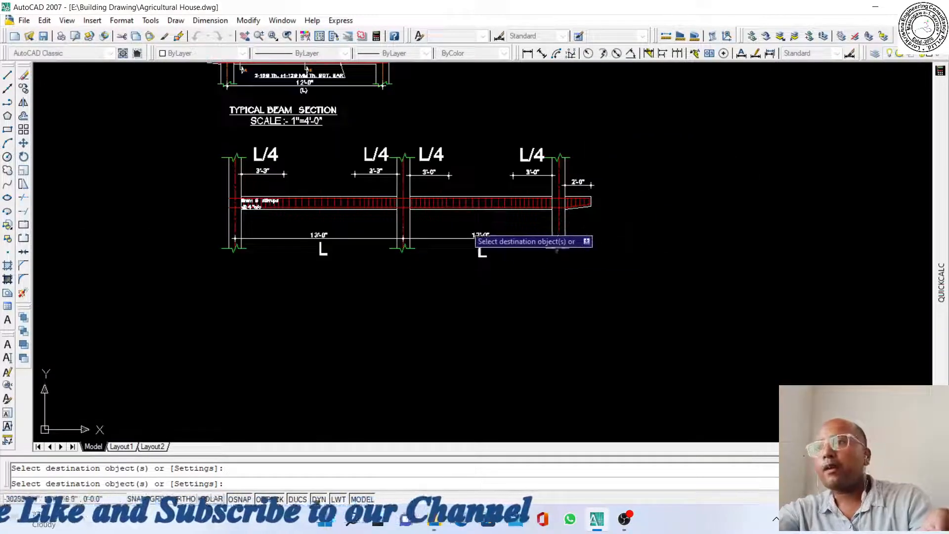
pyautogui.press('Escape')
# Compare the stirrup label in the new beam's first L/4 zone with the stirrup labels of the typical beam section
pyautogui.scroll(5, 208, 193)
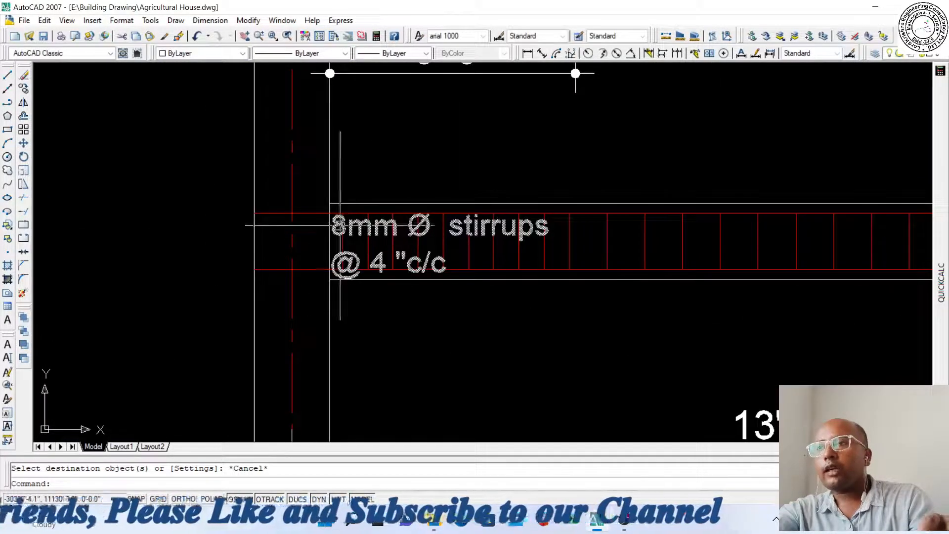
pyautogui.scroll(-4, 340, 225)
pyautogui.scroll(4, 340, 225)
pyautogui.scroll(-2, 317, 217)
pyautogui.scroll(-4, 391, 229)
pyautogui.scroll(4, 536, 130)
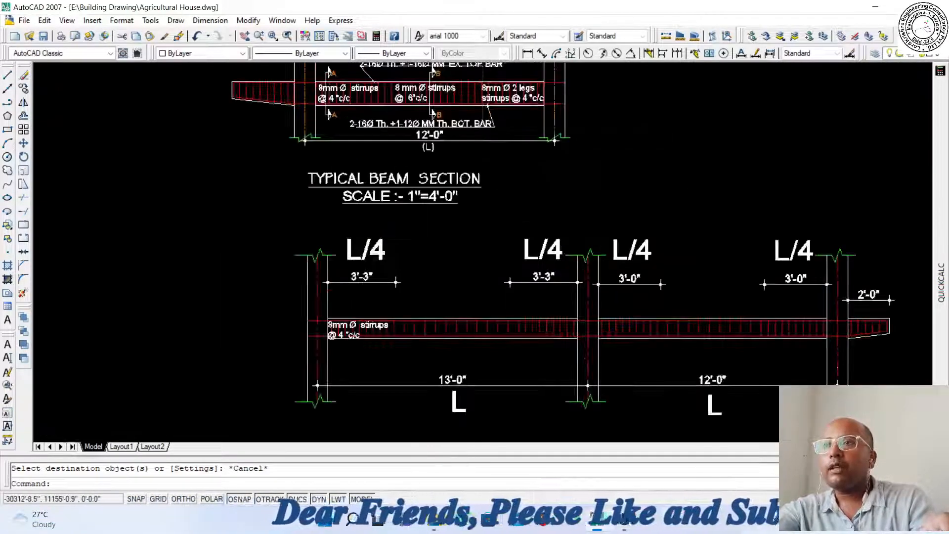
pyautogui.scroll(-2, 501, 112)
pyautogui.scroll(2, 498, 108)
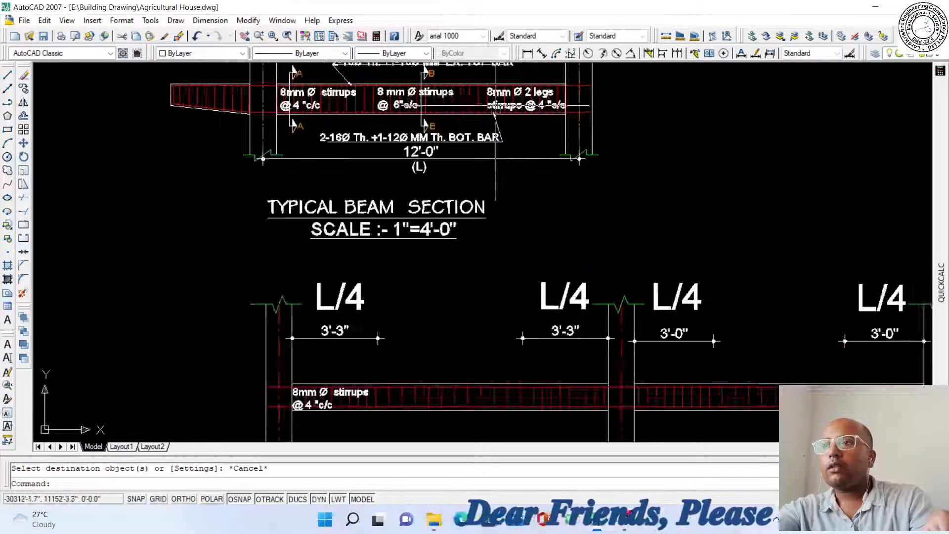
# Copy the "8mm Ø stirrups @ 4"c/c" label from the first L/4 zone into the other three L/4 zones of the new beam
pyautogui.scroll(2, 432, 289)
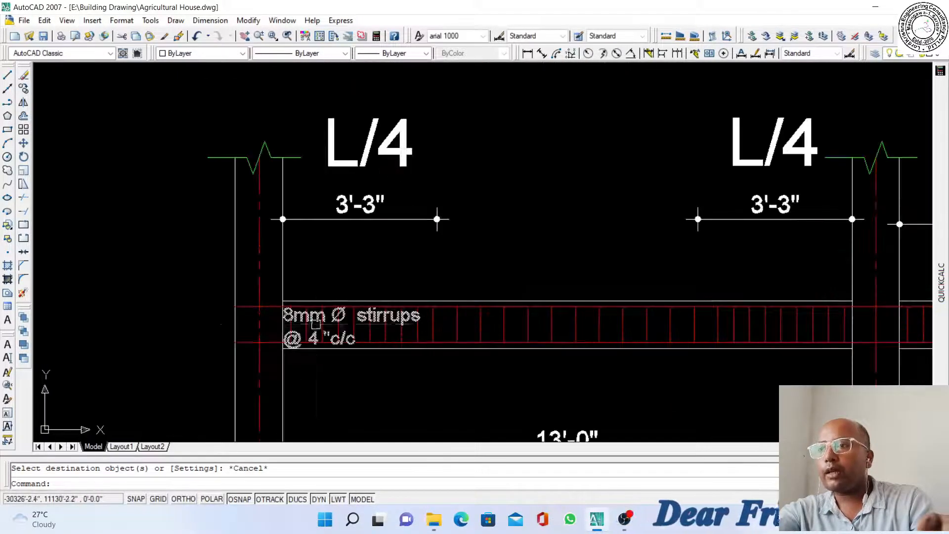
pyautogui.click(22, 89)
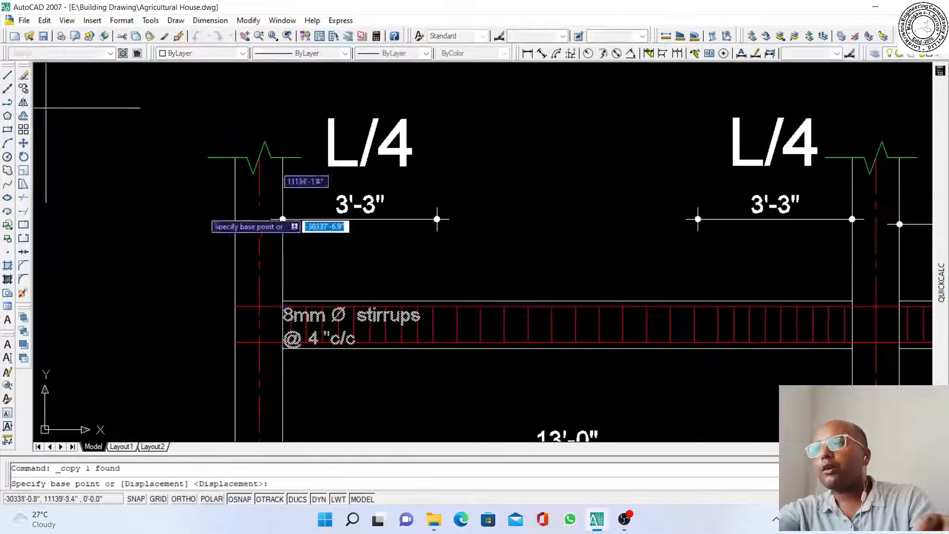
pyautogui.click(365, 383)
pyautogui.scroll(-1, 356, 345)
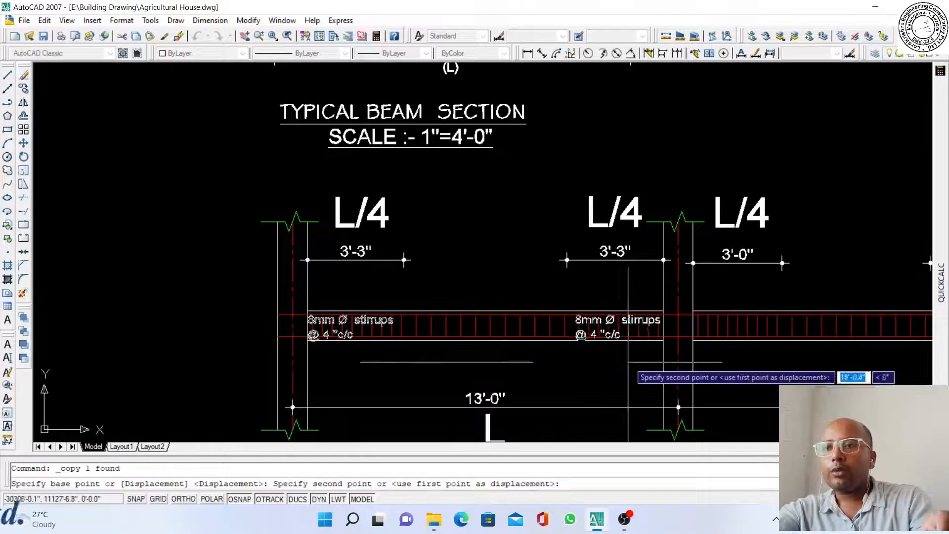
pyautogui.scroll(3, 599, 365)
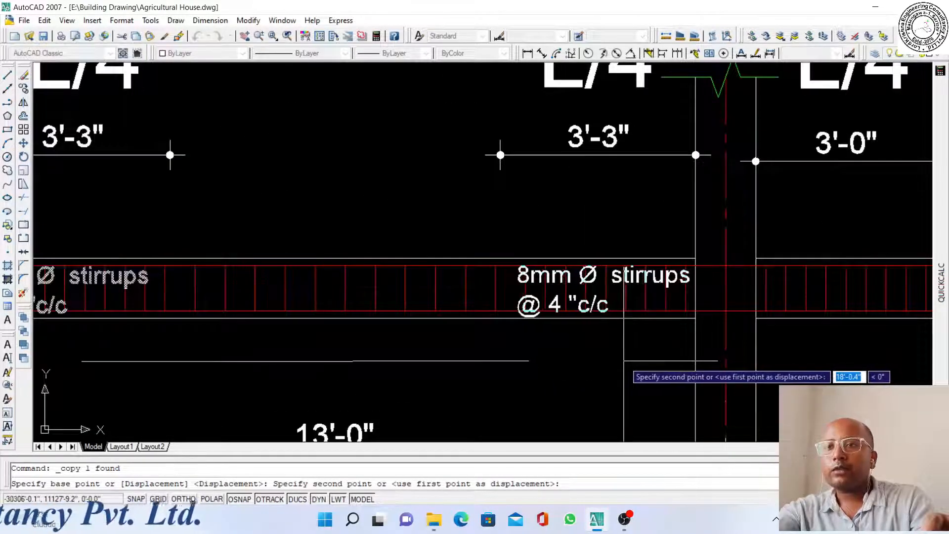
pyautogui.click(624, 361)
pyautogui.scroll(-2, 687, 357)
pyautogui.scroll(1, 761, 356)
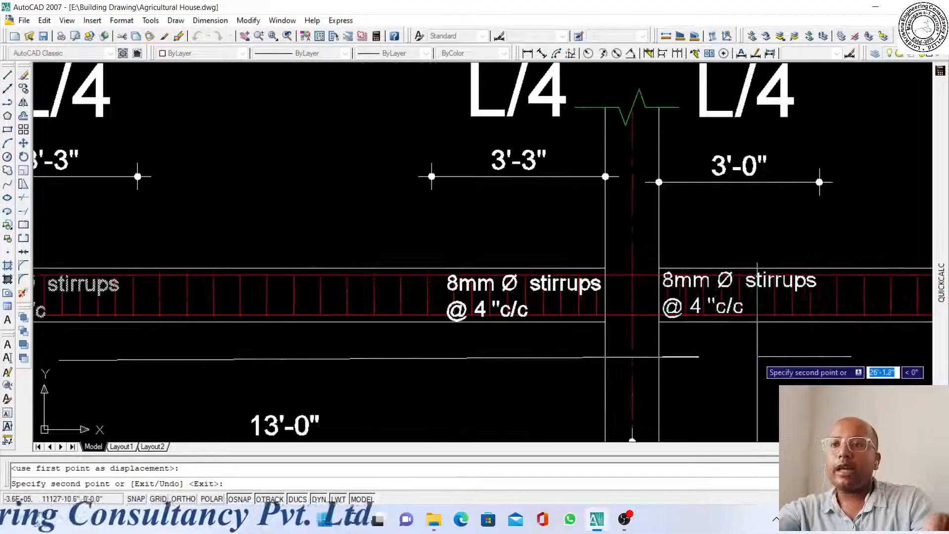
pyautogui.click(757, 356)
pyautogui.scroll(-3, 707, 356)
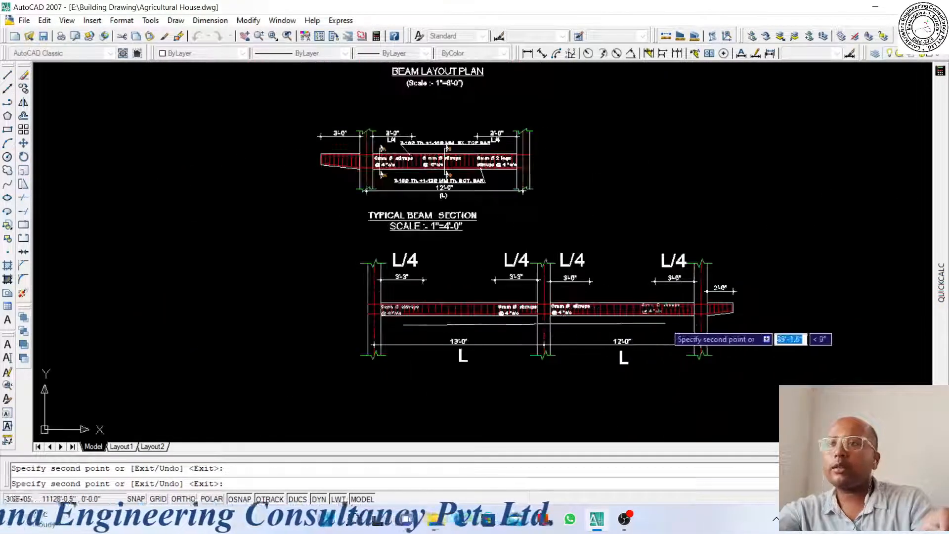
pyautogui.scroll(4, 666, 322)
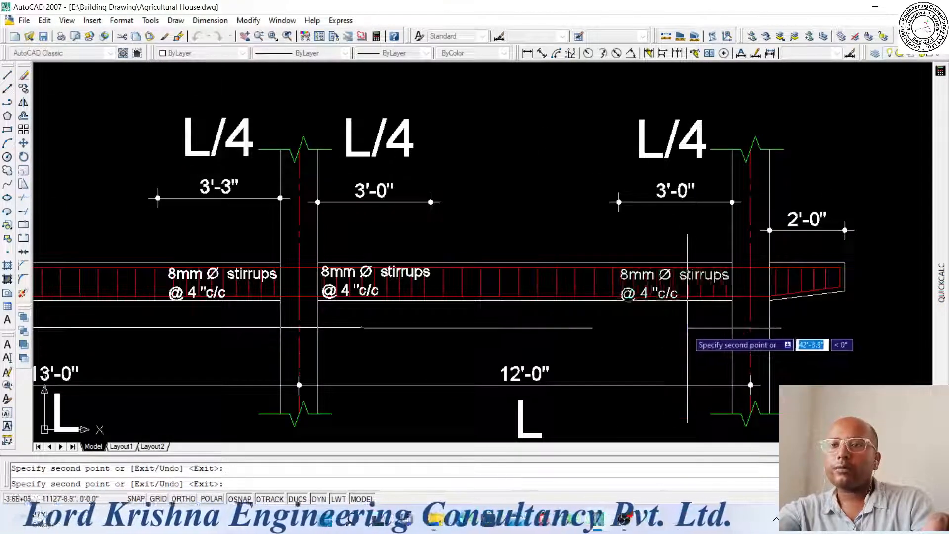
pyautogui.press('Escape')
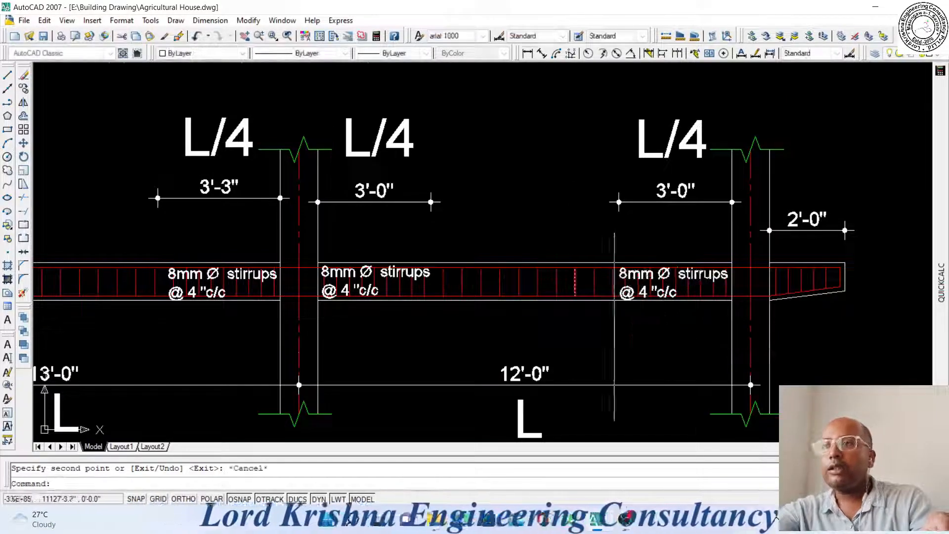
# Copy the typical section's "8 mm Ø stirrups @ 6"c/c" label into the middle of the new beam's 13'-0" and 12'-0" spans
pyautogui.scroll(-4, 527, 304)
pyautogui.scroll(3, 378, 155)
pyautogui.scroll(3, 408, 277)
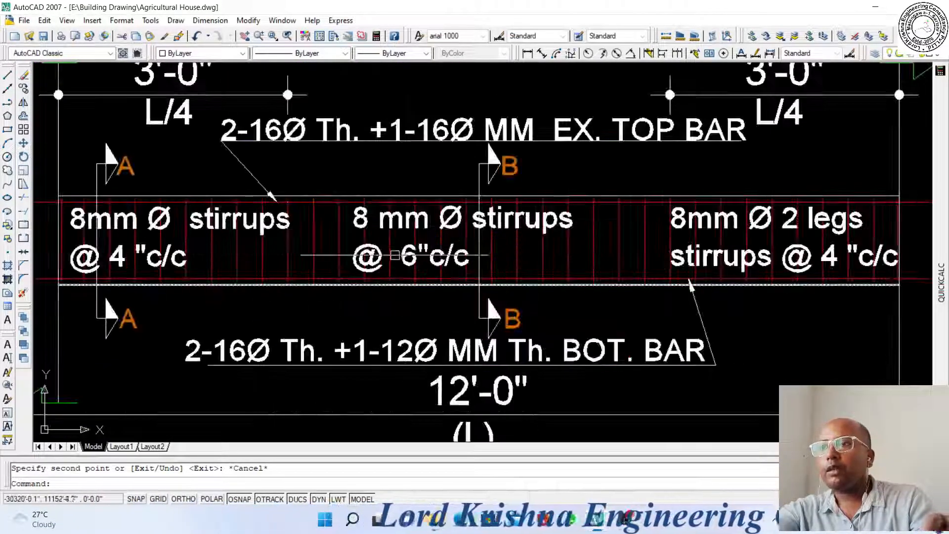
pyautogui.click(456, 235)
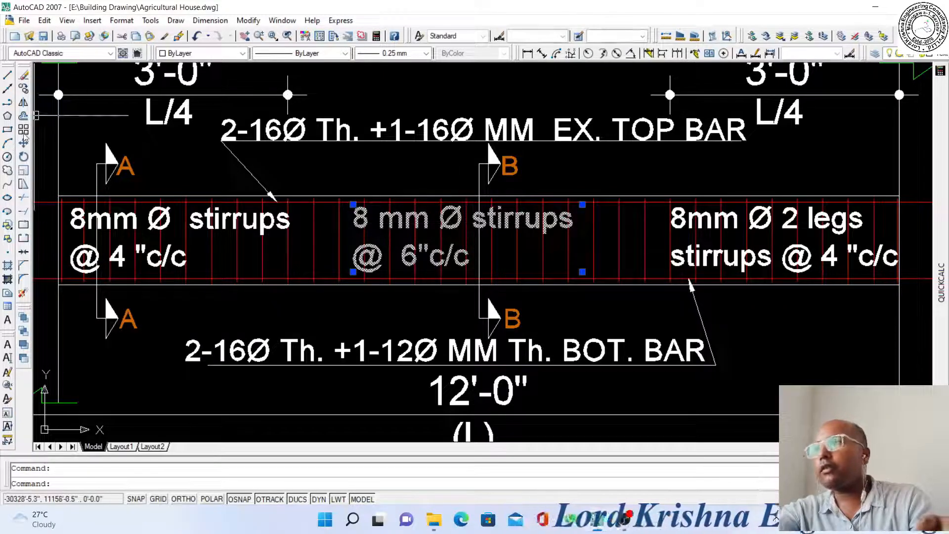
pyautogui.click(23, 88)
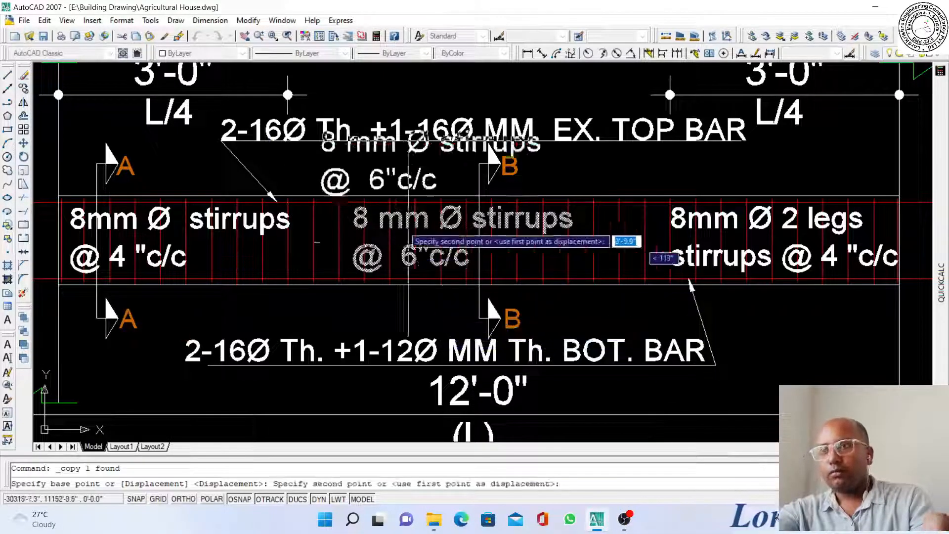
pyautogui.scroll(-4, 415, 257)
pyautogui.scroll(5, 435, 355)
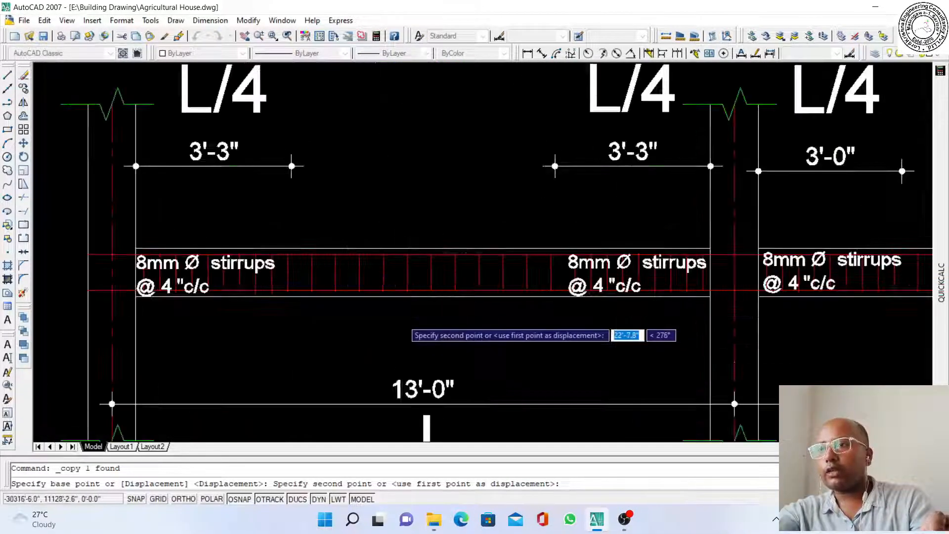
pyautogui.scroll(2, 403, 319)
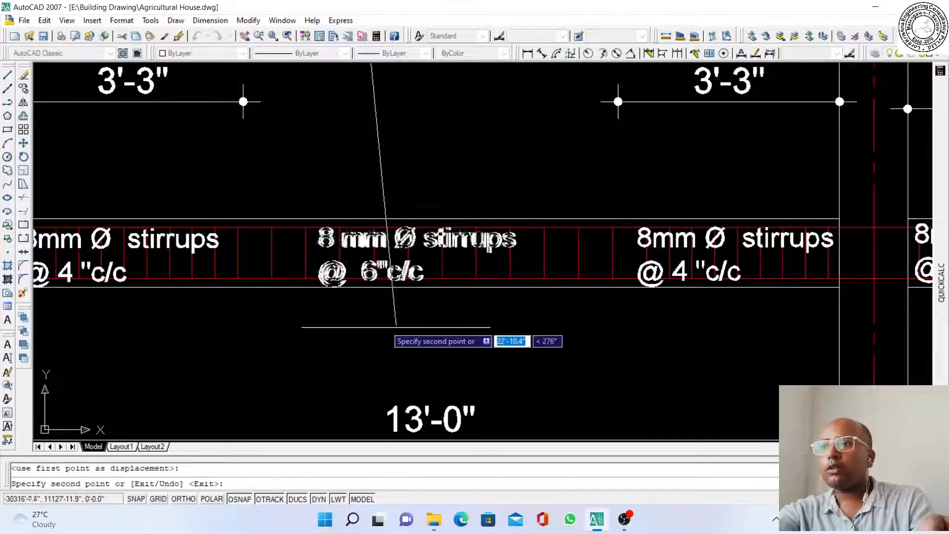
pyautogui.scroll(-3, 395, 326)
pyautogui.scroll(4, 648, 308)
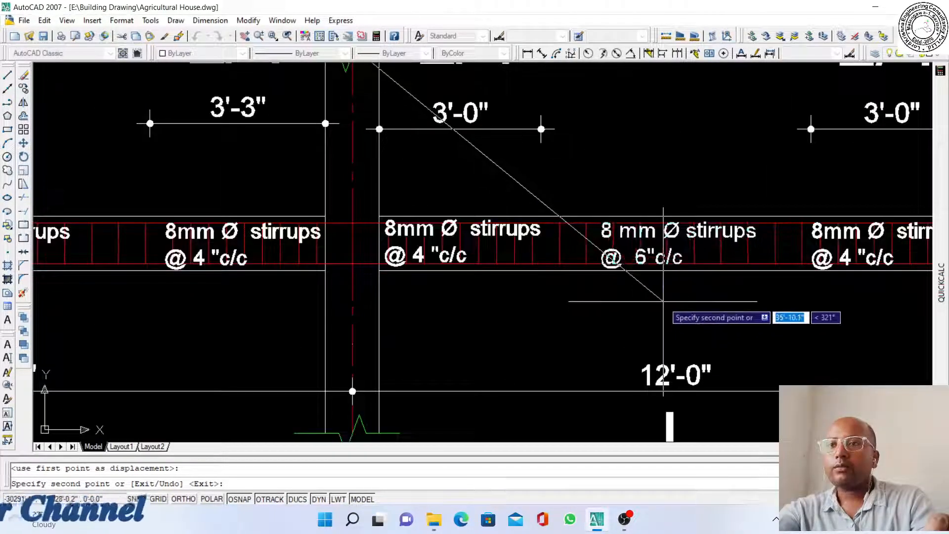
pyautogui.click(669, 300)
pyautogui.press('Escape')
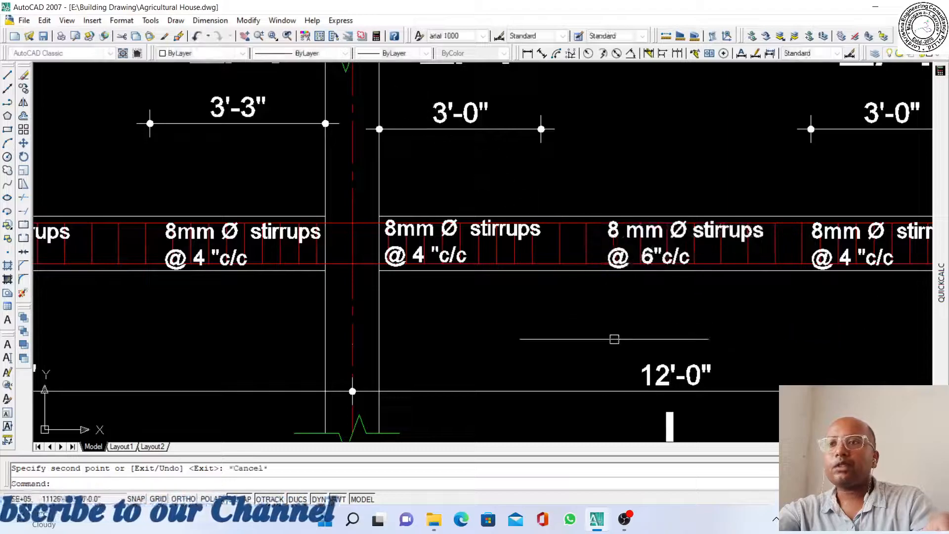
# Copy the typical section's "2-16Ø Th. +1-16Ø MM EX. TOP BAR" label with its leader onto the top bar of the new 13'-0" span
pyautogui.scroll(-4, 612, 337)
pyautogui.scroll(2, 347, 304)
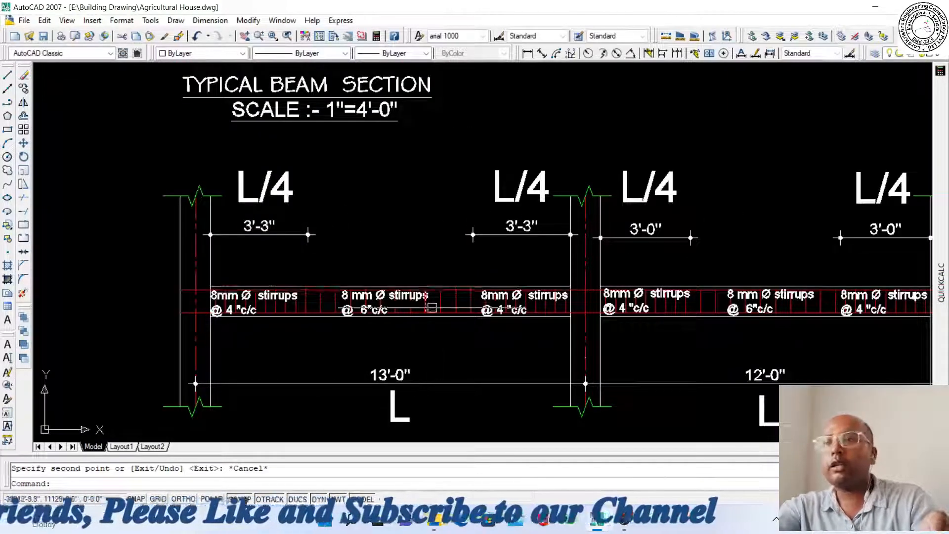
pyautogui.scroll(-4, 429, 308)
pyautogui.scroll(6, 350, 182)
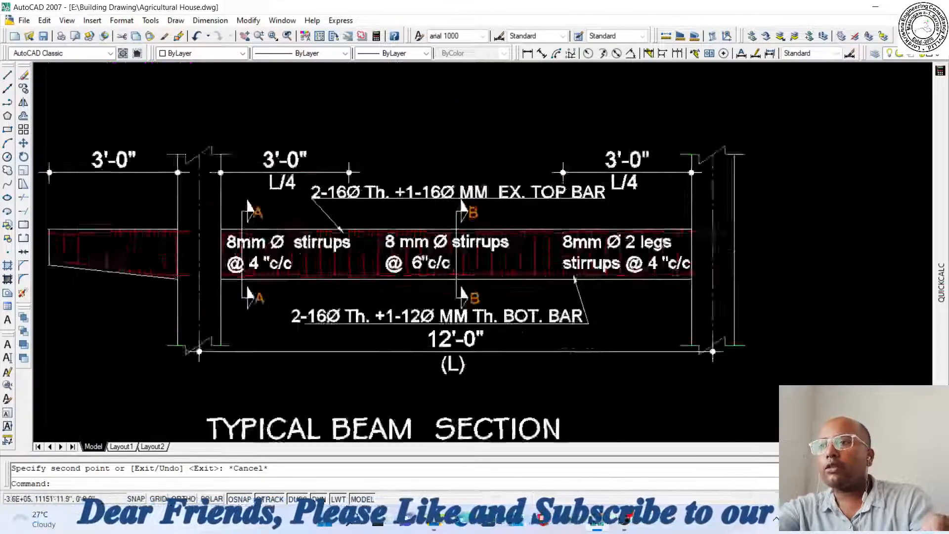
pyautogui.scroll(-4, 307, 196)
pyautogui.click(285, 185)
pyautogui.click(227, 158)
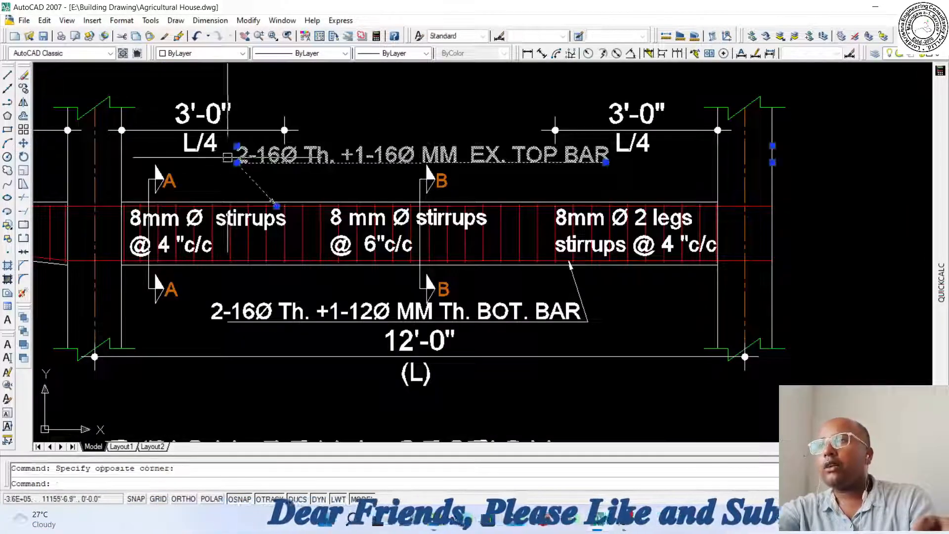
pyautogui.scroll(3, 263, 173)
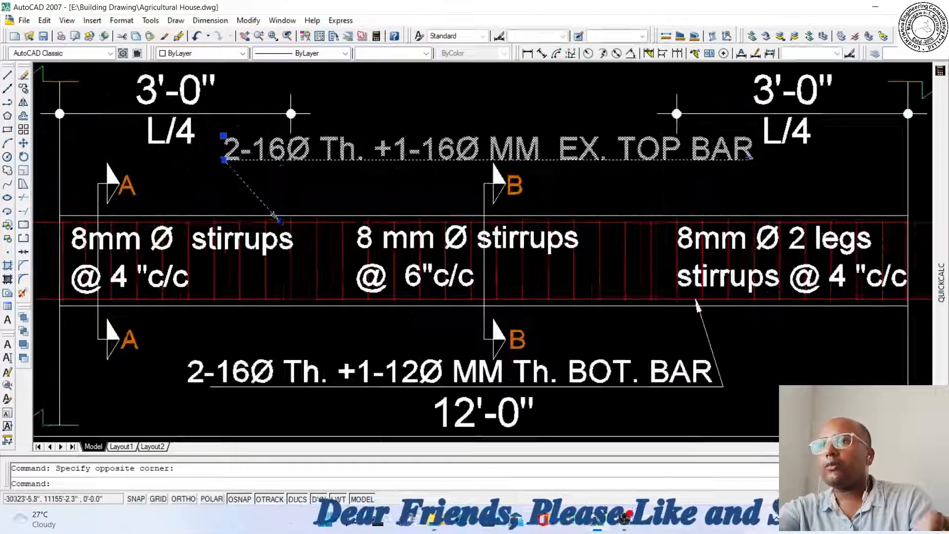
pyautogui.click(23, 89)
pyautogui.scroll(3, 257, 214)
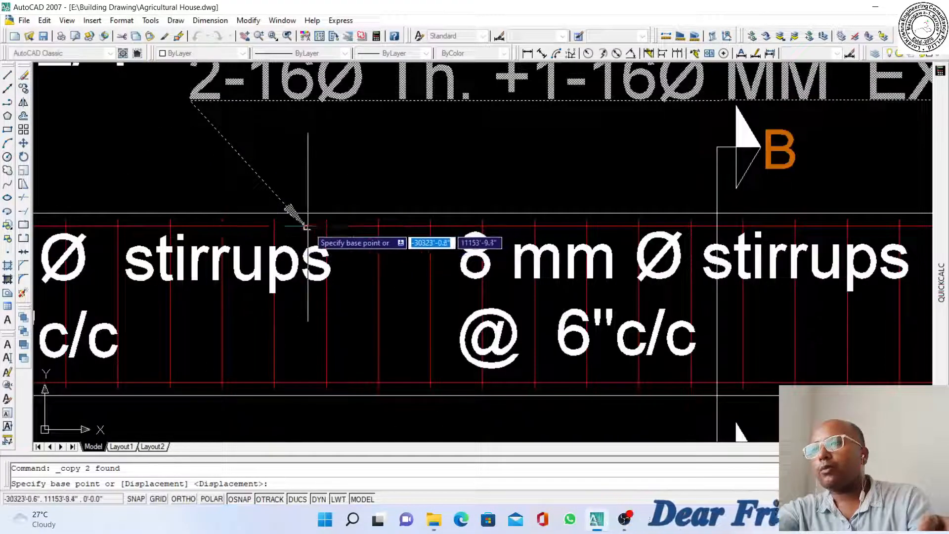
pyautogui.scroll(-5, 307, 225)
pyautogui.scroll(5, 425, 267)
pyautogui.scroll(5, 395, 268)
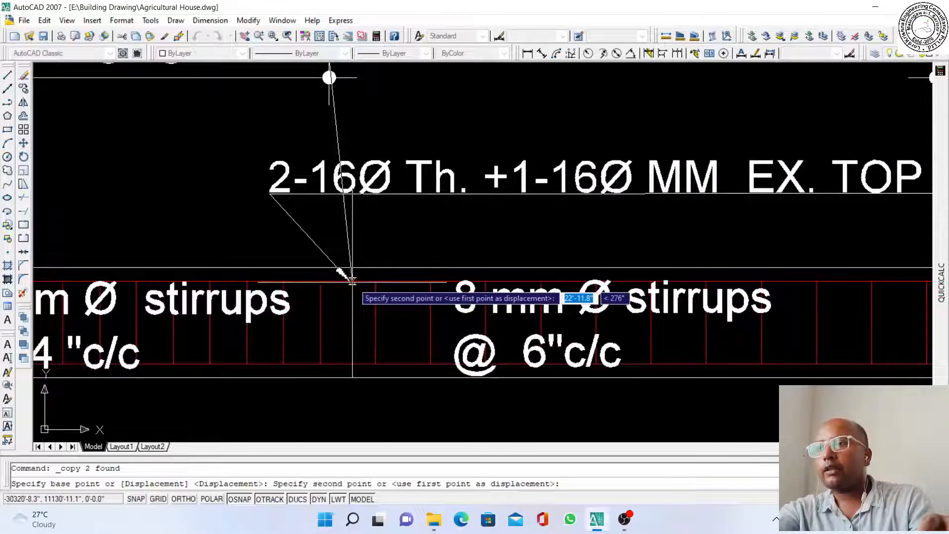
pyautogui.click(352, 280)
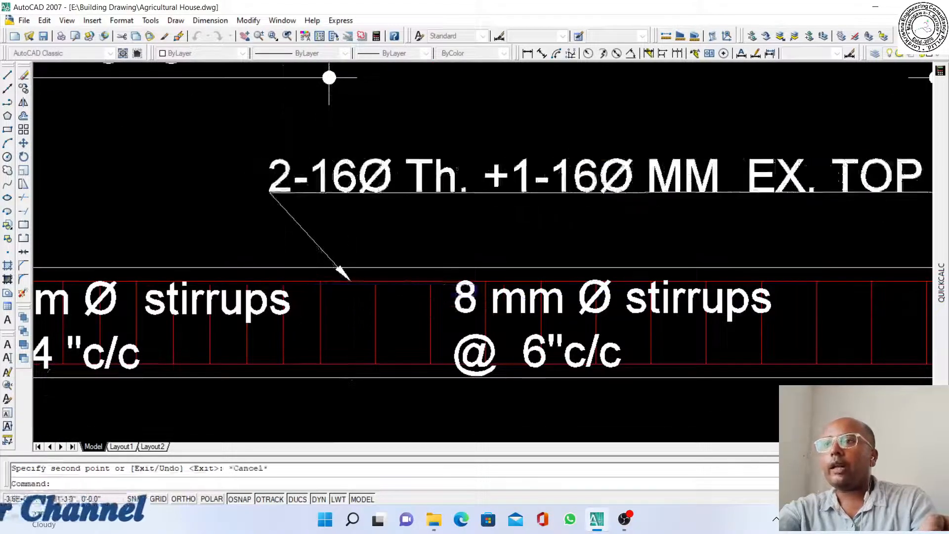
# Edit the copied top bar label in the 13'-0" span to read "2-16Ø Th. +1-12Ø MM Th. TOP BAR"
pyautogui.scroll(-4, 288, 268)
pyautogui.scroll(6, 297, 215)
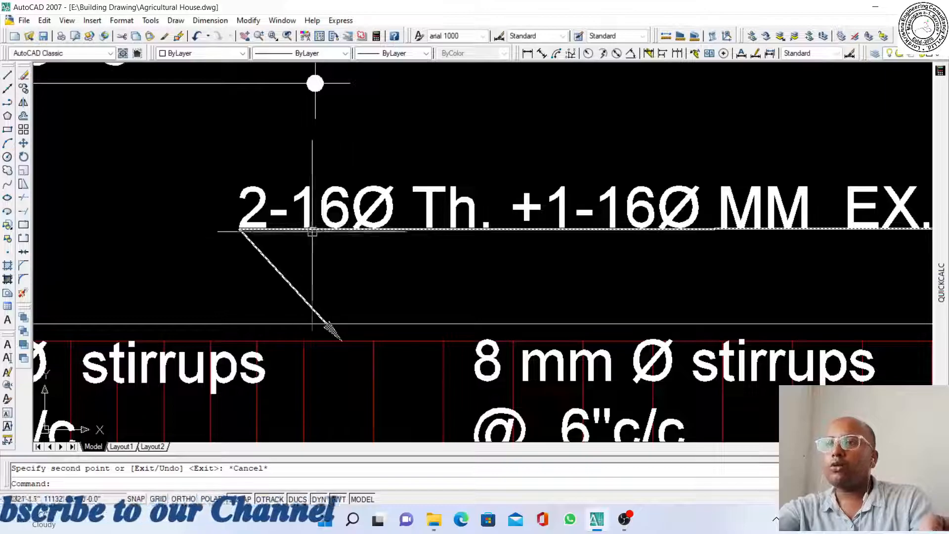
pyautogui.scroll(-4, 296, 232)
pyautogui.scroll(3, 412, 230)
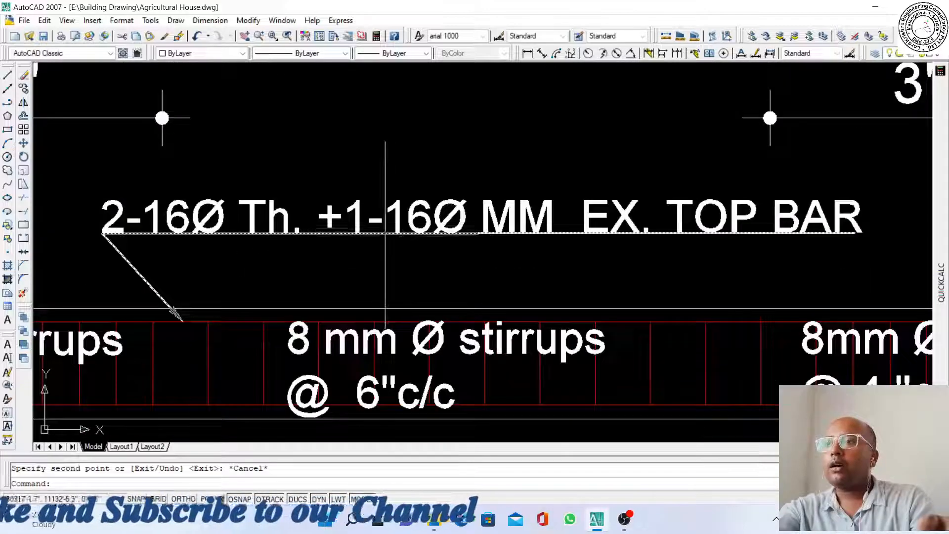
pyautogui.doubleClick(417, 222)
pyautogui.write('2')
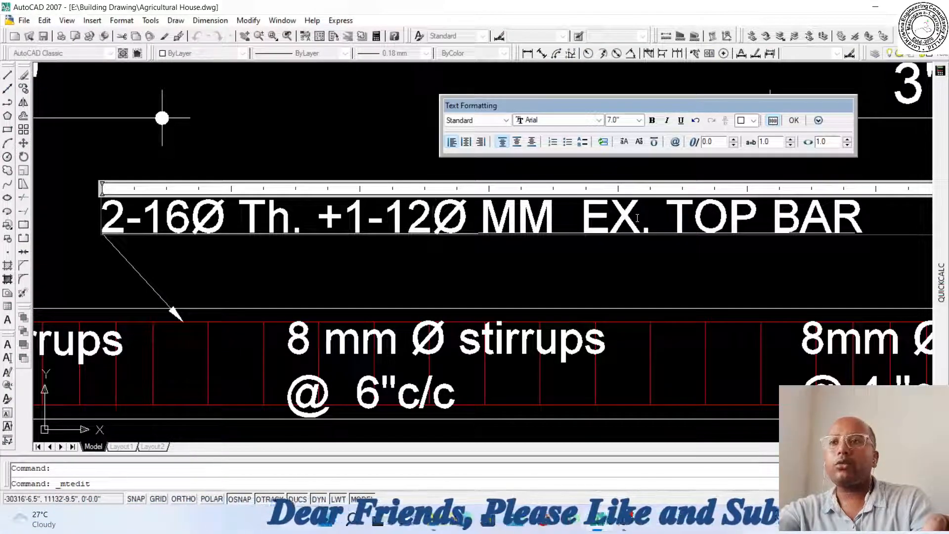
pyautogui.moveTo(638, 218); pyautogui.dragTo(615, 218)
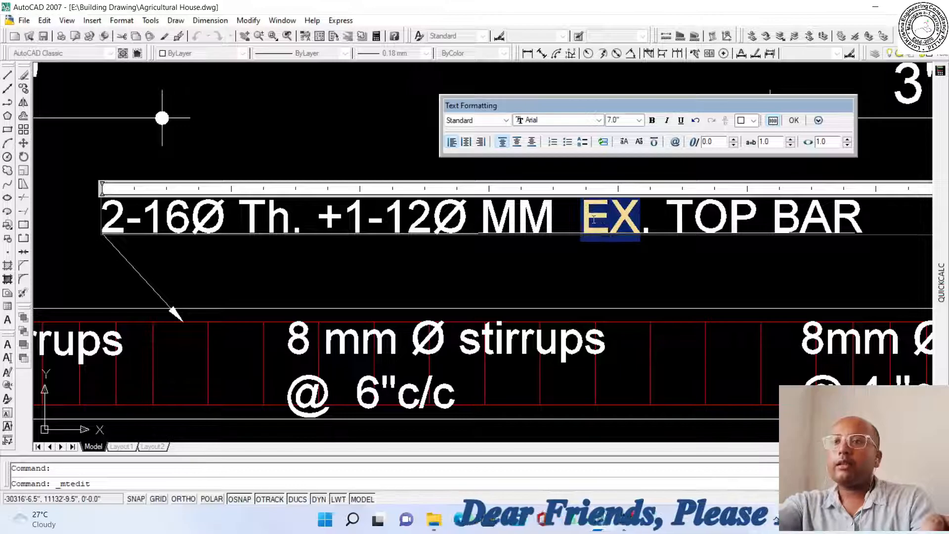
pyautogui.write('Th')
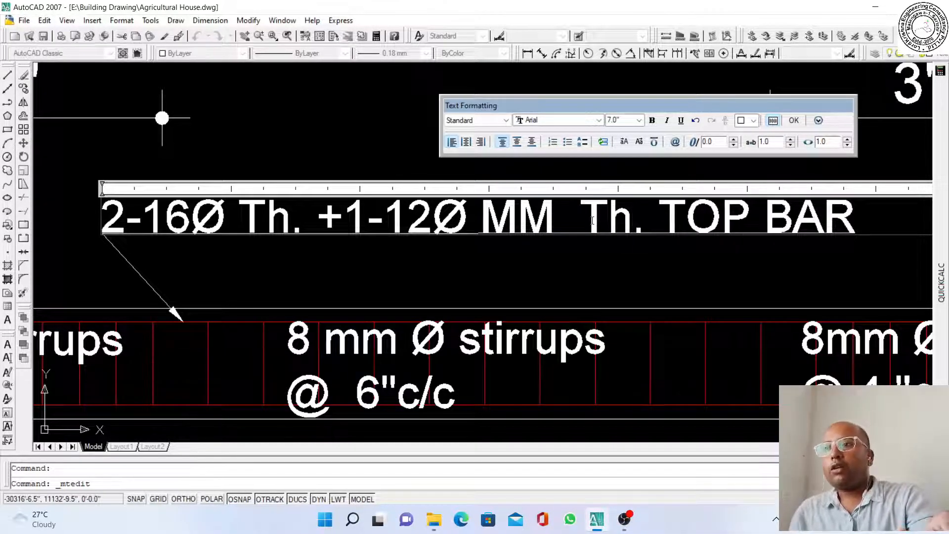
pyautogui.click(795, 122)
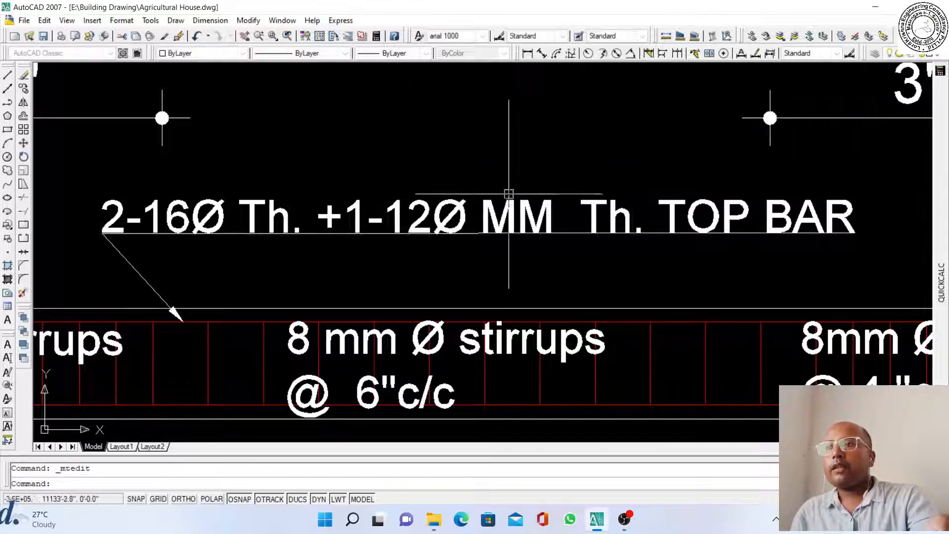
# Copy the "2-16Ø Th. +1-12Ø MM Th. TOP BAR" text, without its leader, straight below the beam in the 13'-0" span
pyautogui.click(23, 89)
pyautogui.click(422, 145)
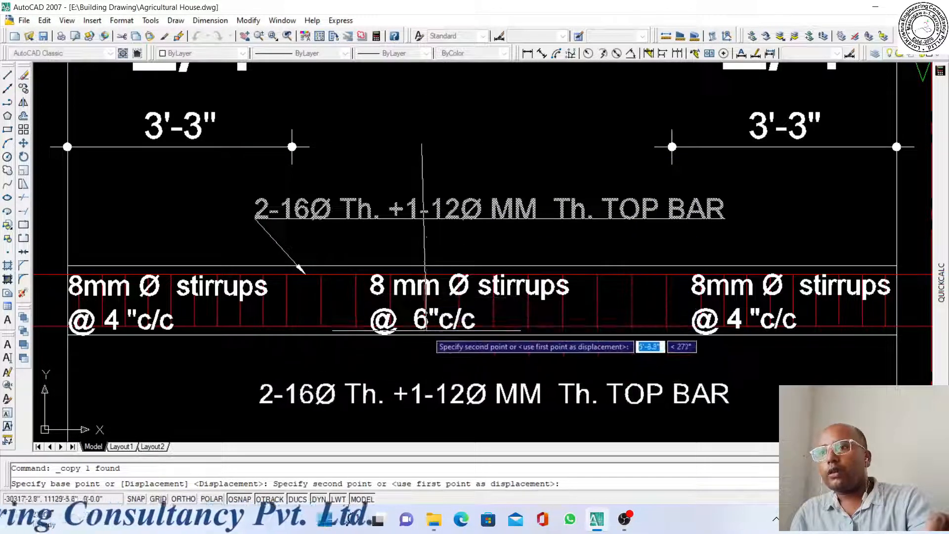
pyautogui.click(425, 341)
pyautogui.press('Escape')
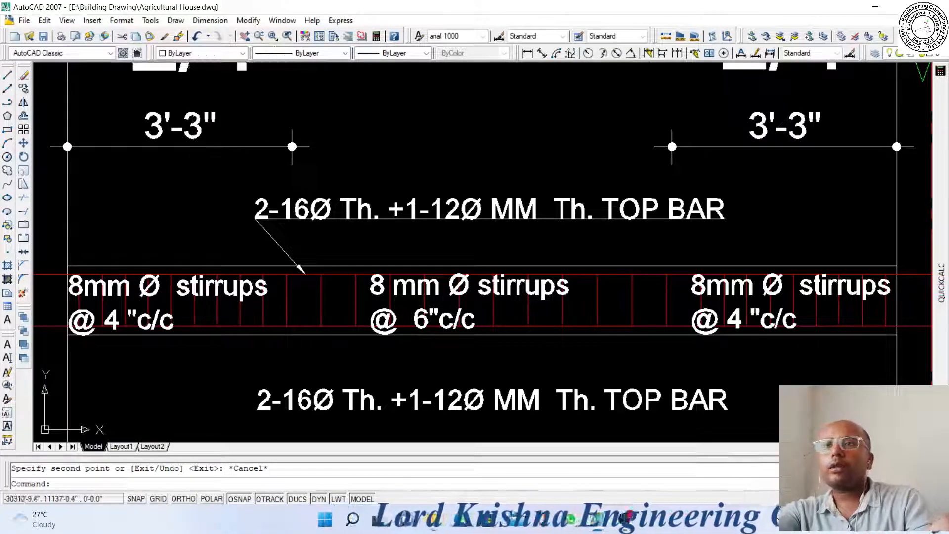
# Try drawing a leader from the bottom bar of the new 13'-0" span, running beneath the lower bar label
pyautogui.click(695, 53)
pyautogui.scroll(-3, 242, 302)
pyautogui.scroll(6, 273, 284)
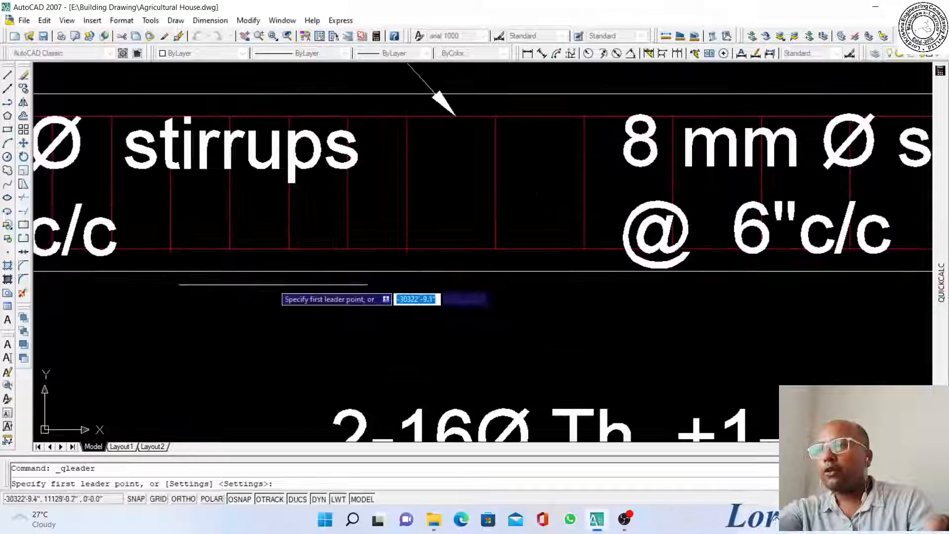
pyautogui.scroll(-2, 308, 249)
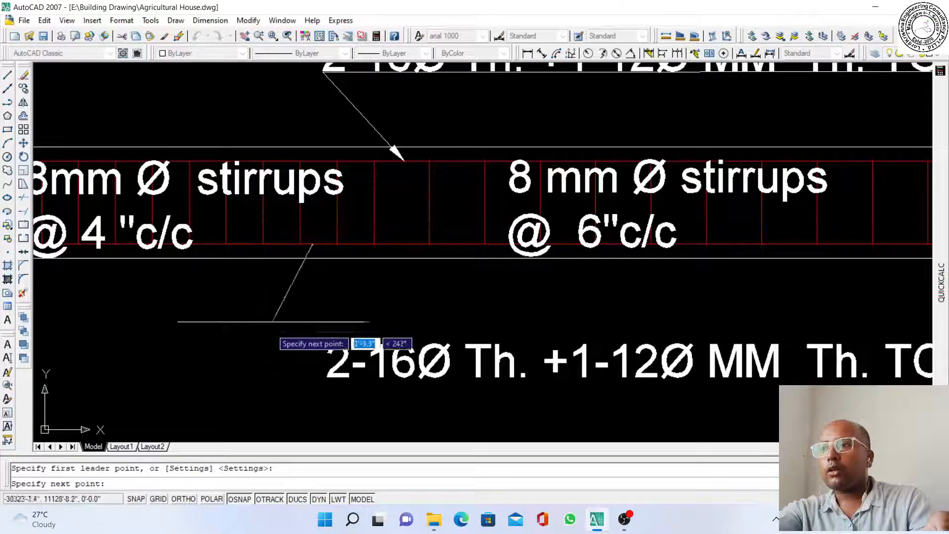
pyautogui.click(273, 391)
pyautogui.scroll(-2, 270, 382)
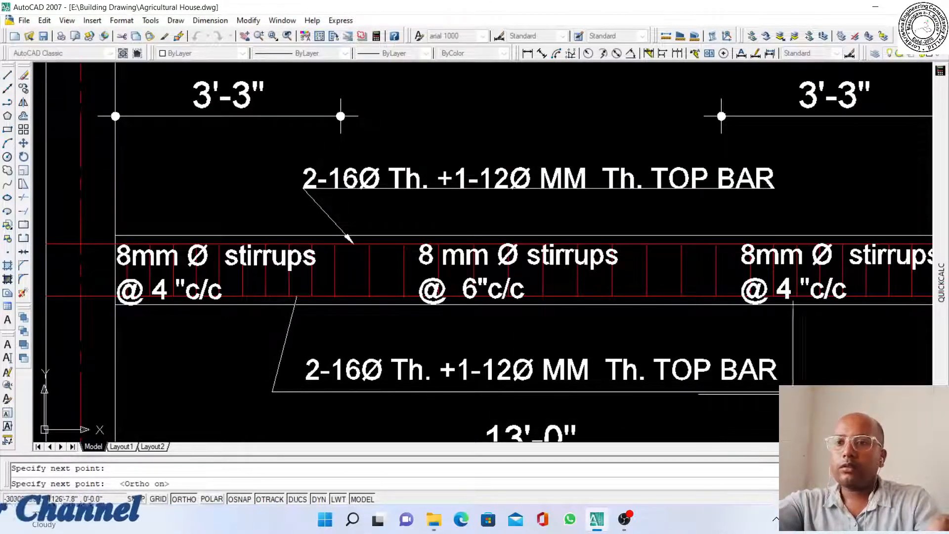
pyautogui.scroll(-3, 687, 360)
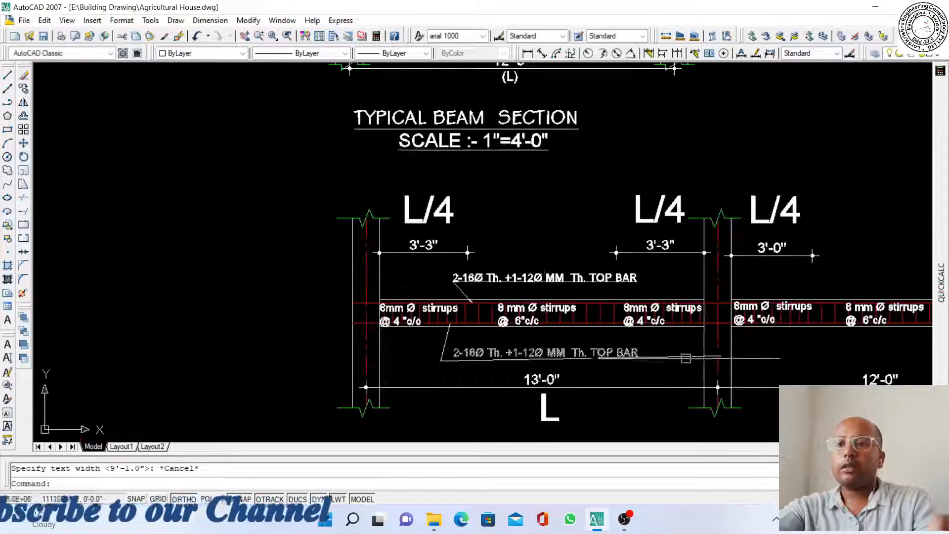
# Try shortening the leader's horizontal segment so it ends just past the lower bar label's text
pyautogui.scroll(4, 722, 355)
pyautogui.click(722, 356)
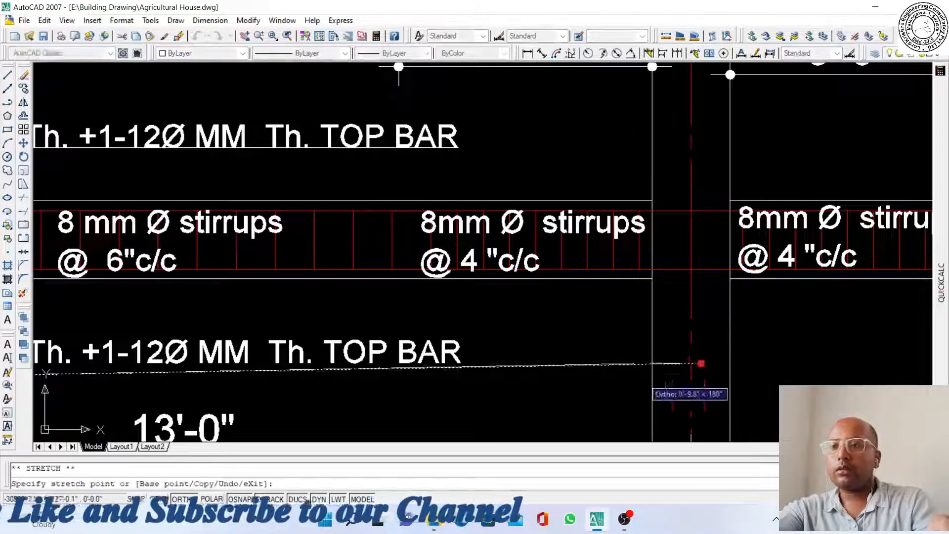
pyautogui.scroll(2, 456, 394)
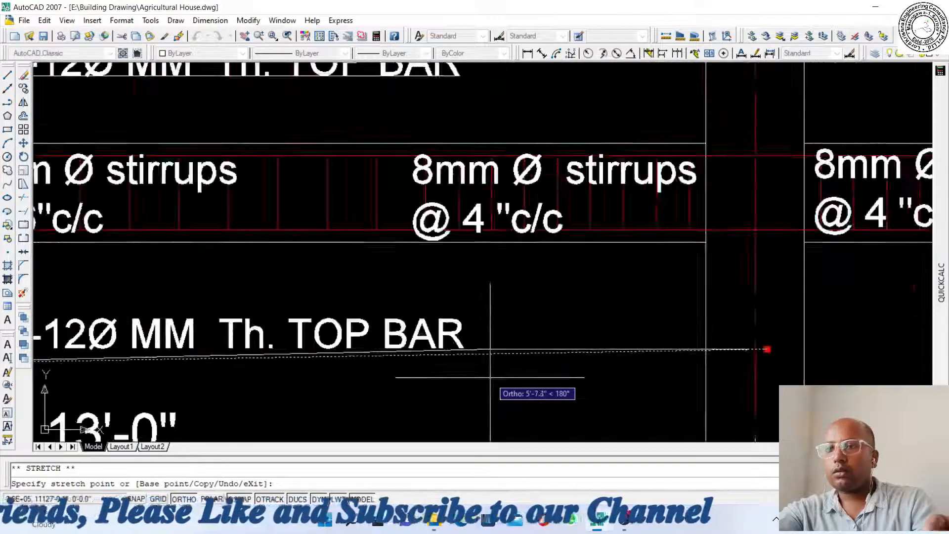
pyautogui.click(482, 396)
pyautogui.scroll(-3, 482, 396)
pyautogui.scroll(2, 407, 310)
pyautogui.press('Escape')
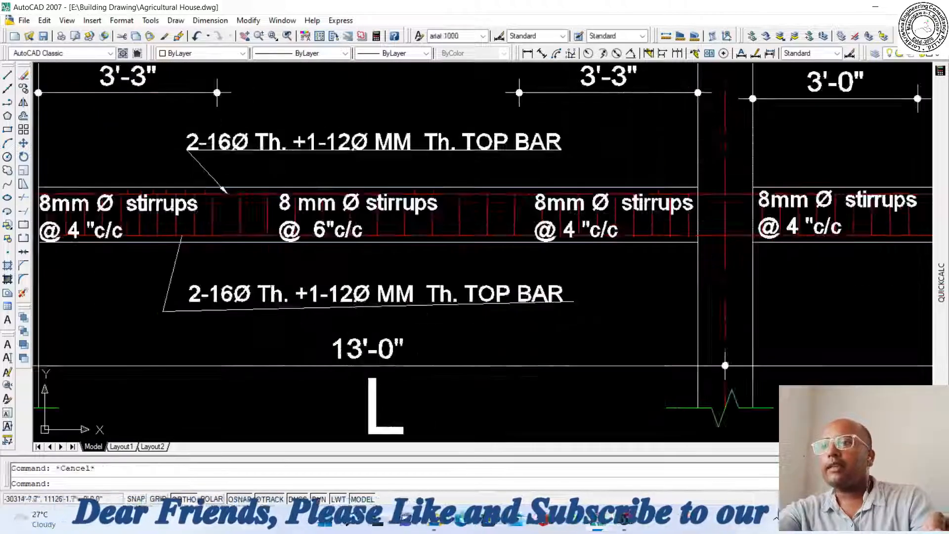
pyautogui.scroll(-5, 407, 310)
pyautogui.scroll(-2, 483, 313)
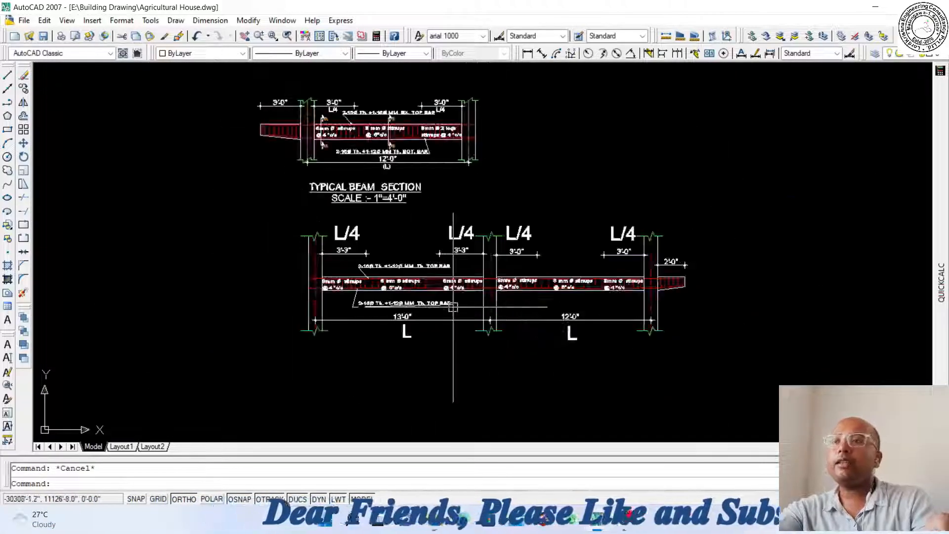
# Draw a sloping line from the 13'-0" span's bottom bar, continuing as a horizontal underline beneath the lower bar label
pyautogui.scroll(2, 424, 307)
pyautogui.scroll(3, 322, 309)
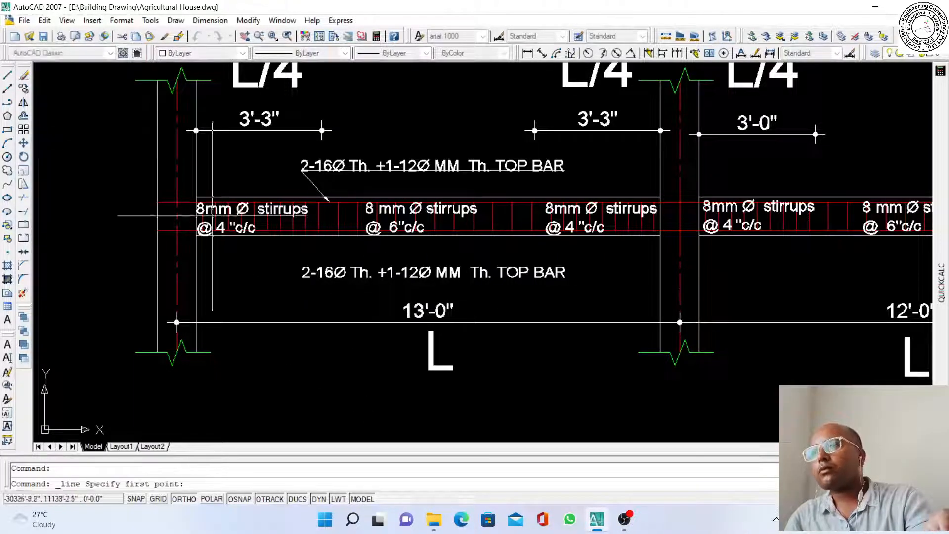
pyautogui.scroll(3, 276, 248)
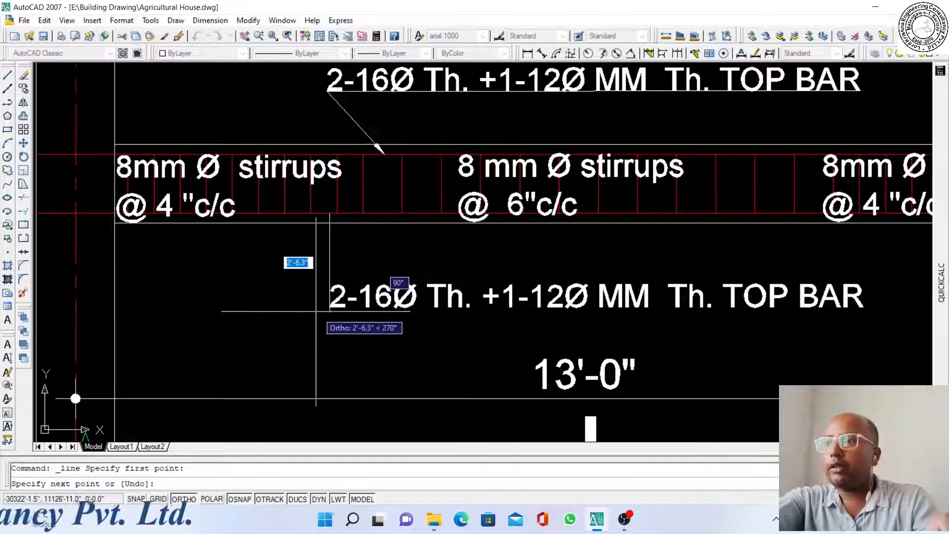
pyautogui.scroll(2, 315, 311)
pyautogui.press('F8')
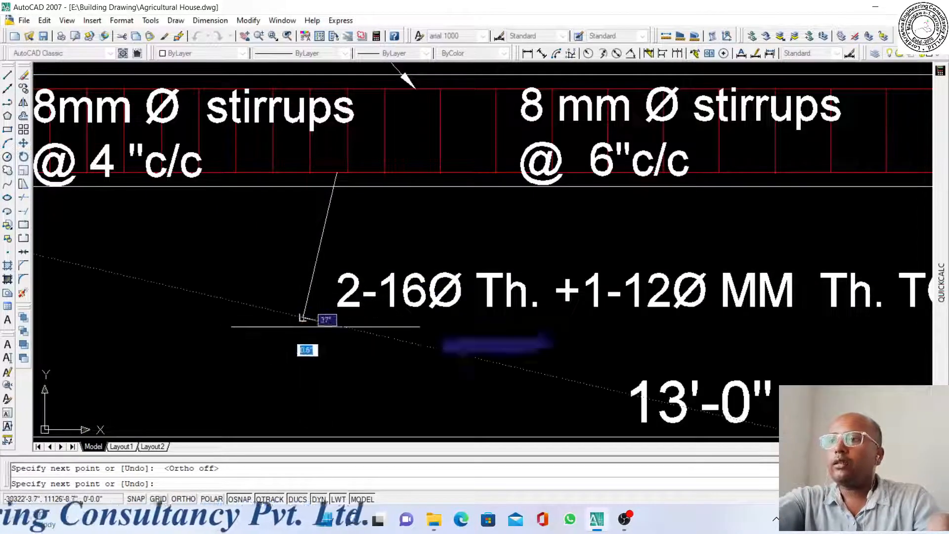
pyautogui.scroll(-5, 348, 313)
pyautogui.scroll(5, 628, 306)
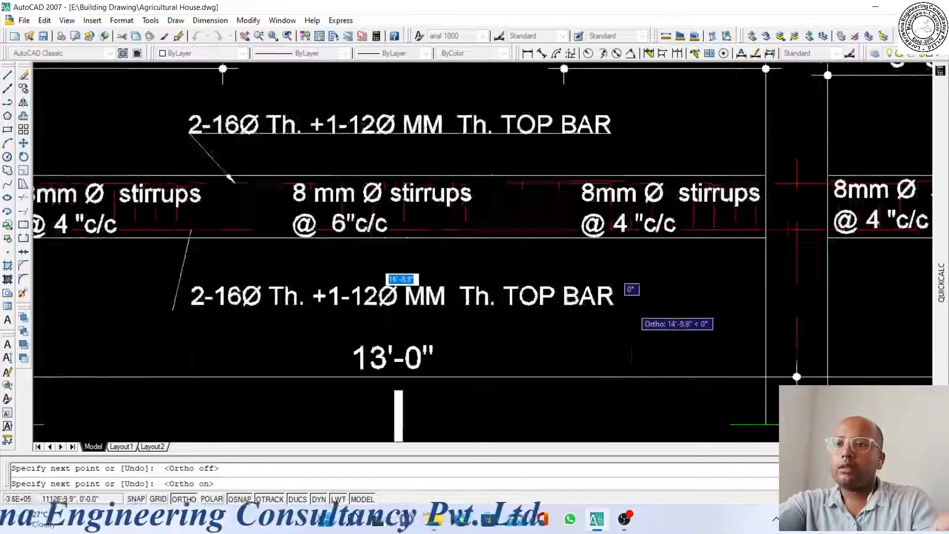
pyautogui.click(619, 310)
pyautogui.press('Escape')
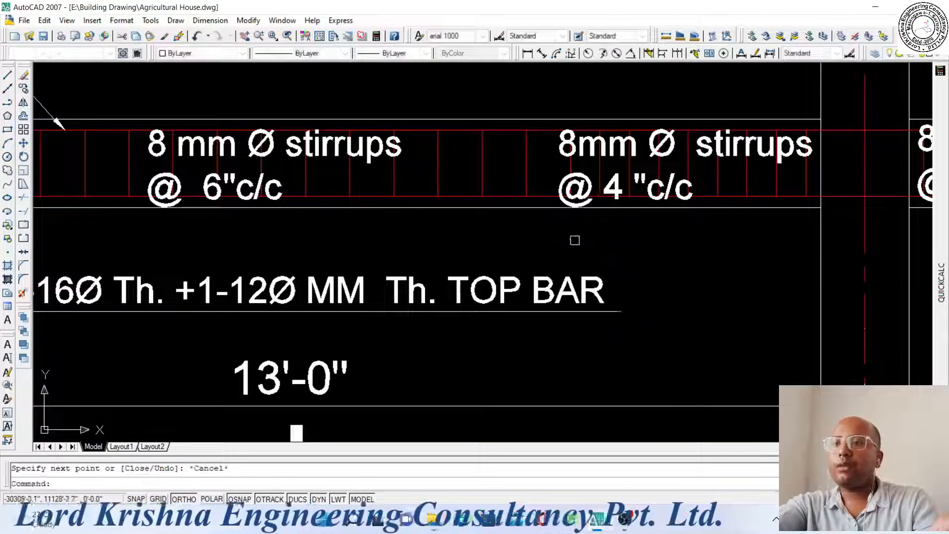
# Copy the "TYPICAL BEAM SECTION SCALE :- 1"=4'-0"" title to the middle below the new three-column beam
pyautogui.scroll(-5, 507, 316)
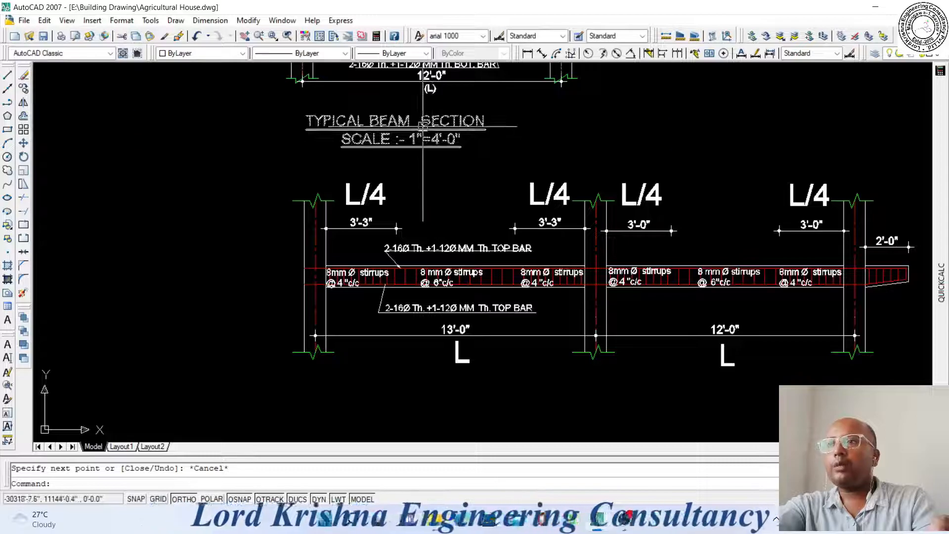
pyautogui.click(425, 144)
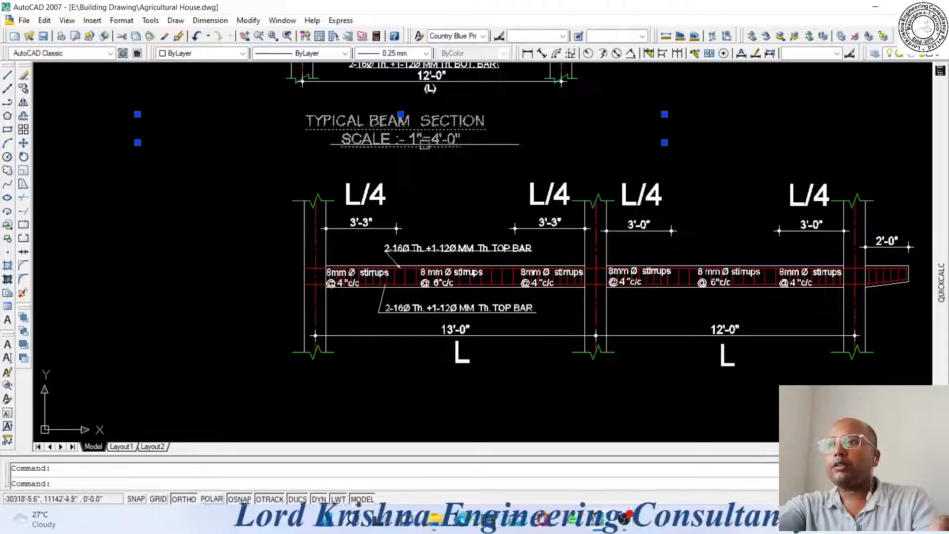
pyautogui.click(23, 88)
pyautogui.click(504, 117)
pyautogui.scroll(-2, 503, 118)
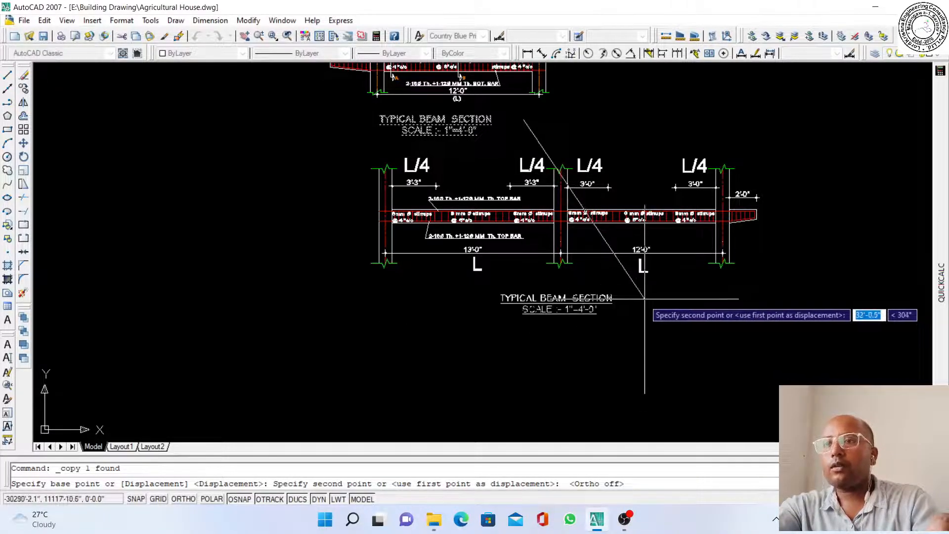
pyautogui.press('Escape')
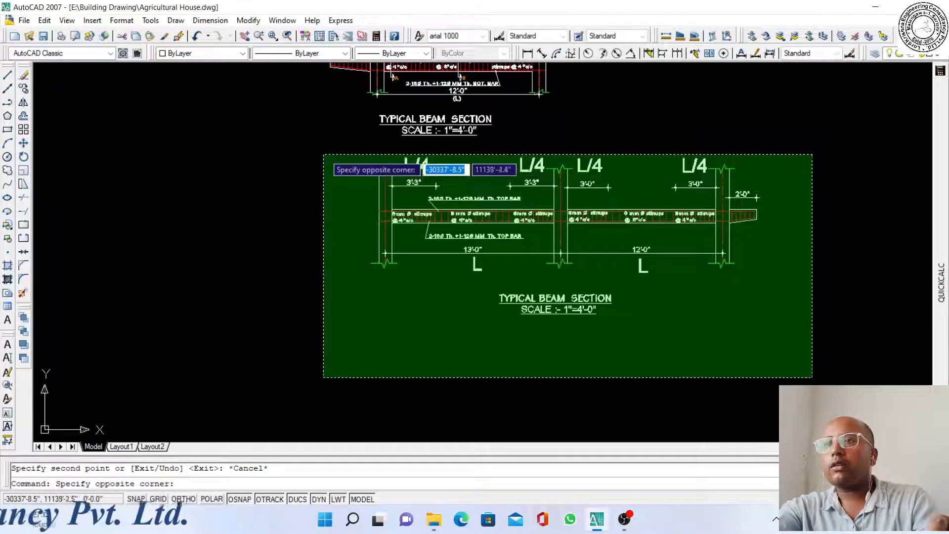
# Move the entire new three-column beam section with its title to the free space above the beam layout plan that has grid D'
pyautogui.click(324, 153)
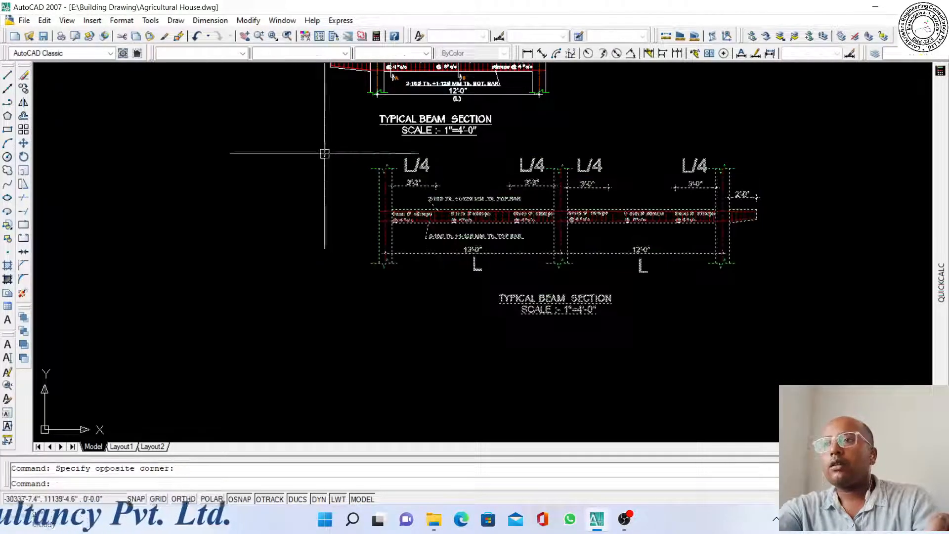
pyautogui.click(22, 142)
pyautogui.click(756, 245)
pyautogui.scroll(-5, 580, 370)
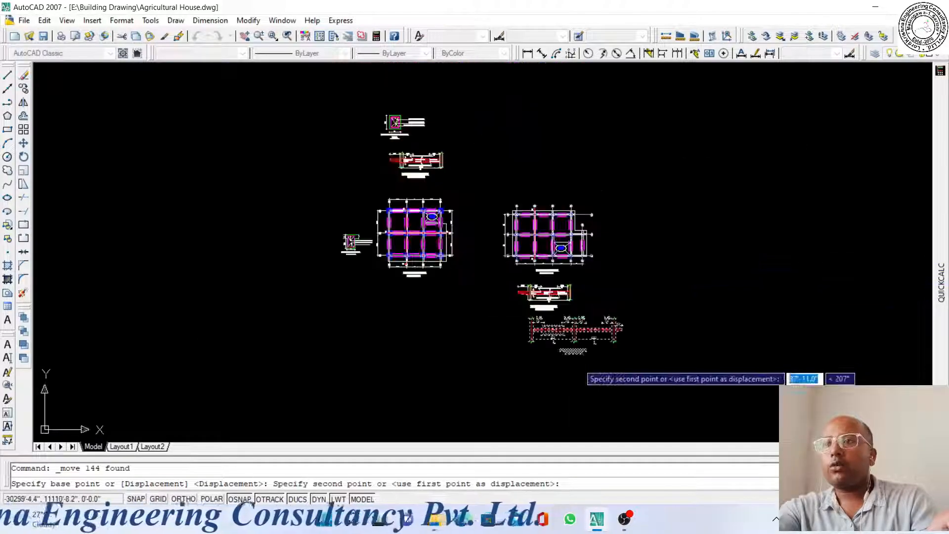
pyautogui.scroll(2, 601, 183)
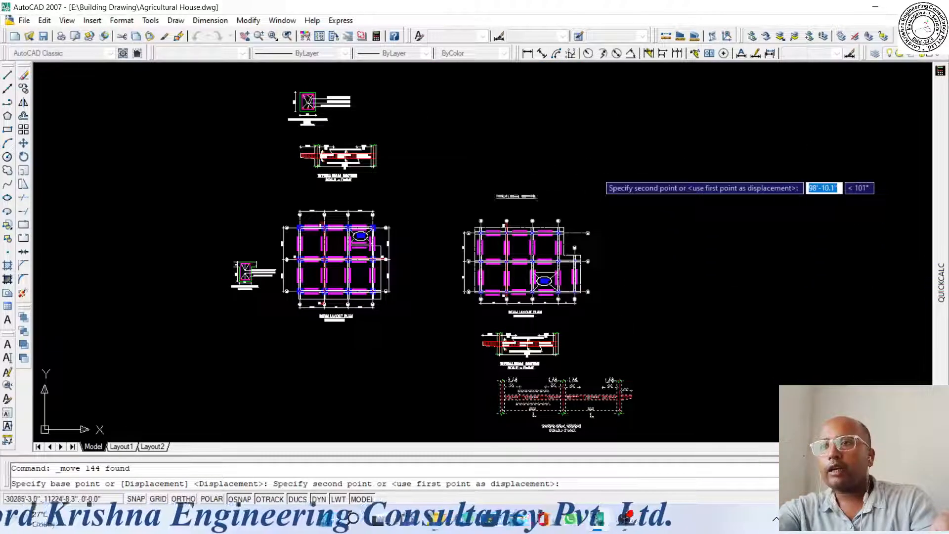
pyautogui.click(600, 182)
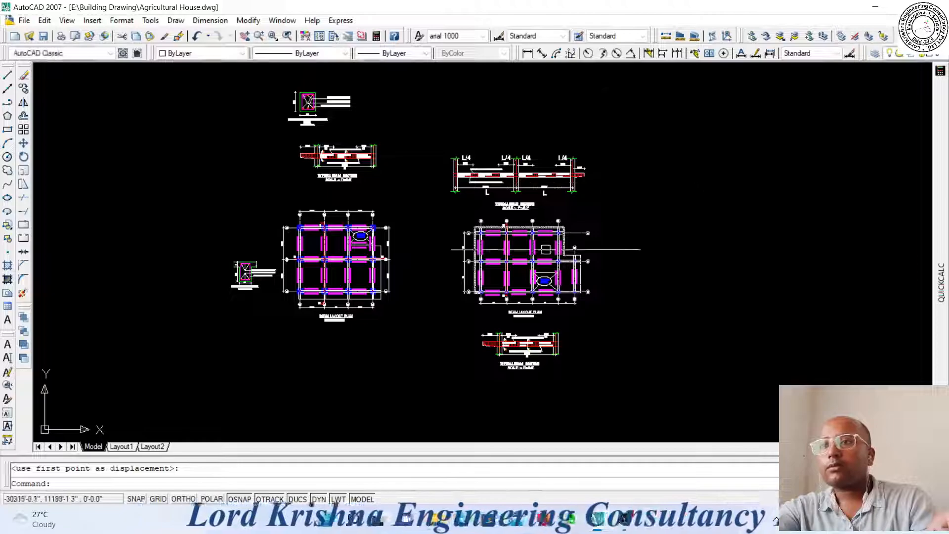
# Examine section line A-A on the beam layout plan against the moved three-column beam section and its bar and stirrup labels
pyautogui.scroll(8, 546, 249)
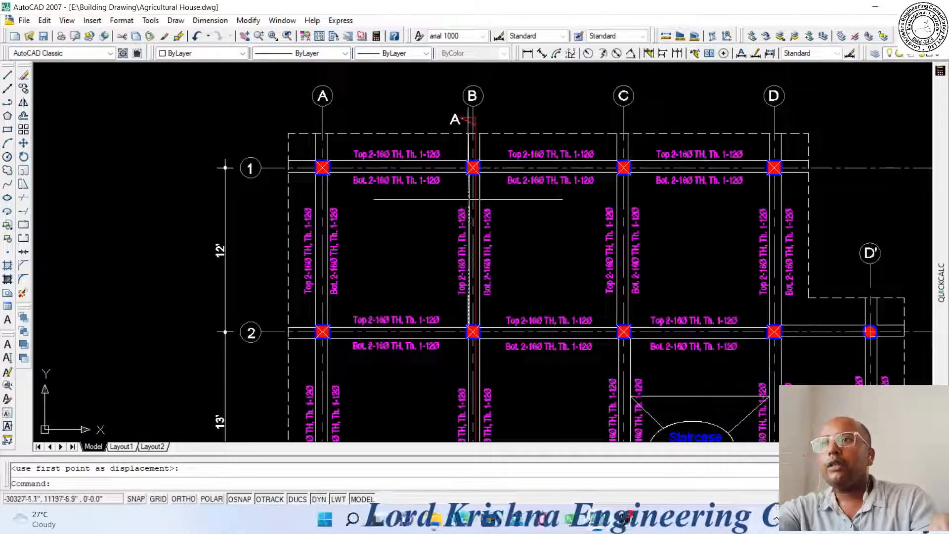
pyautogui.scroll(-4, 454, 121)
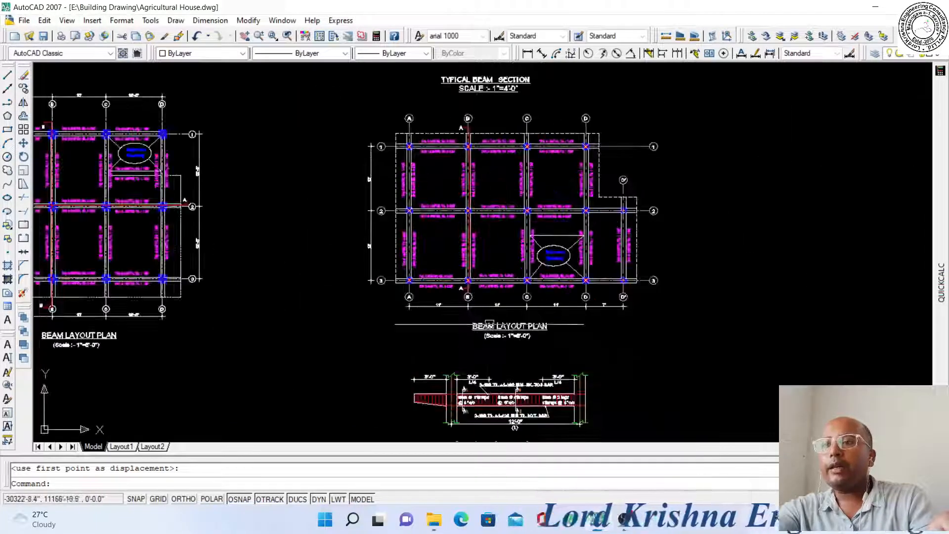
pyautogui.scroll(-3, 407, 208)
pyautogui.scroll(8, 408, 208)
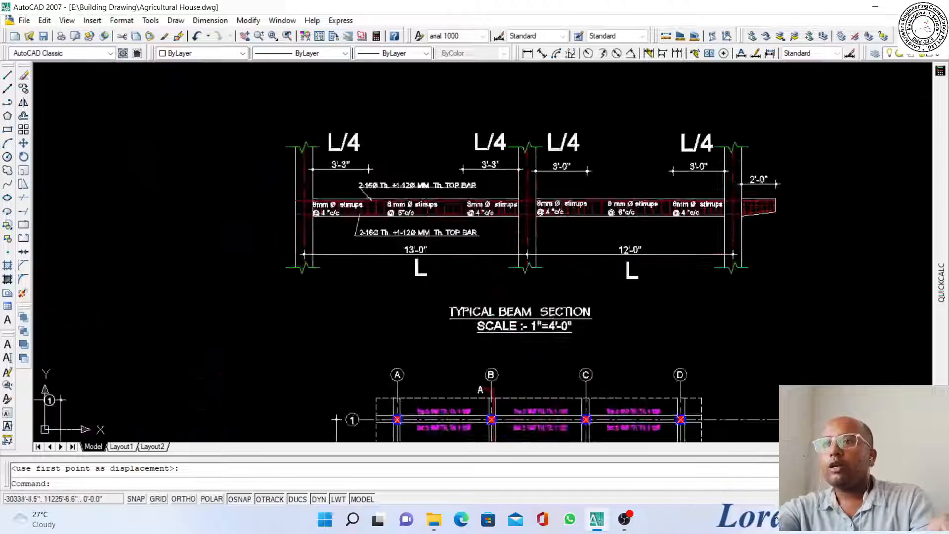
pyautogui.scroll(-3, 407, 208)
pyautogui.scroll(2, 486, 198)
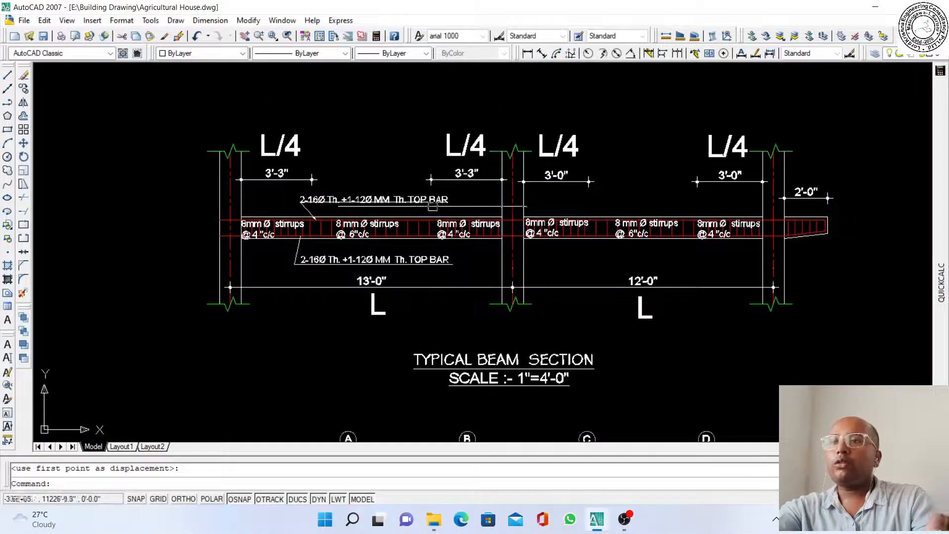
pyautogui.moveTo(606, 160); pyautogui.dragTo(551, 169, button='middle')
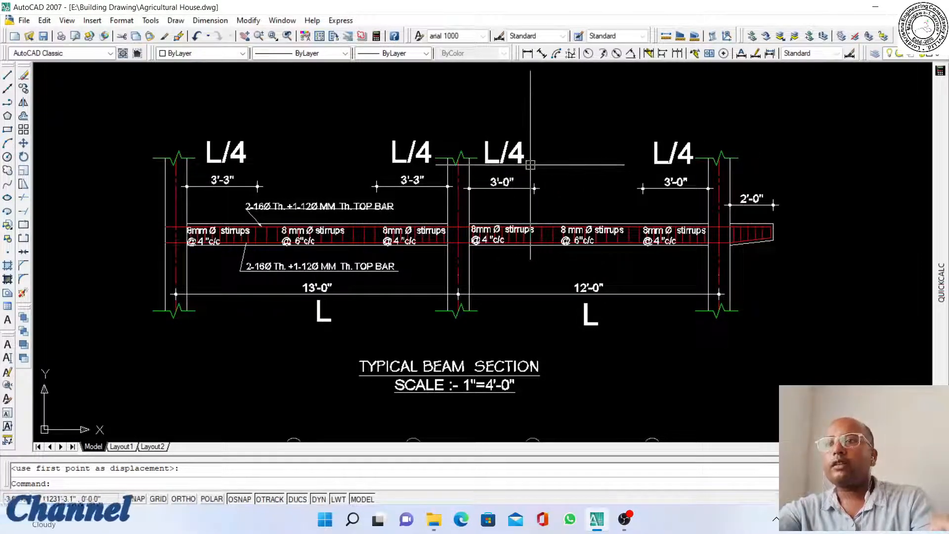
pyautogui.scroll(-5, 498, 133)
pyautogui.scroll(3, 469, 254)
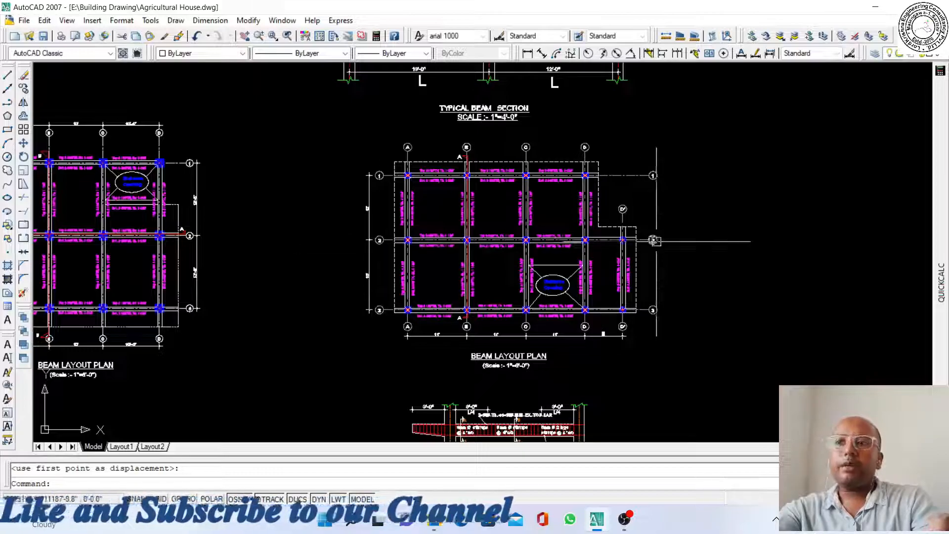
pyautogui.scroll(-2, 514, 277)
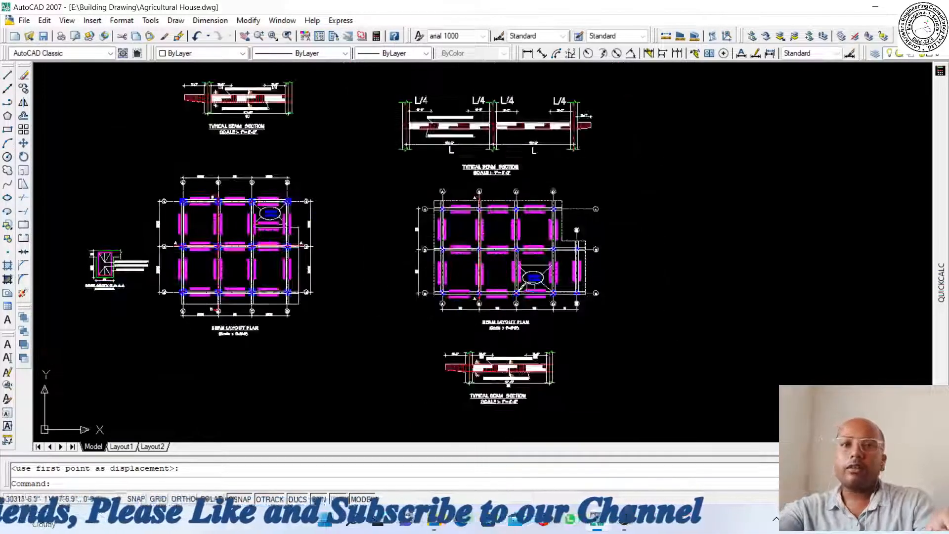